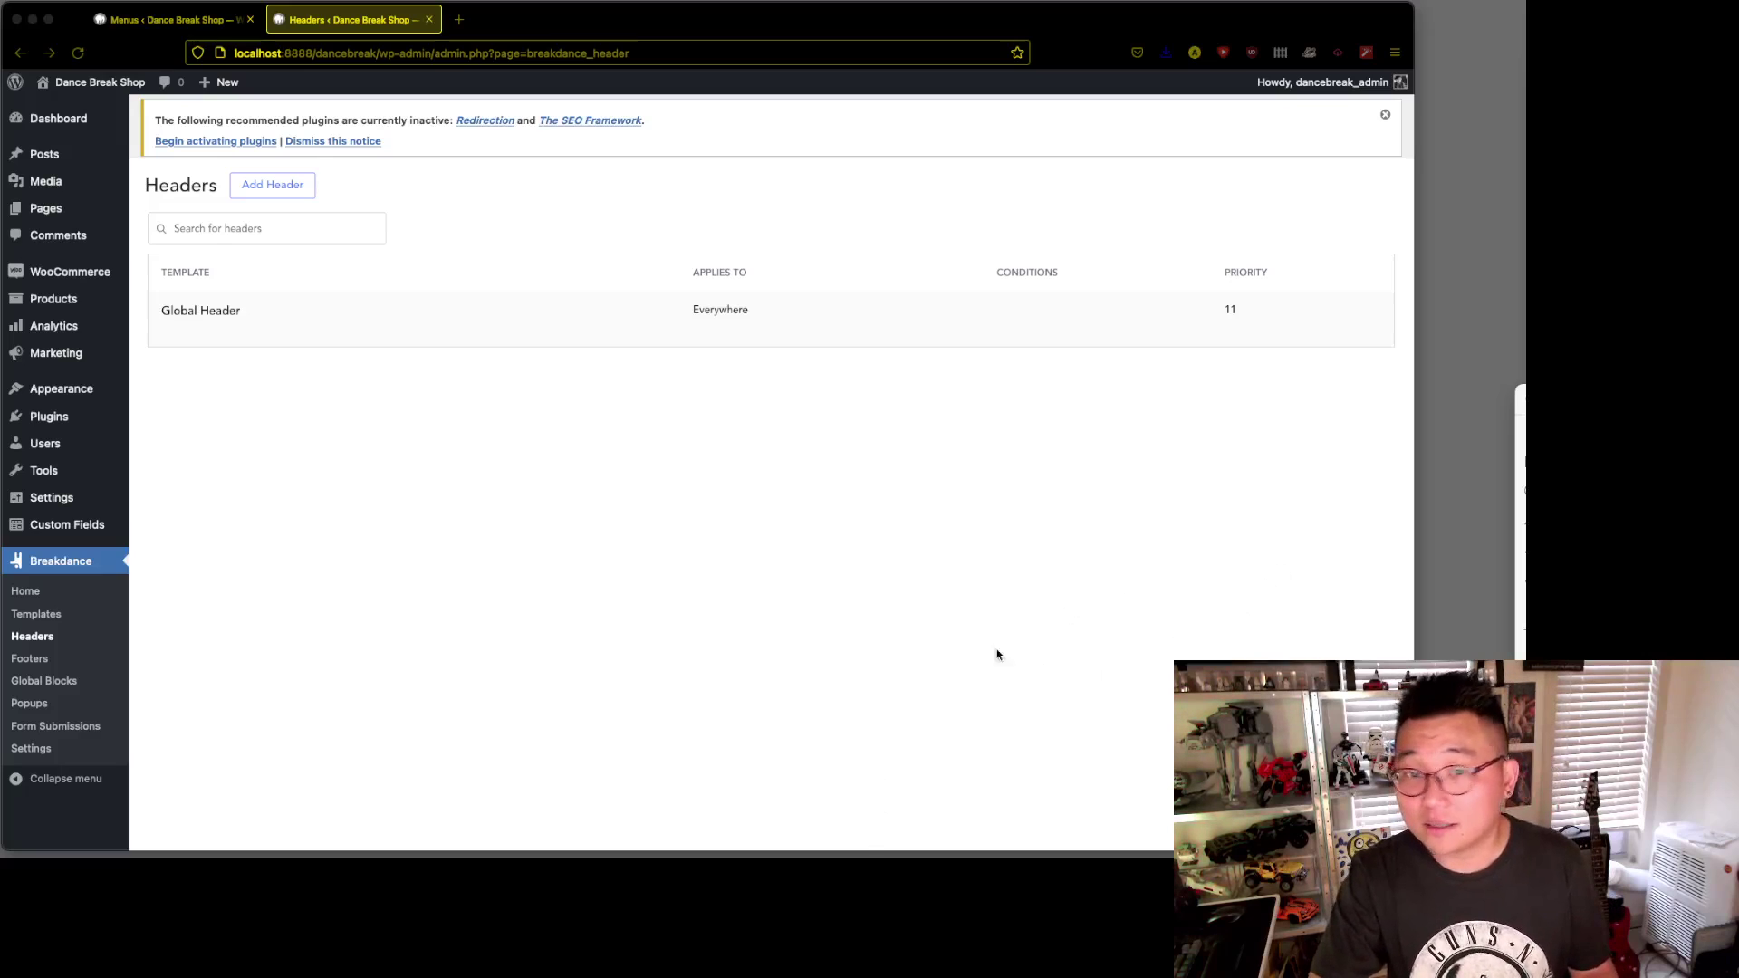
- Open Breakdance's Footers page in WordPress admin, which has no published footers yet
left_click(865, 593)
left_click(29, 659)
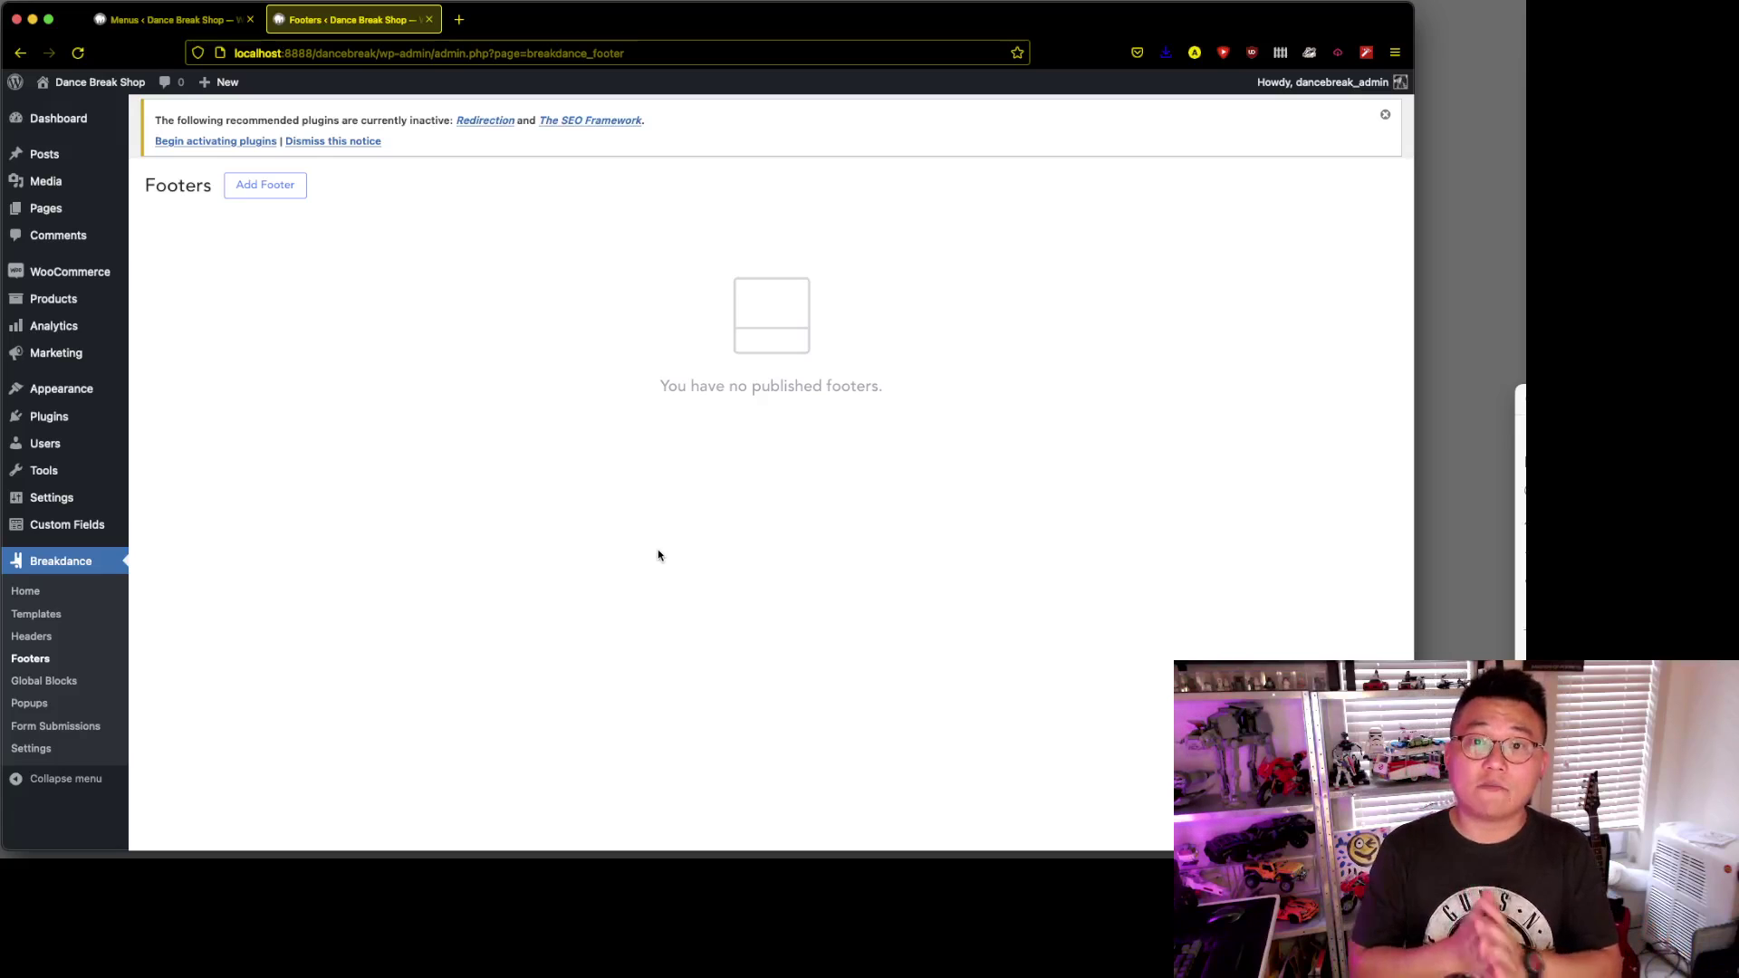
- Create a footer titled 'Global Footer' set to Everywhere and open it in the Breakdance builder
left_click(272, 183)
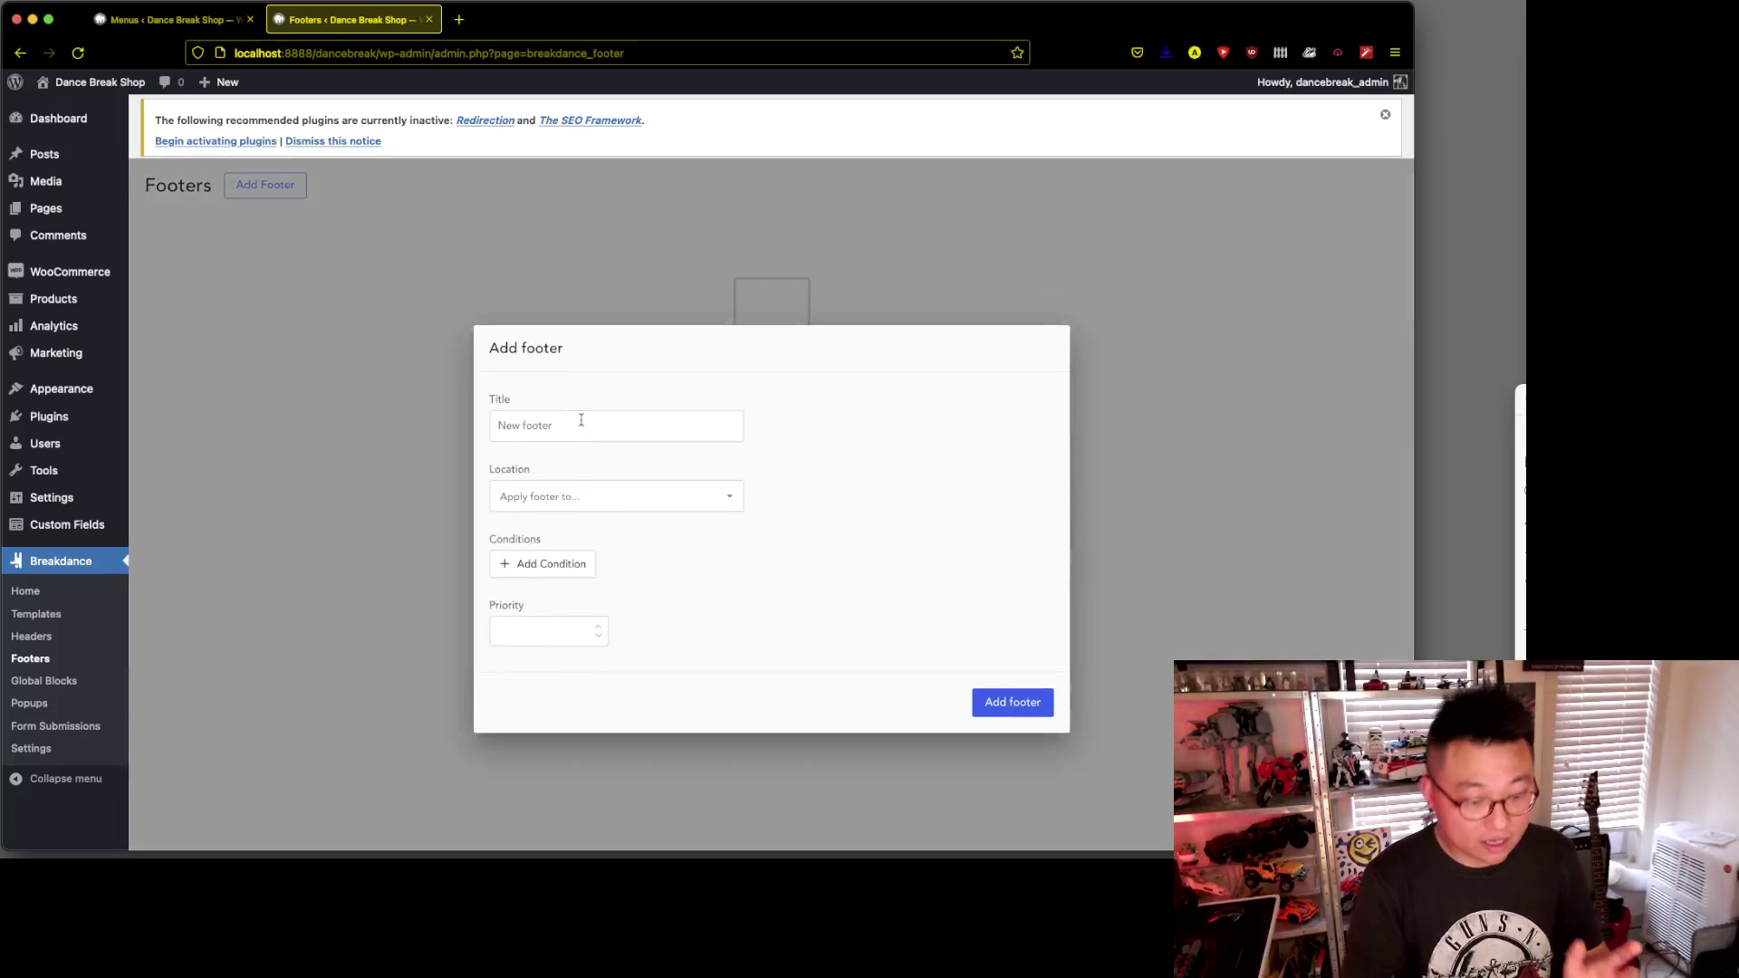
left_click(581, 420)
type("Globa")
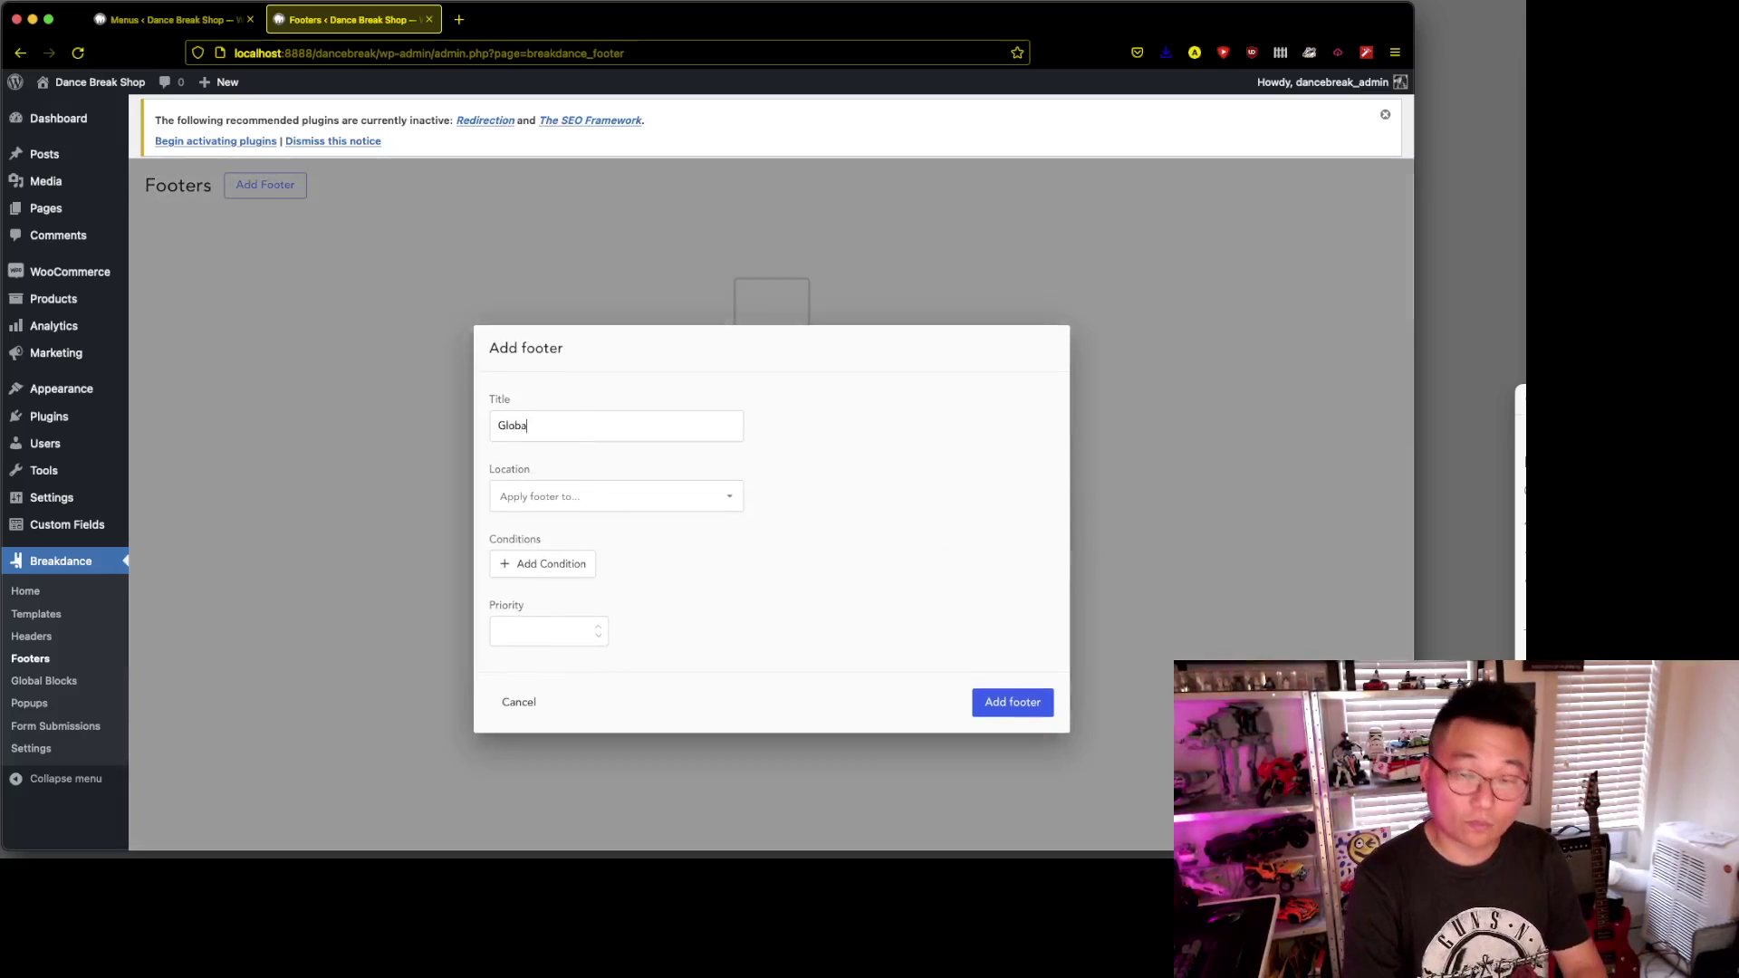
type("l Footer")
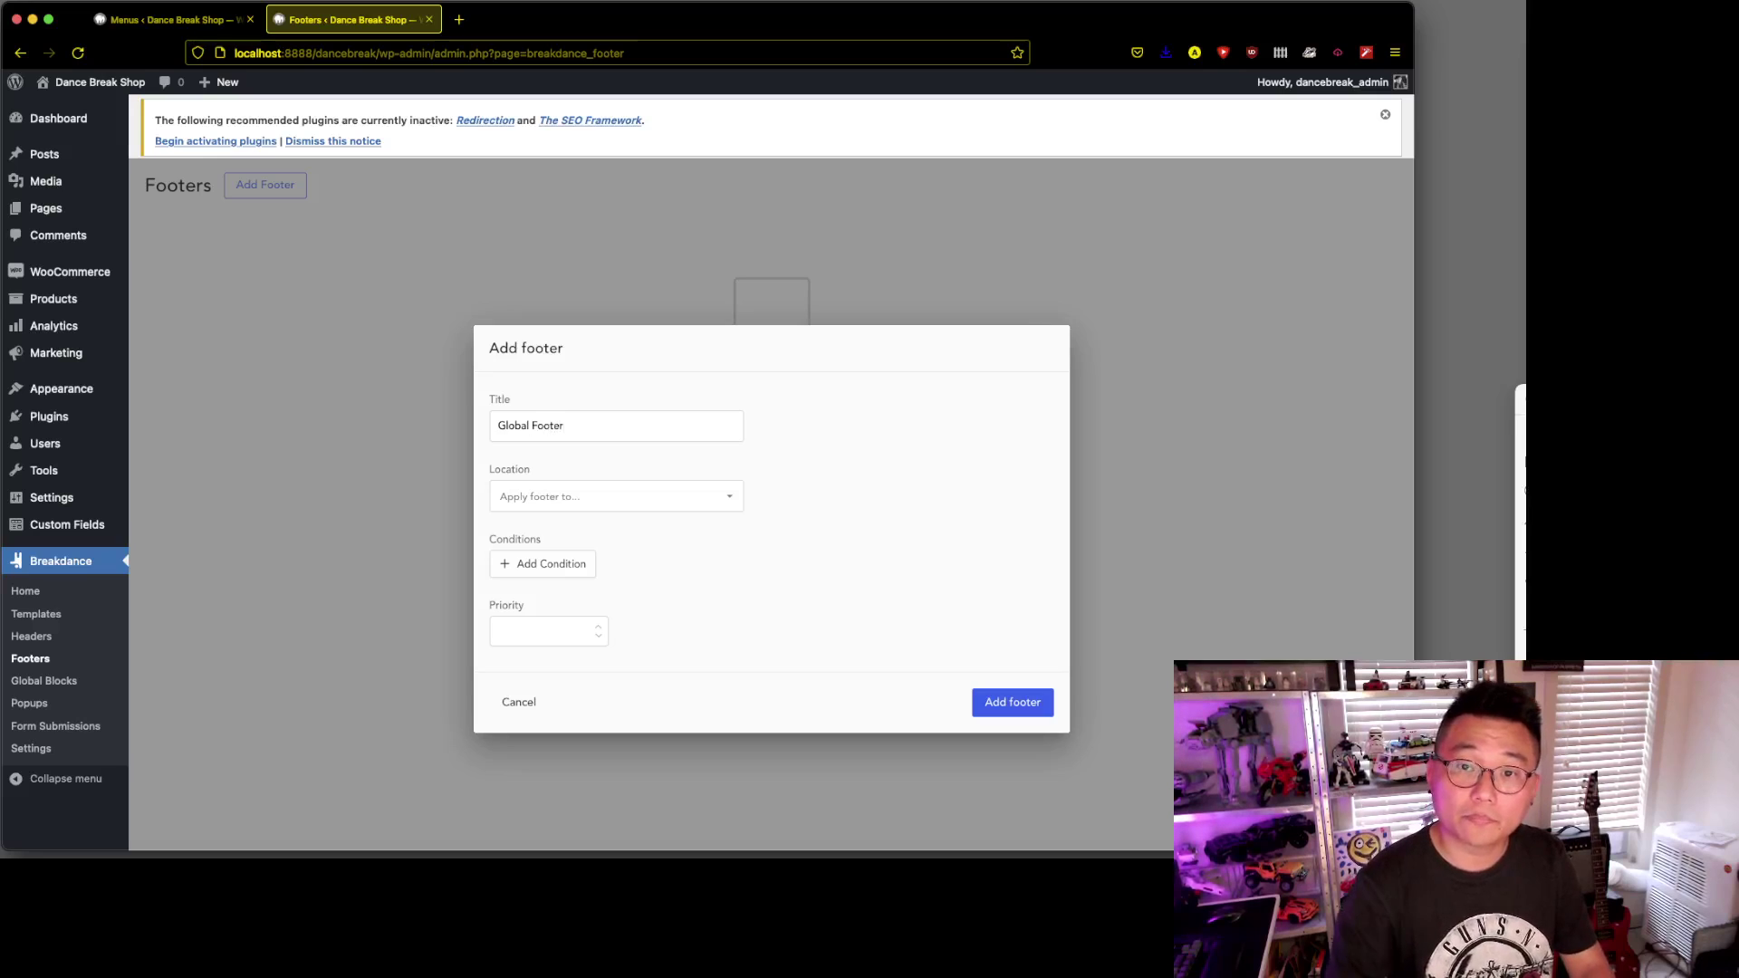
left_click(625, 497)
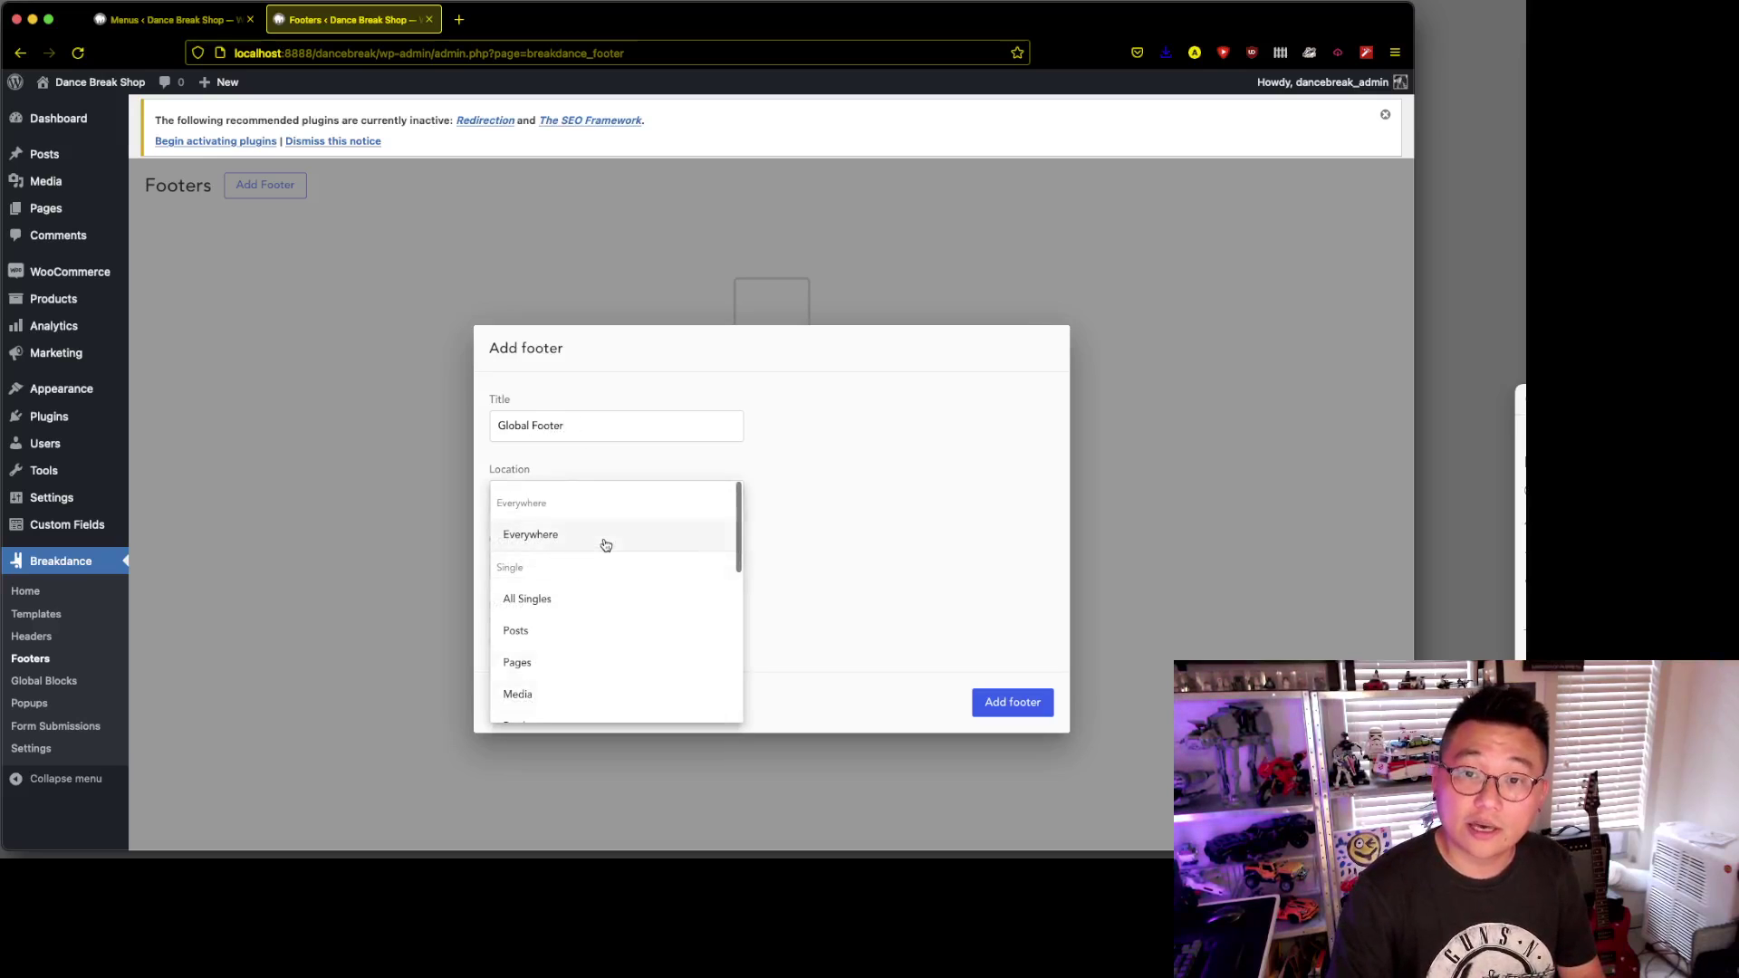
left_click(606, 544)
left_click(1011, 702)
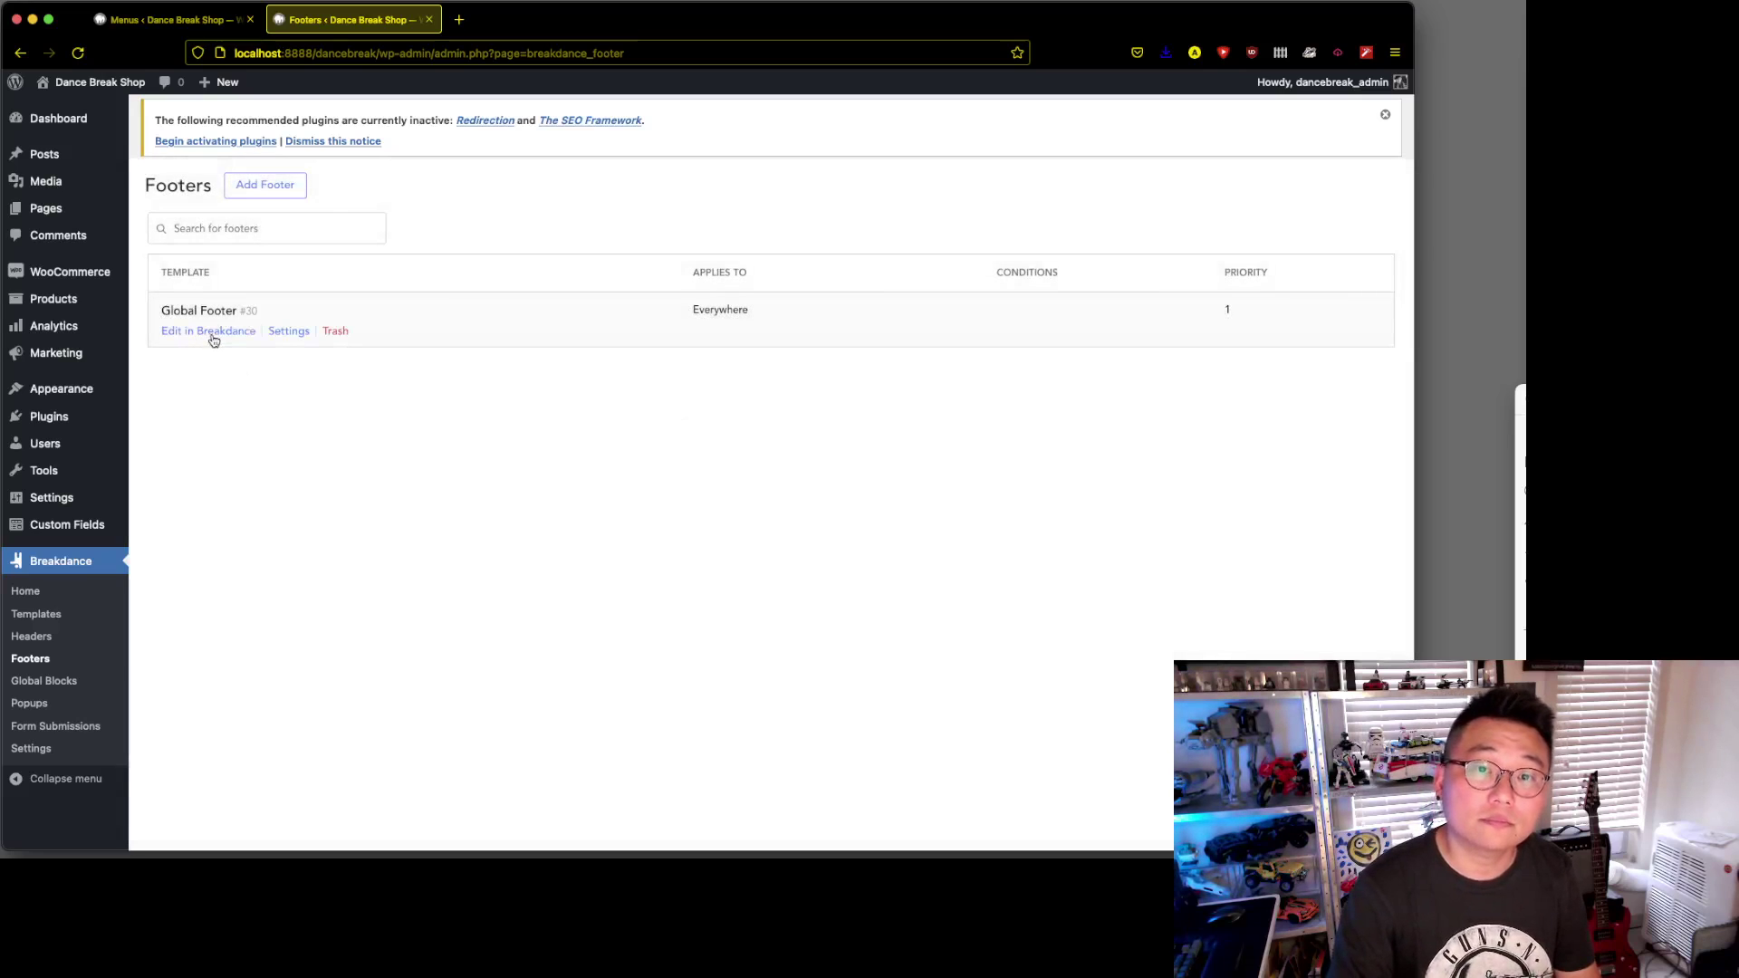
left_click(213, 332)
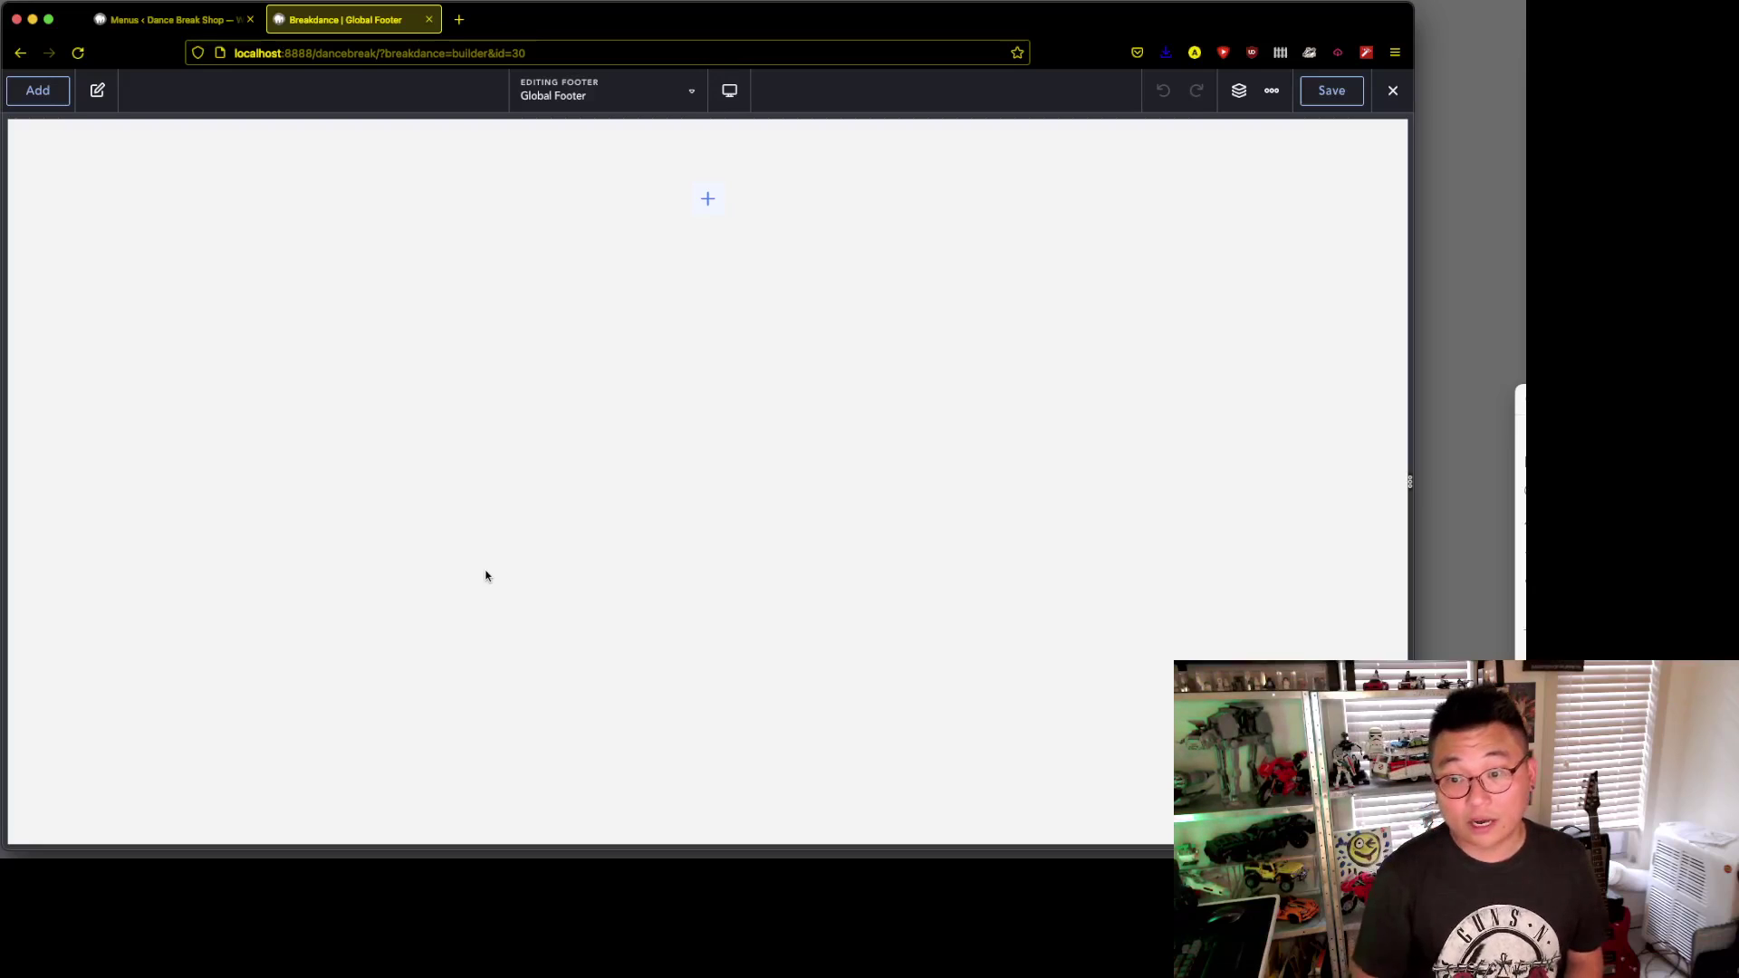
left_click(184, 28)
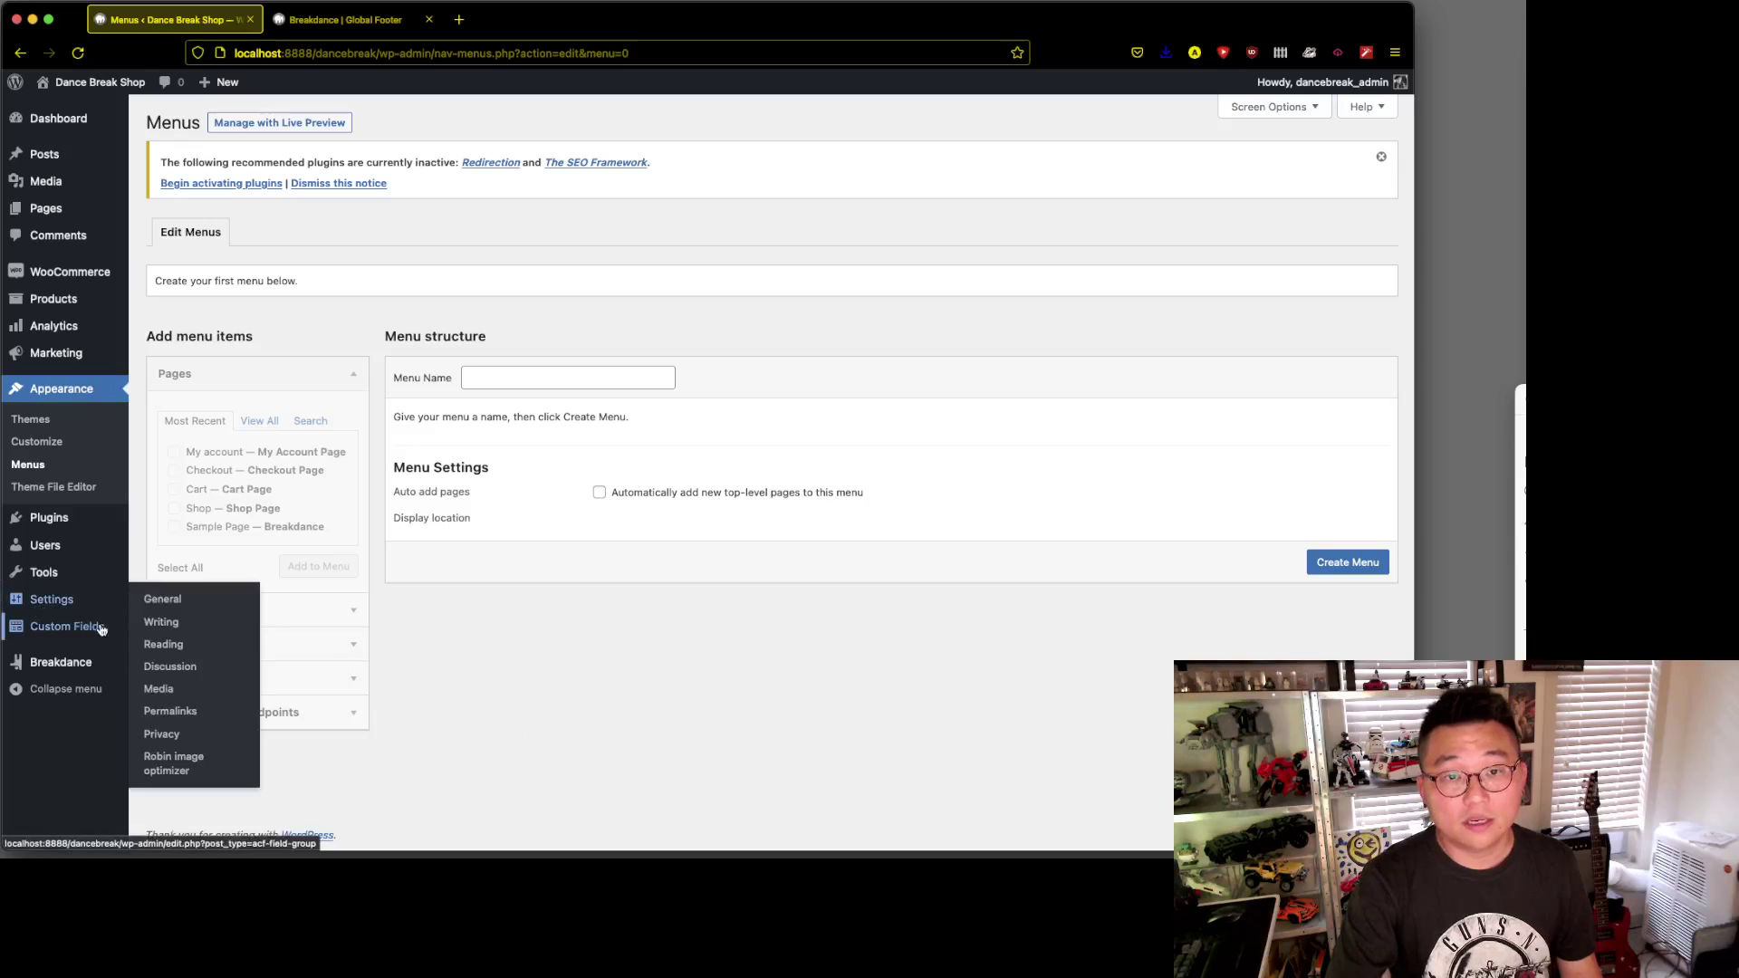
mouse_move(116, 662)
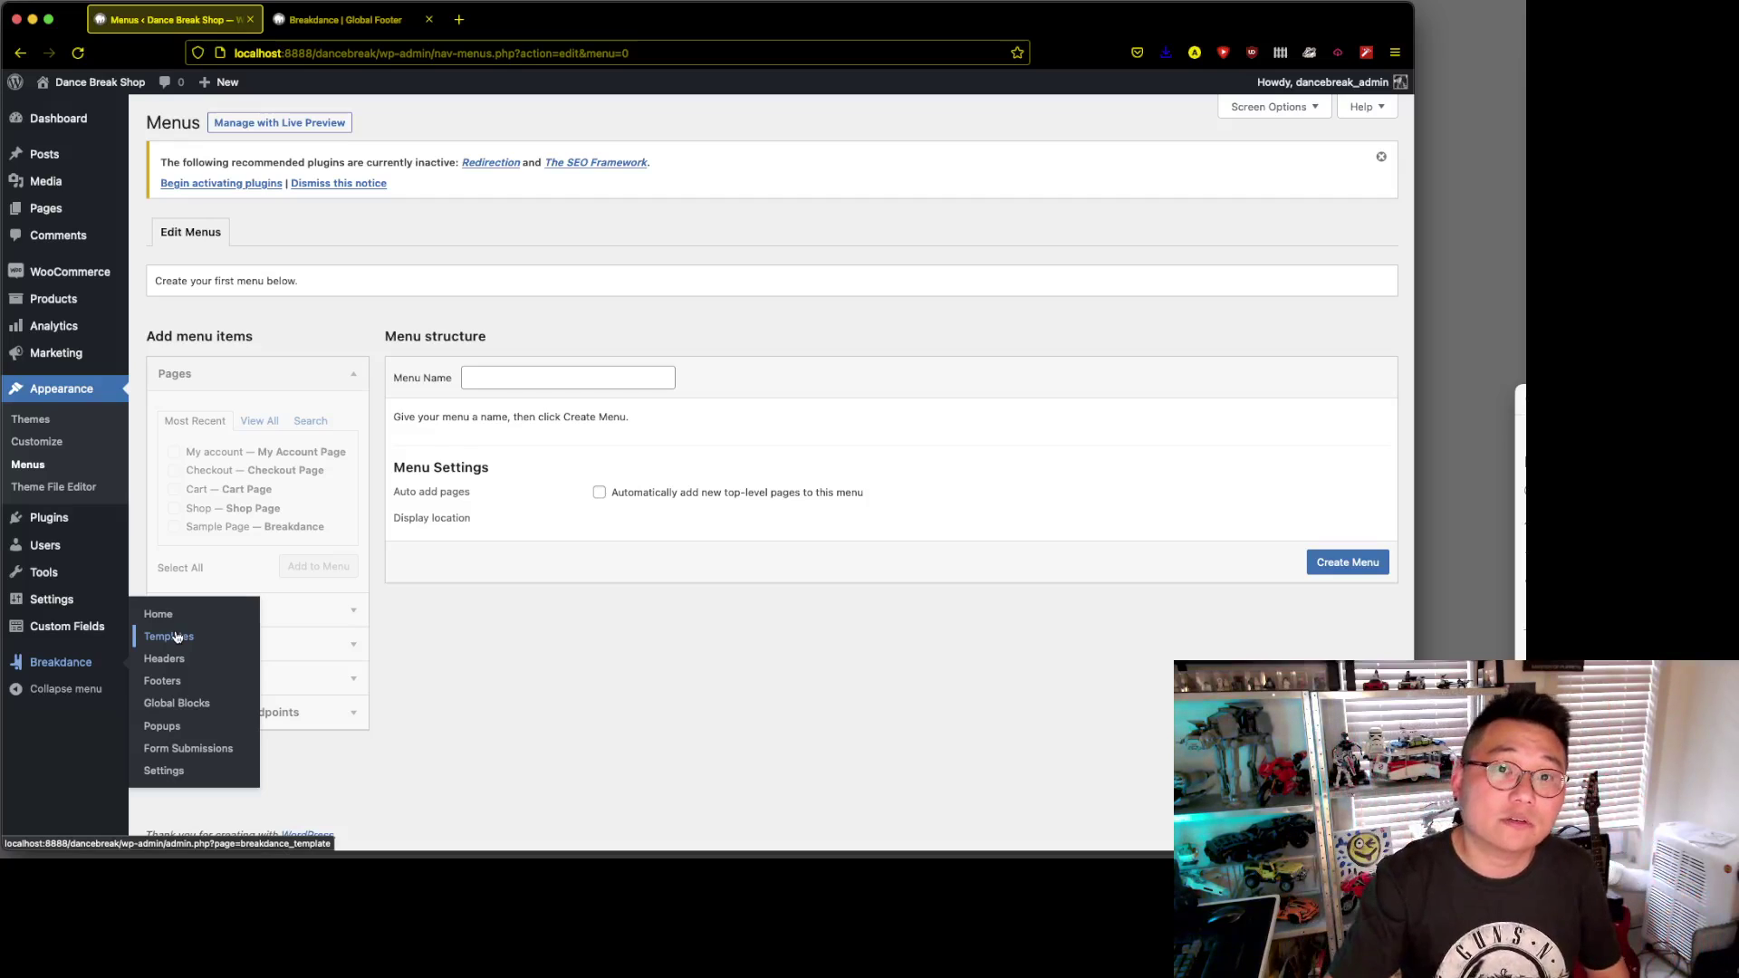
left_click(350, 27)
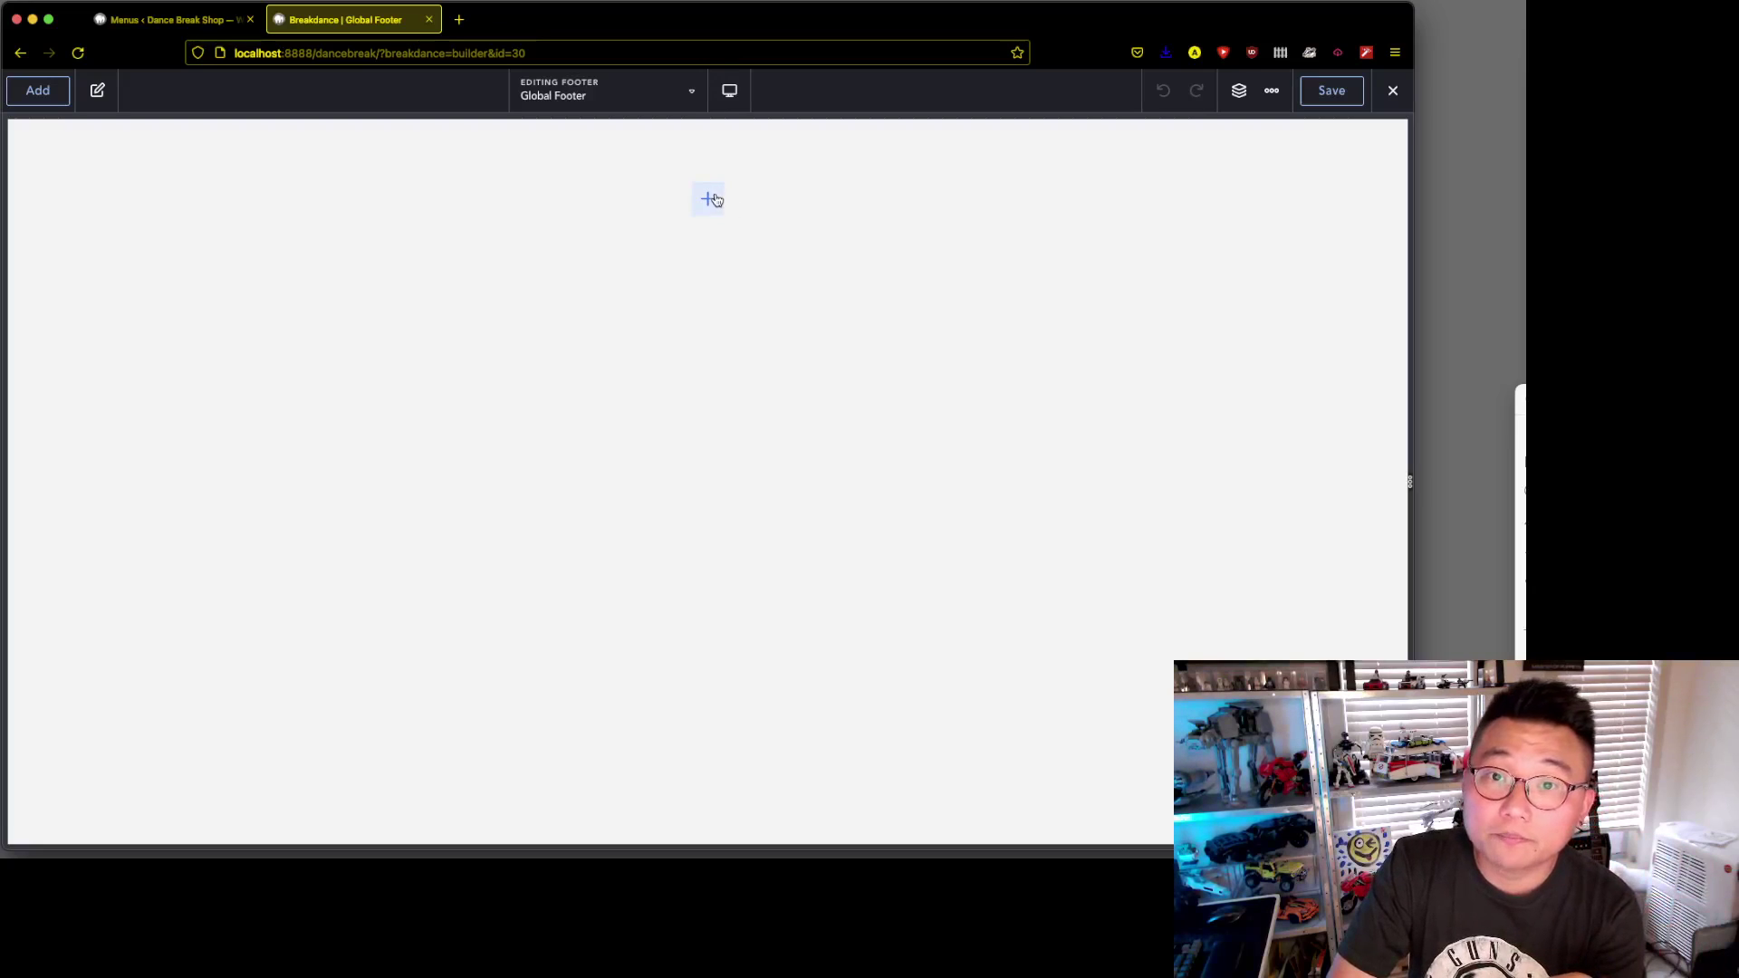
key("super+Tab")
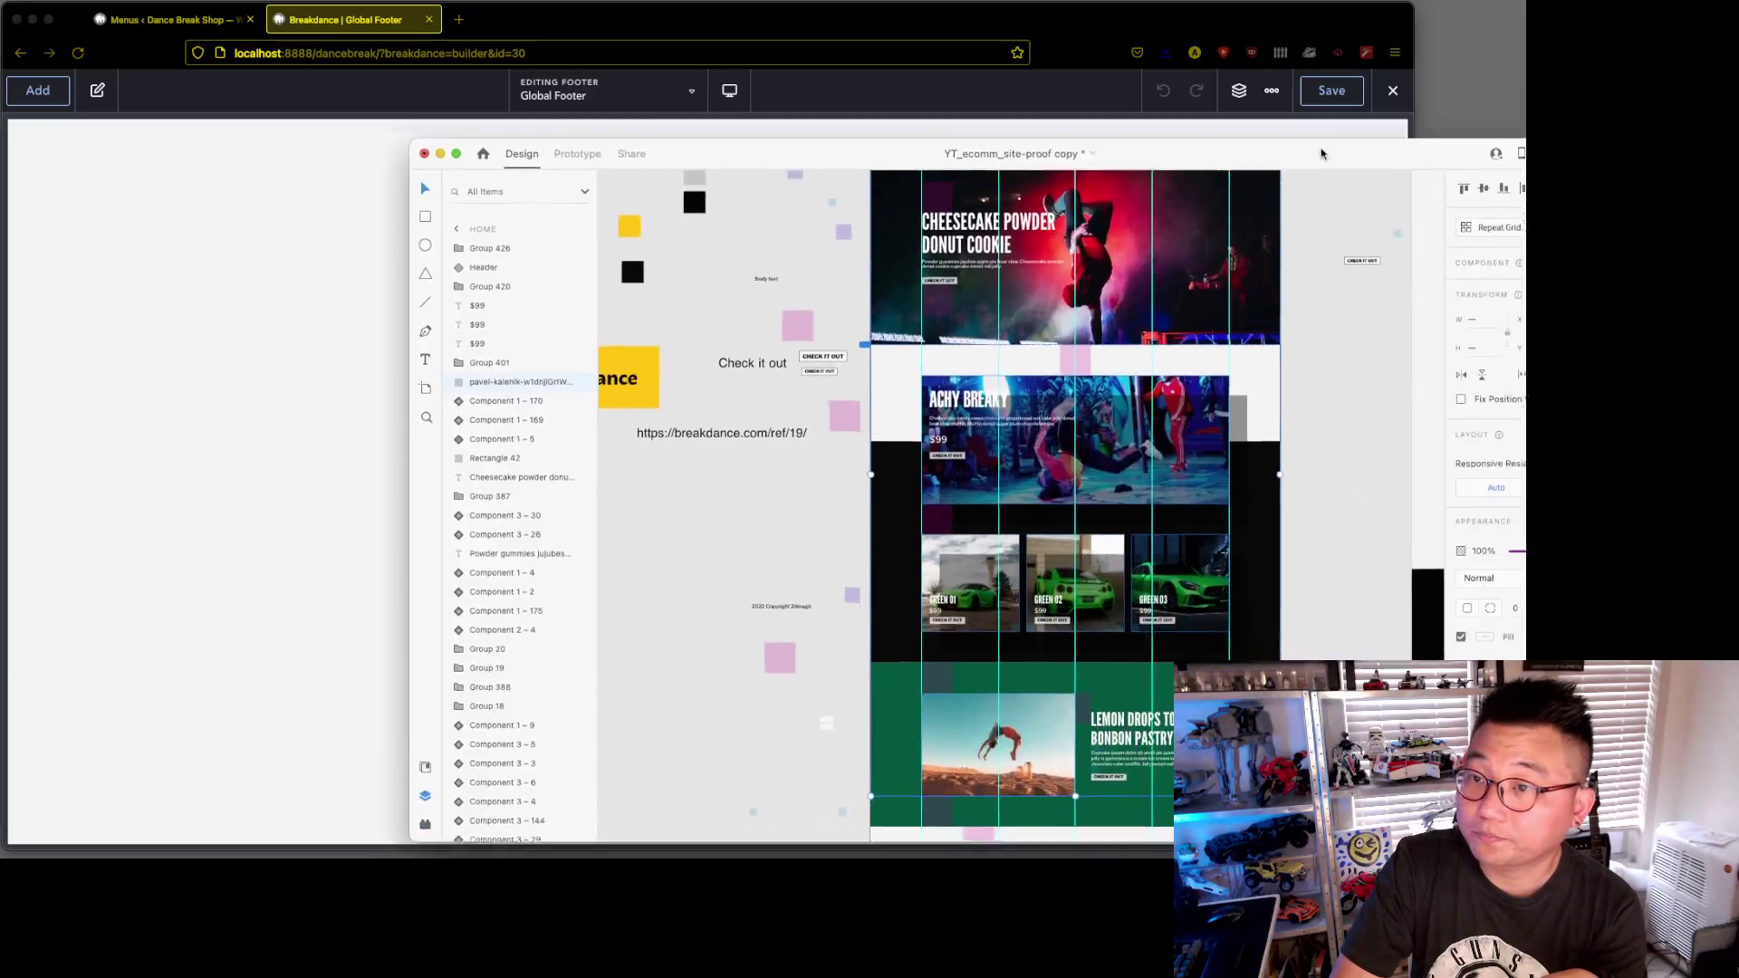
scroll(1186, 427, "down", 10)
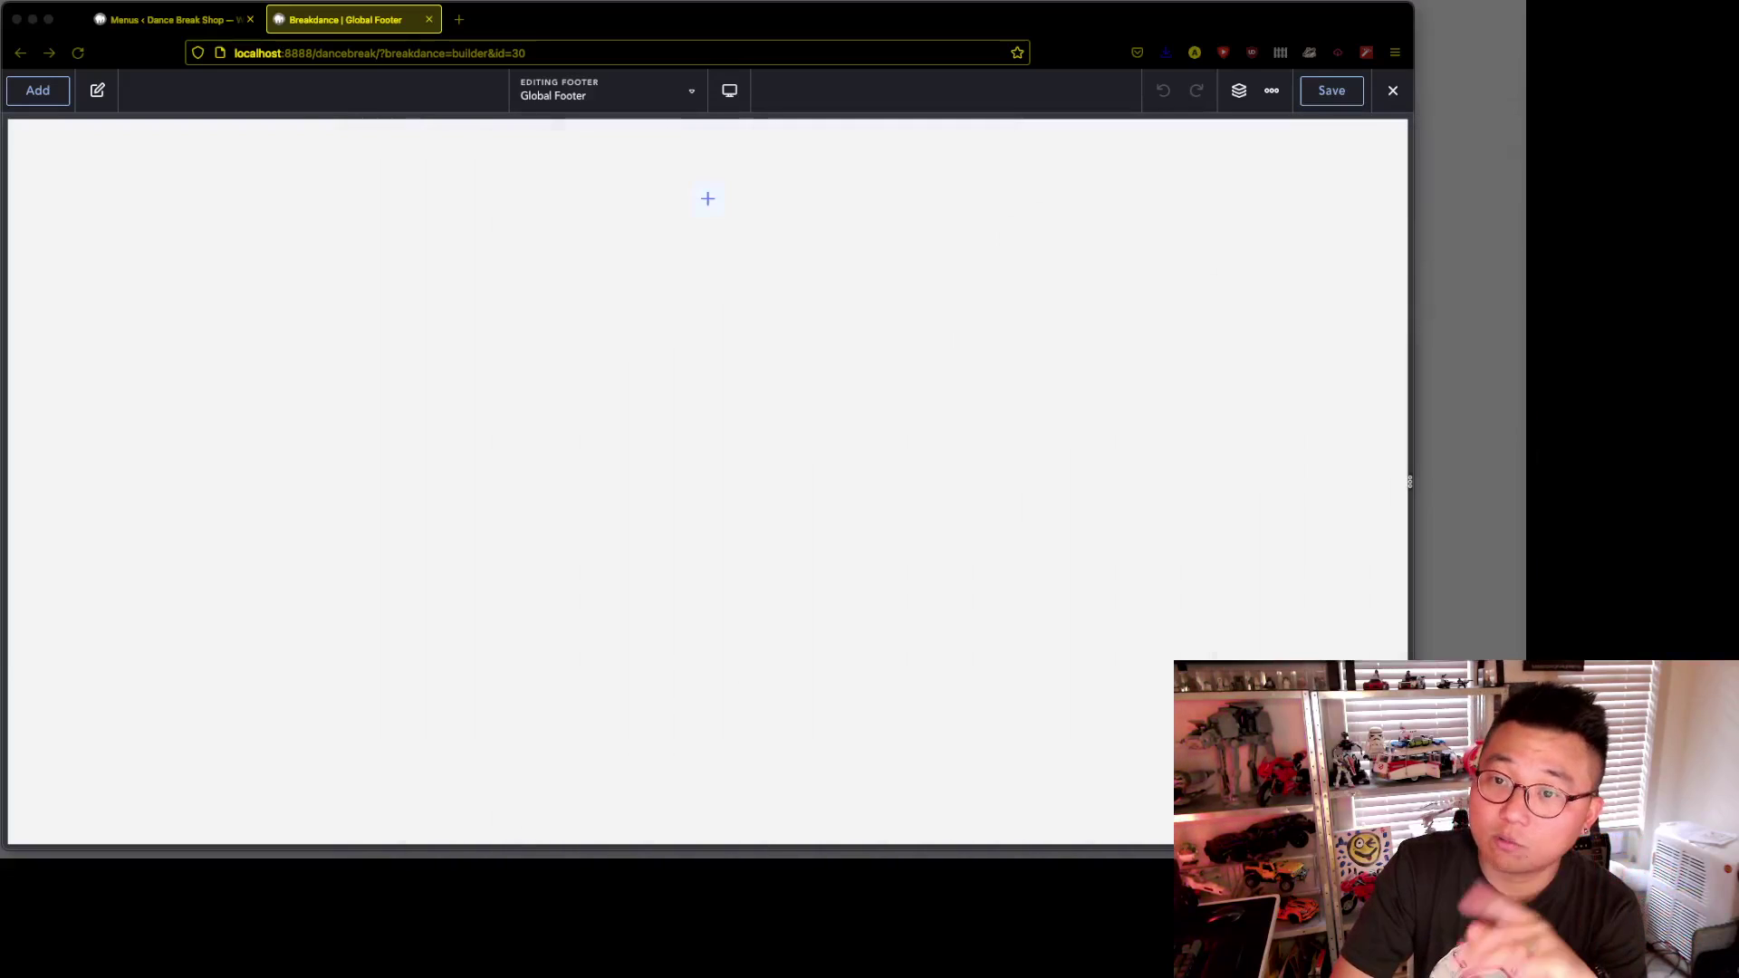
key("super+h")
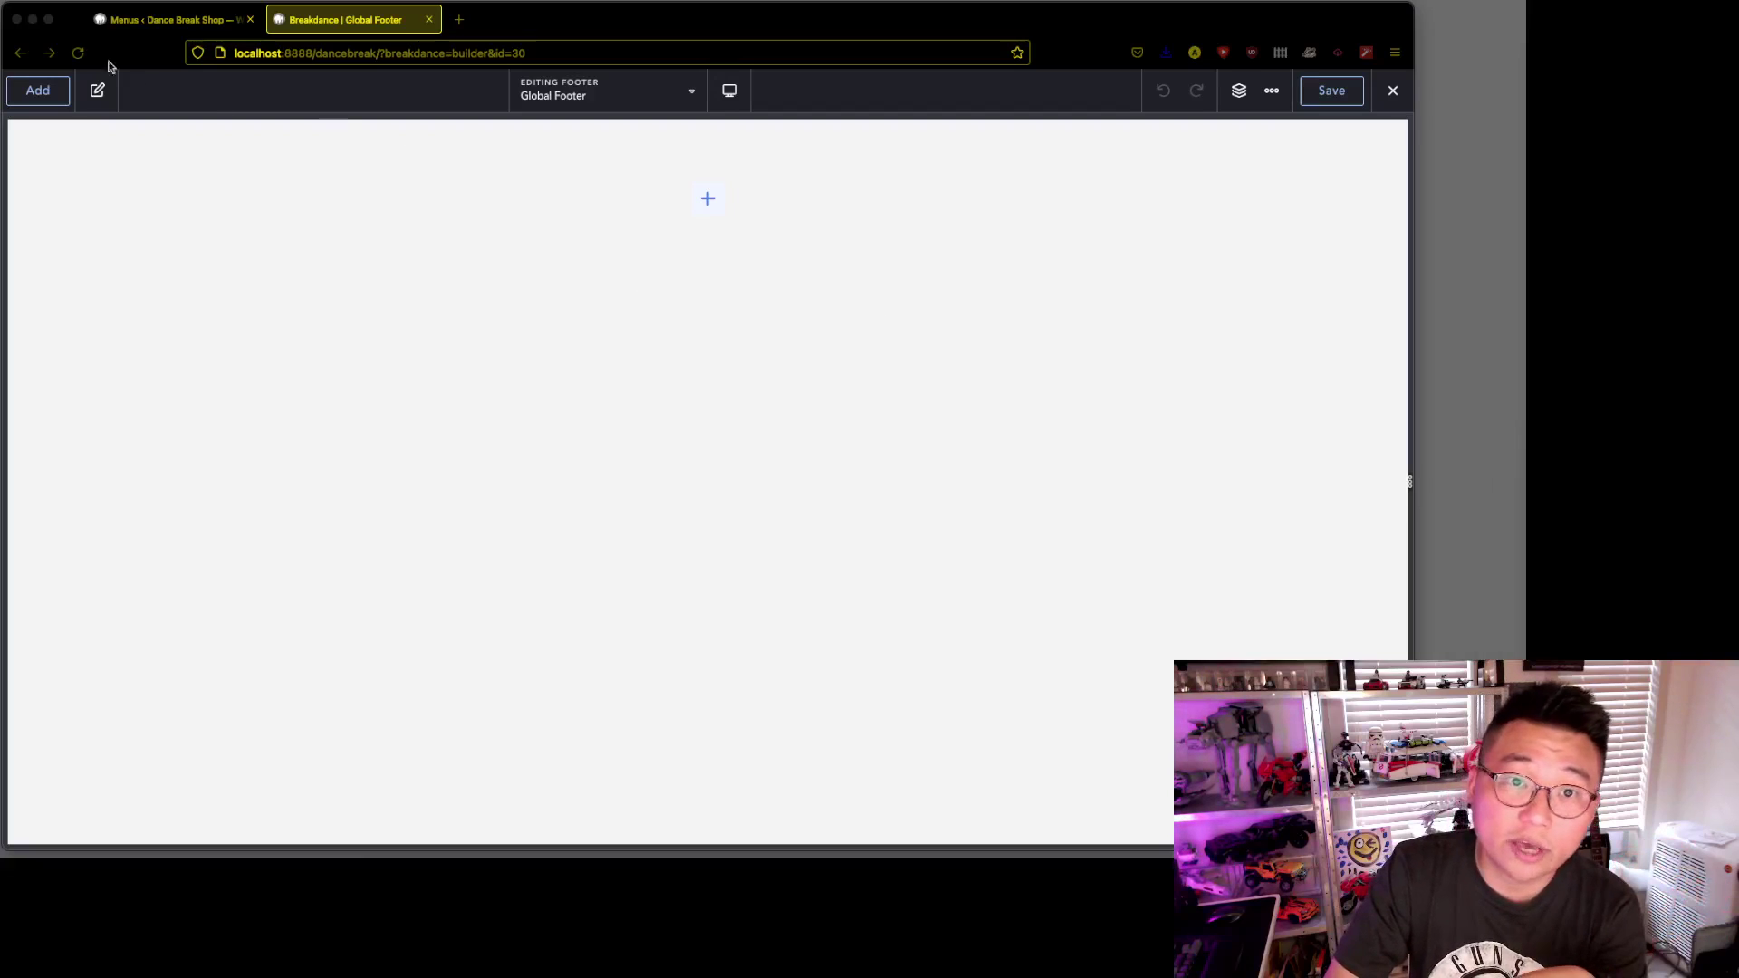
- Show the structure tree and add a Section to the empty footer
left_click(36, 90)
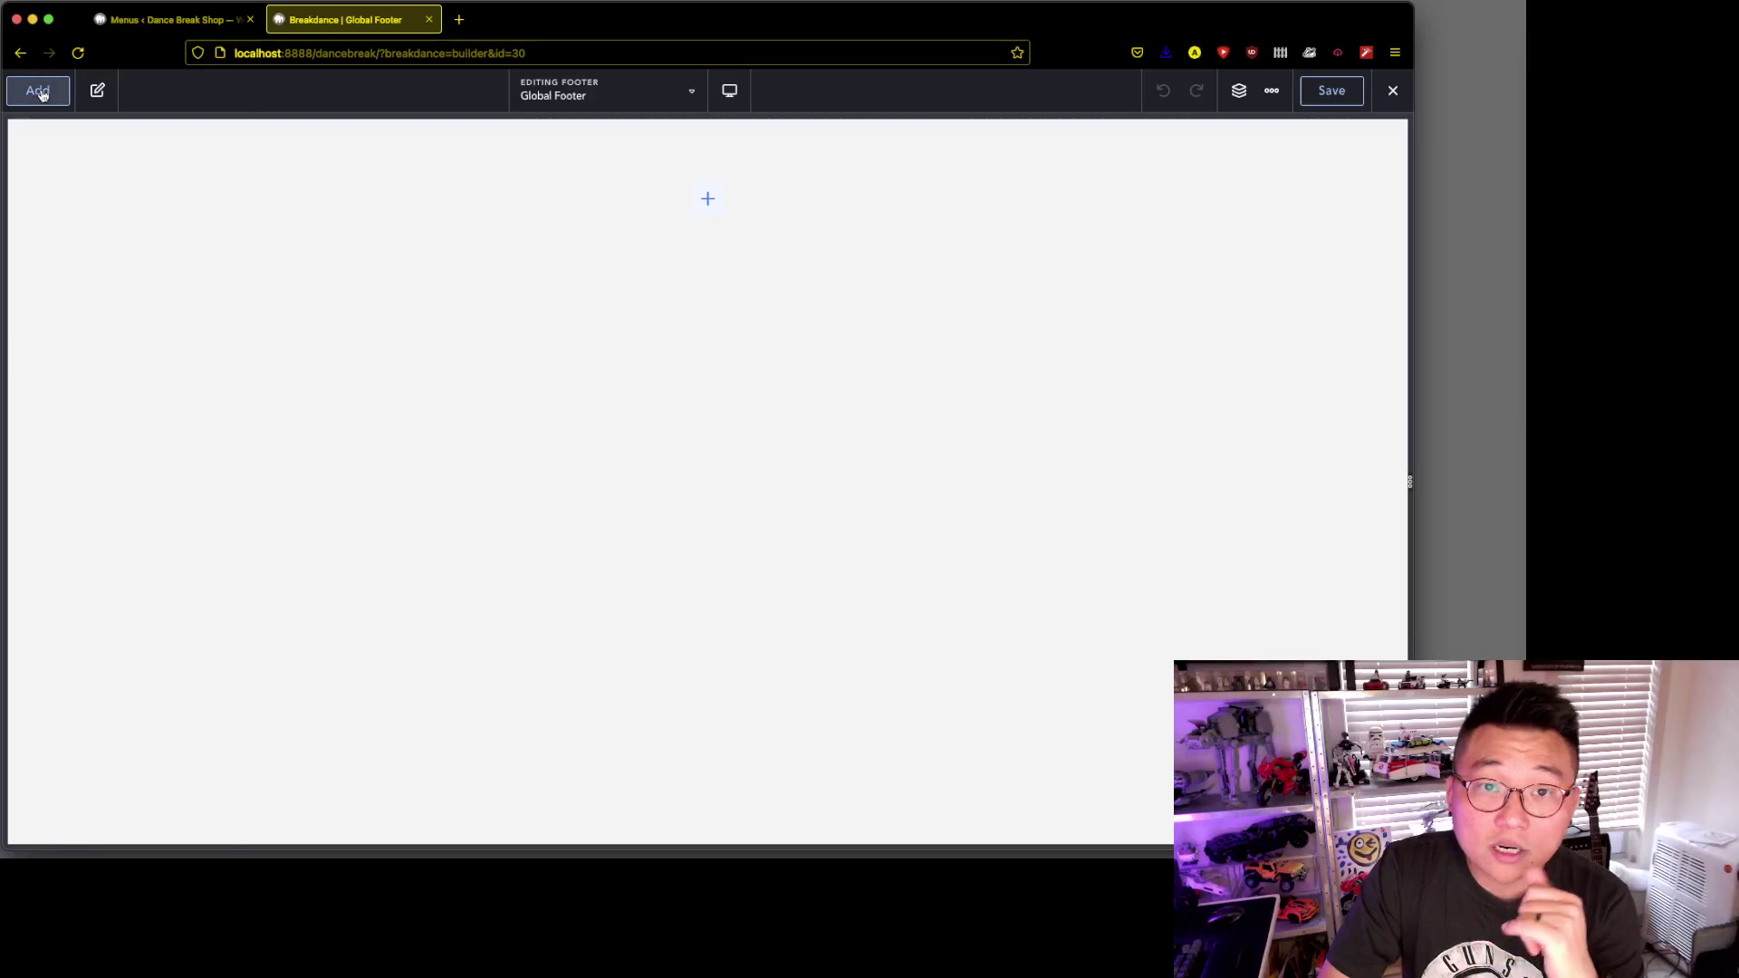
left_click(1239, 91)
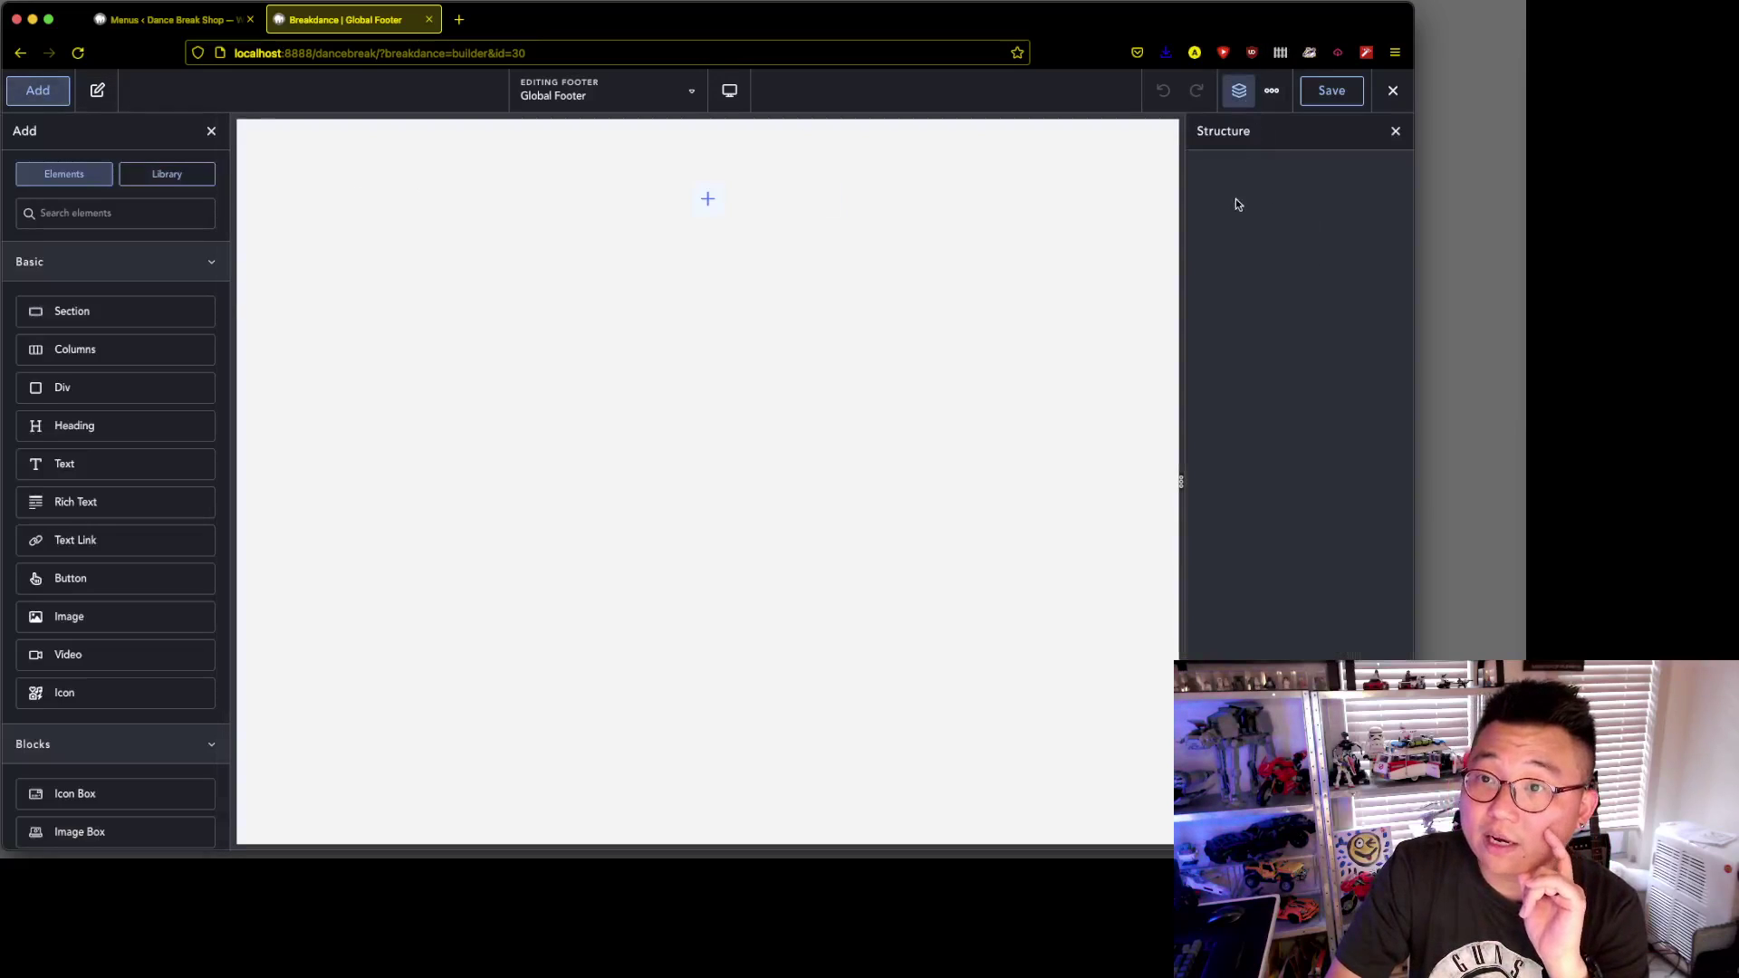
left_click(118, 325)
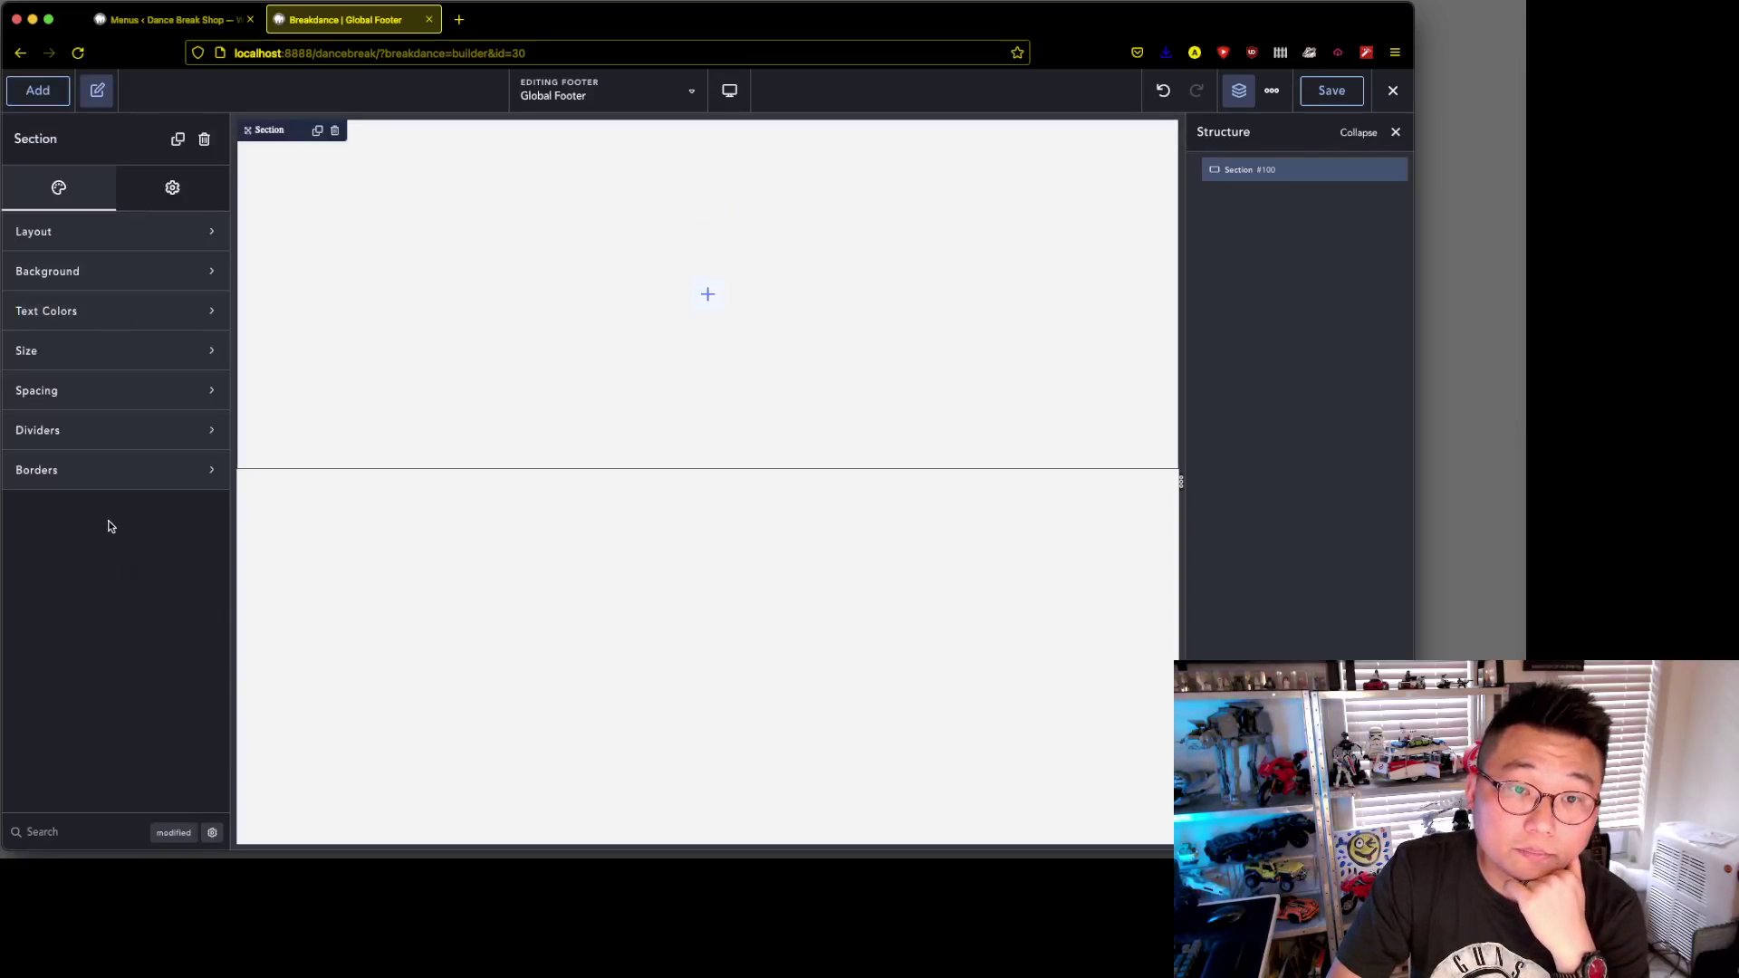
- Set the Section's HTML tag to footer in its Advanced settings
left_click(173, 188)
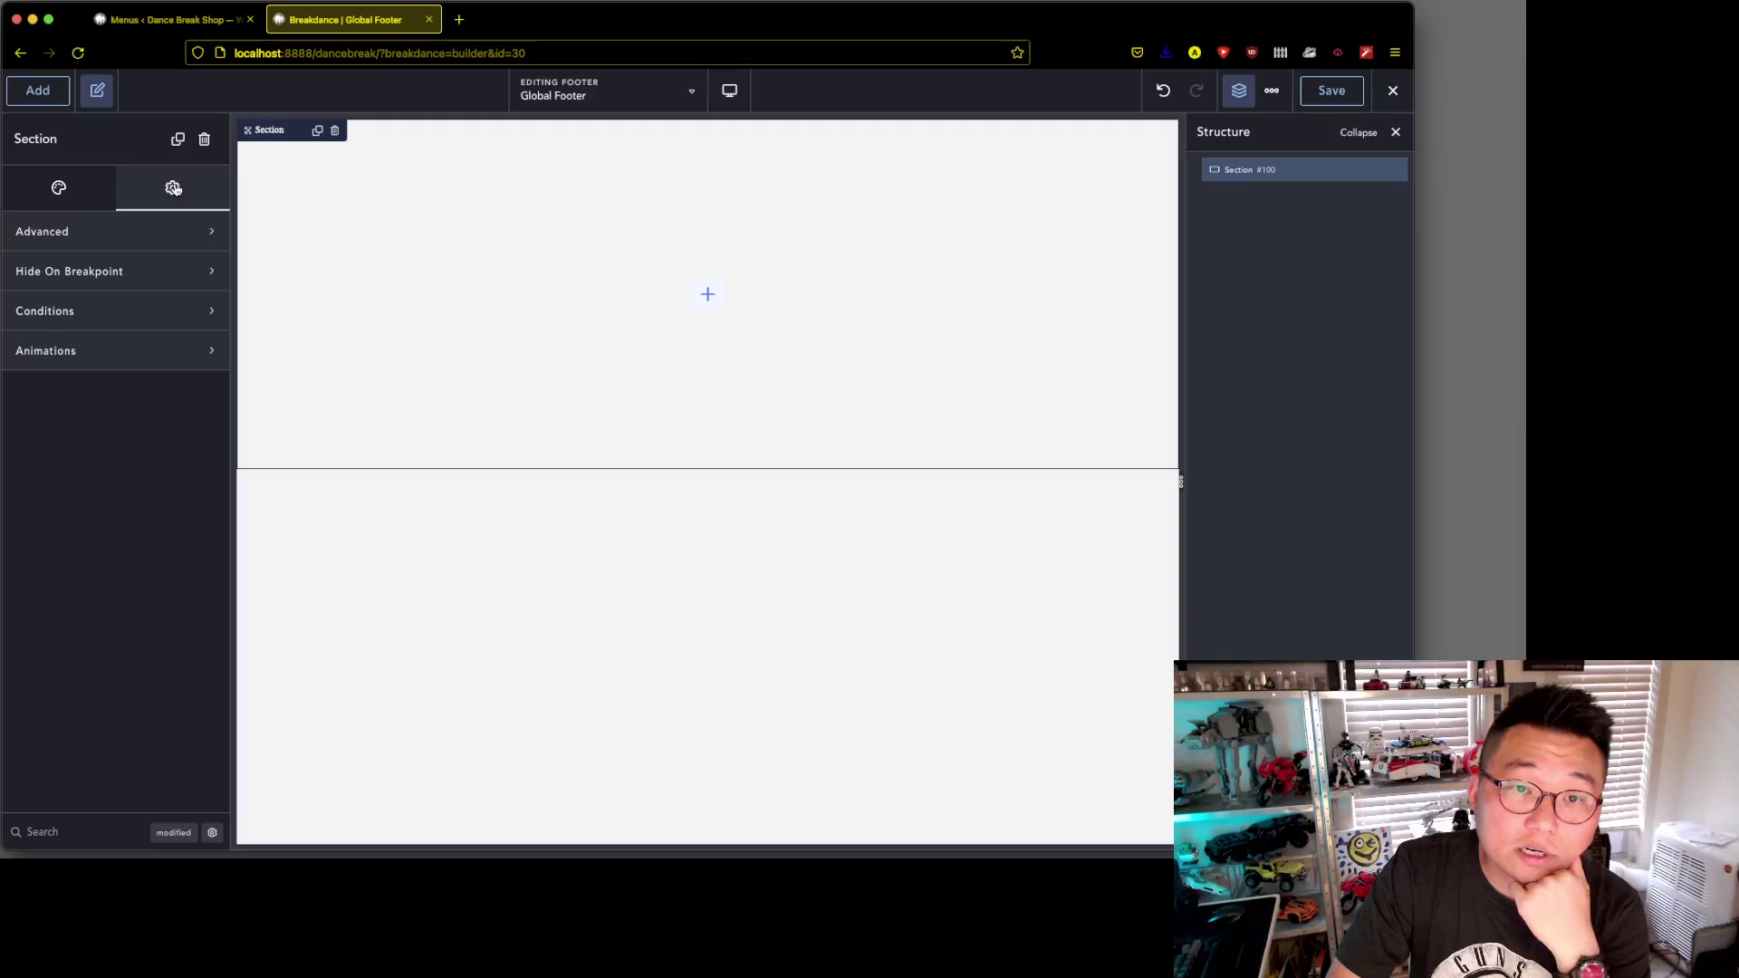
left_click(113, 238)
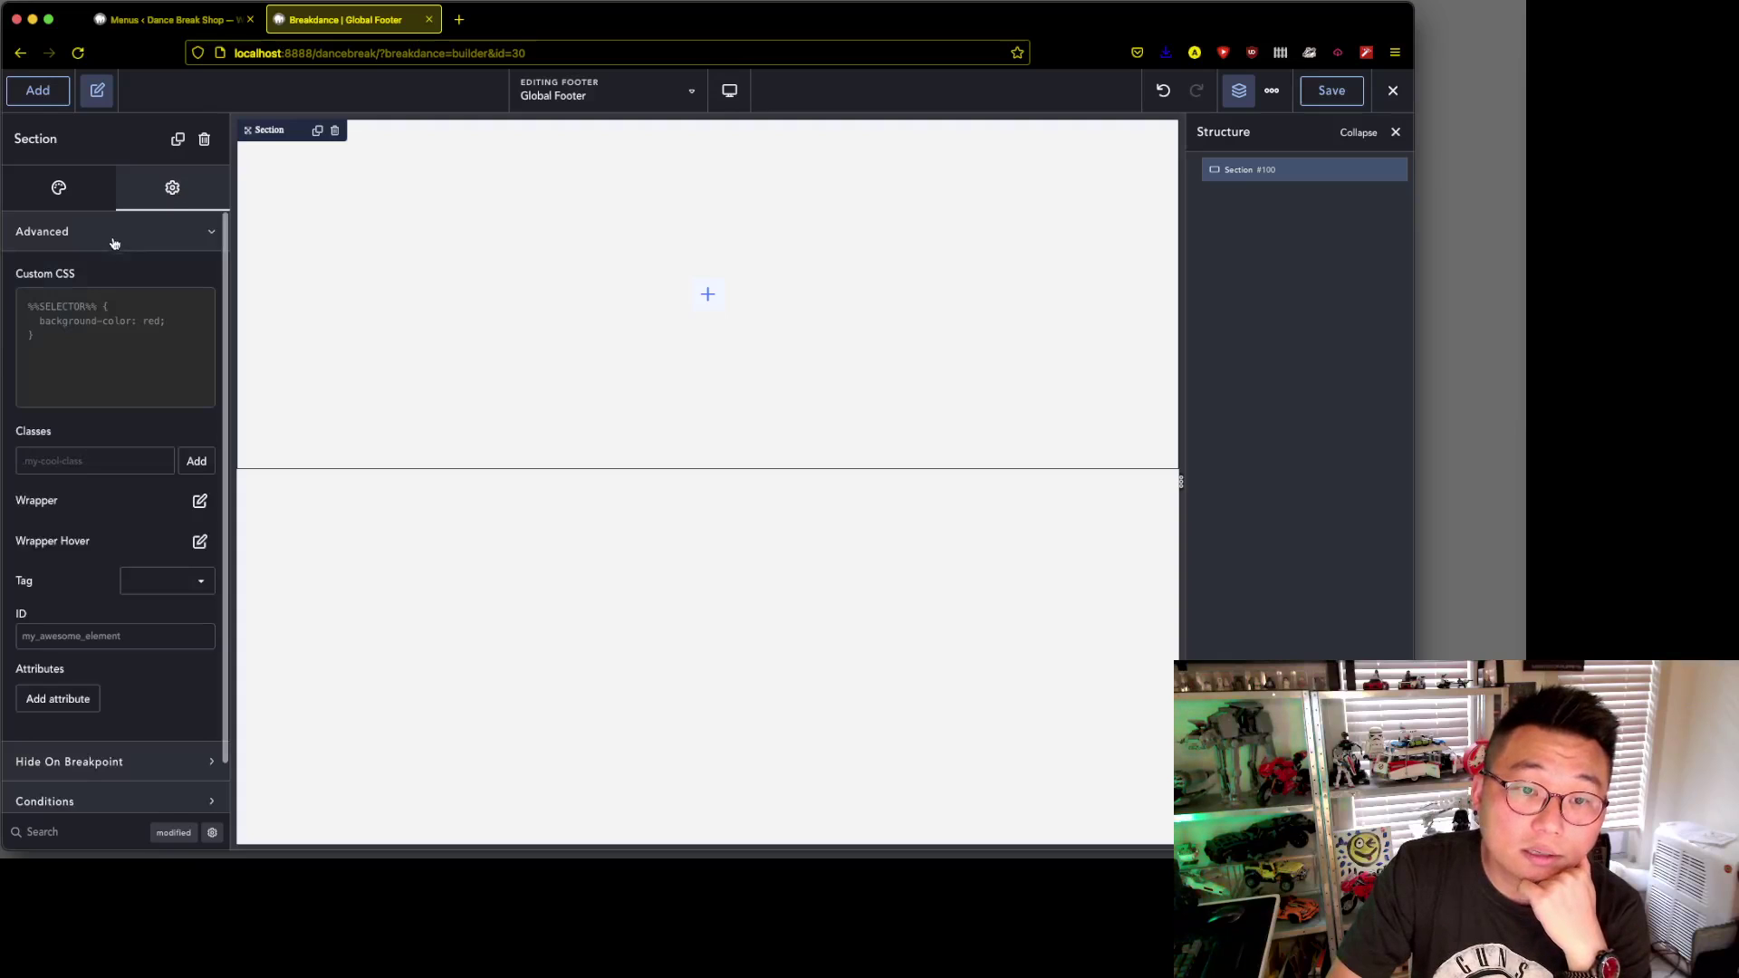
left_click(188, 584)
left_click(183, 659)
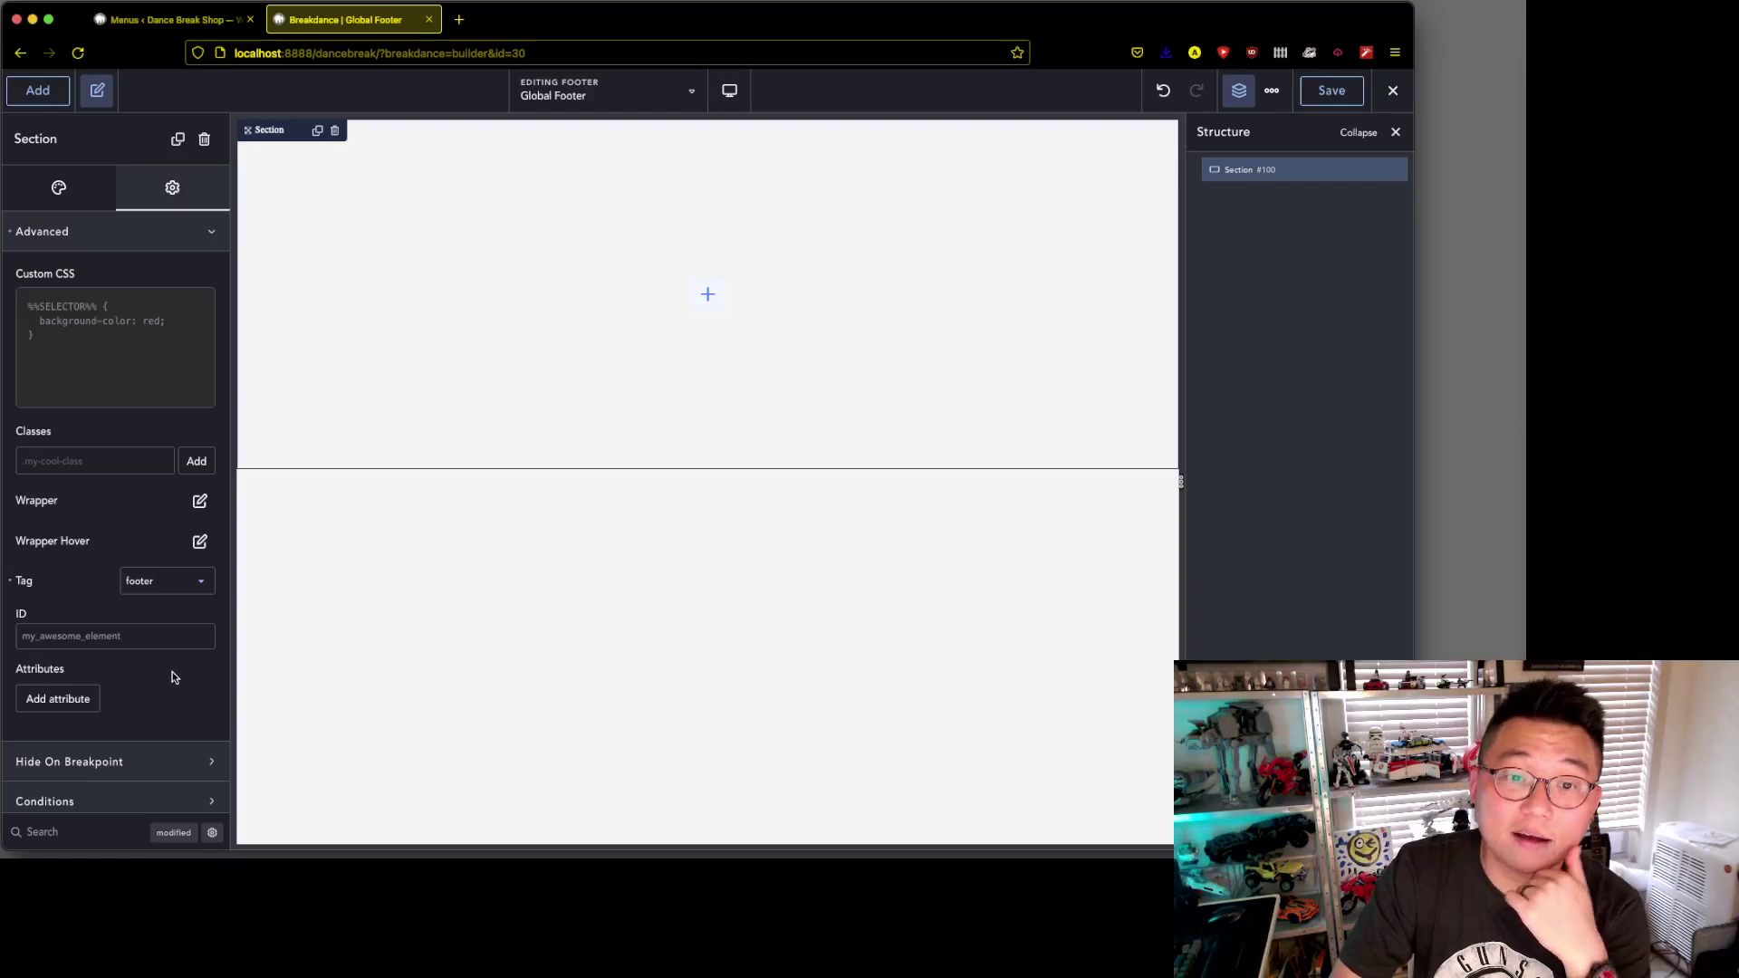
left_click(59, 189)
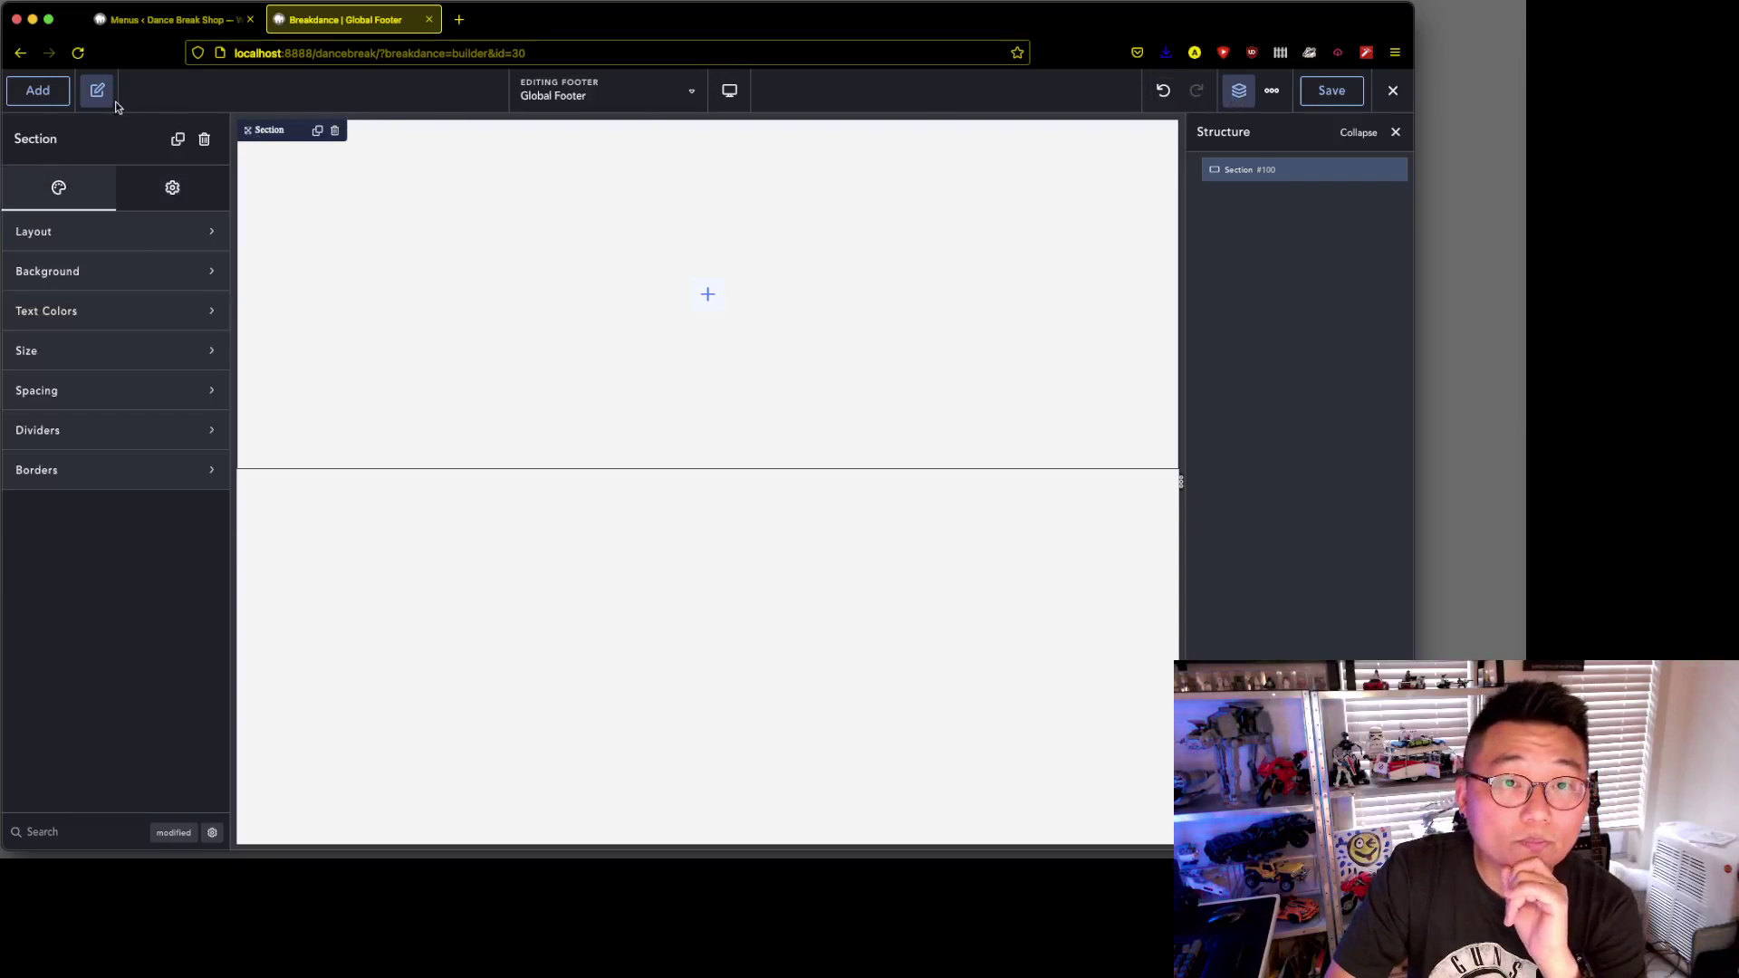
left_click(50, 100)
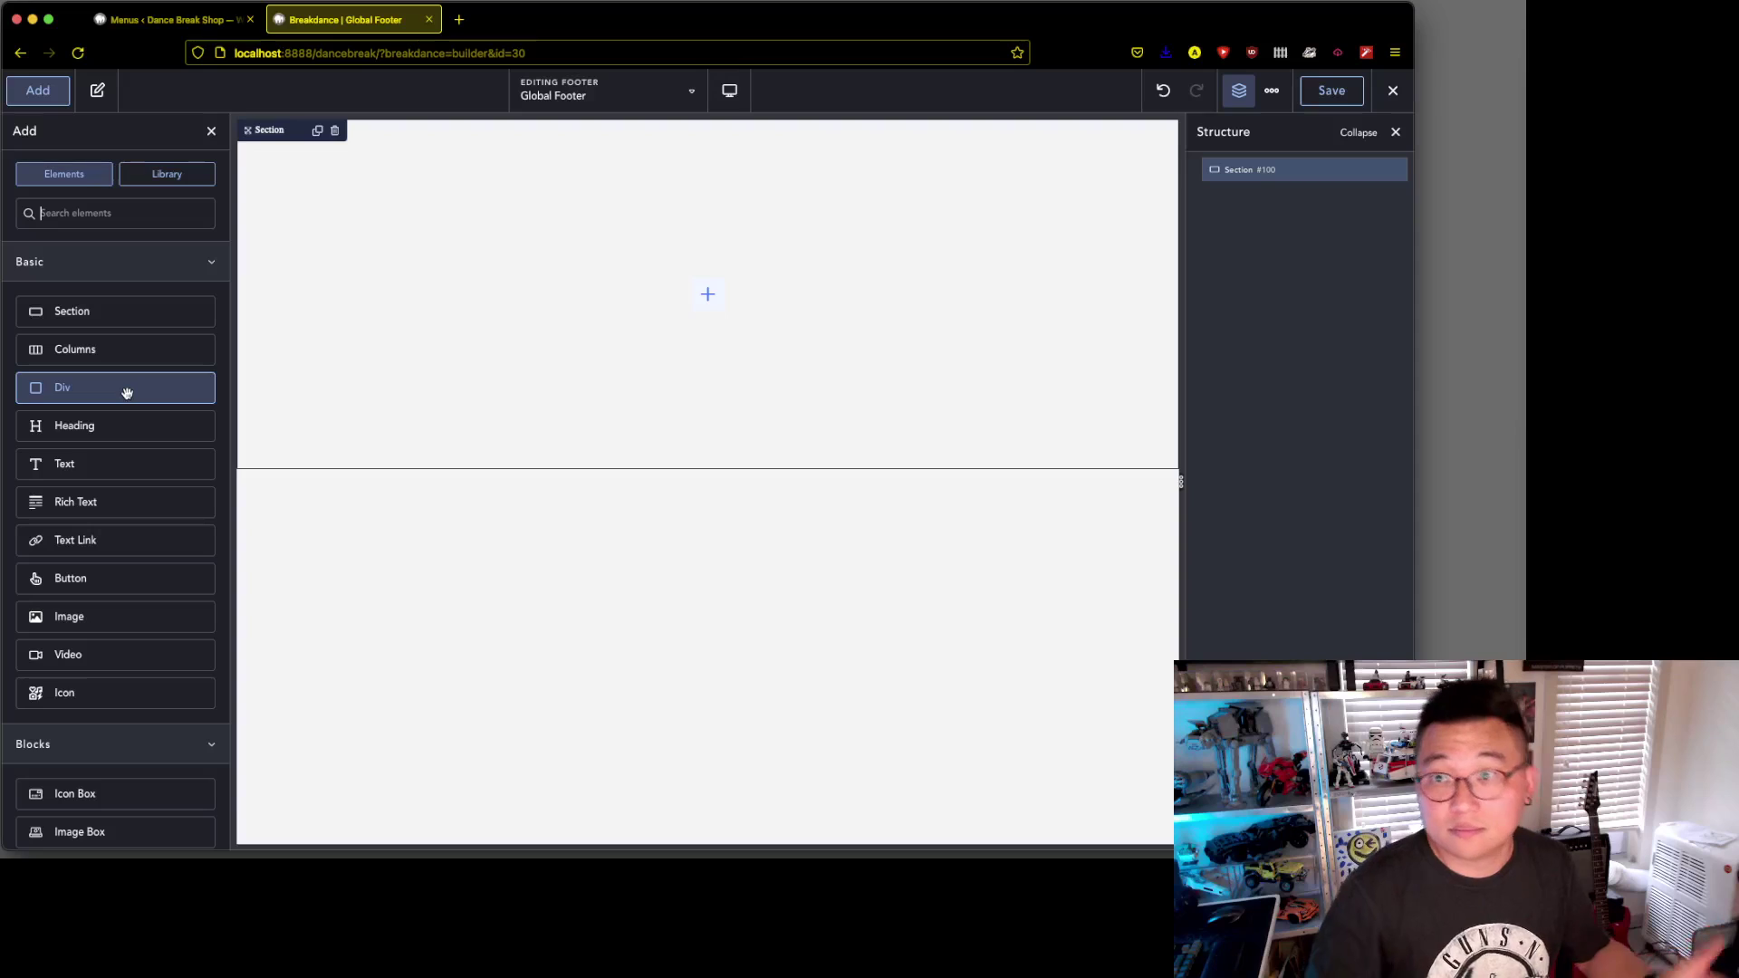
- Try a four-column Columns element in the section, then undo and delete it
left_click(98, 353)
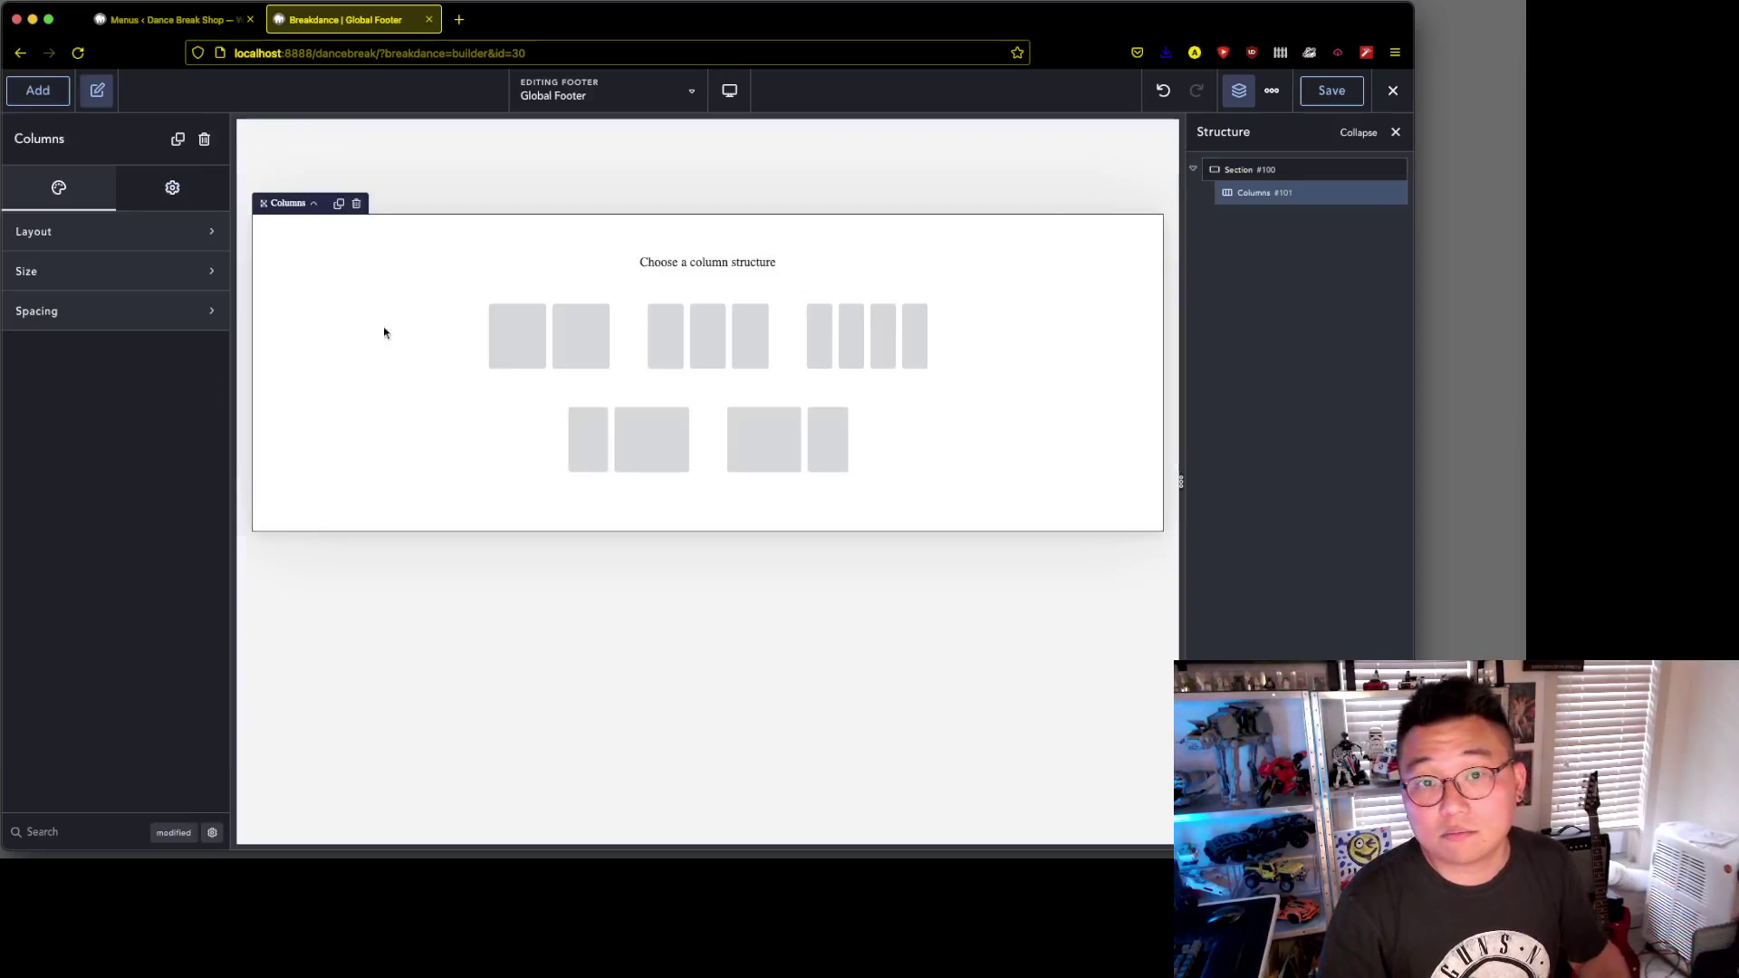
left_click(915, 363)
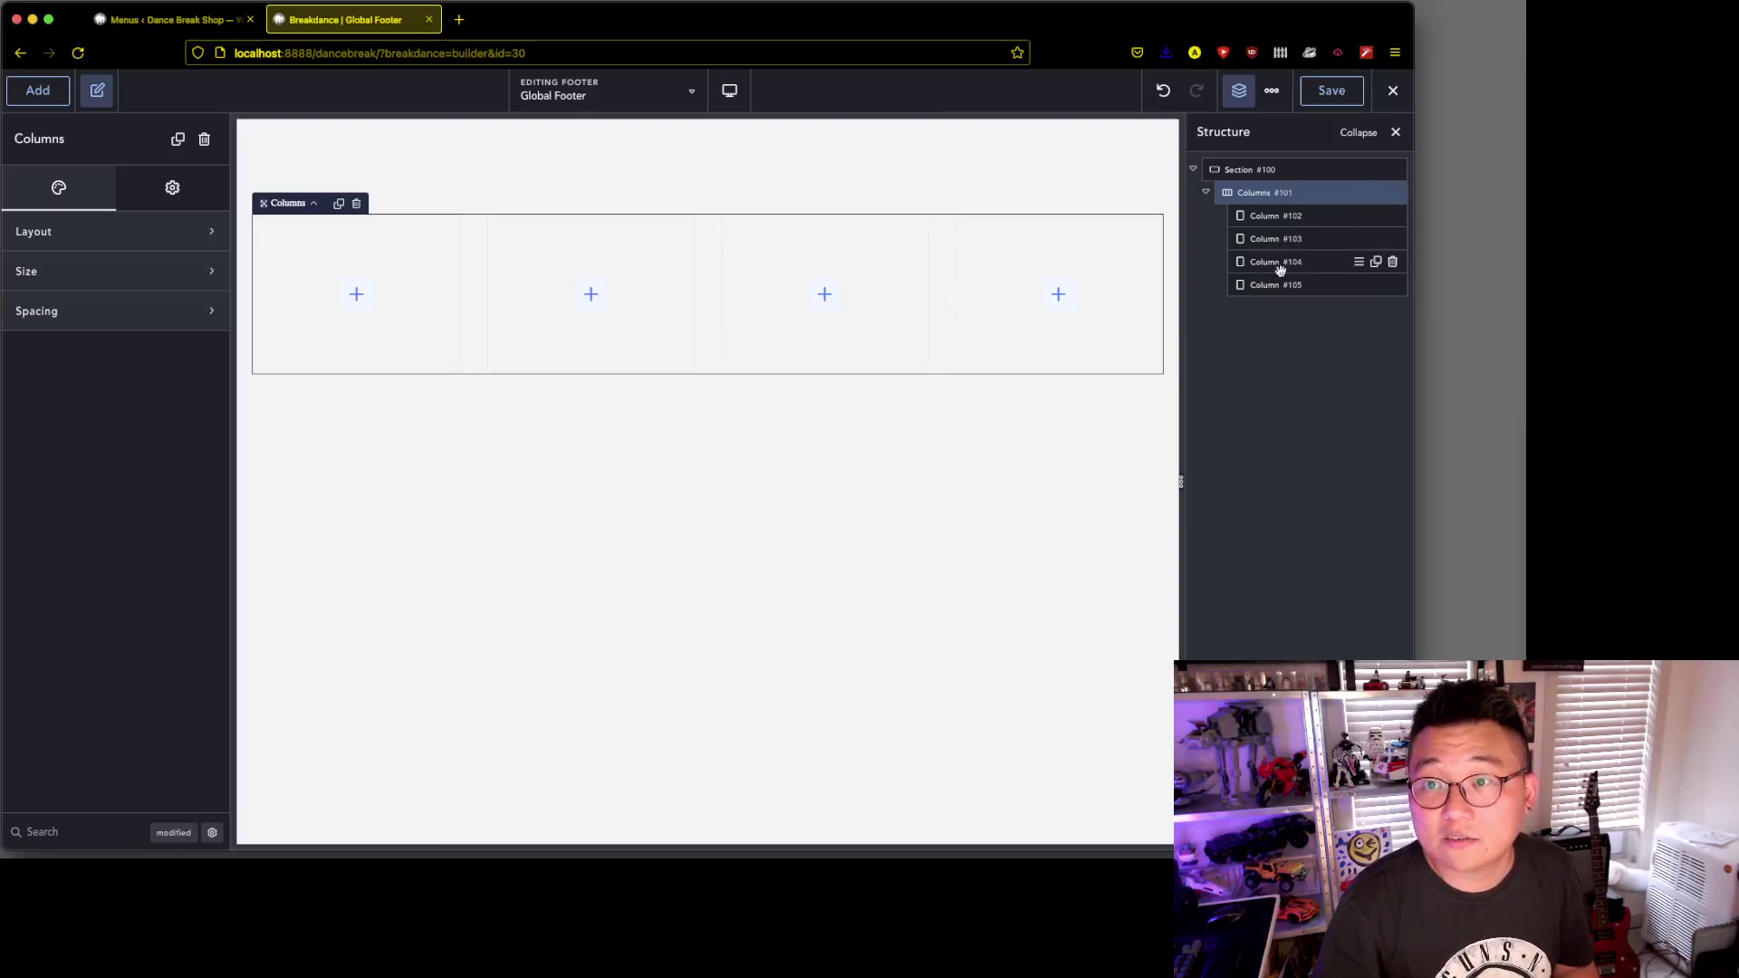
left_click(1167, 91)
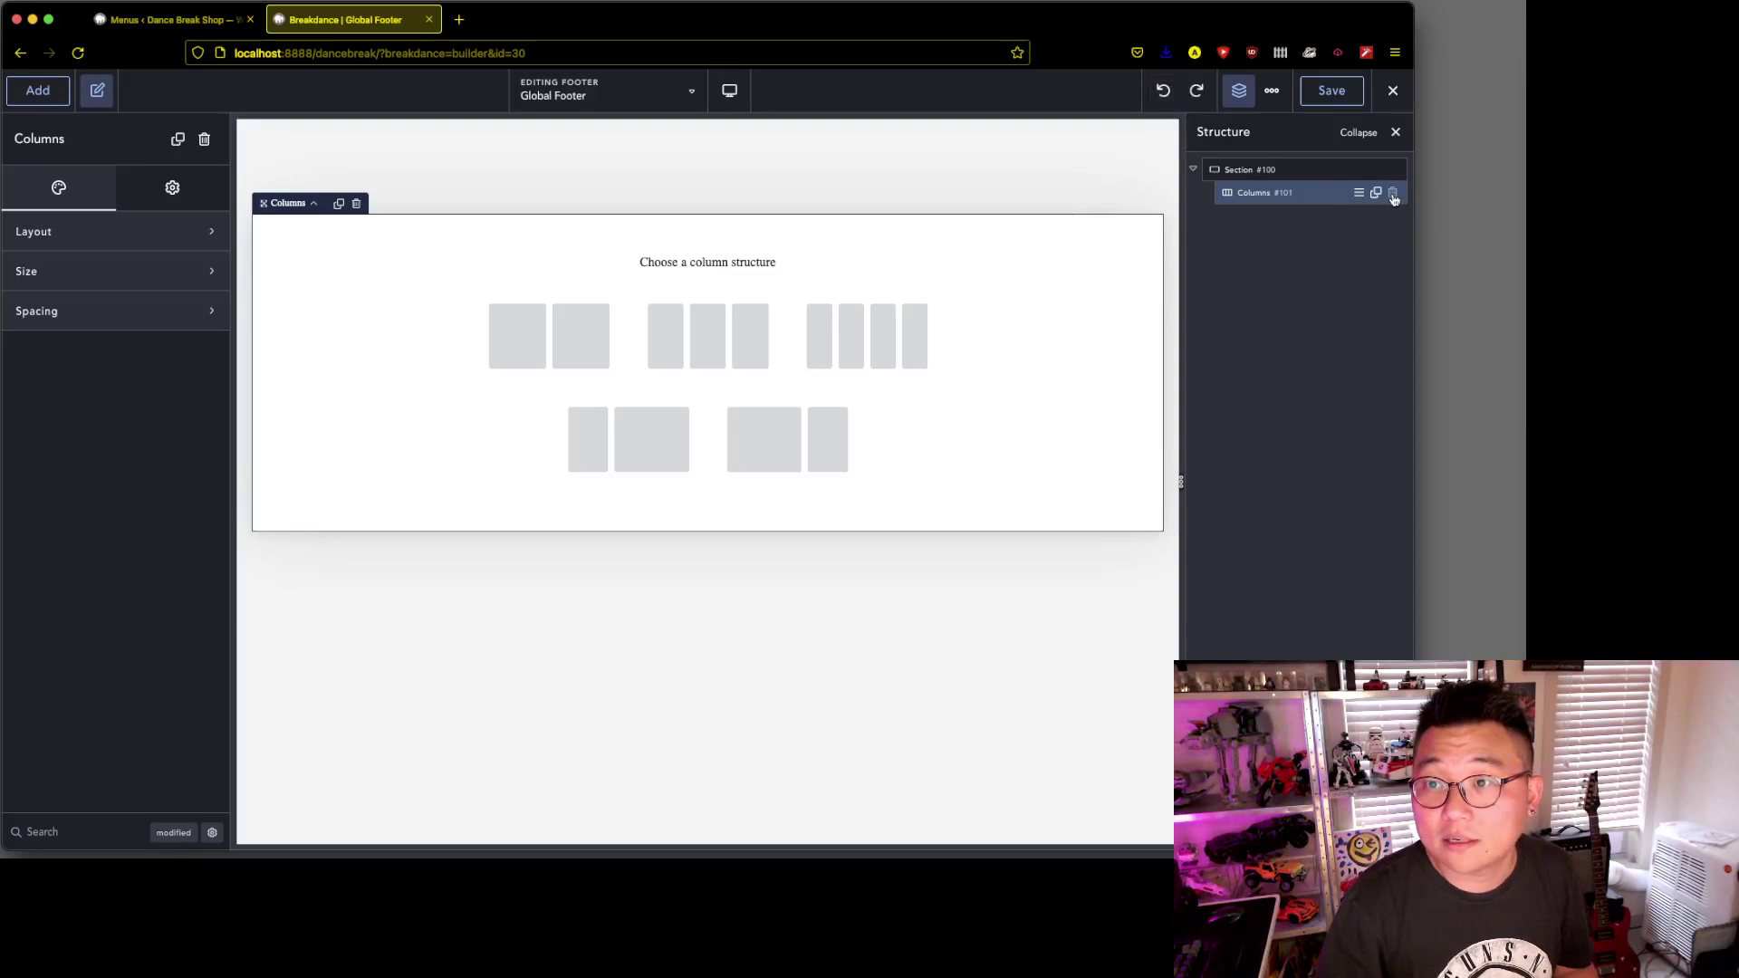
left_click(1393, 194)
- Add a Div to the section and duplicate it into four placeholder Divs
left_click(35, 96)
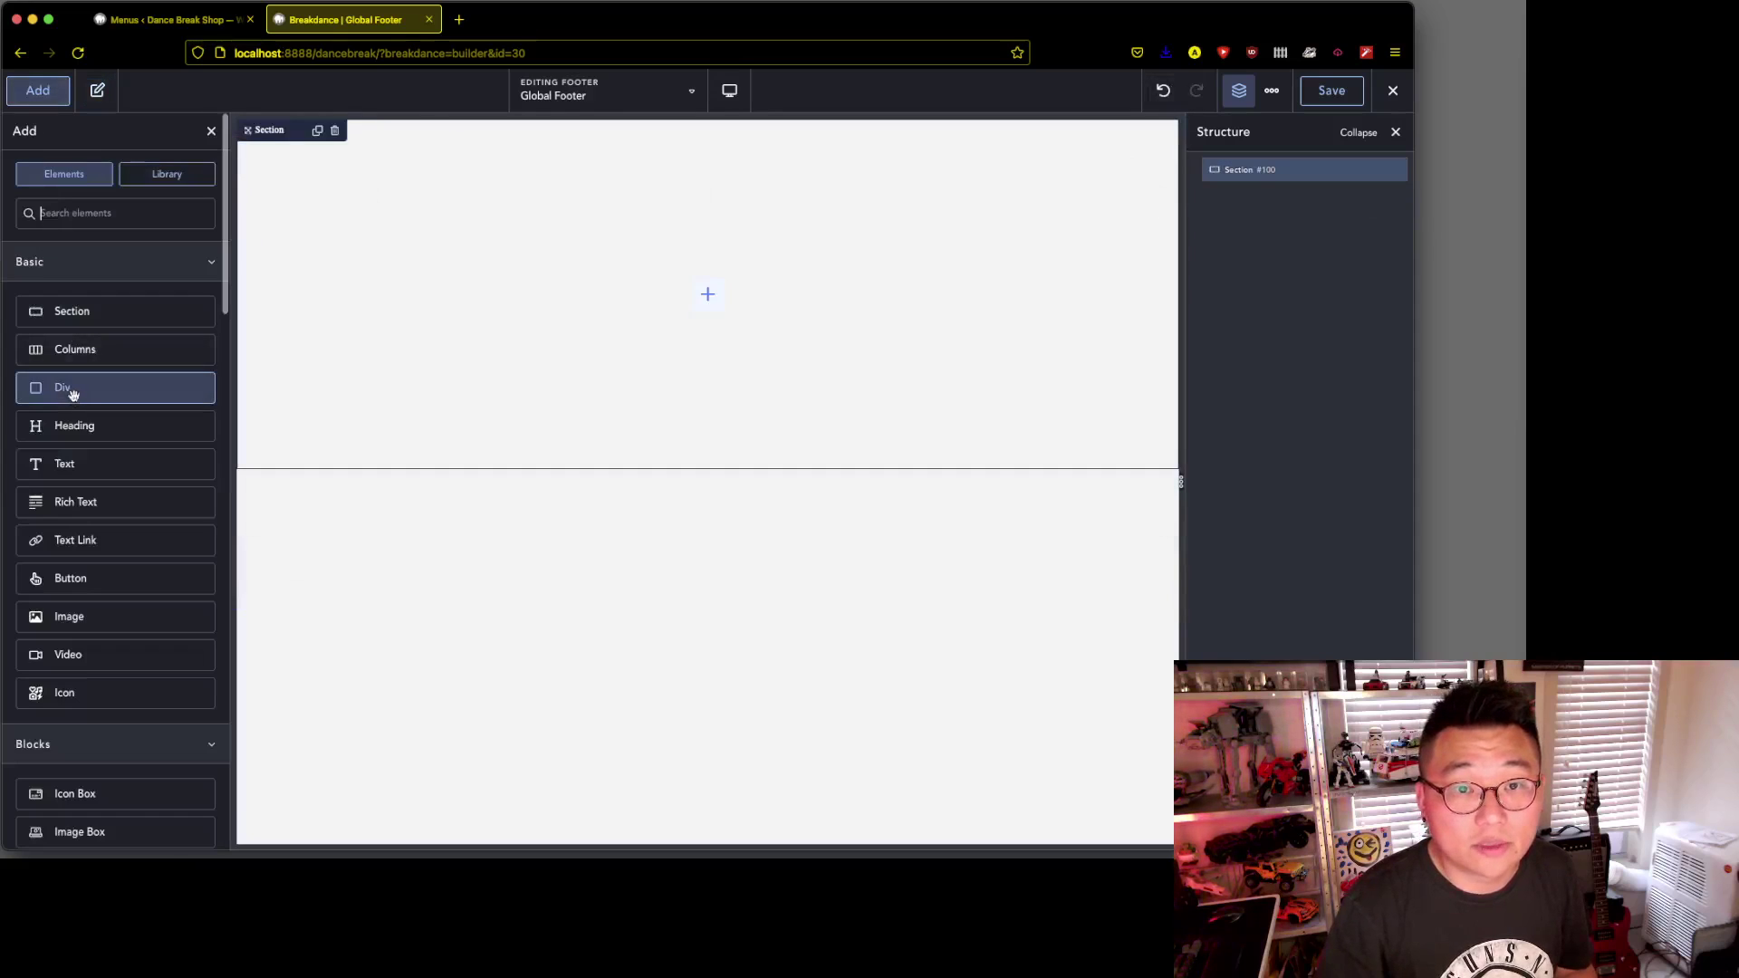
left_click(82, 390)
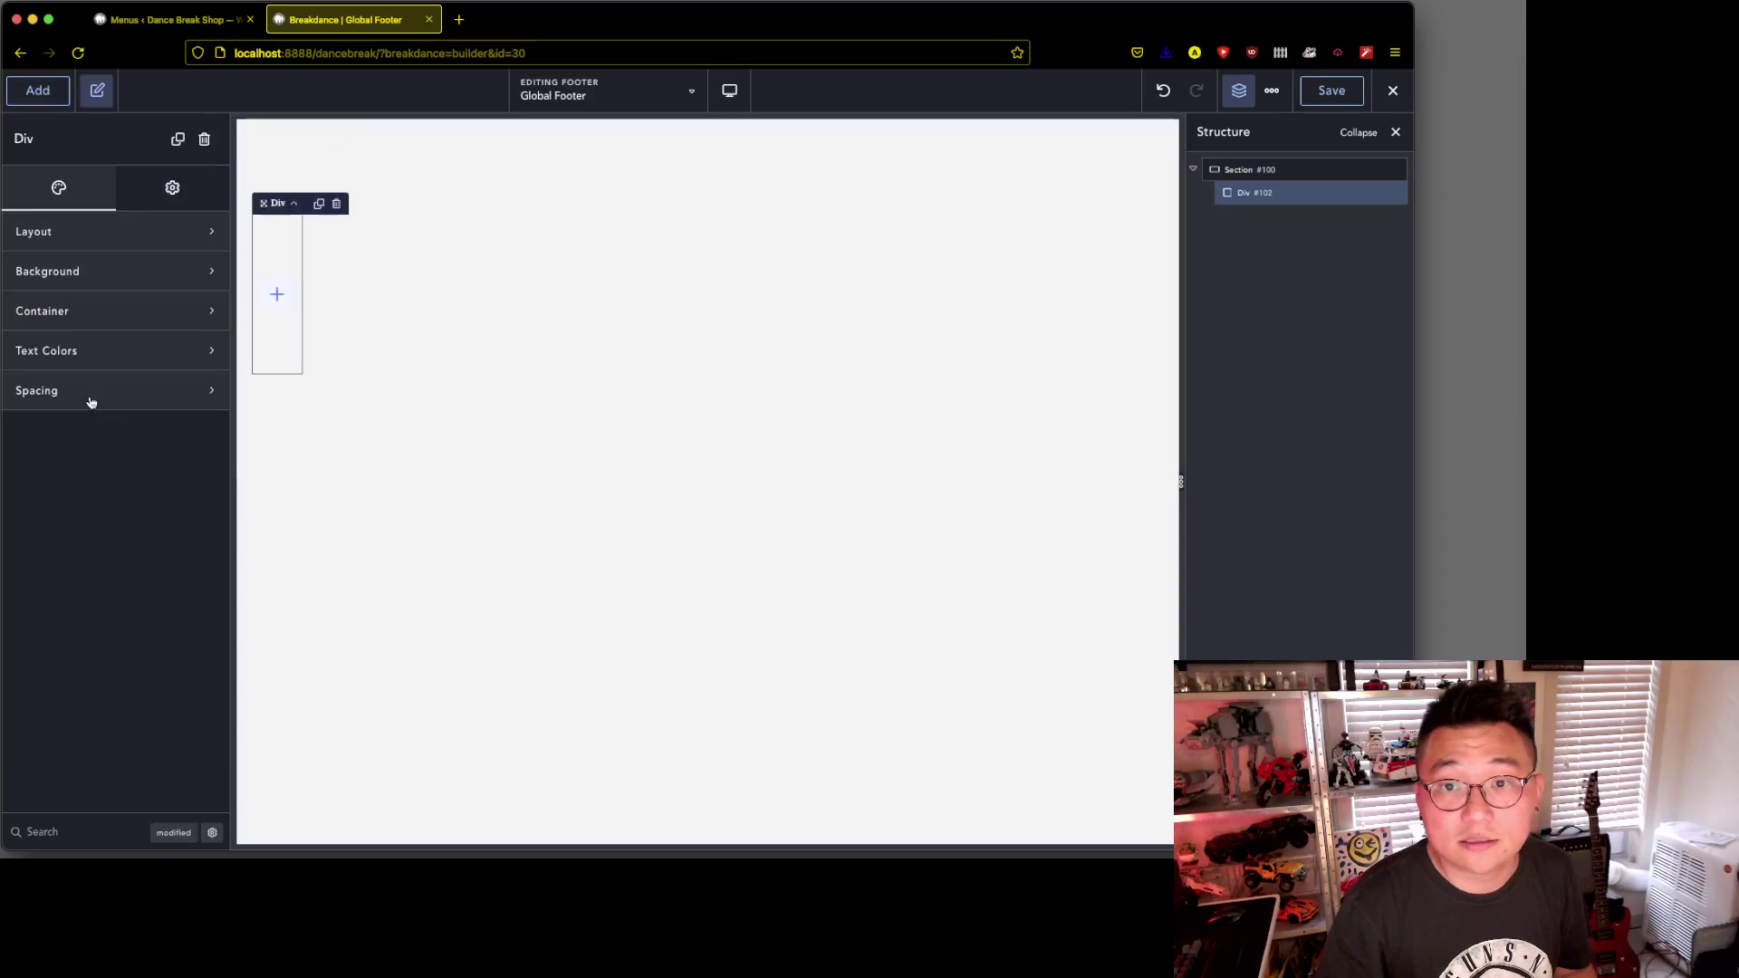
left_click(1377, 192)
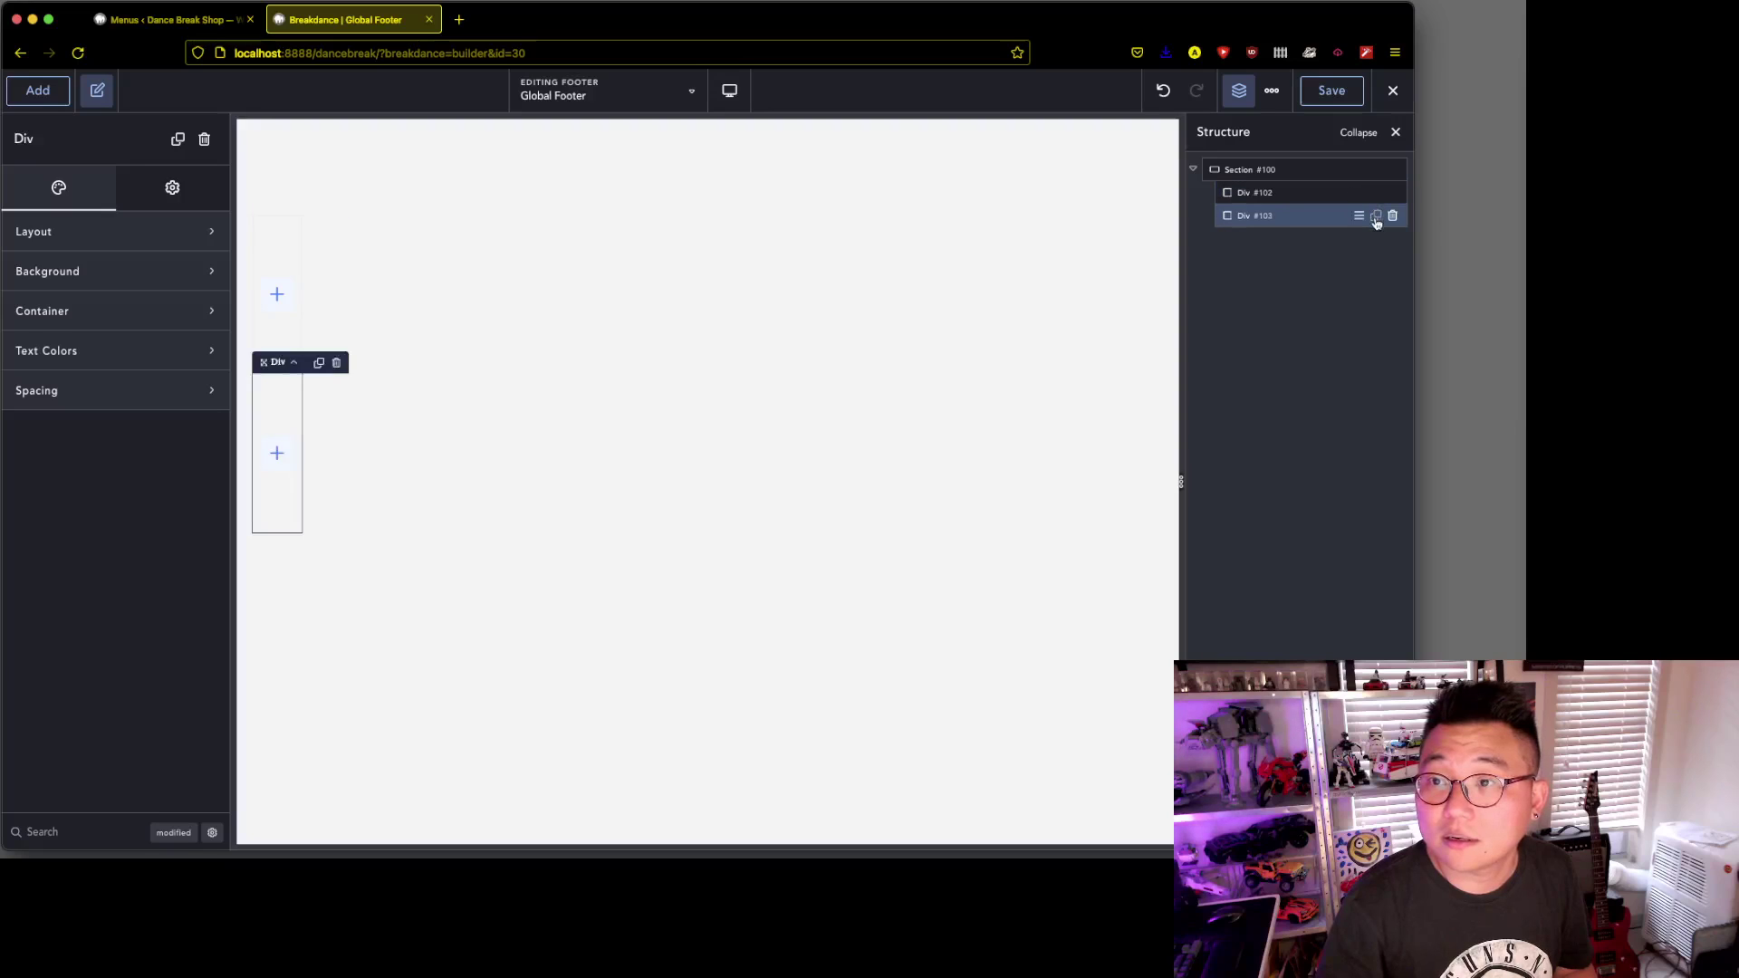
left_click(1376, 216)
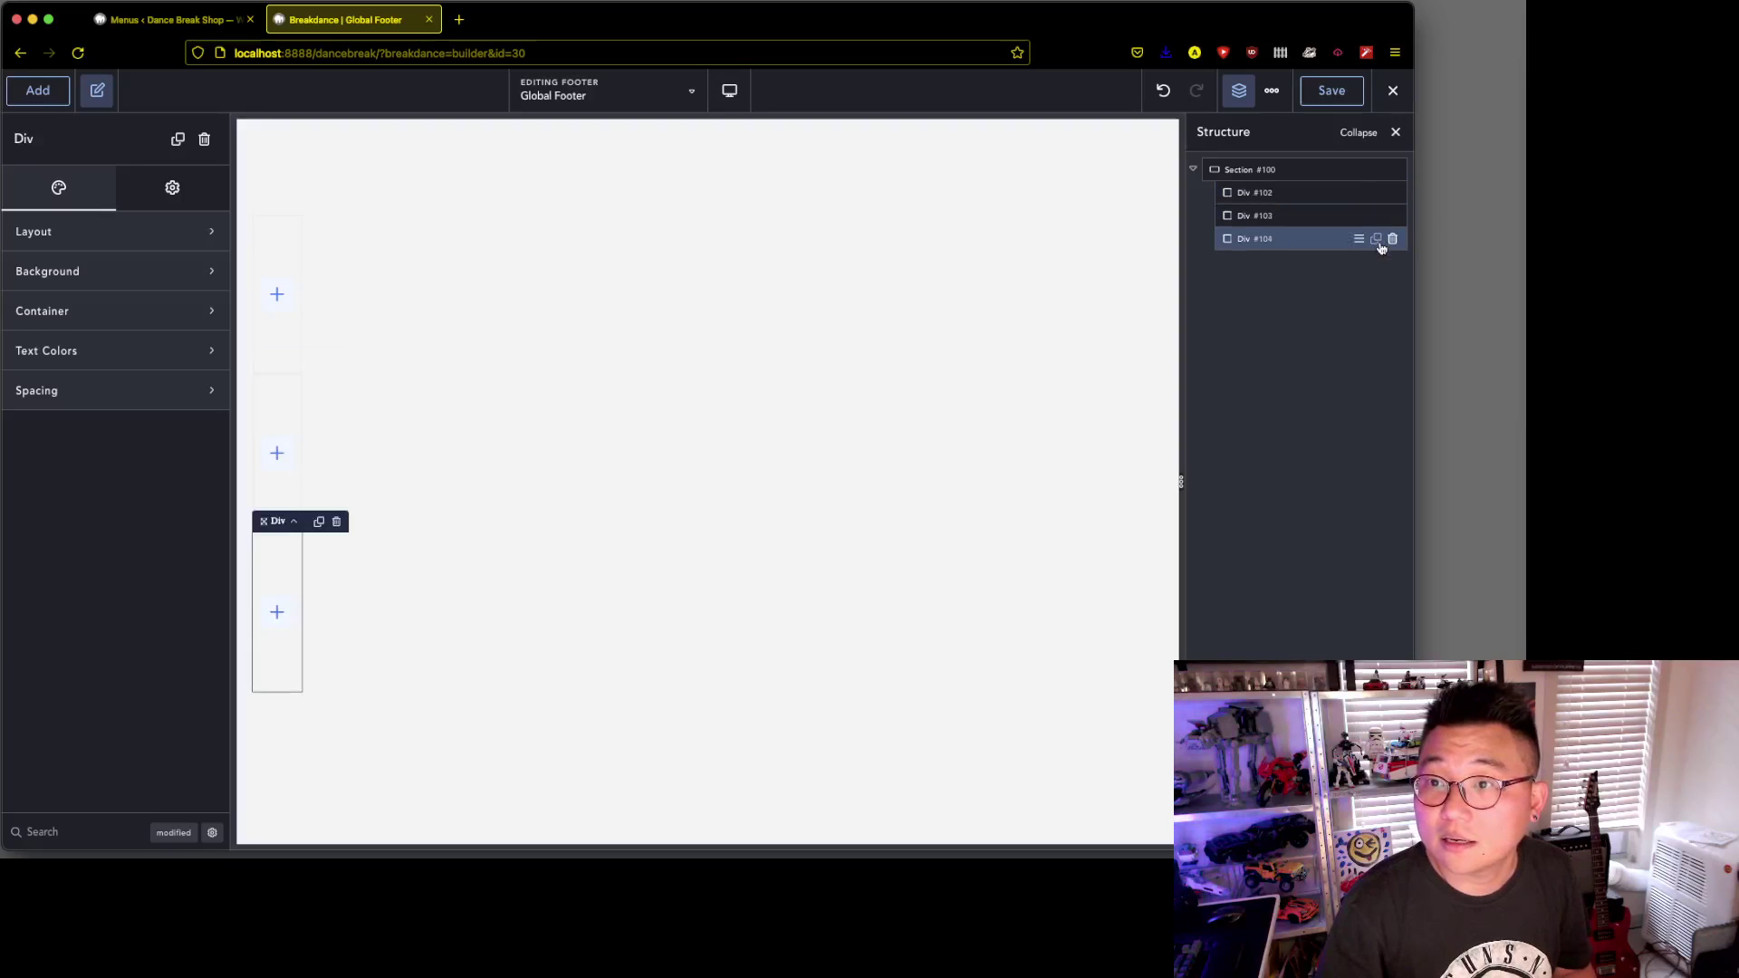
left_click(1376, 239)
- Center the section's content both vertically and horizontally in its Layout settings
left_click(1322, 172)
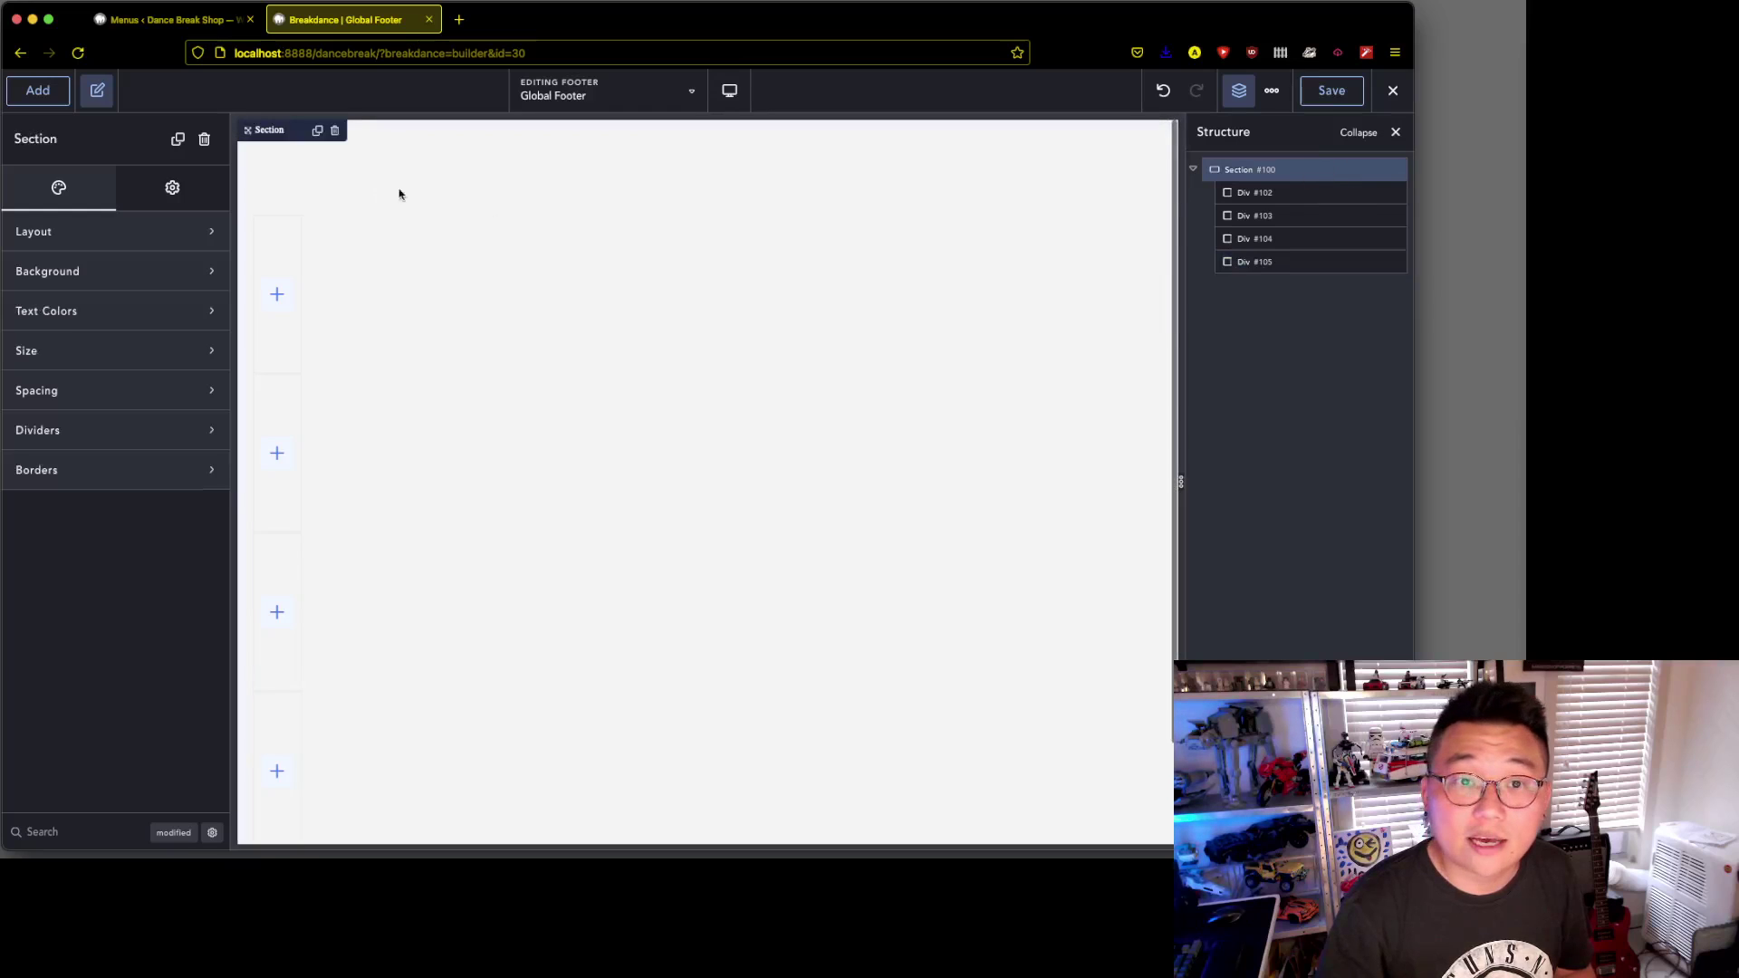
left_click(111, 242)
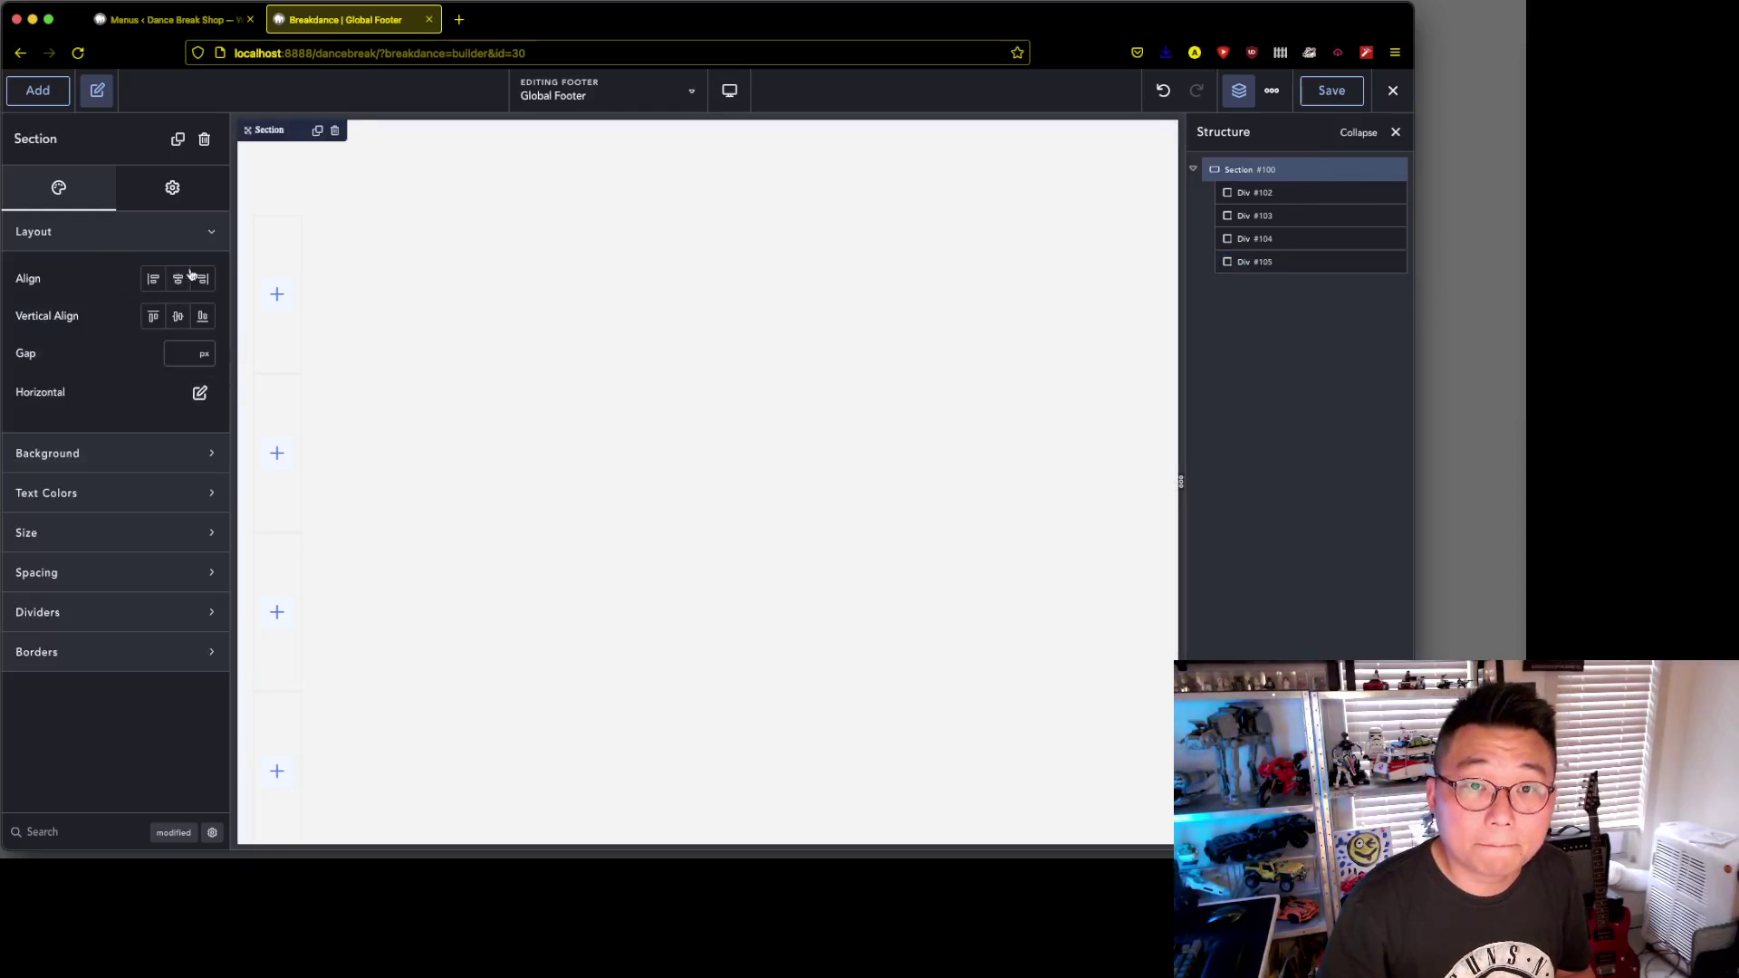
left_click(178, 316)
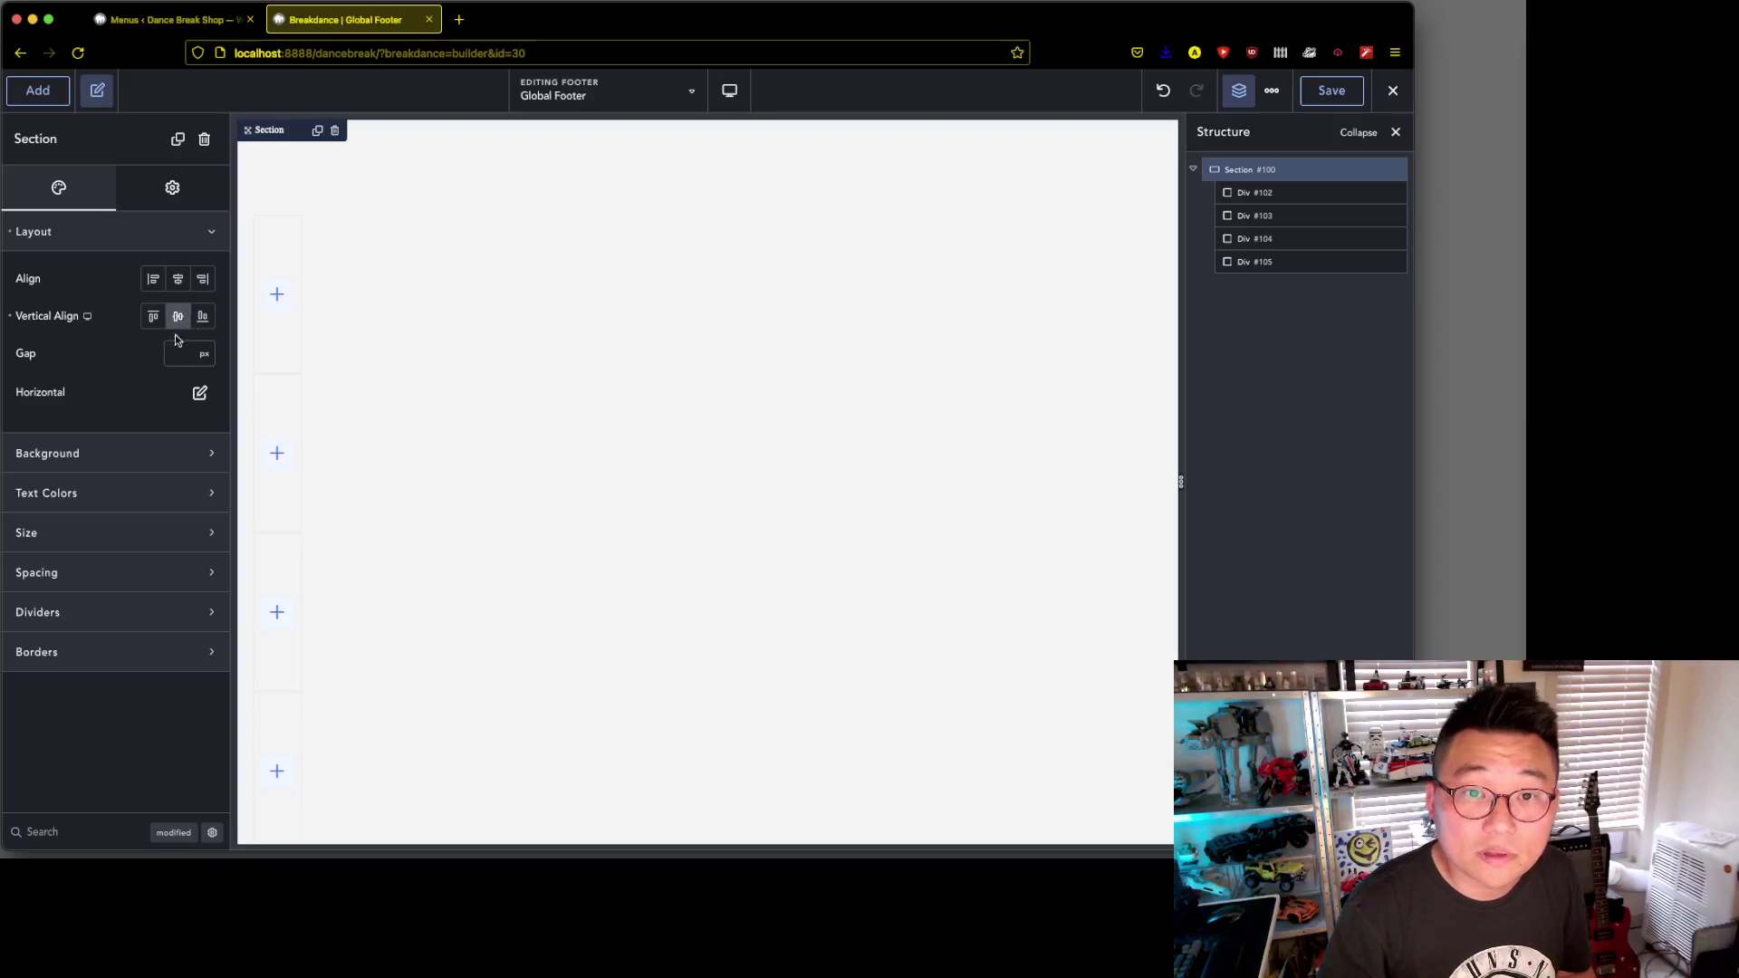
left_click(179, 283)
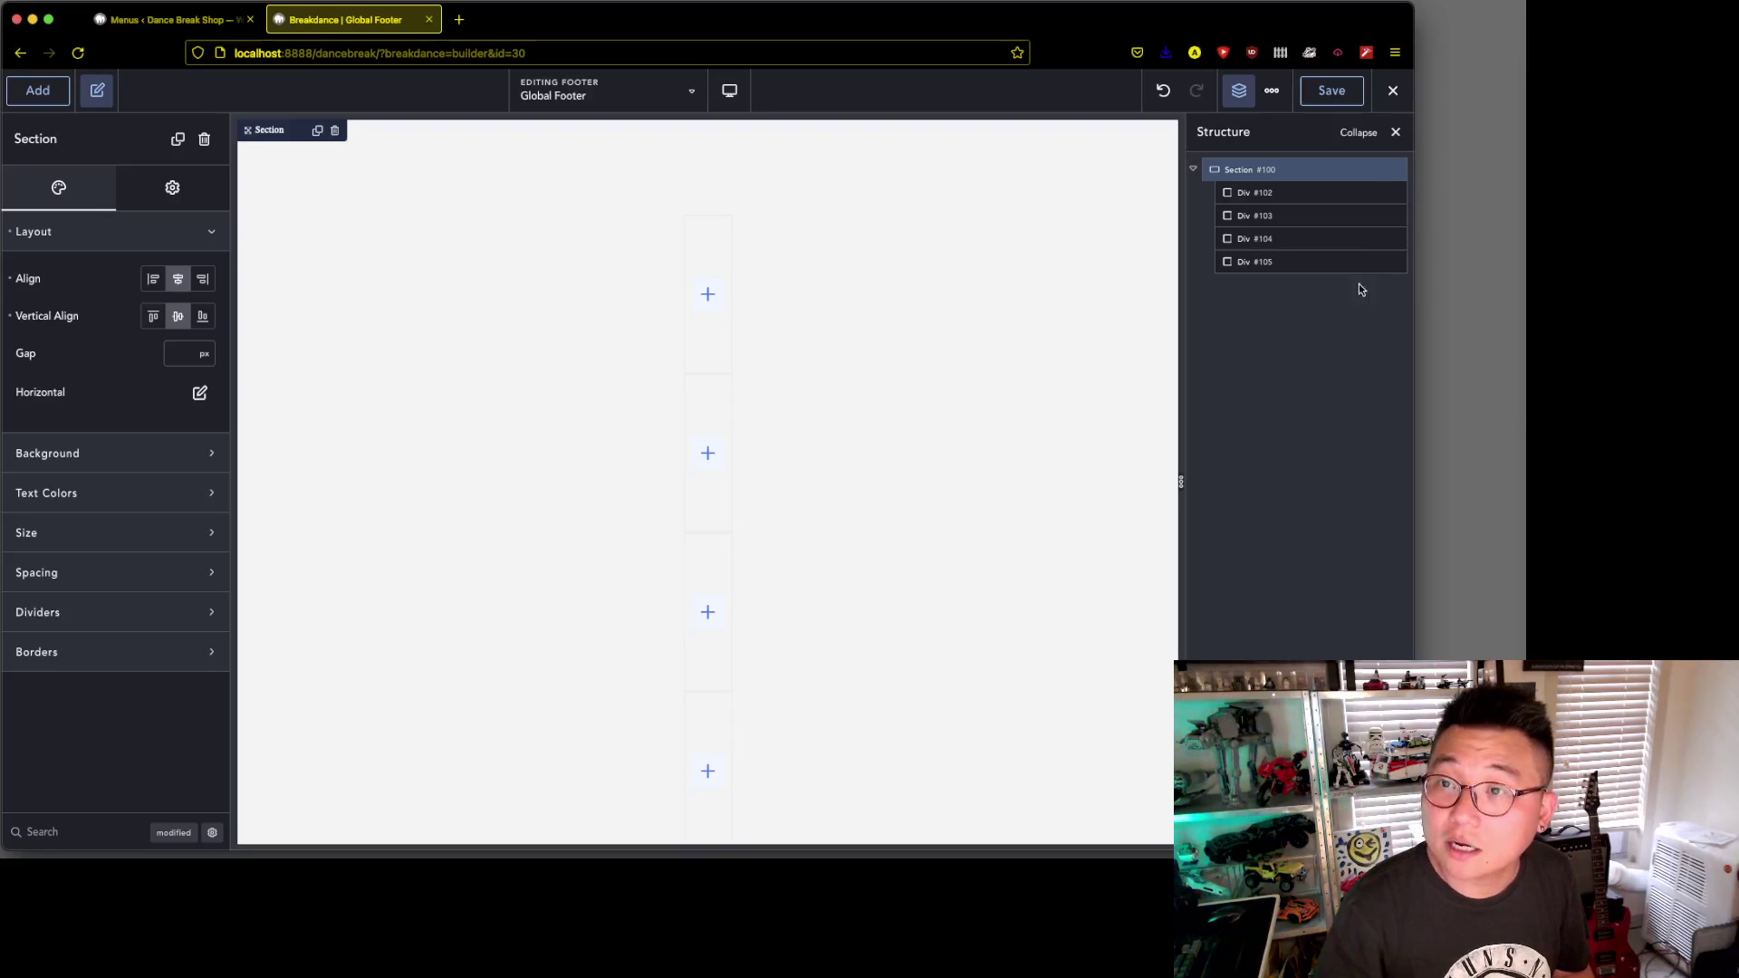
- Delete all four placeholder Divs, leaving the section empty
left_click(1394, 193)
left_click(1393, 193)
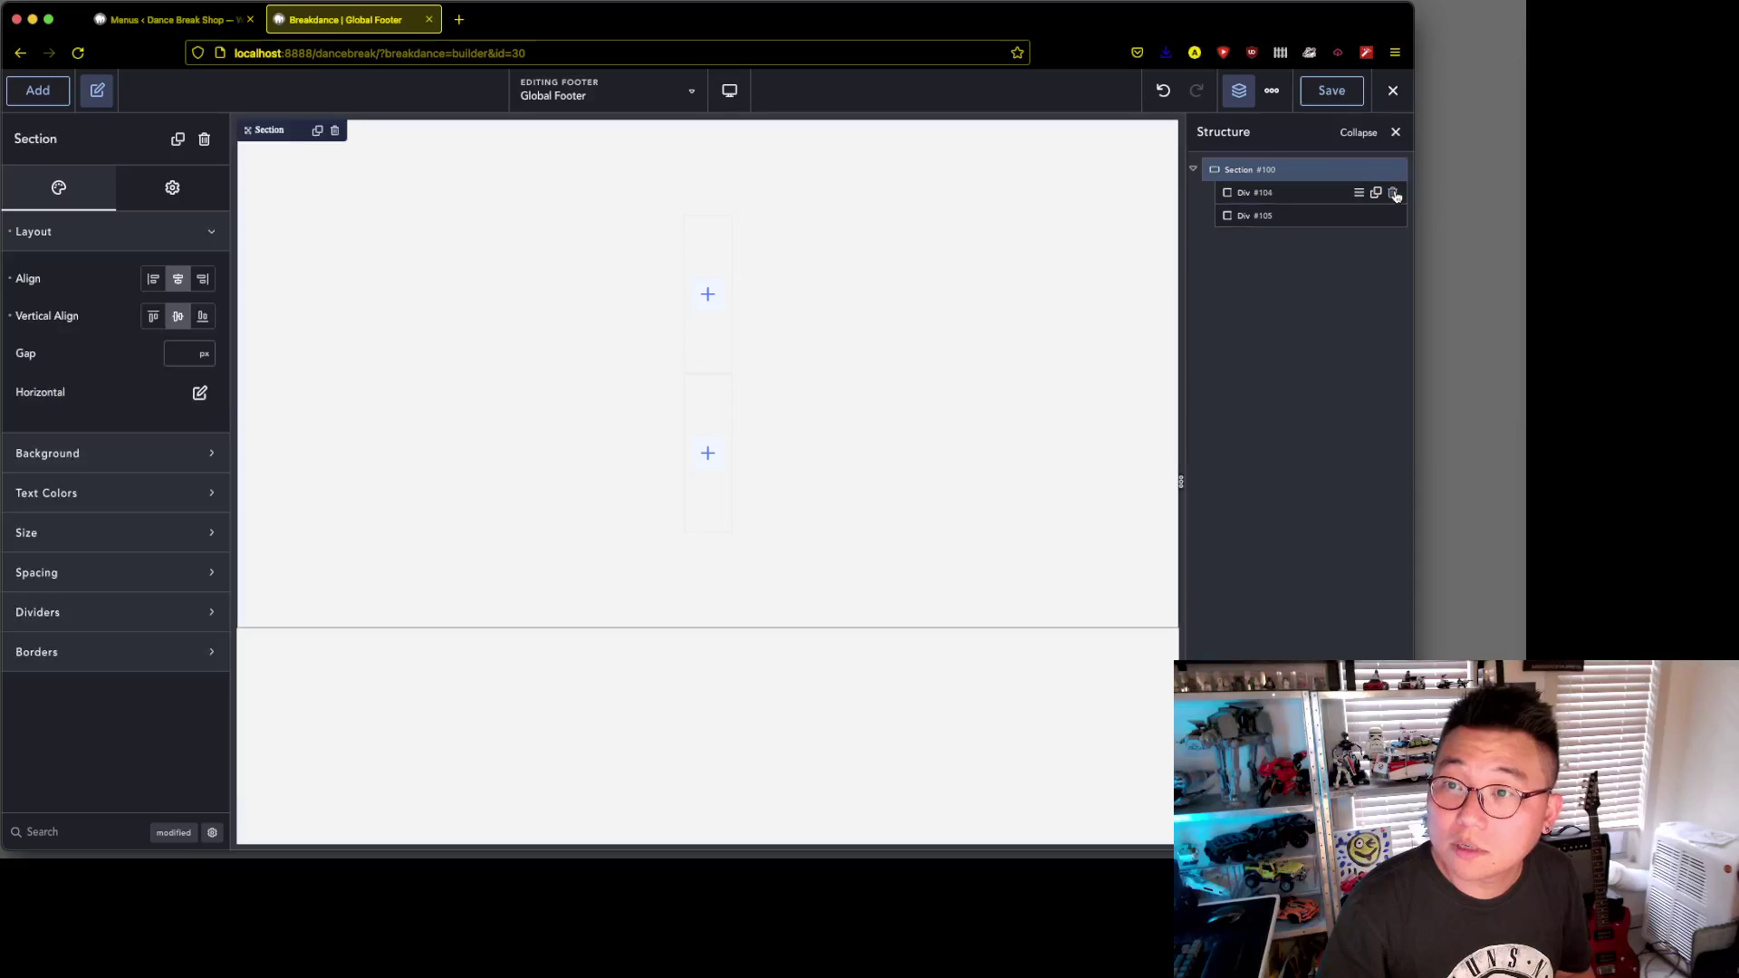
left_click(1393, 193)
left_click(1395, 200)
left_click(1394, 194)
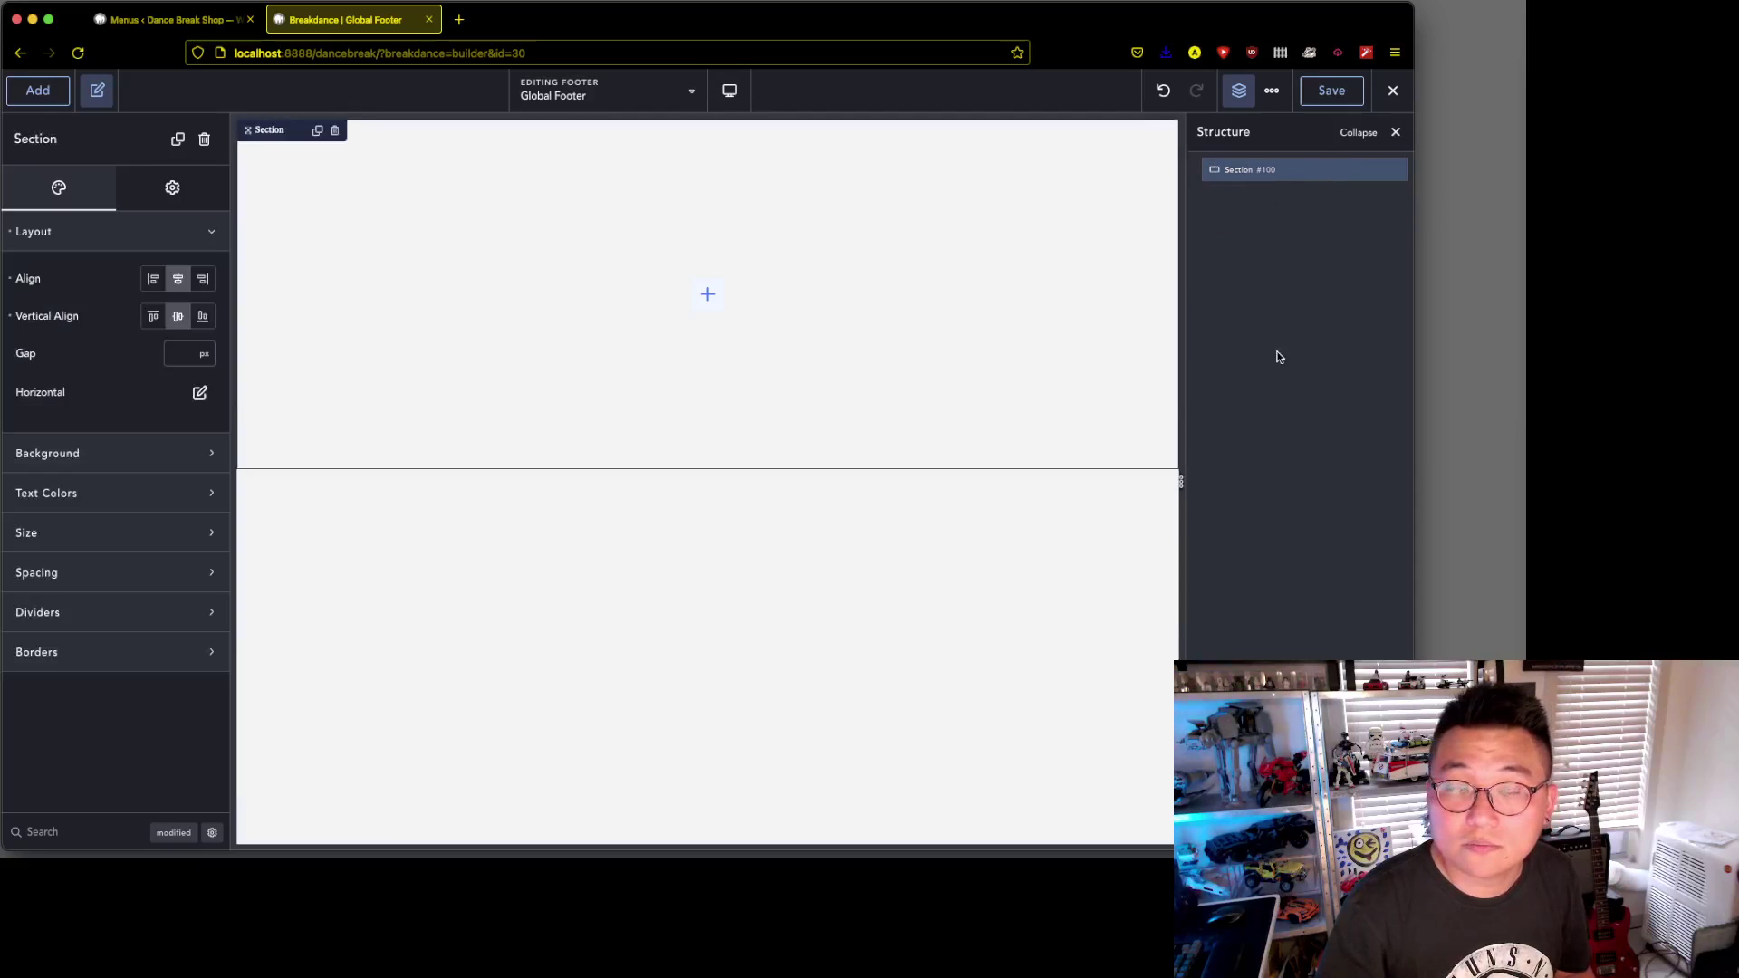
- Add a four-column Columns element to the footer section
left_click(38, 90)
left_click(81, 347)
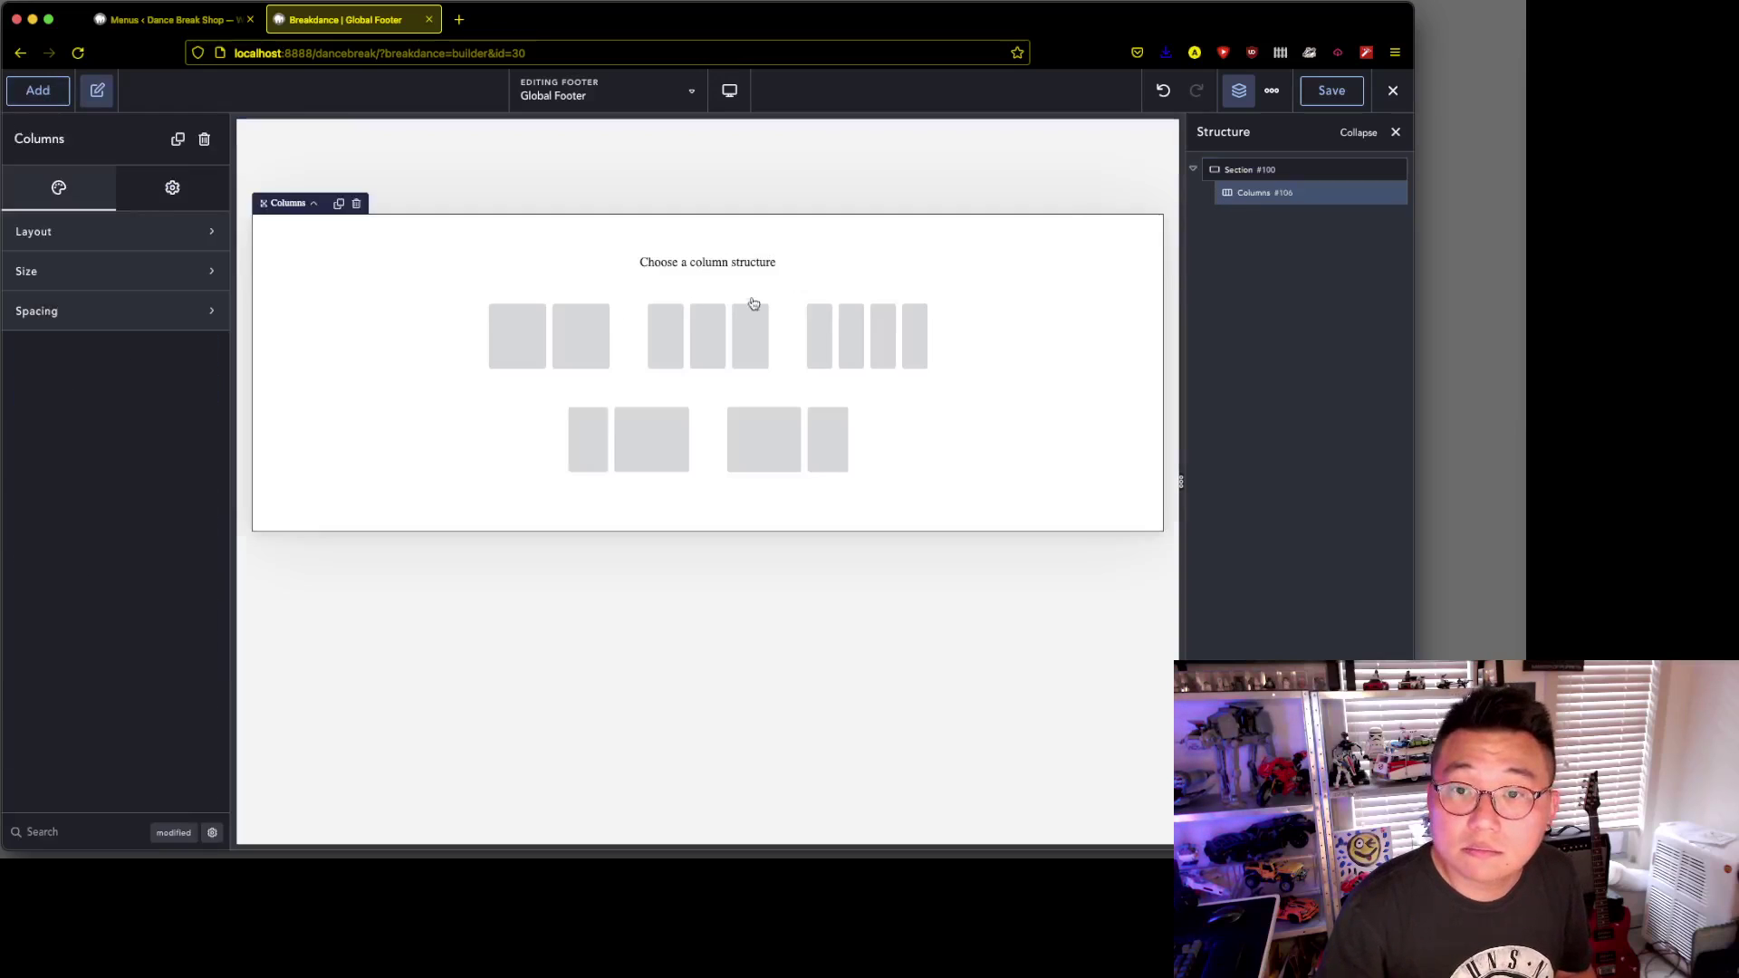
left_click(874, 345)
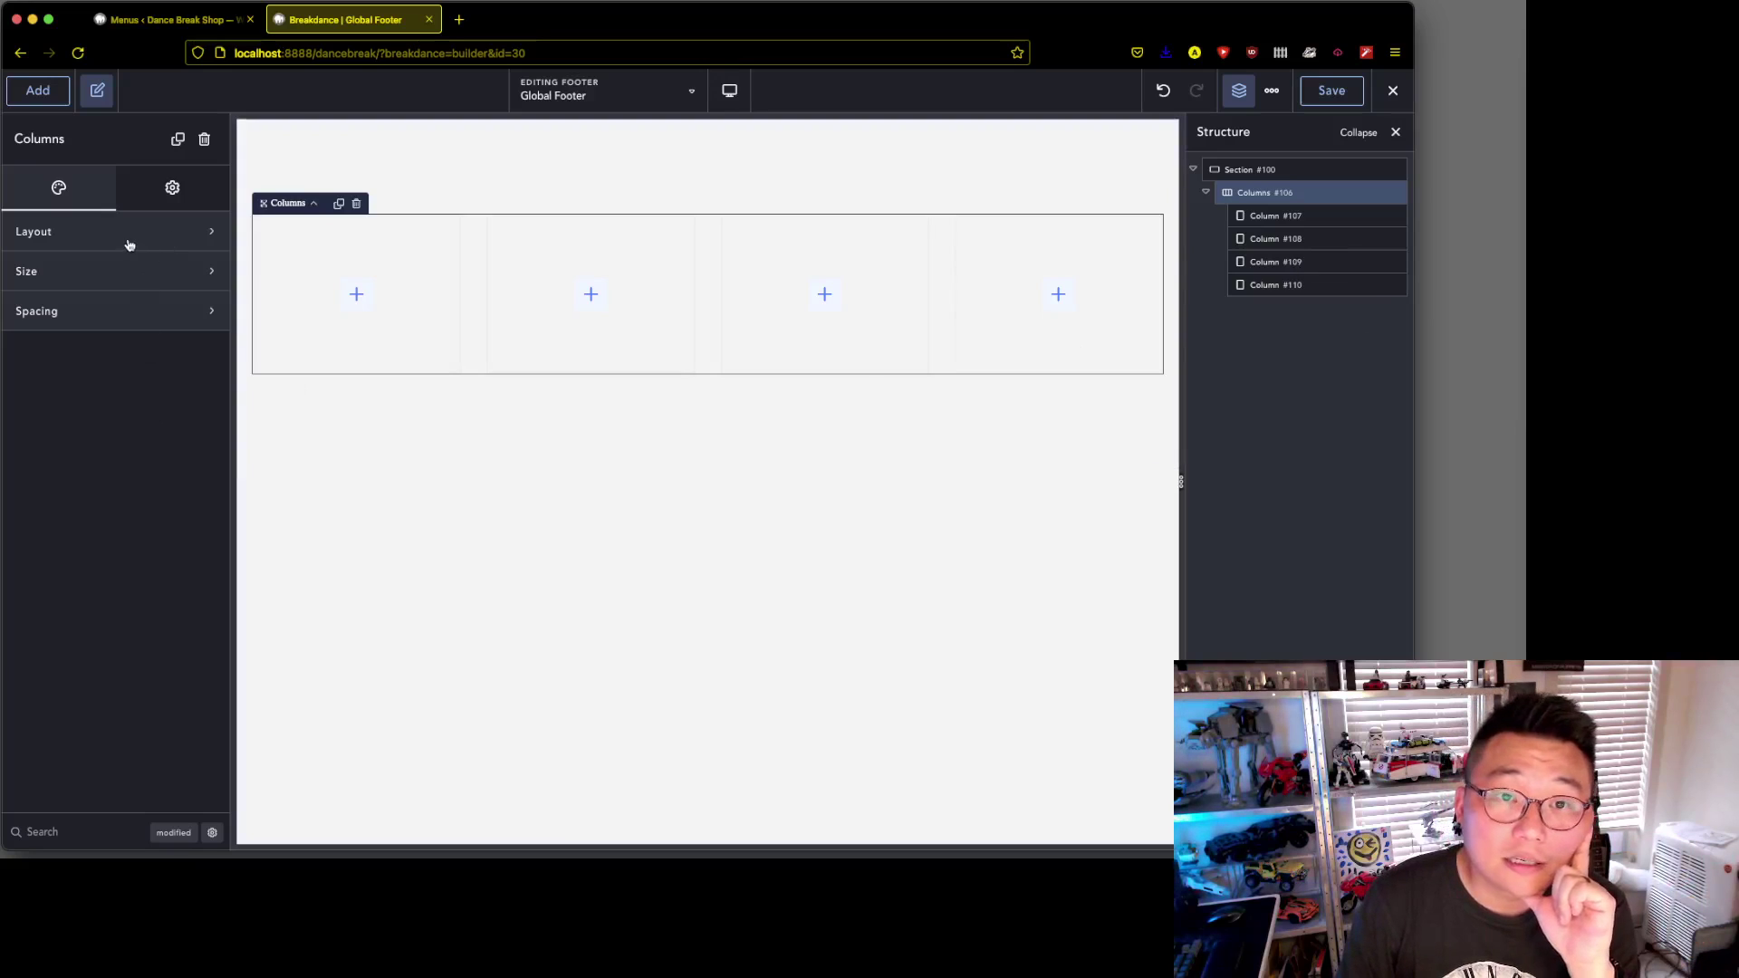
- Place an Image in the first column using Dancebreak_dark_logo from the Media Library
left_click(360, 297)
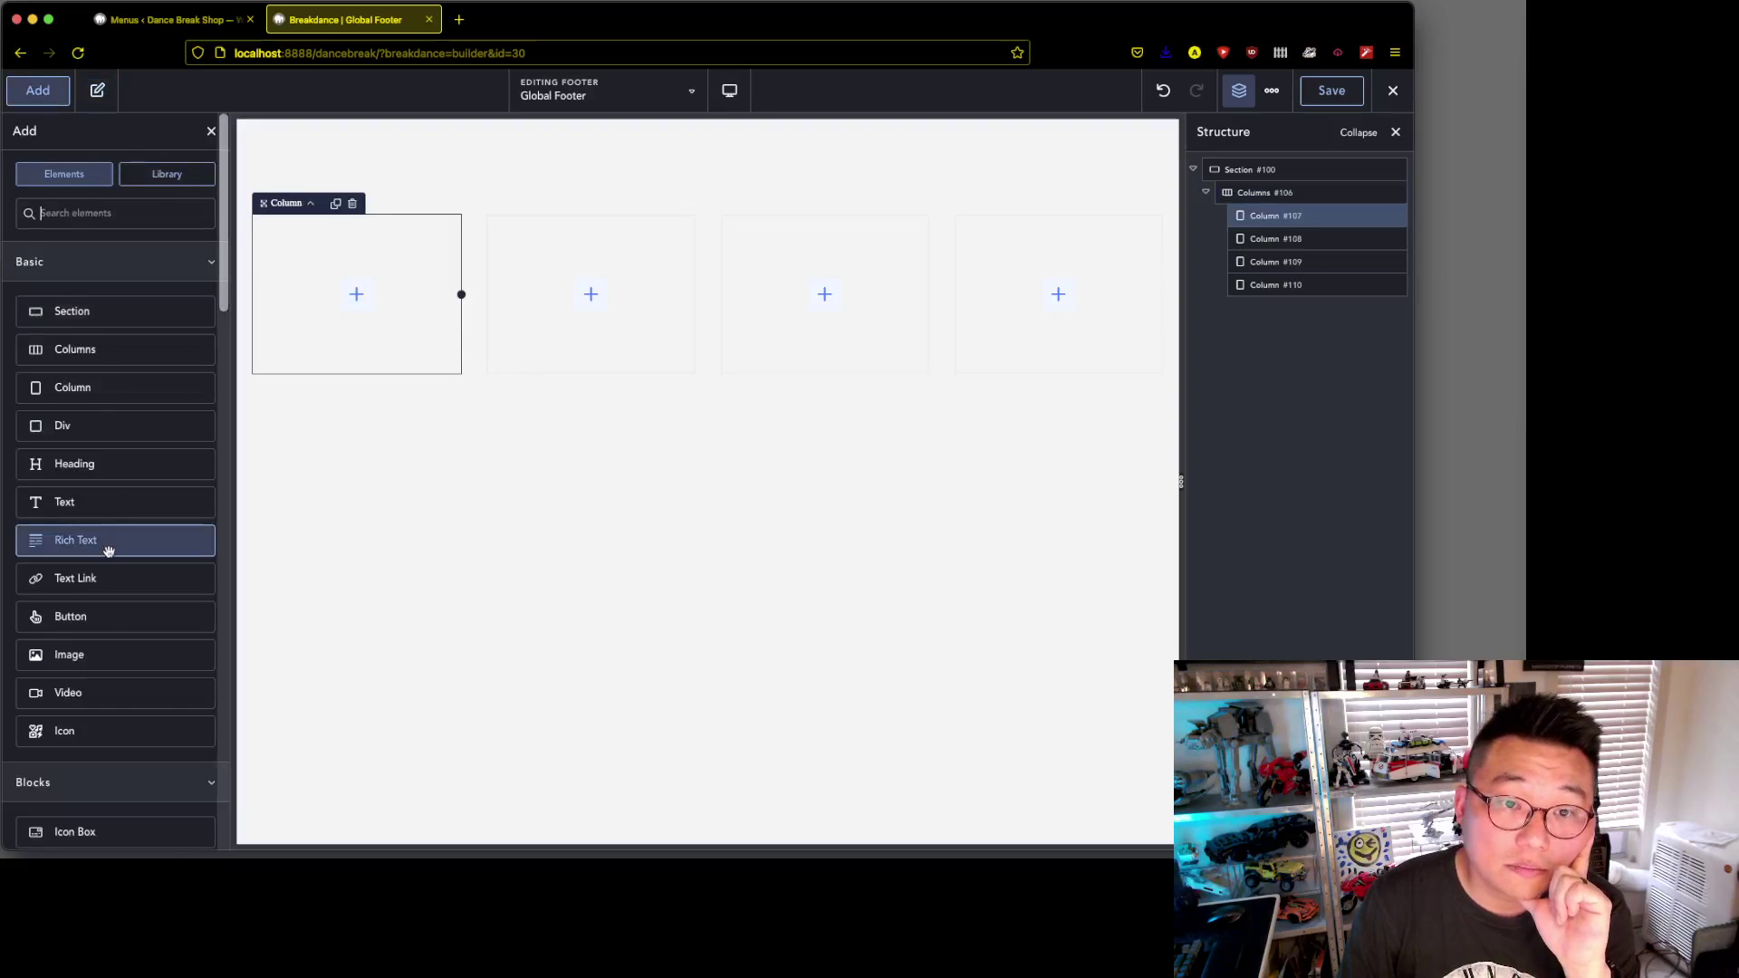
left_click_drag(109, 665, 118, 272)
left_click(117, 291)
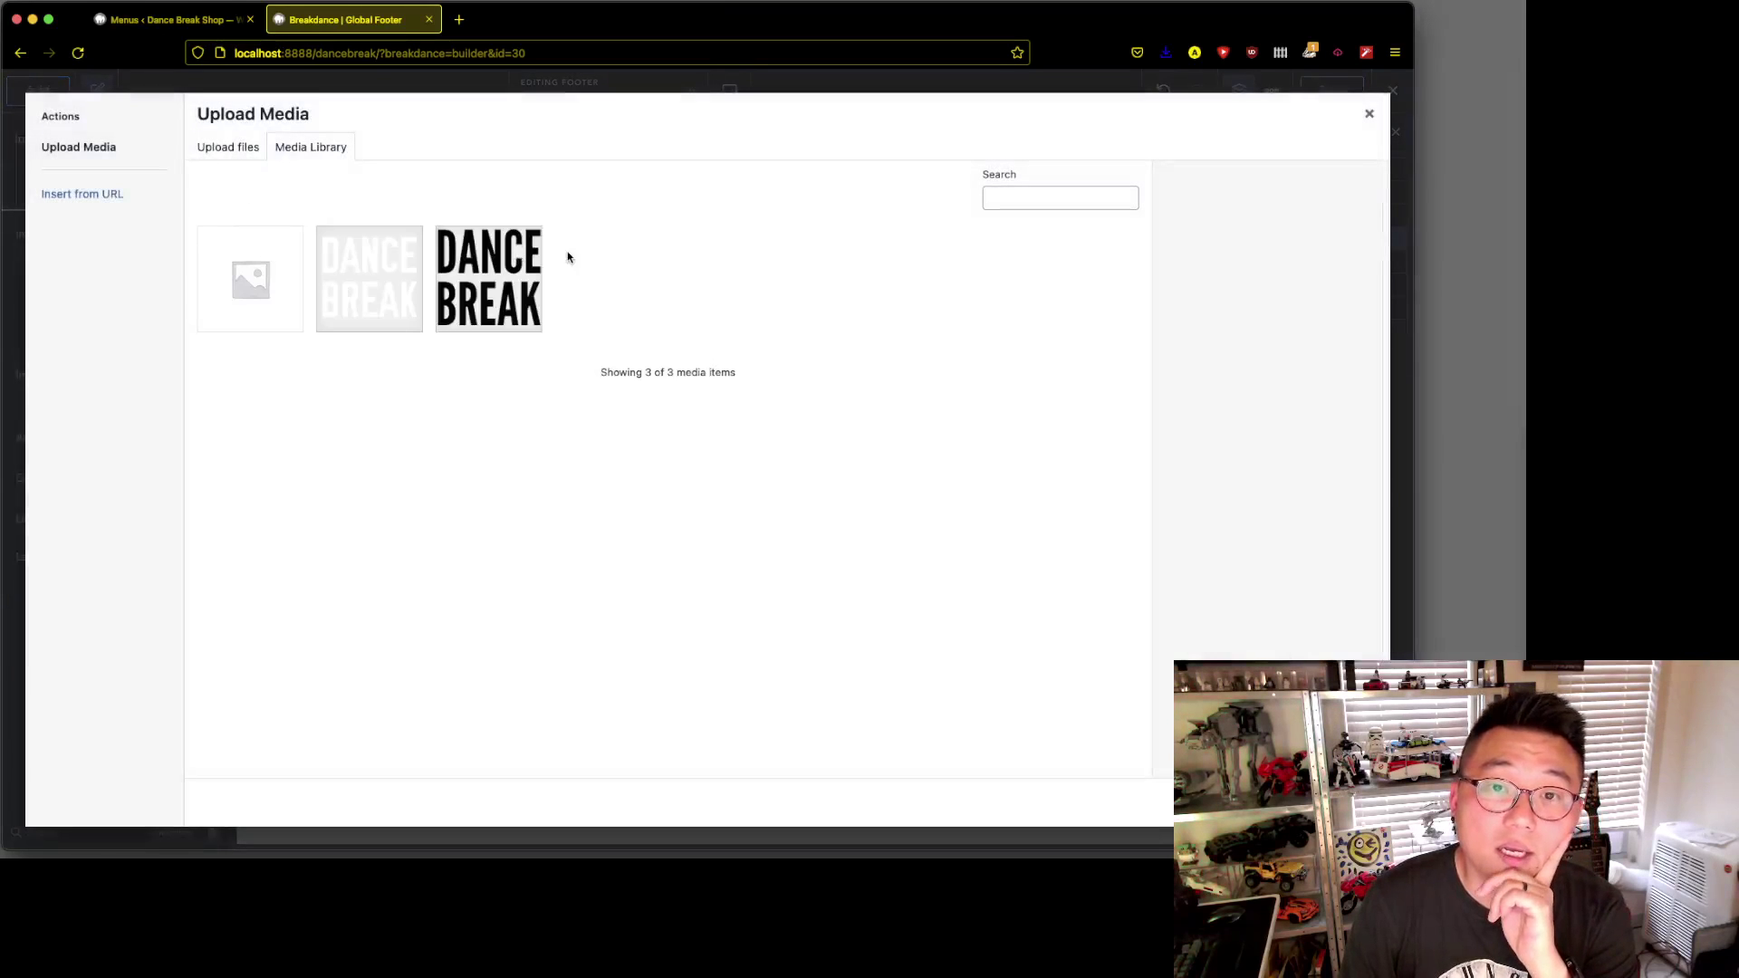
left_click(482, 281)
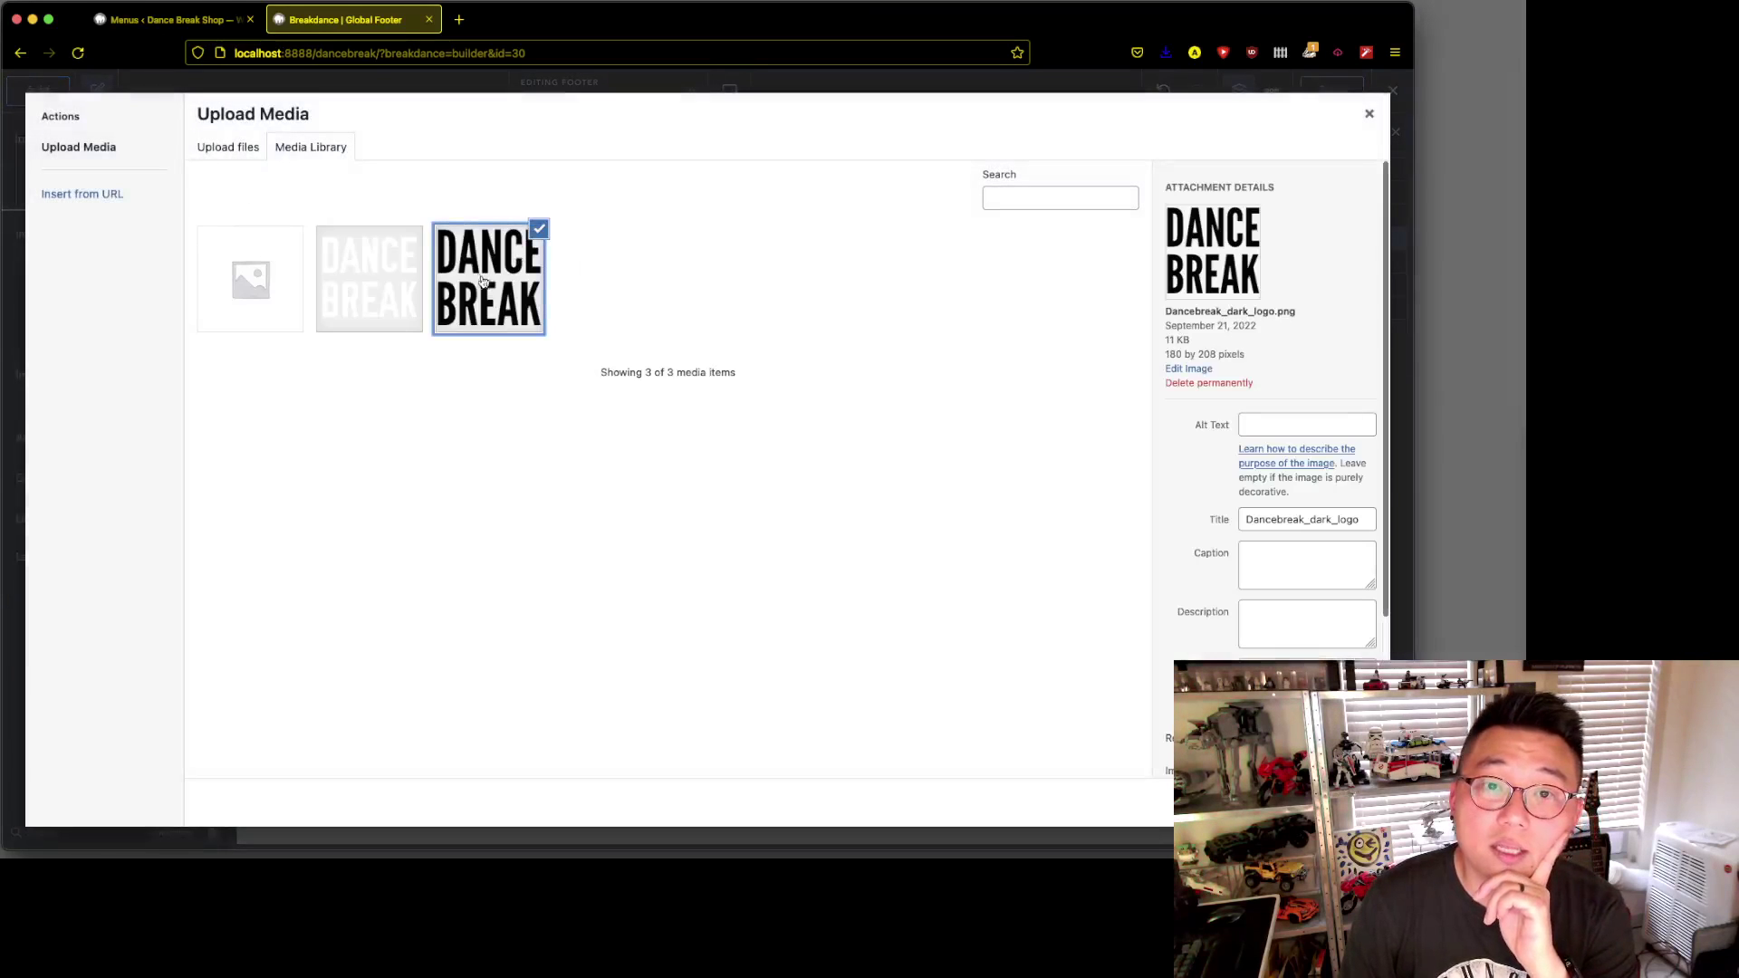
left_click(1327, 802)
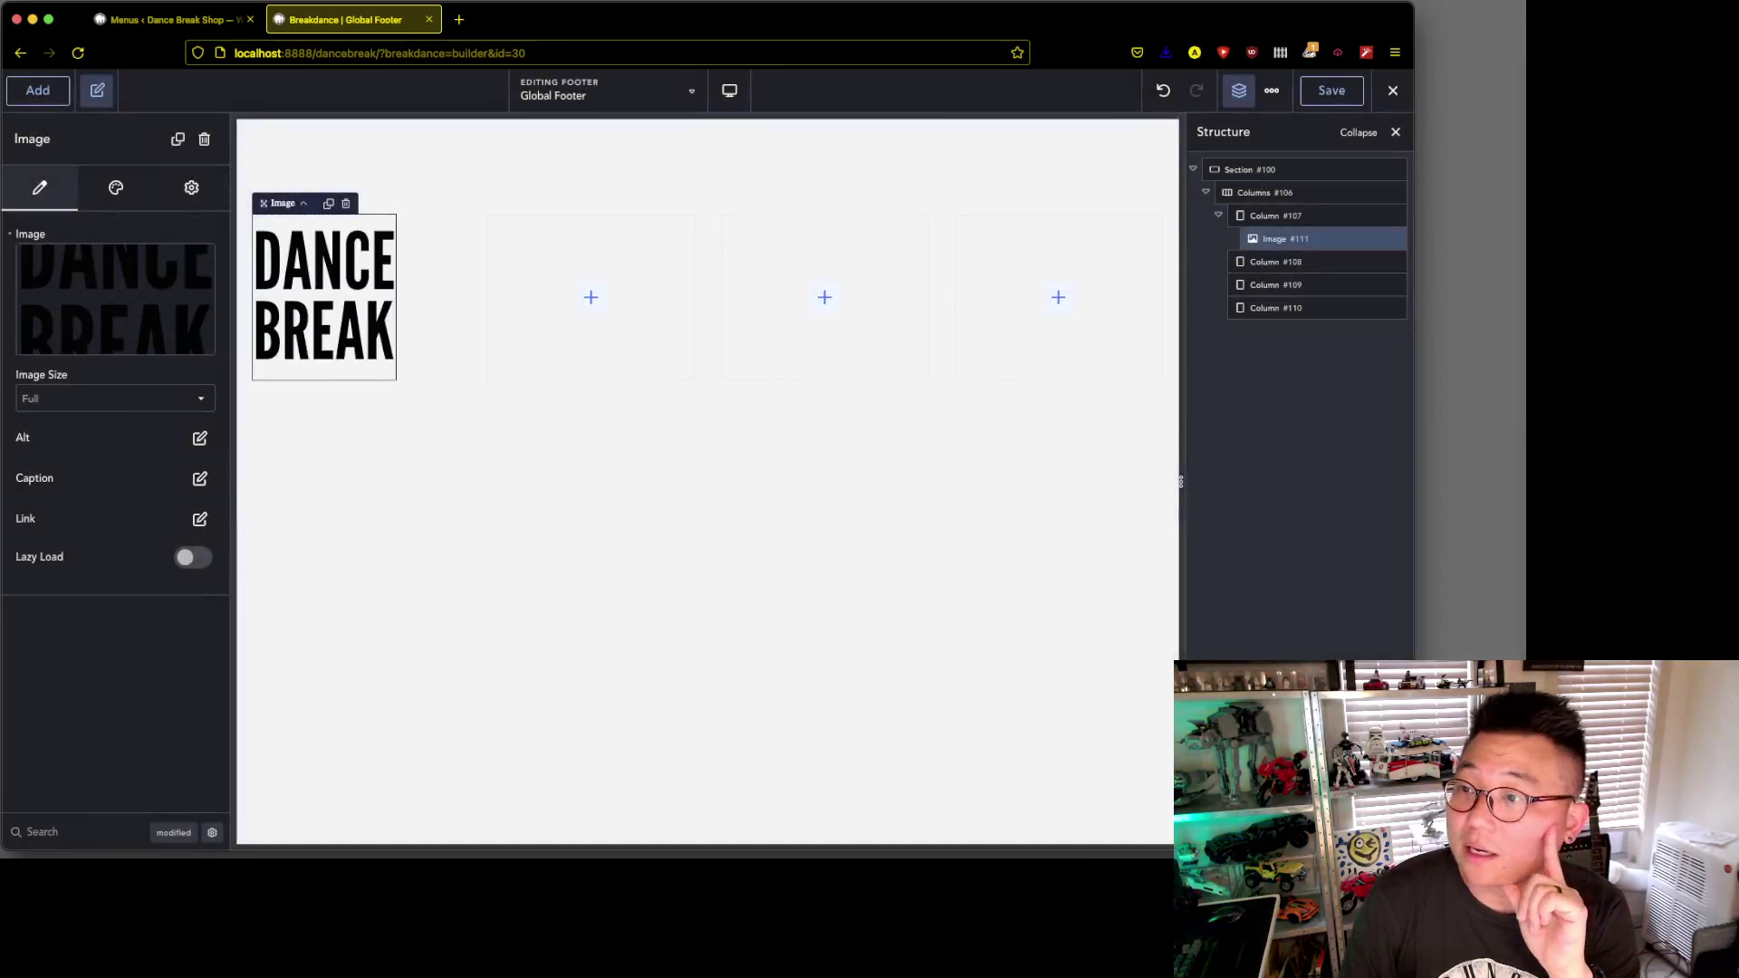
- Inspect the mockup's Dance break logo text layer in Adobe XD, then move the window aside
key("super+Tab")
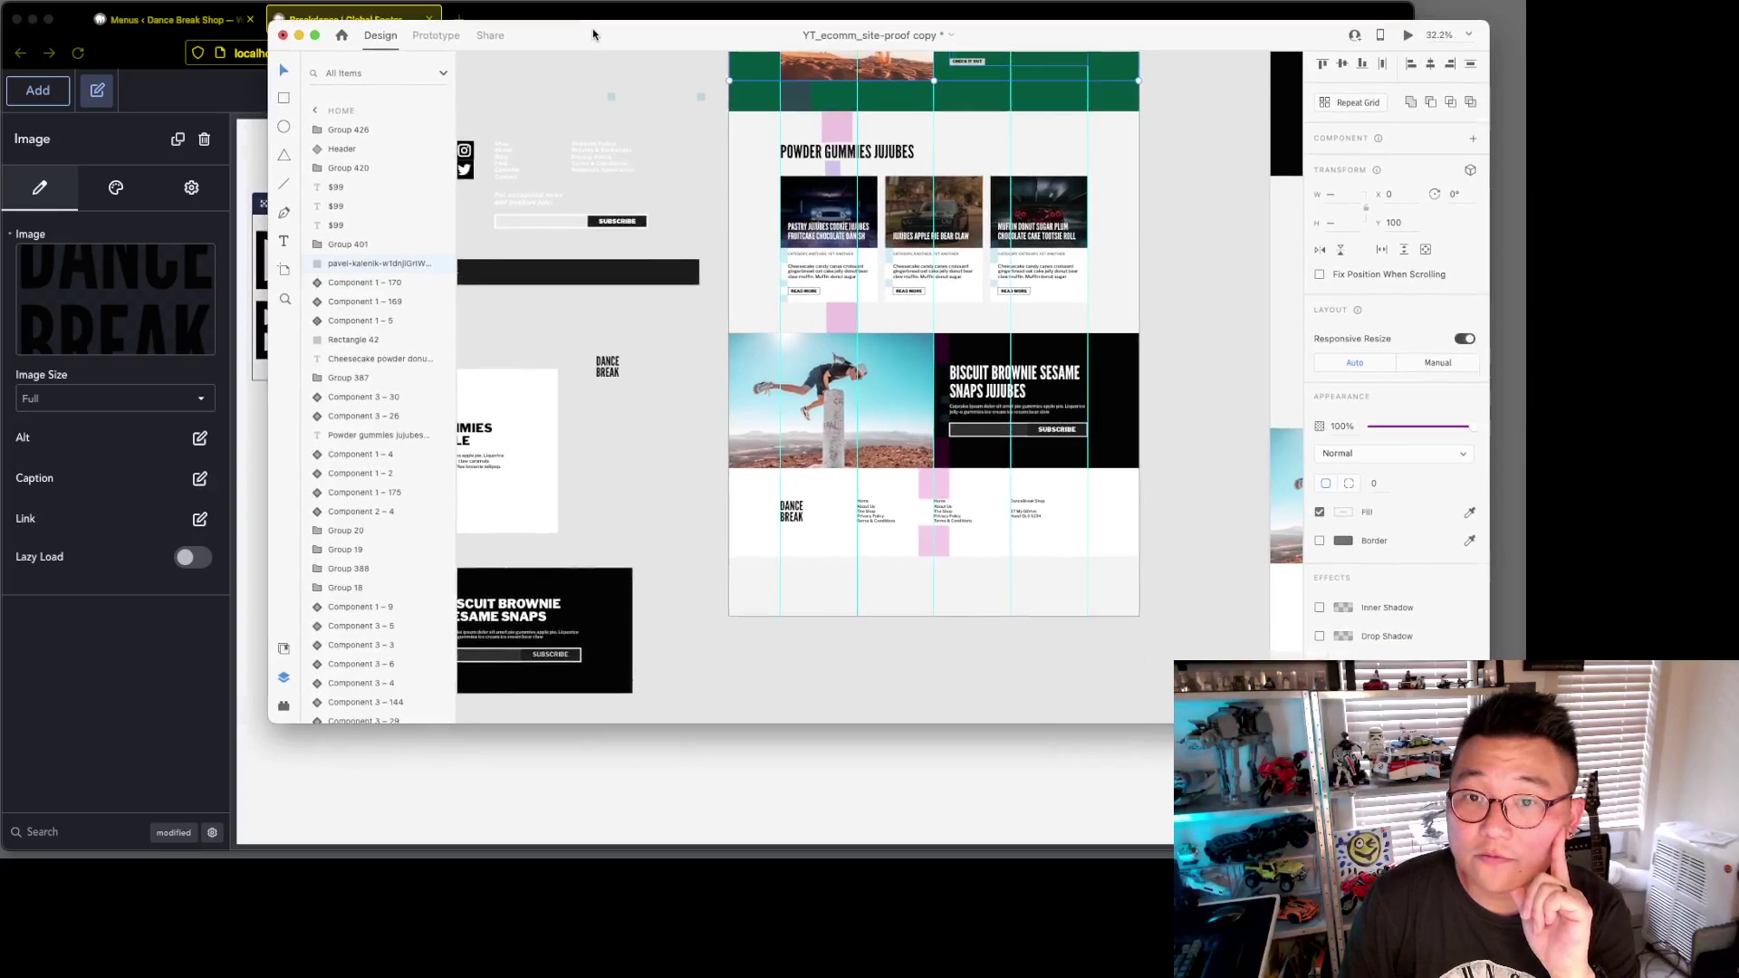
scroll(815, 408, "up", 5)
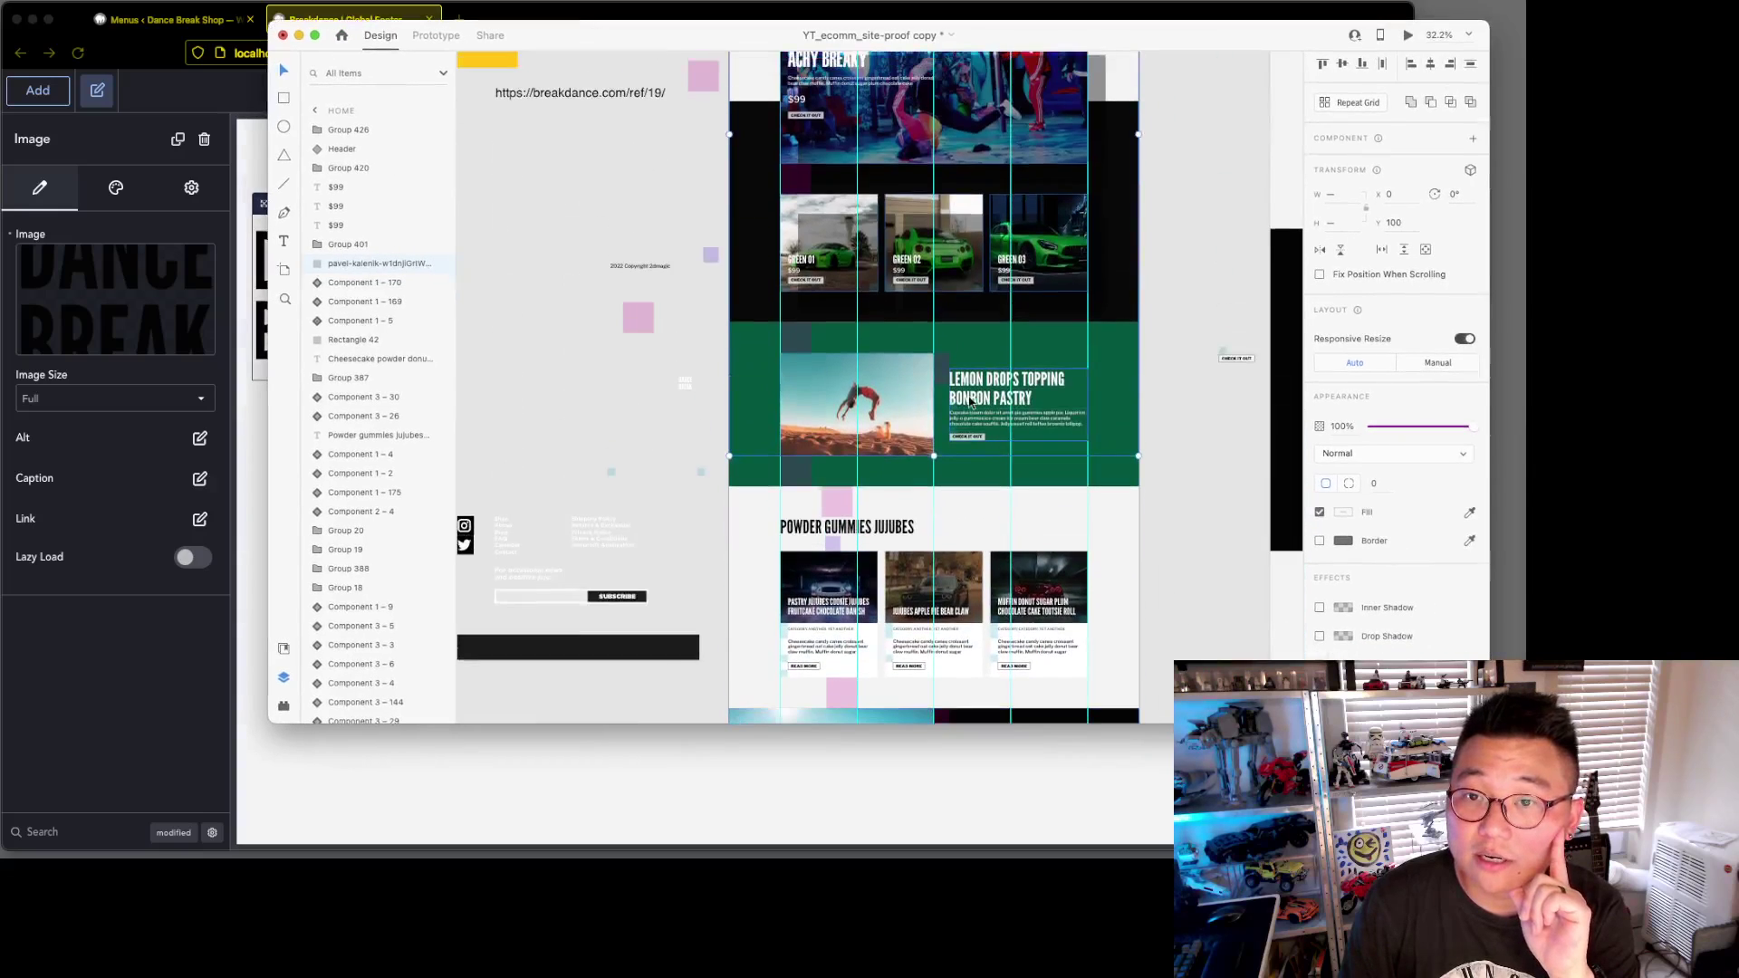
scroll(815, 407, "down", 6)
left_click(790, 460)
double_click(790, 460)
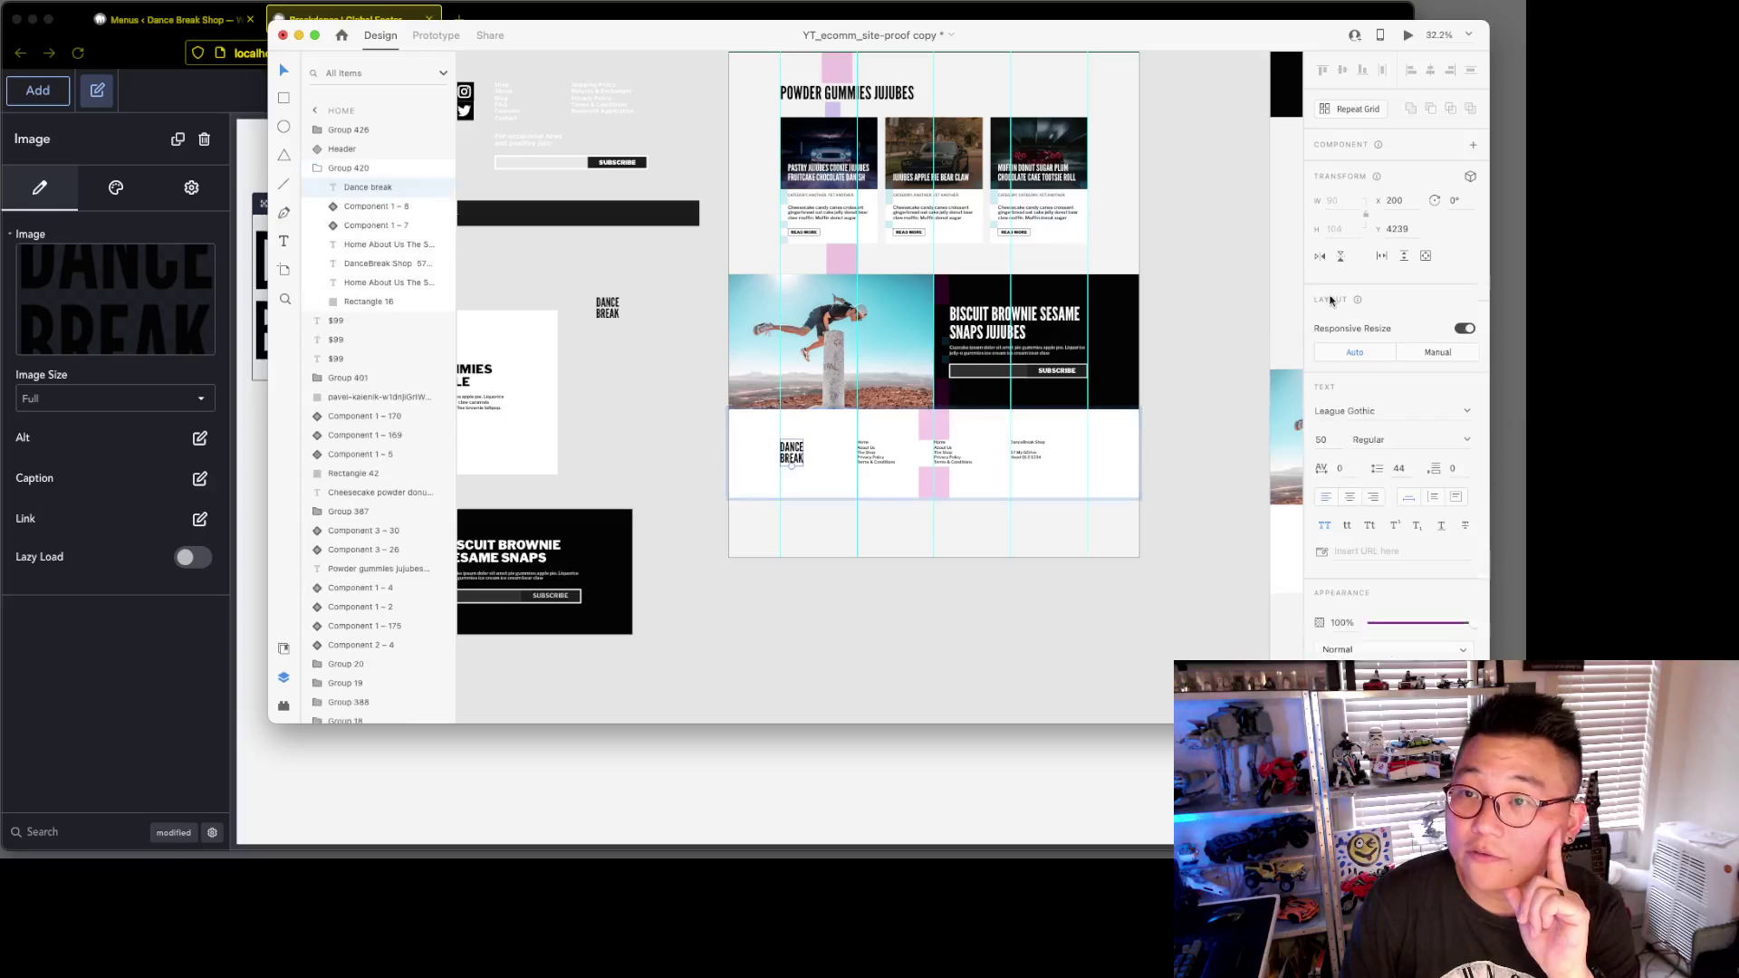
left_click_drag(1331, 46, 1188, 39)
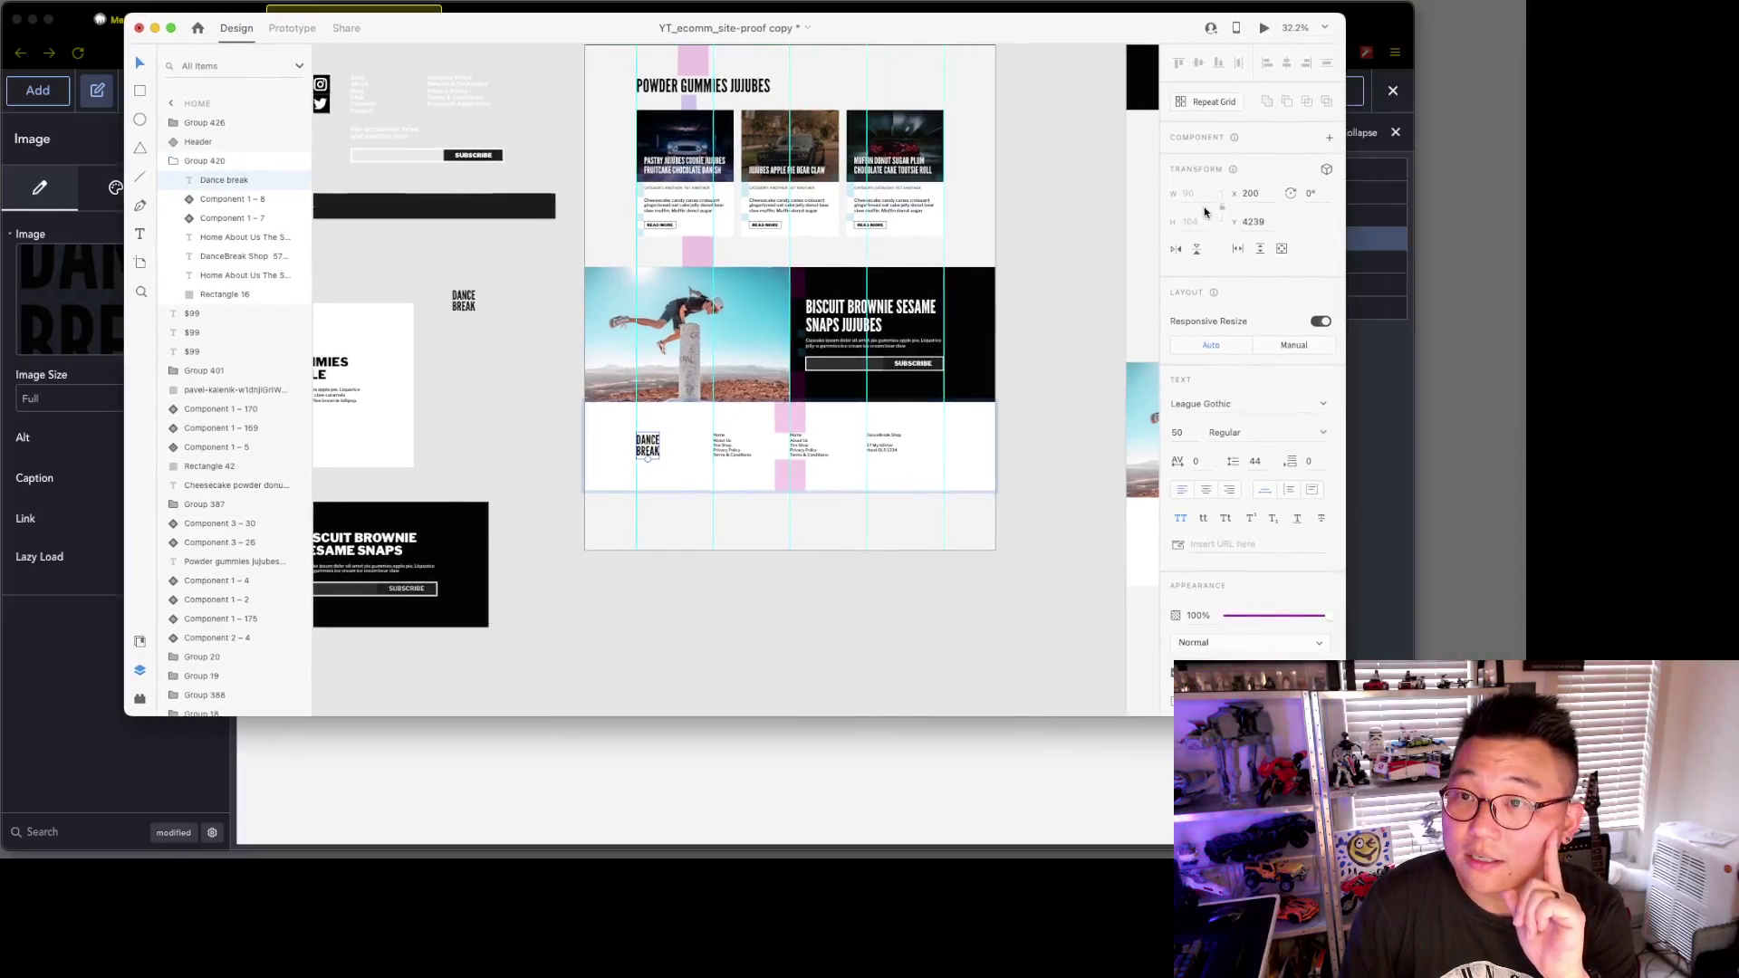
left_click_drag(1028, 37, 1518, 374)
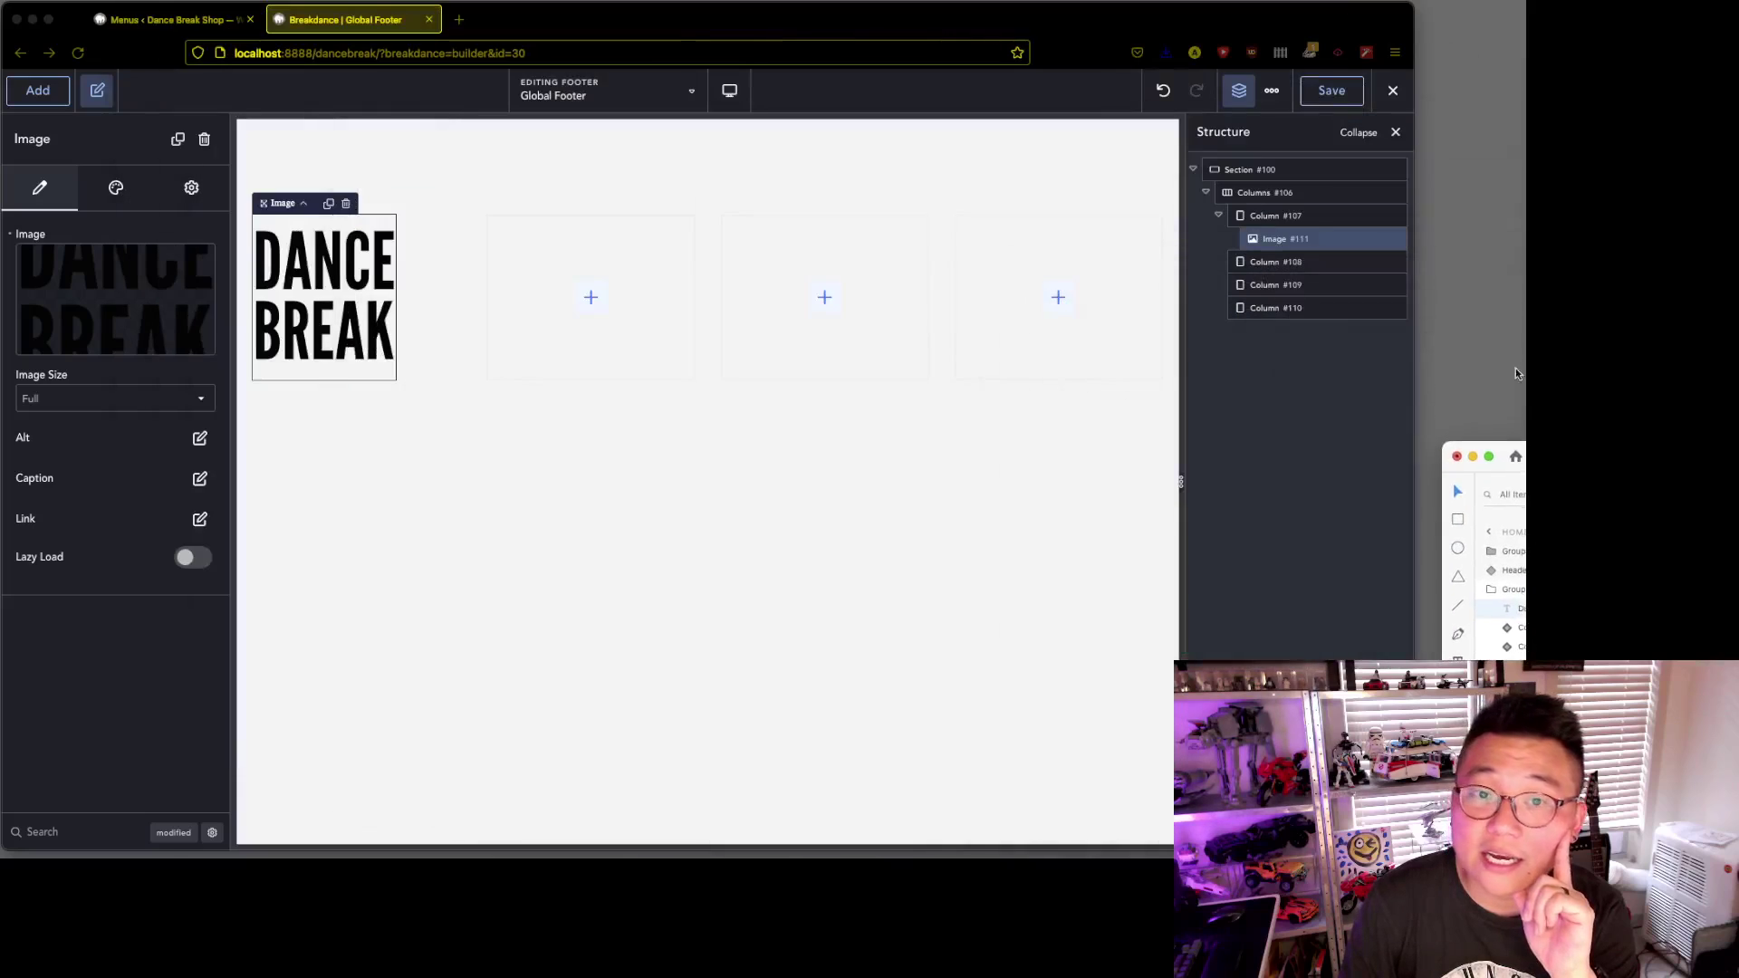
- Give the Dance Break logo image a Max Width of 4.5 rem
left_click(125, 457)
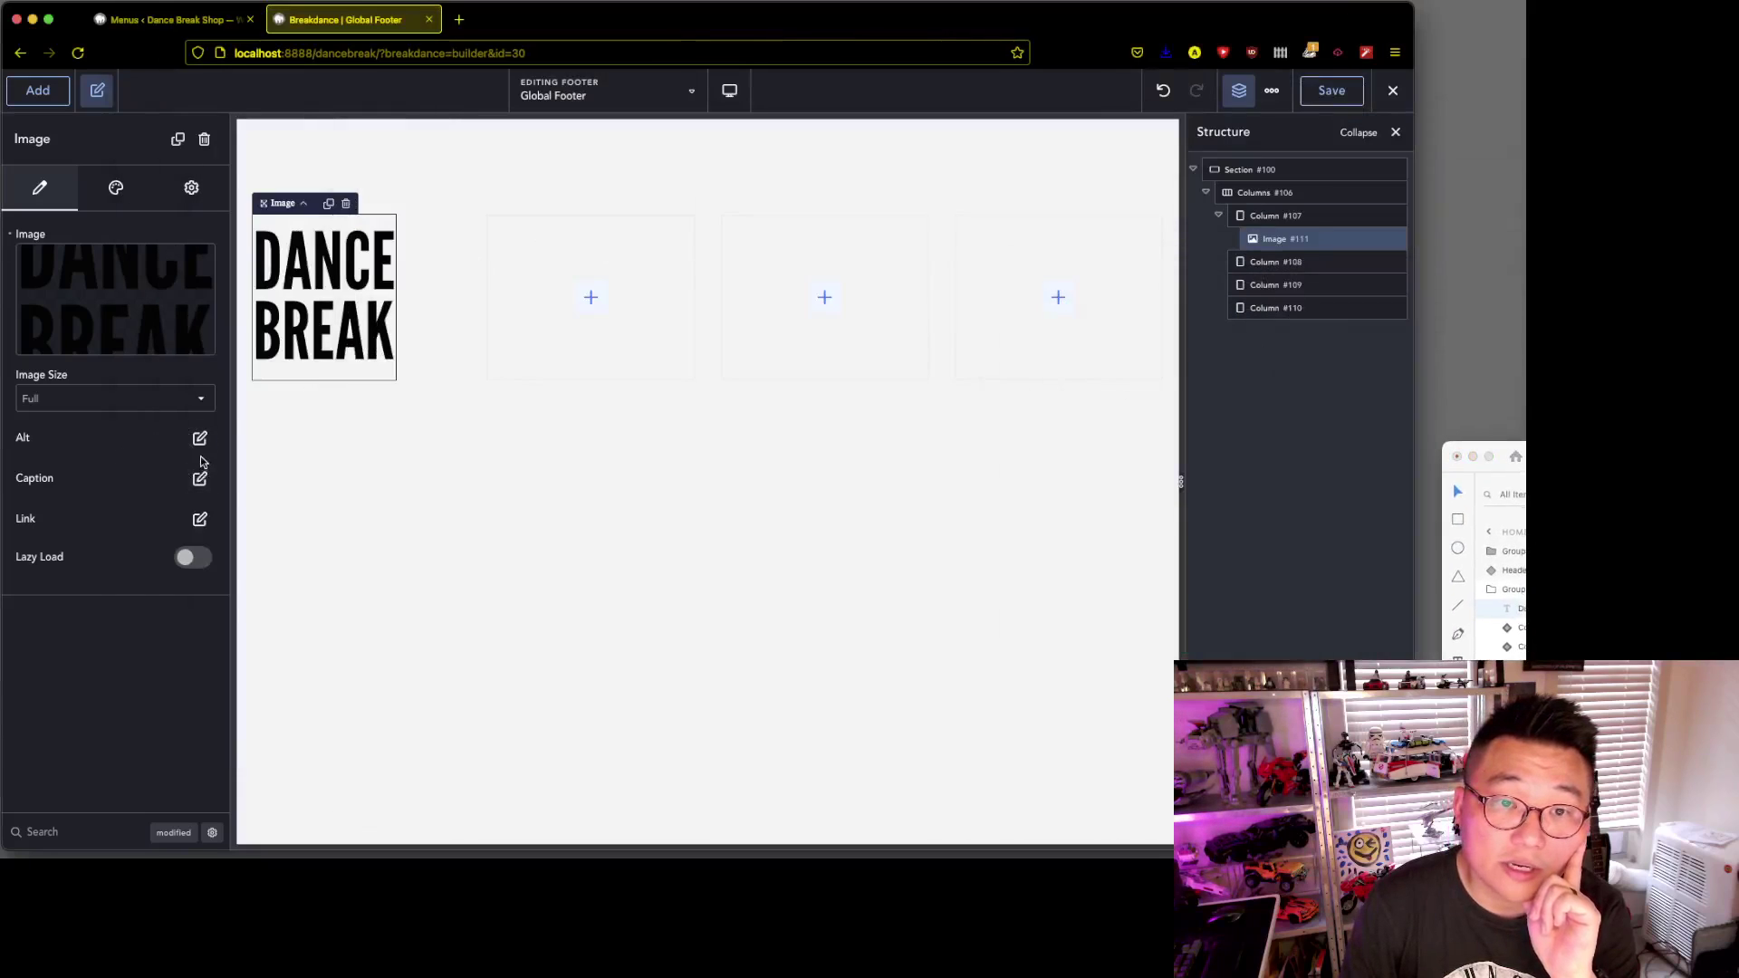
left_click(91, 839)
type("max")
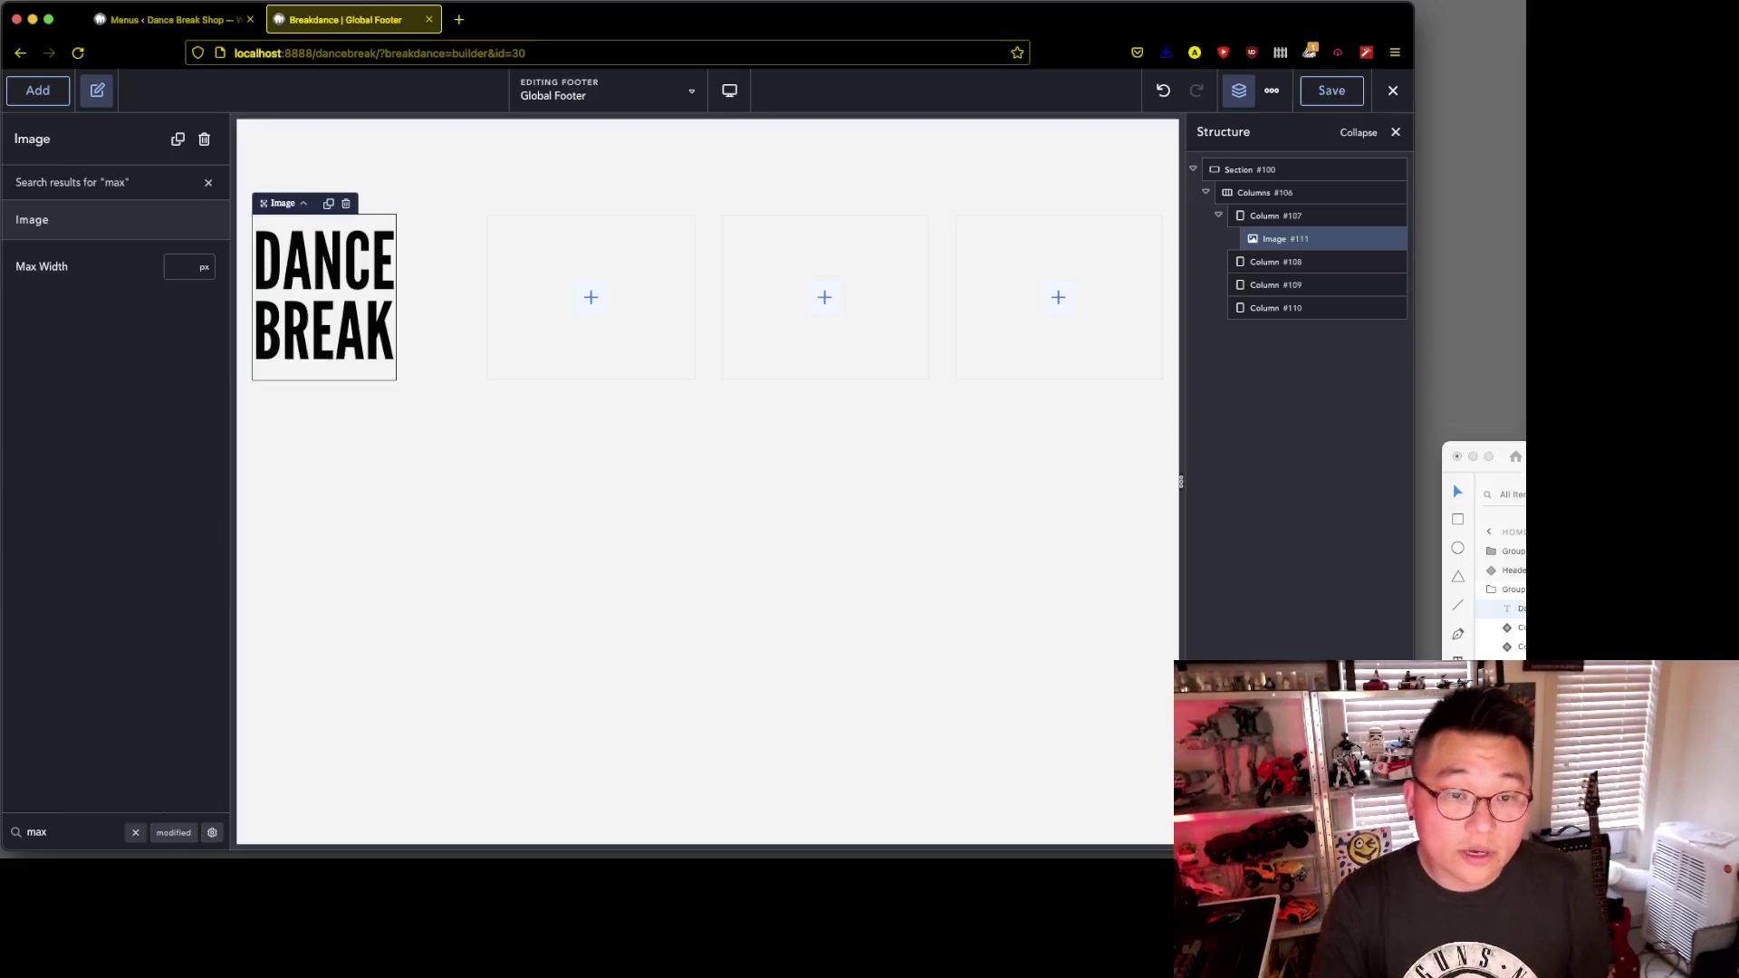
left_click(204, 267)
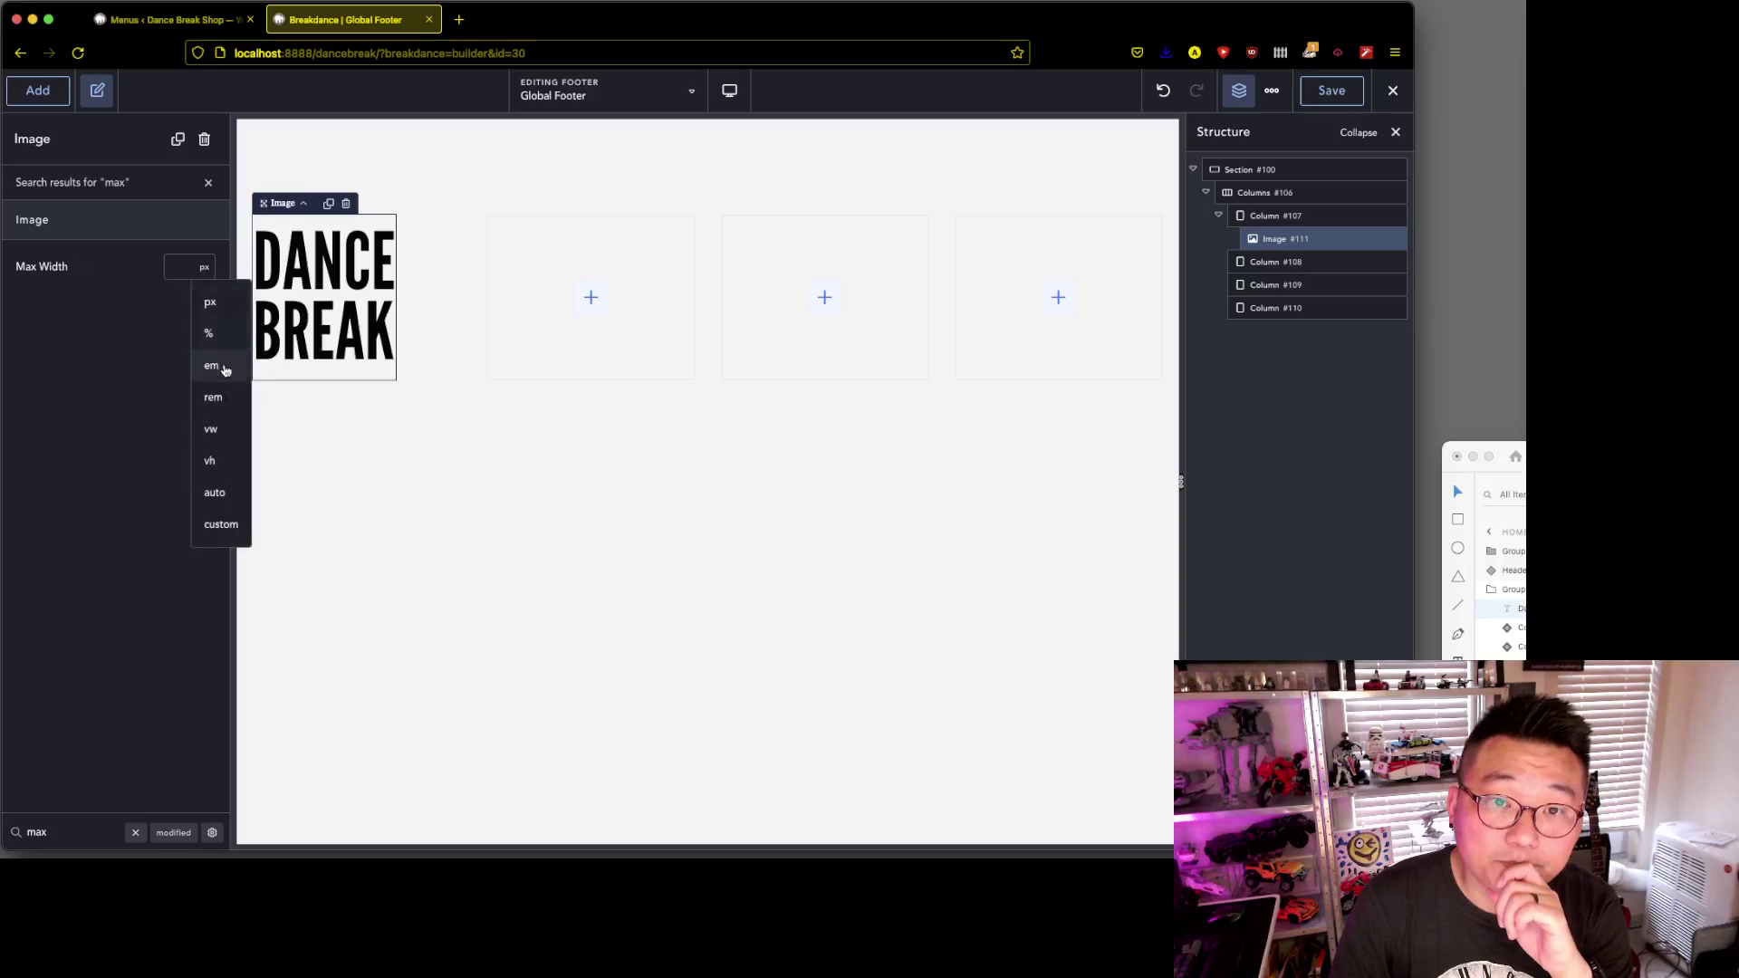
left_click(221, 399)
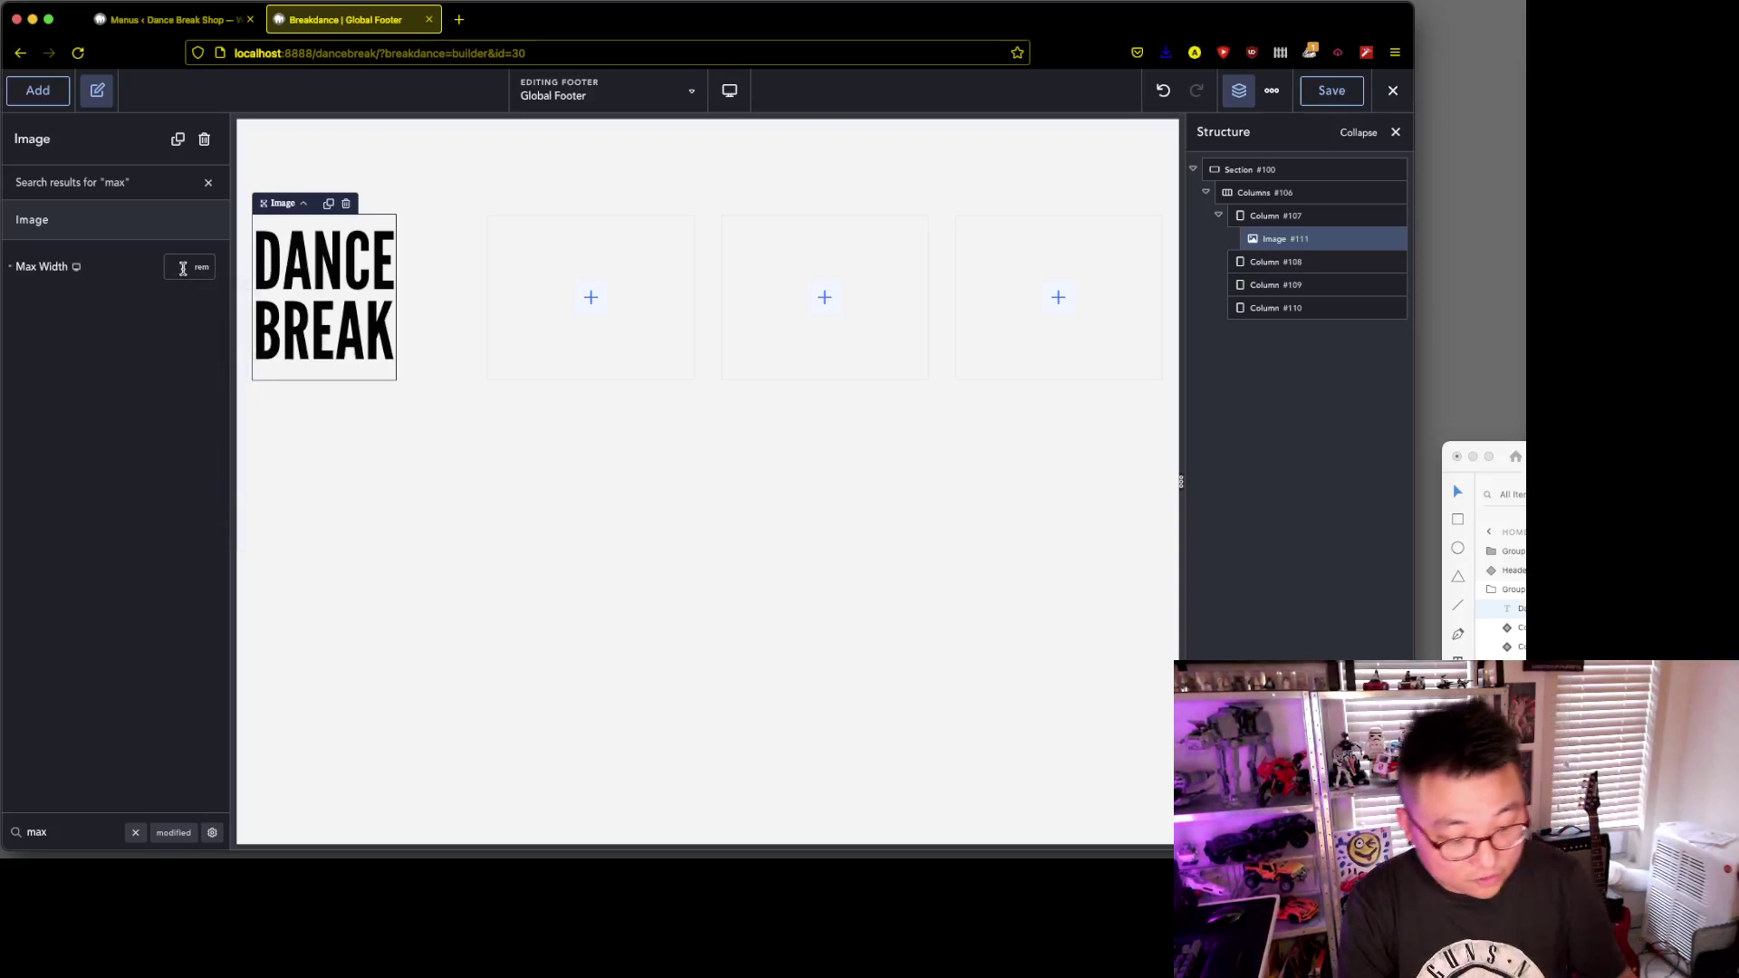
type("4.5")
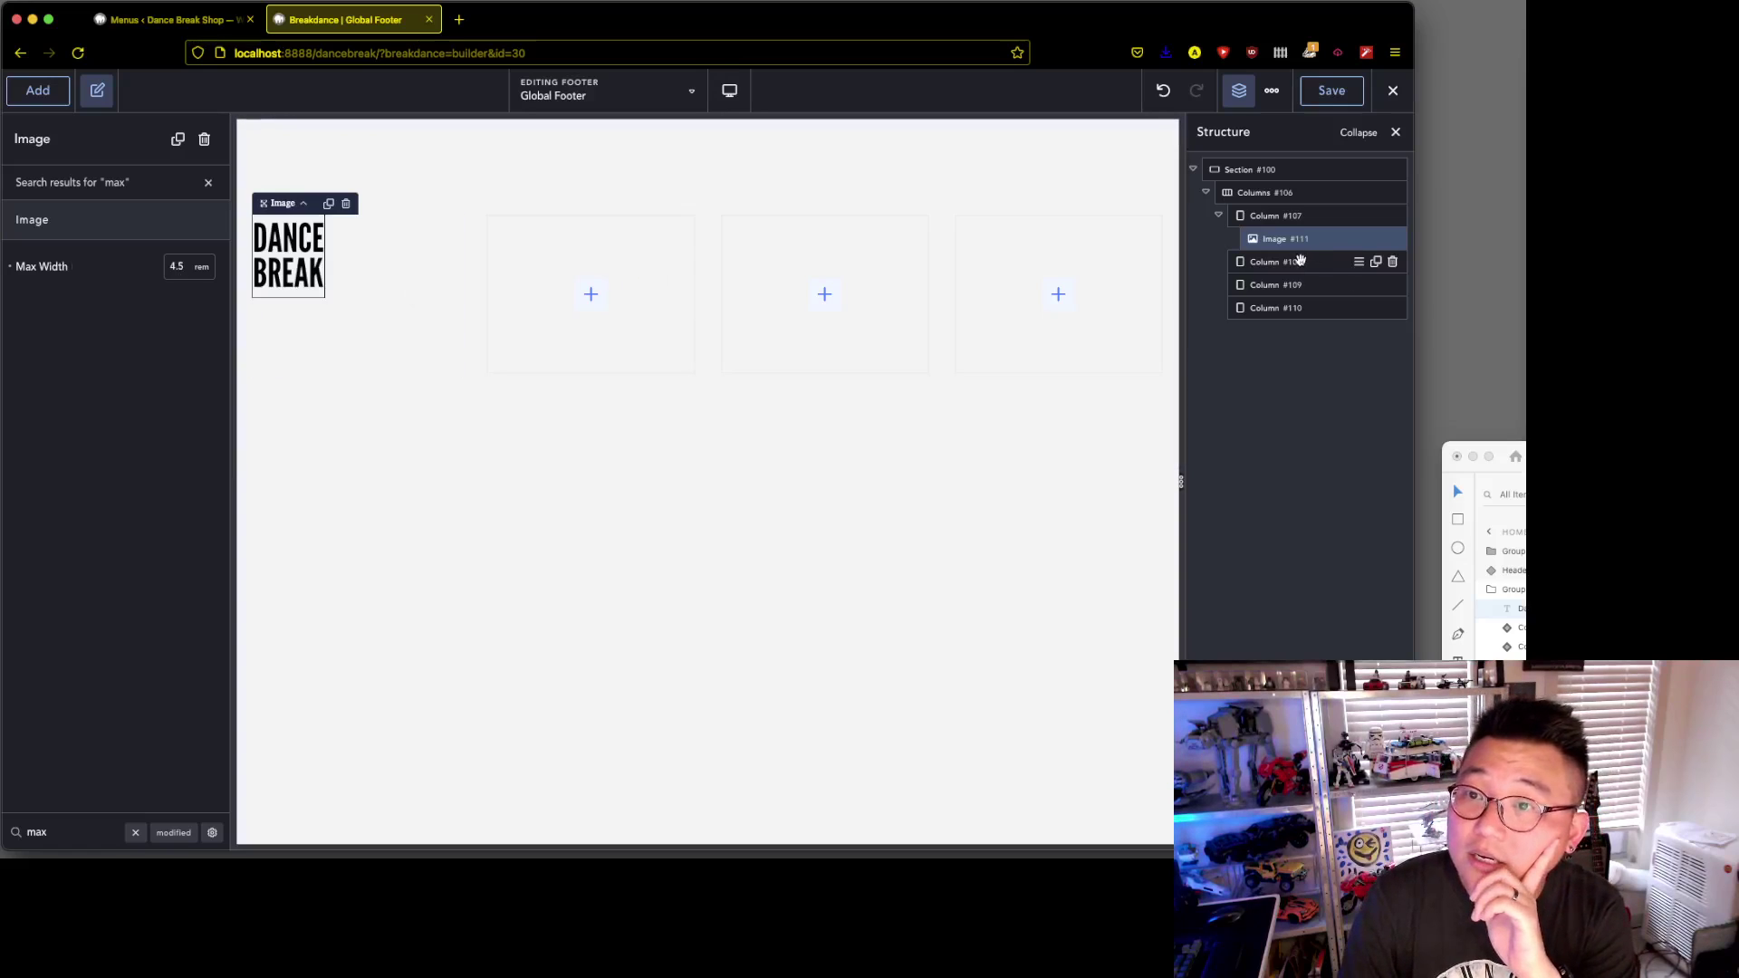
left_click(1309, 262)
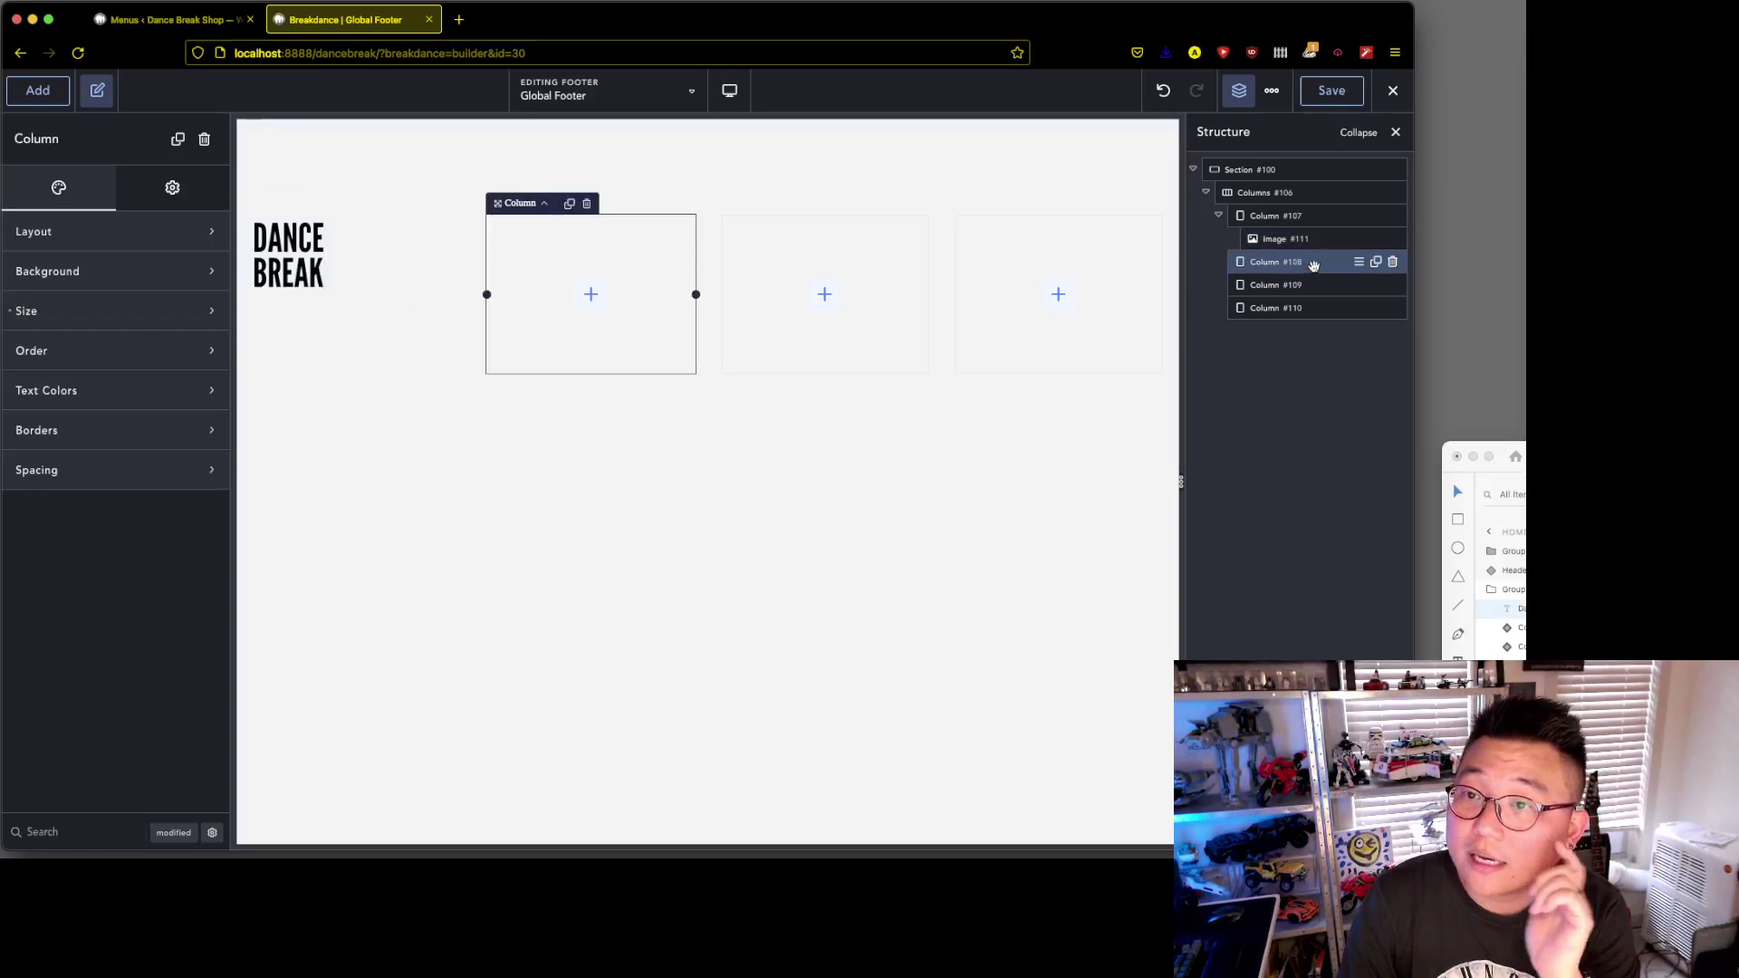
- Add a Rich Text element to the second column and open its editor
left_click(29, 93)
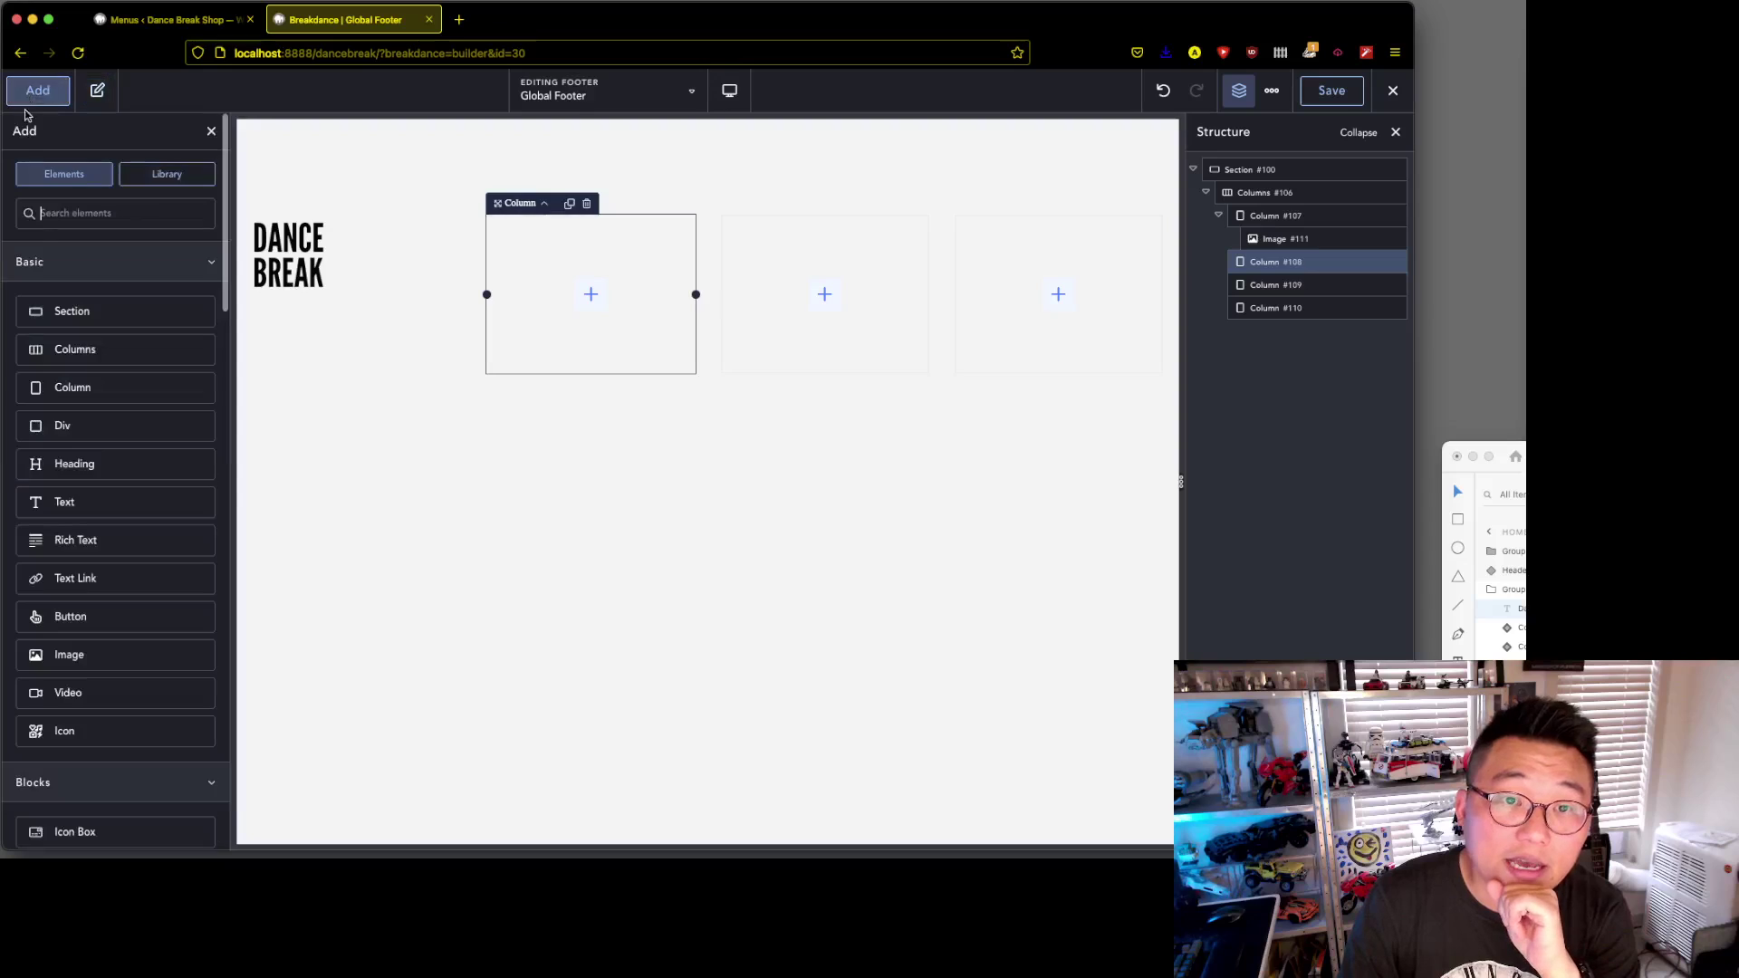
left_click(103, 541)
left_click(105, 306)
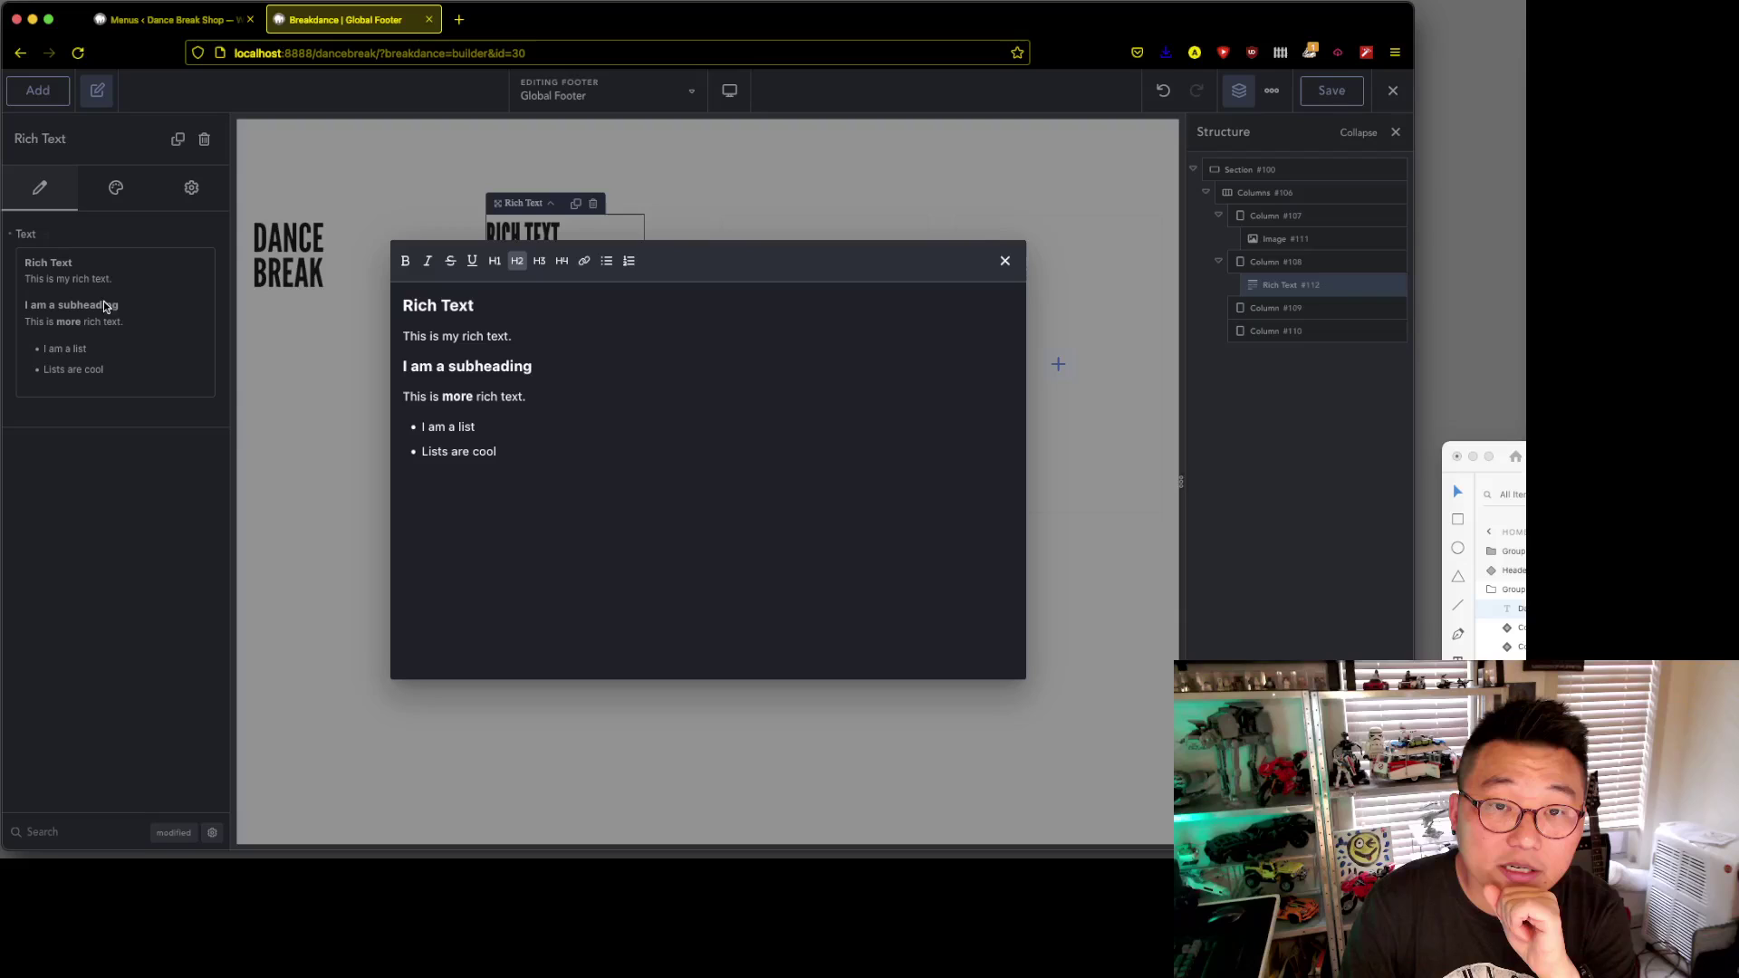
- Remove the sample paragraphs and extend the bullet list with 'another menu' and 'another day'
left_click(606, 481)
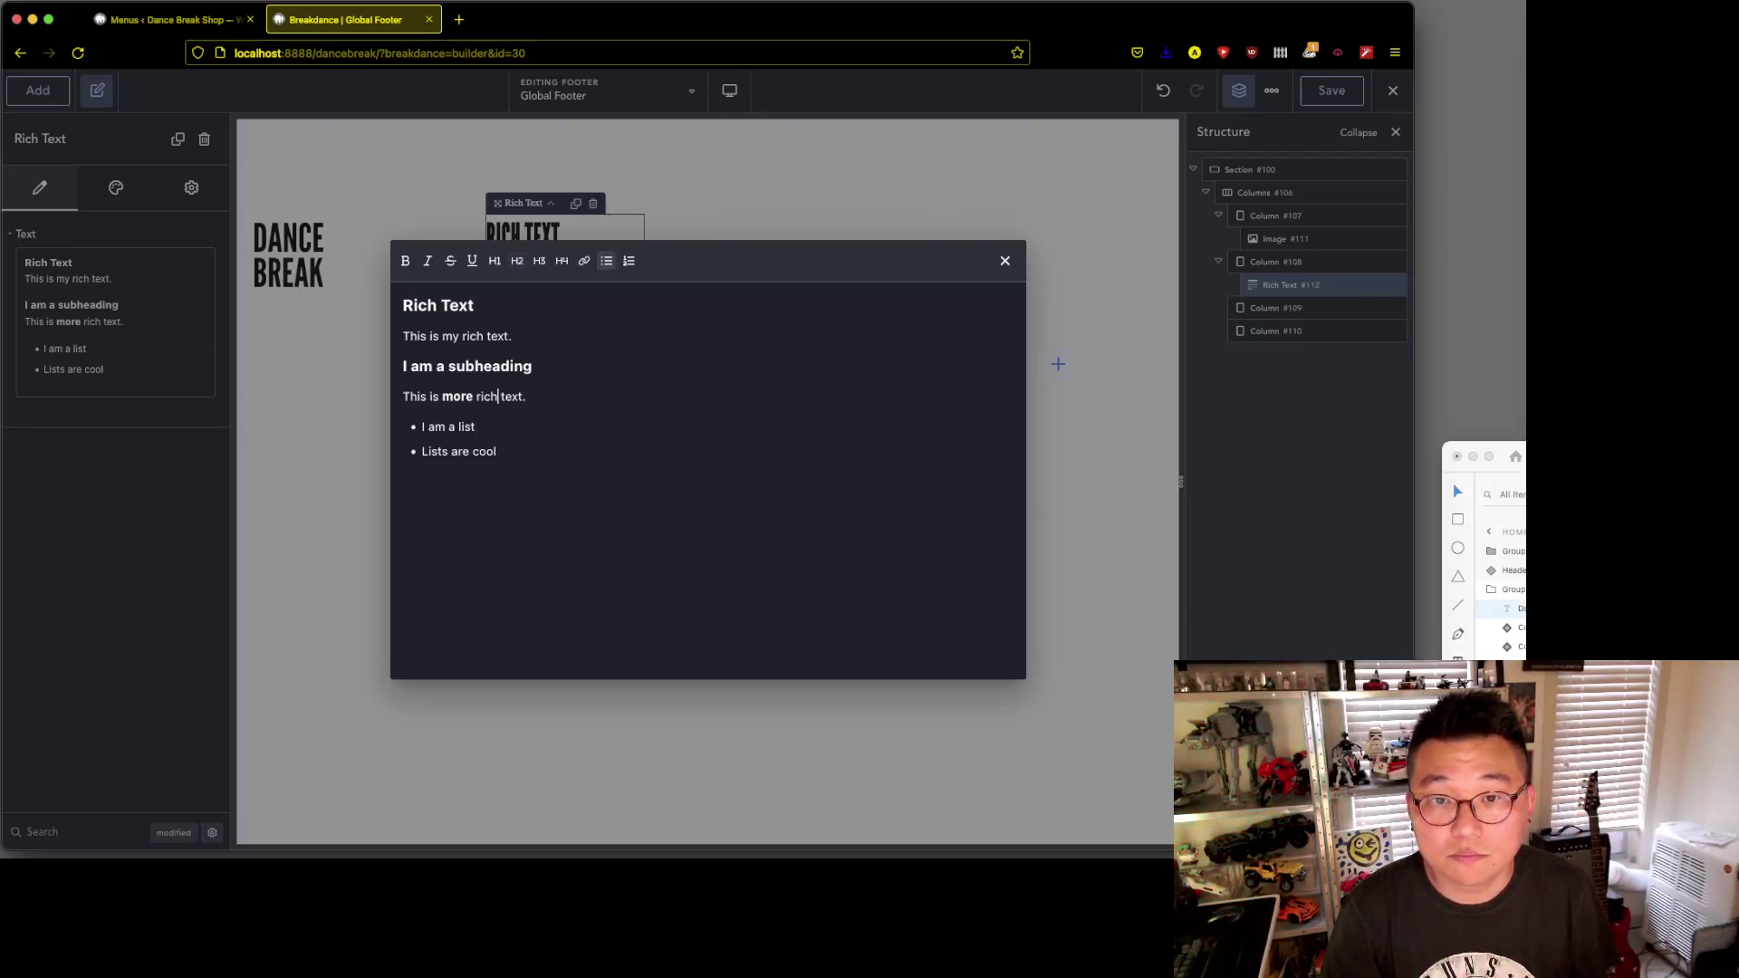
key("super+shift+Up")
key("BackSpace")
key("BackSpace")
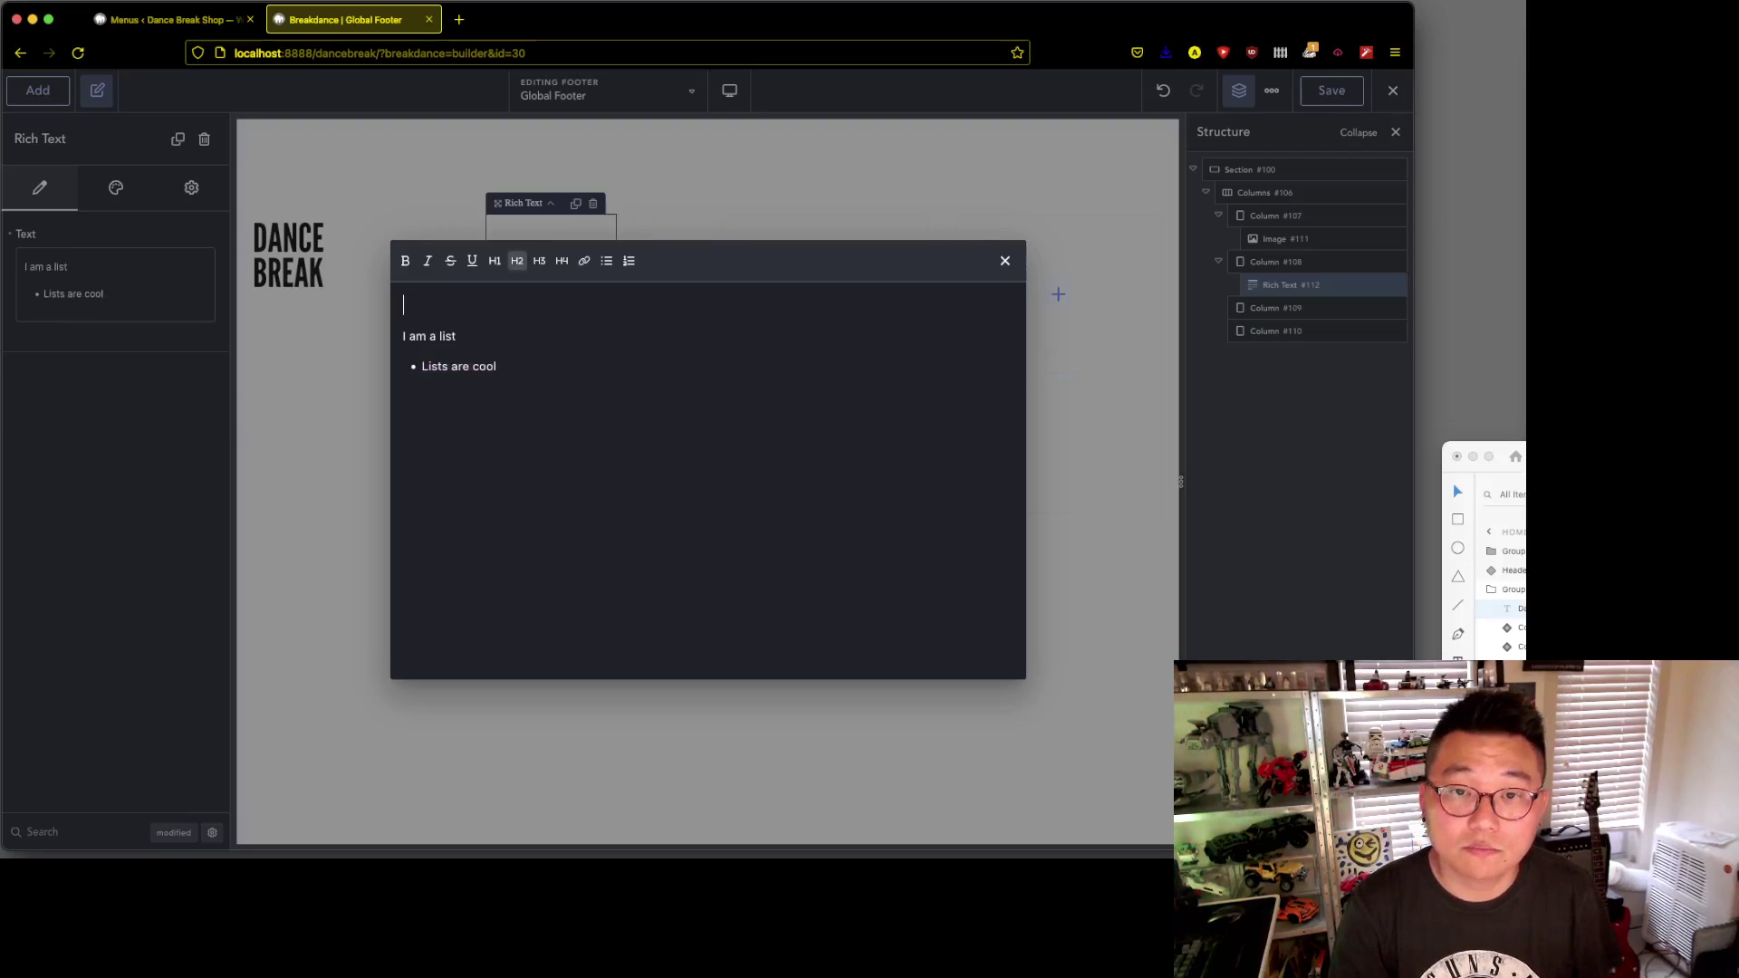
key("Delete")
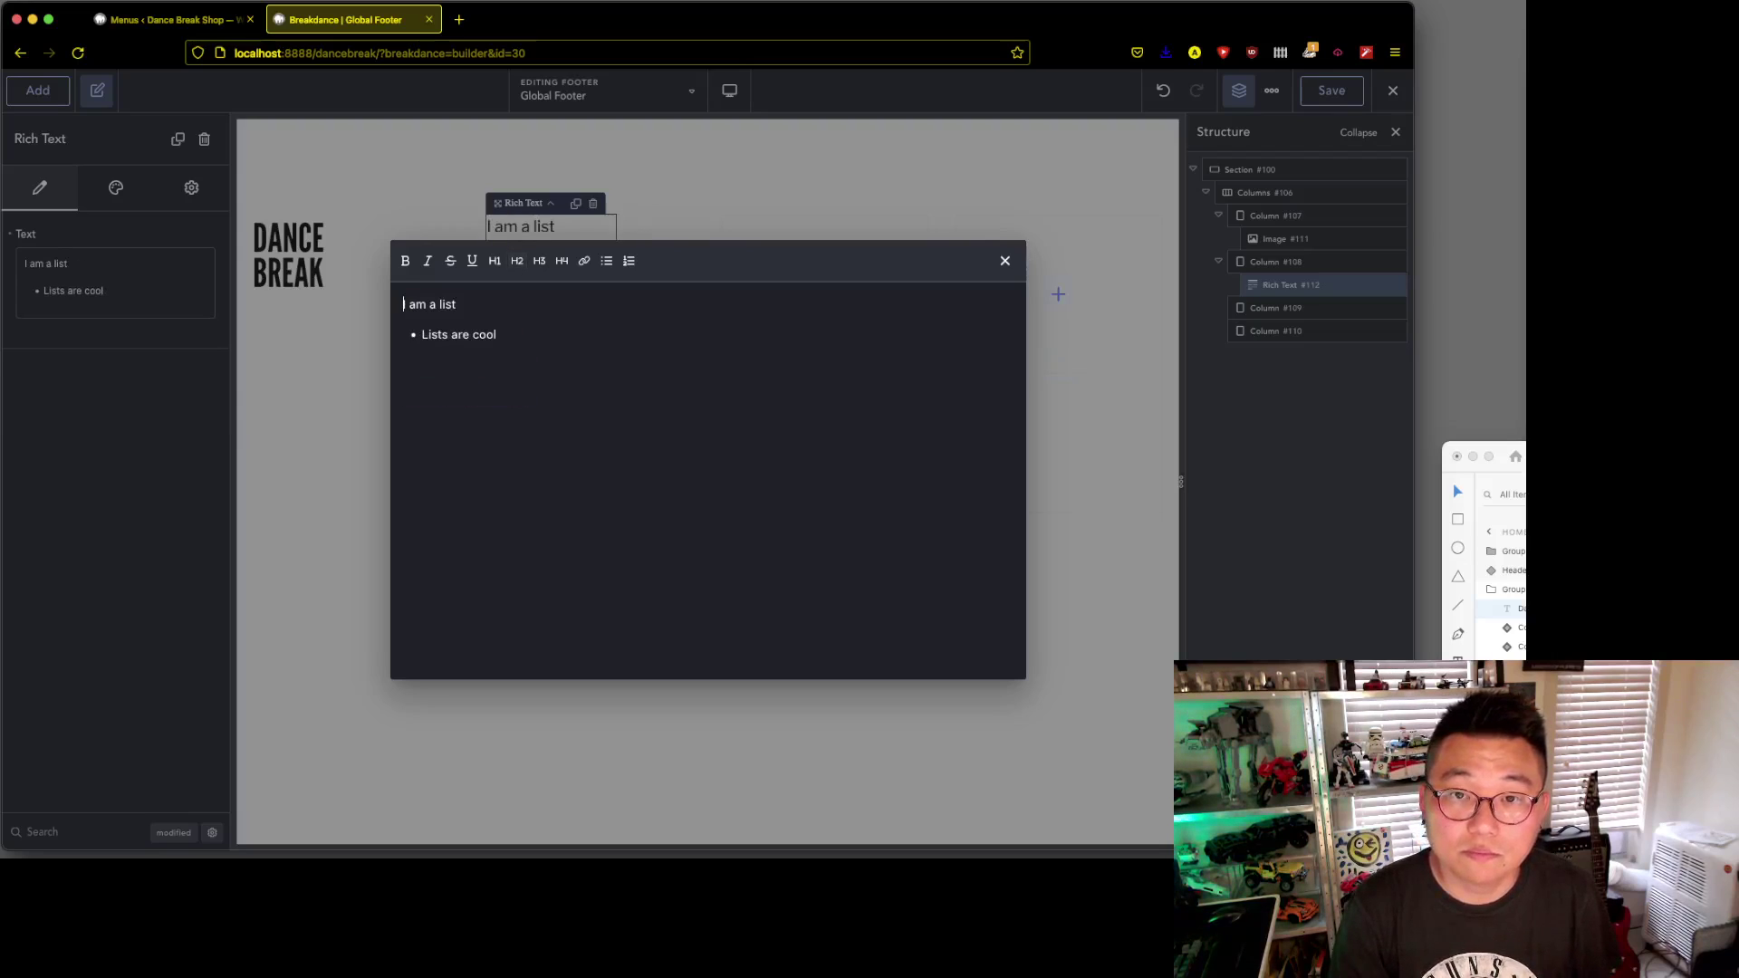
left_click(606, 261)
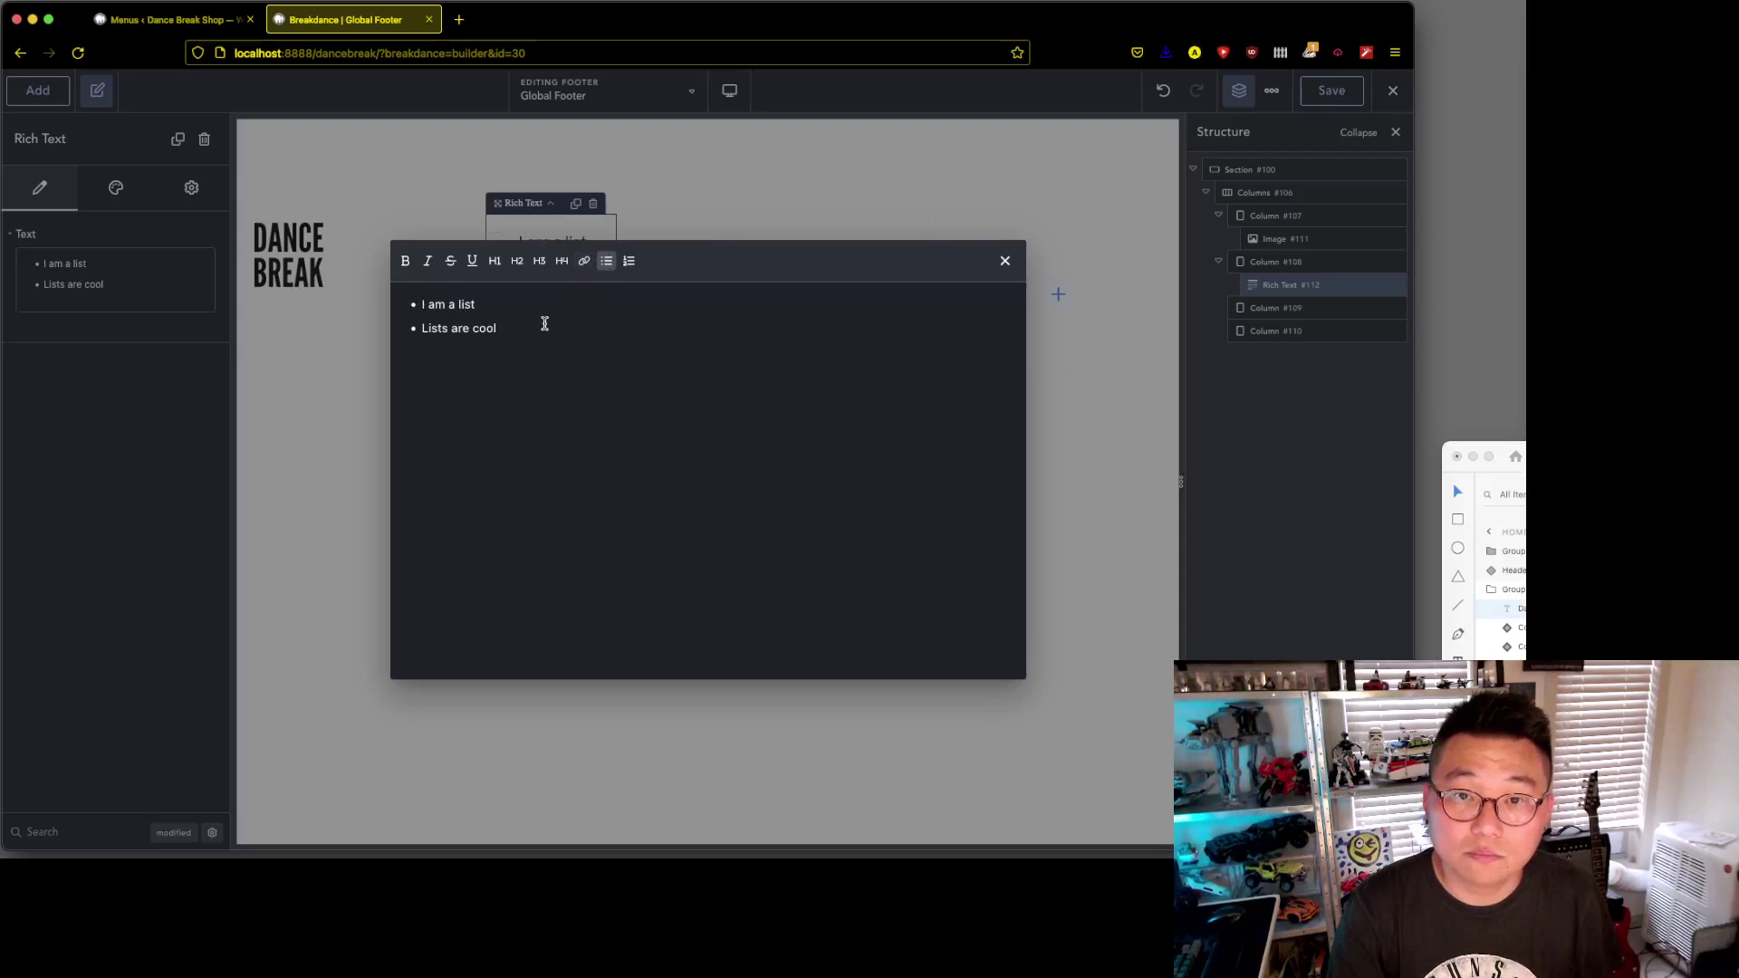
key("Return")
type("Another item")
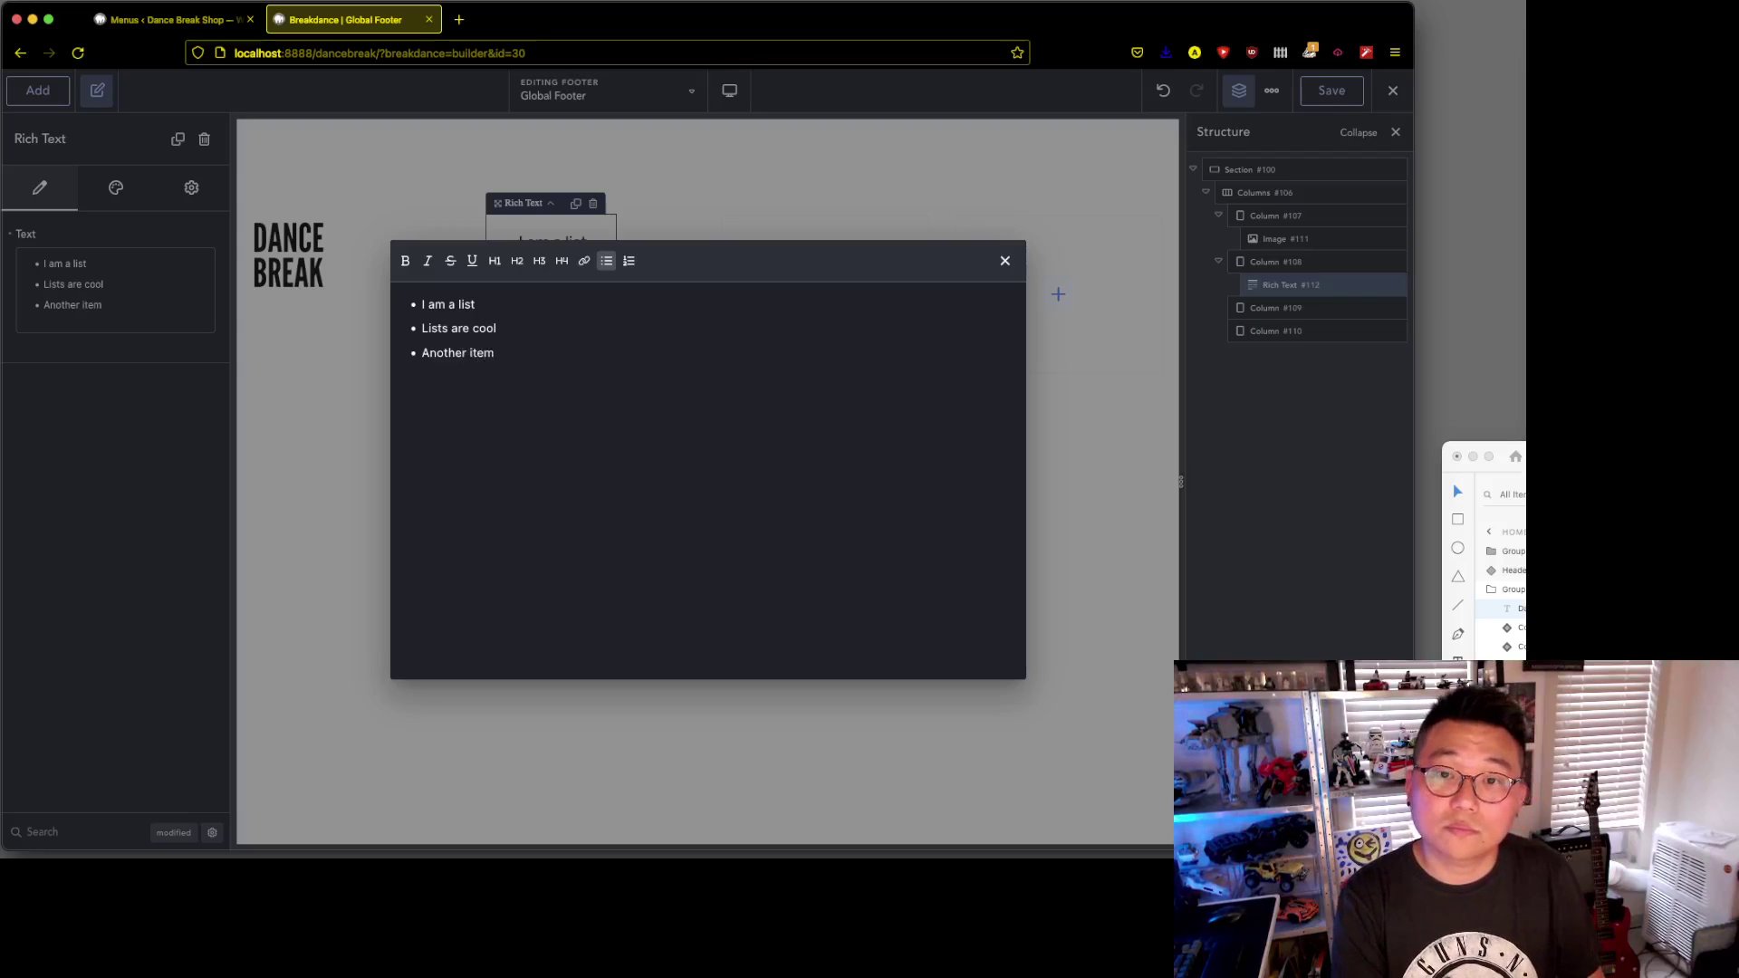
type("her ")
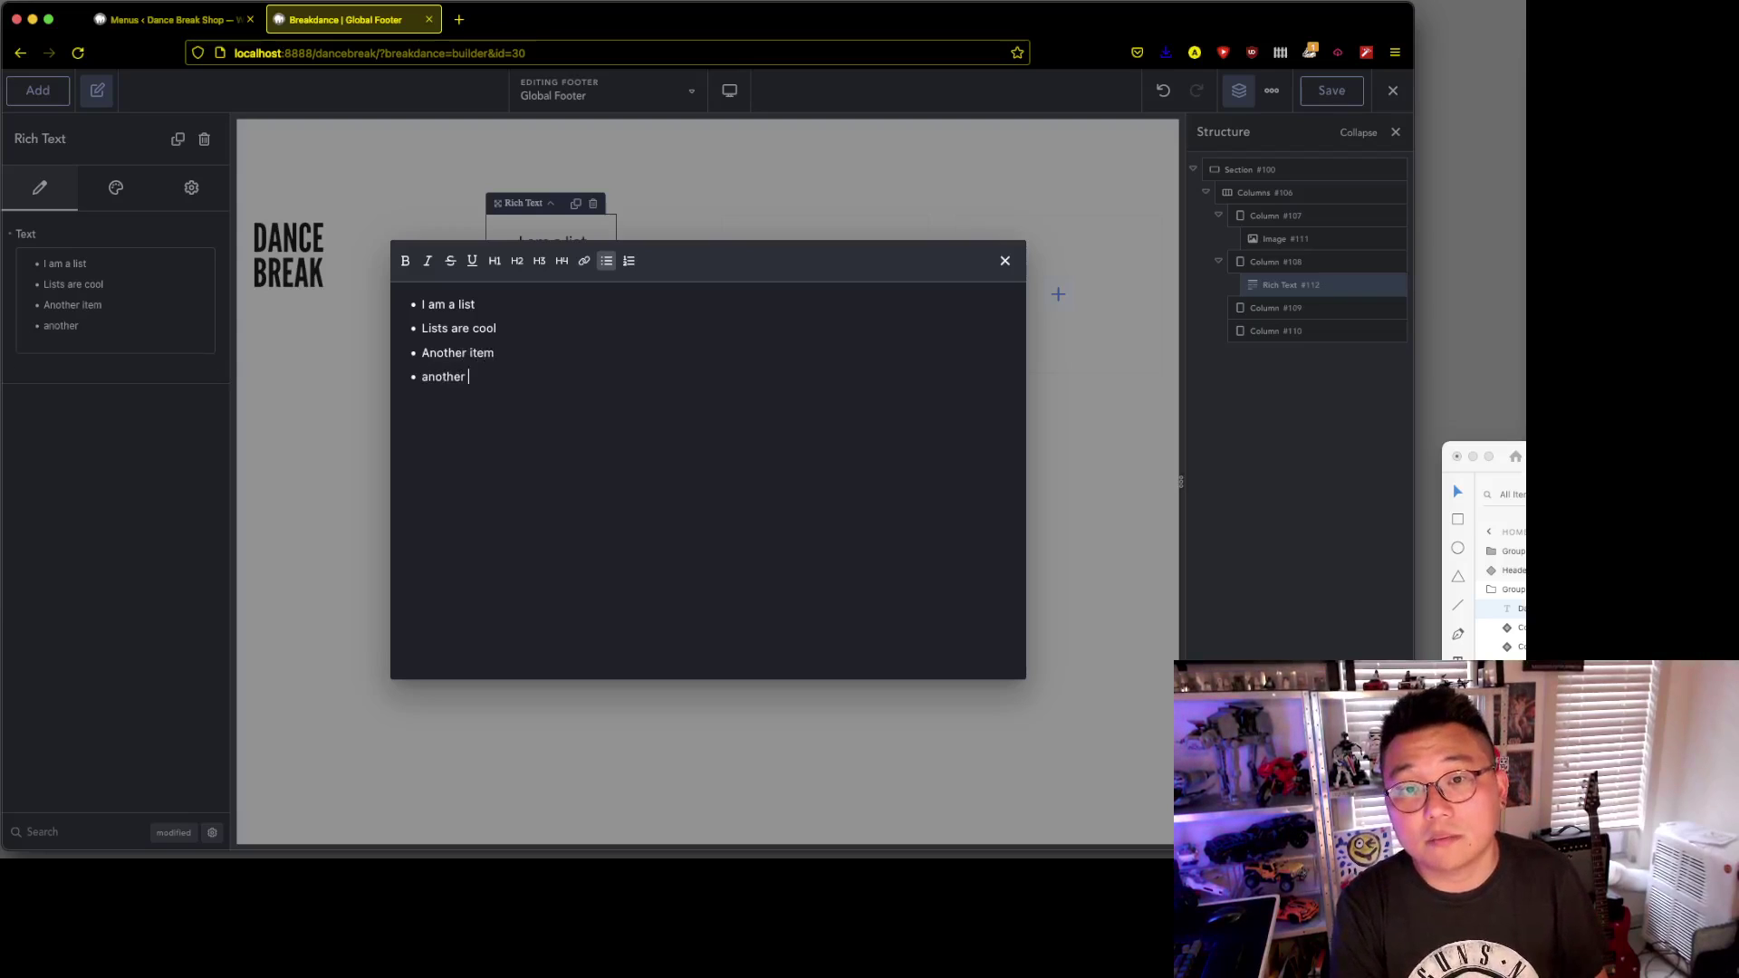
type("another day")
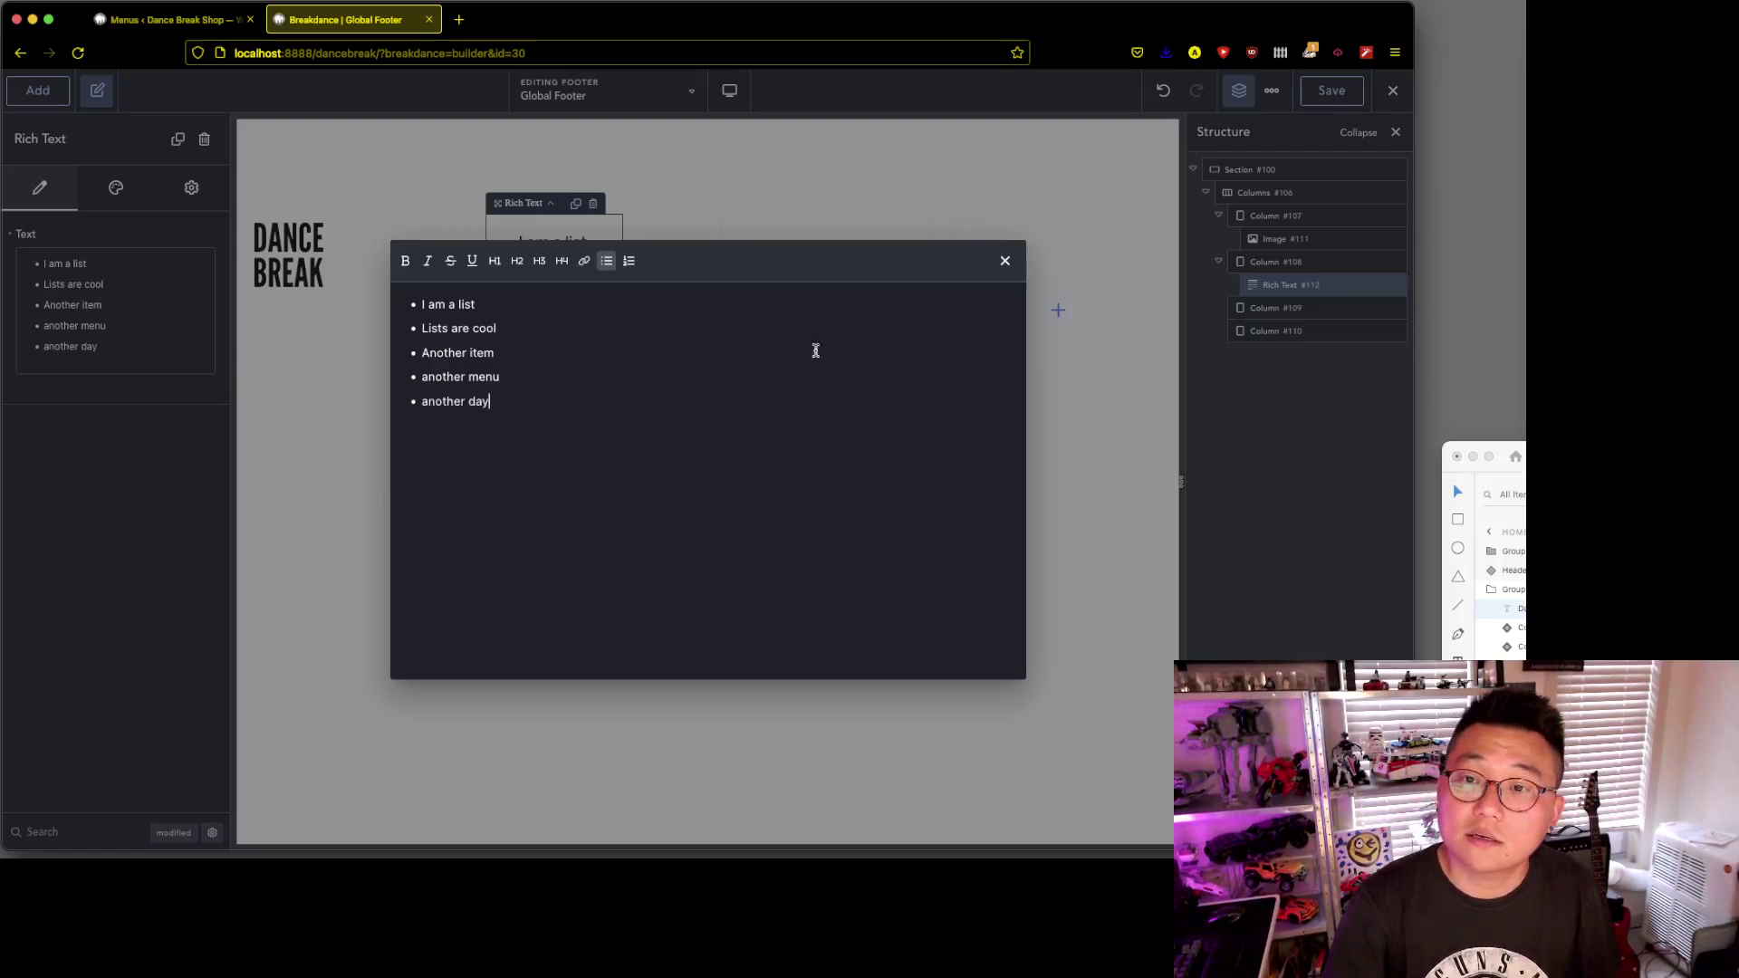
left_click(1003, 269)
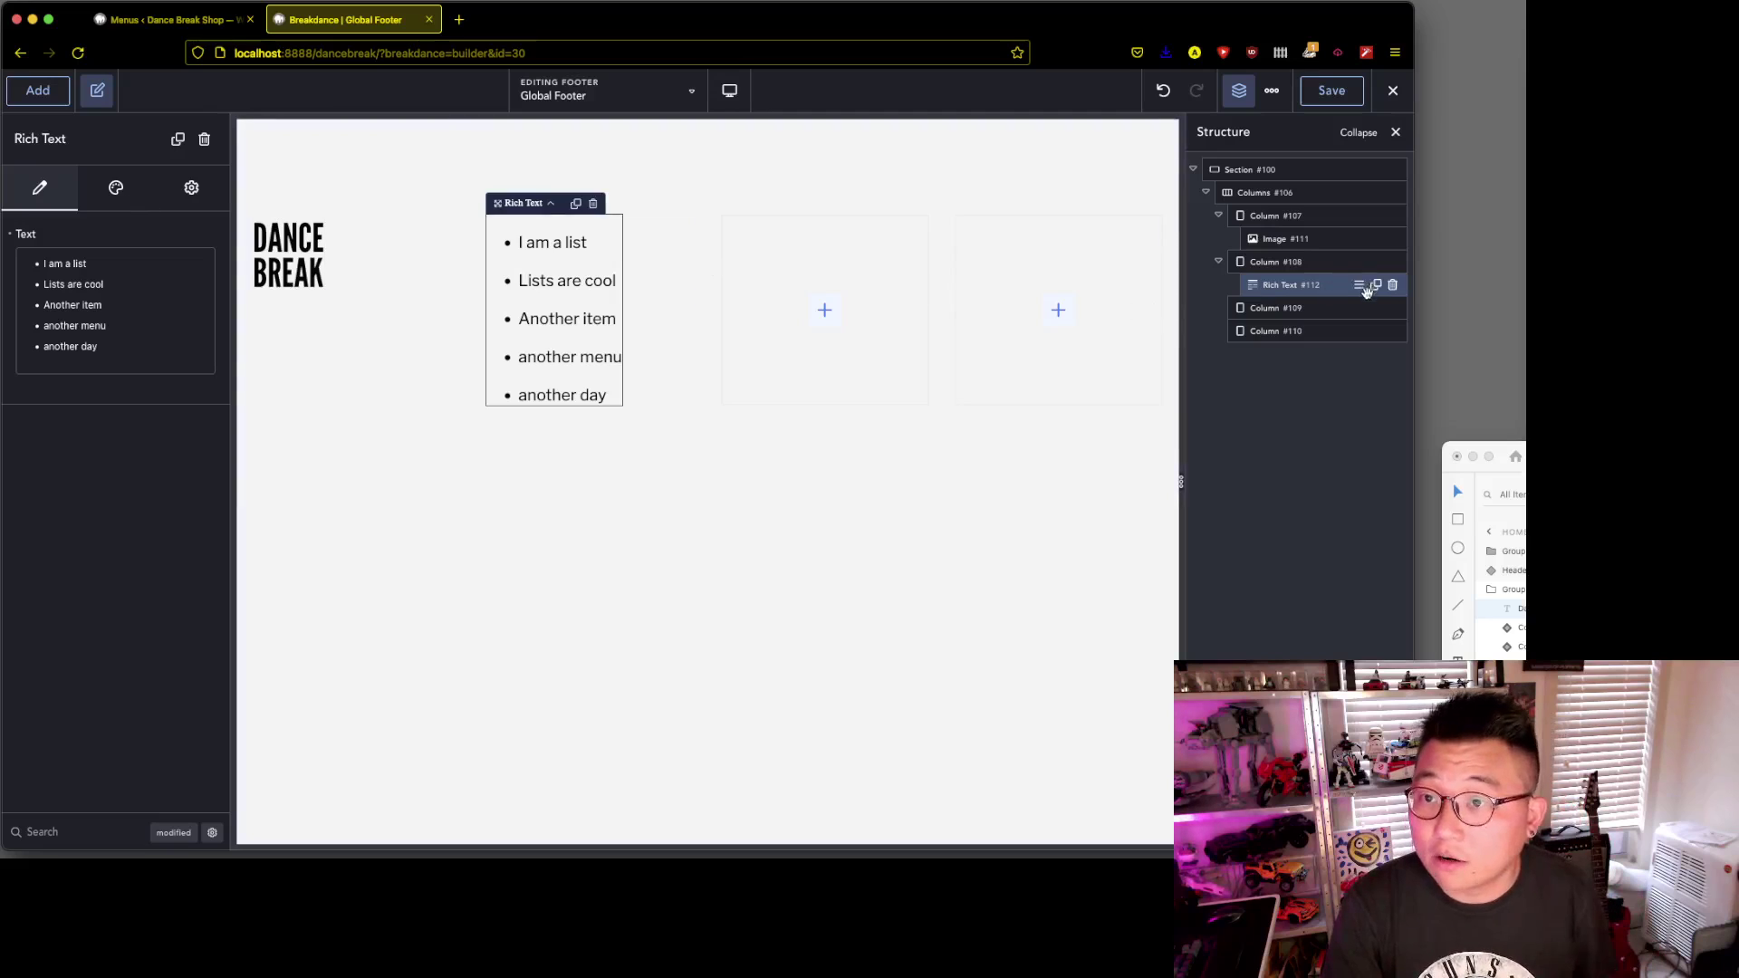
- Duplicate the bullet list twice and move the copies into columns three and four
left_click(1378, 287)
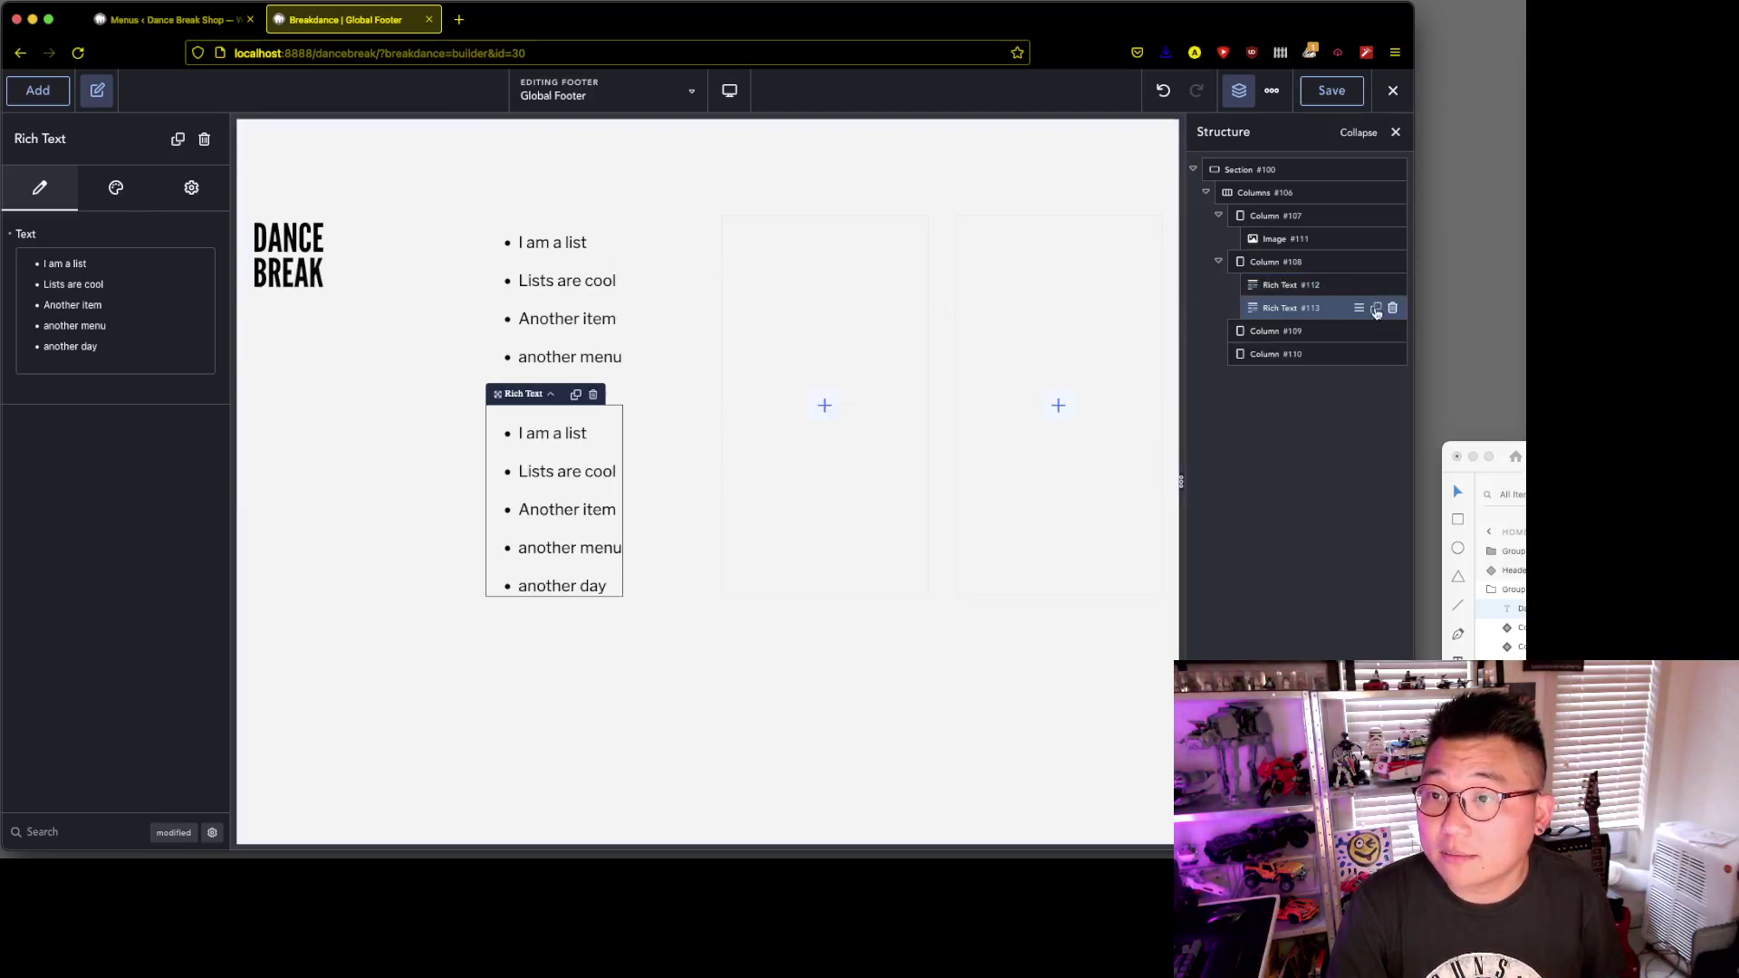
left_click(1376, 308)
left_click_drag(1290, 333, 1299, 380)
left_click_drag(1284, 308, 1288, 331)
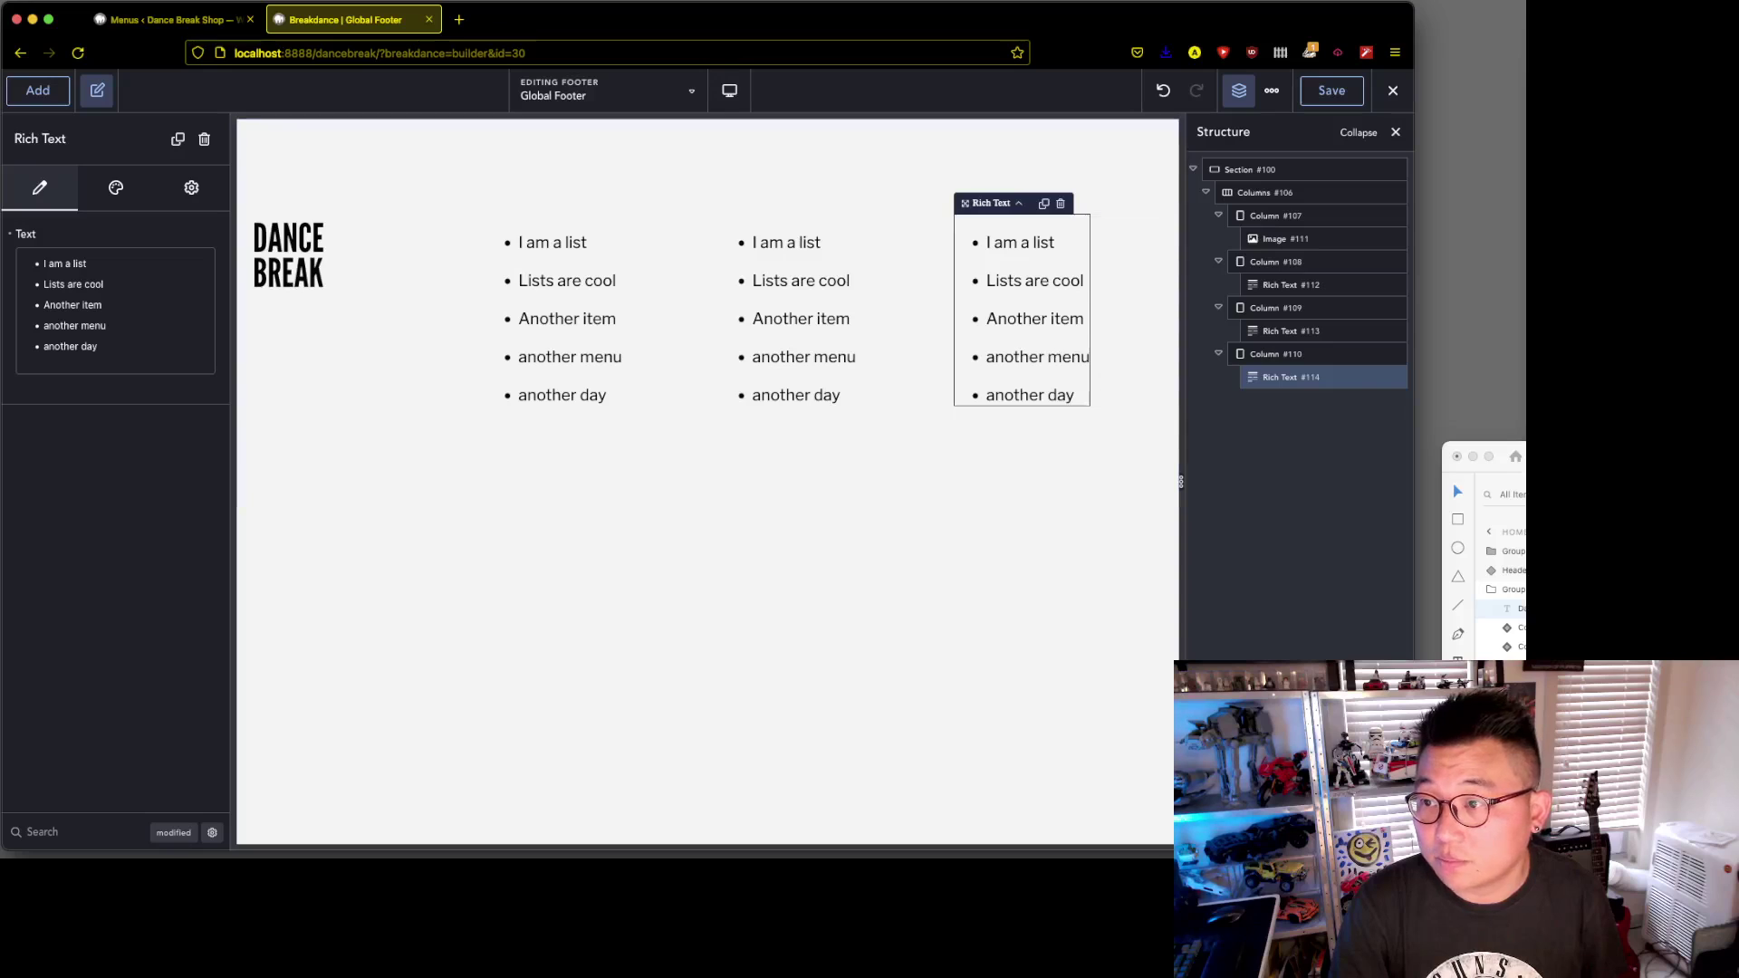
- Return to the footer builder and save the Global Footer
left_click(1494, 562)
scroll(734, 338, "up", 10)
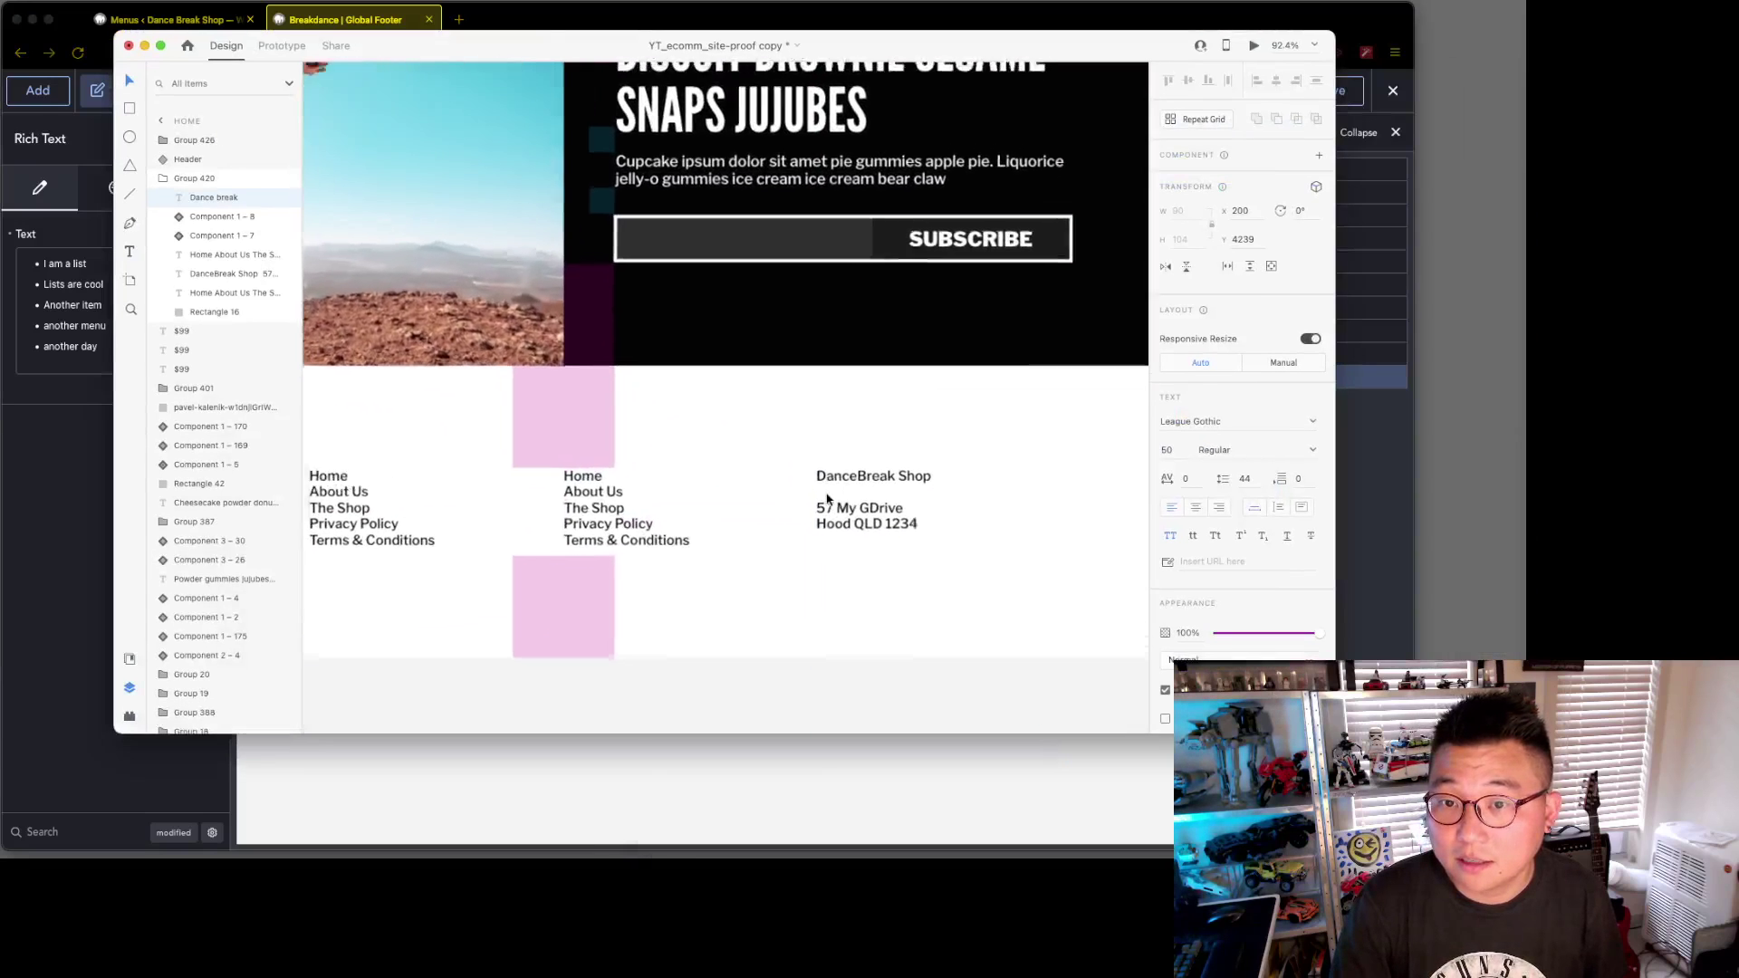
left_click(507, 20)
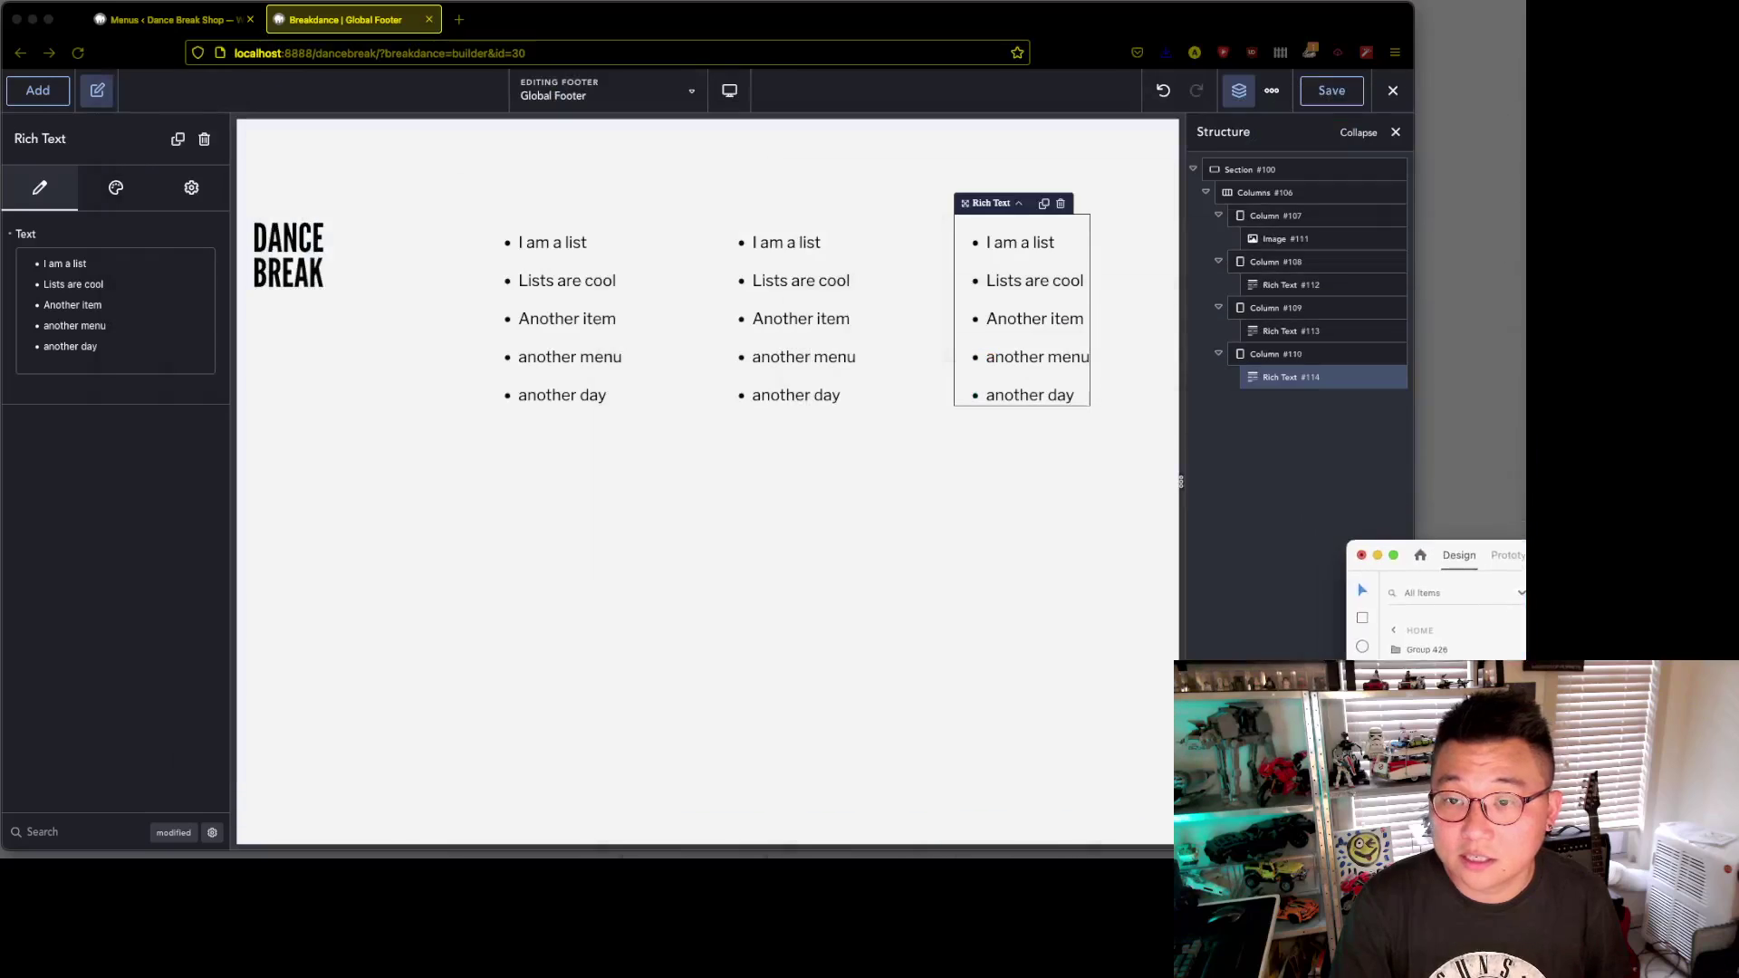
left_click(1275, 557)
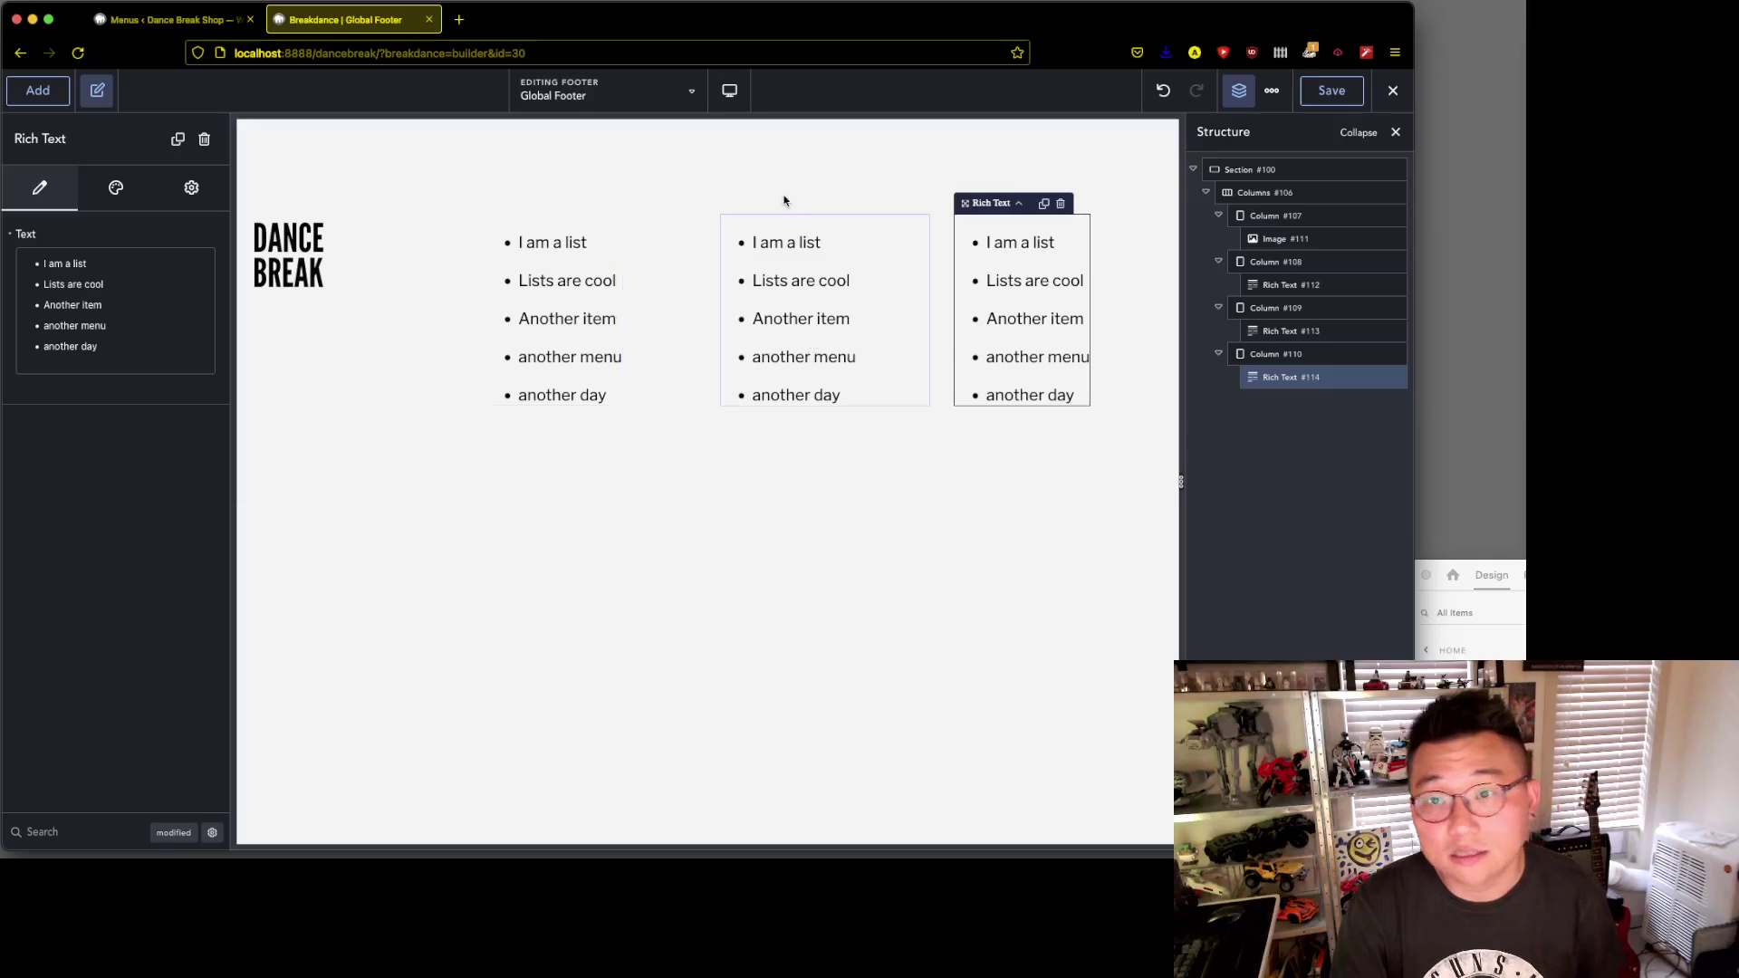
left_click(1353, 87)
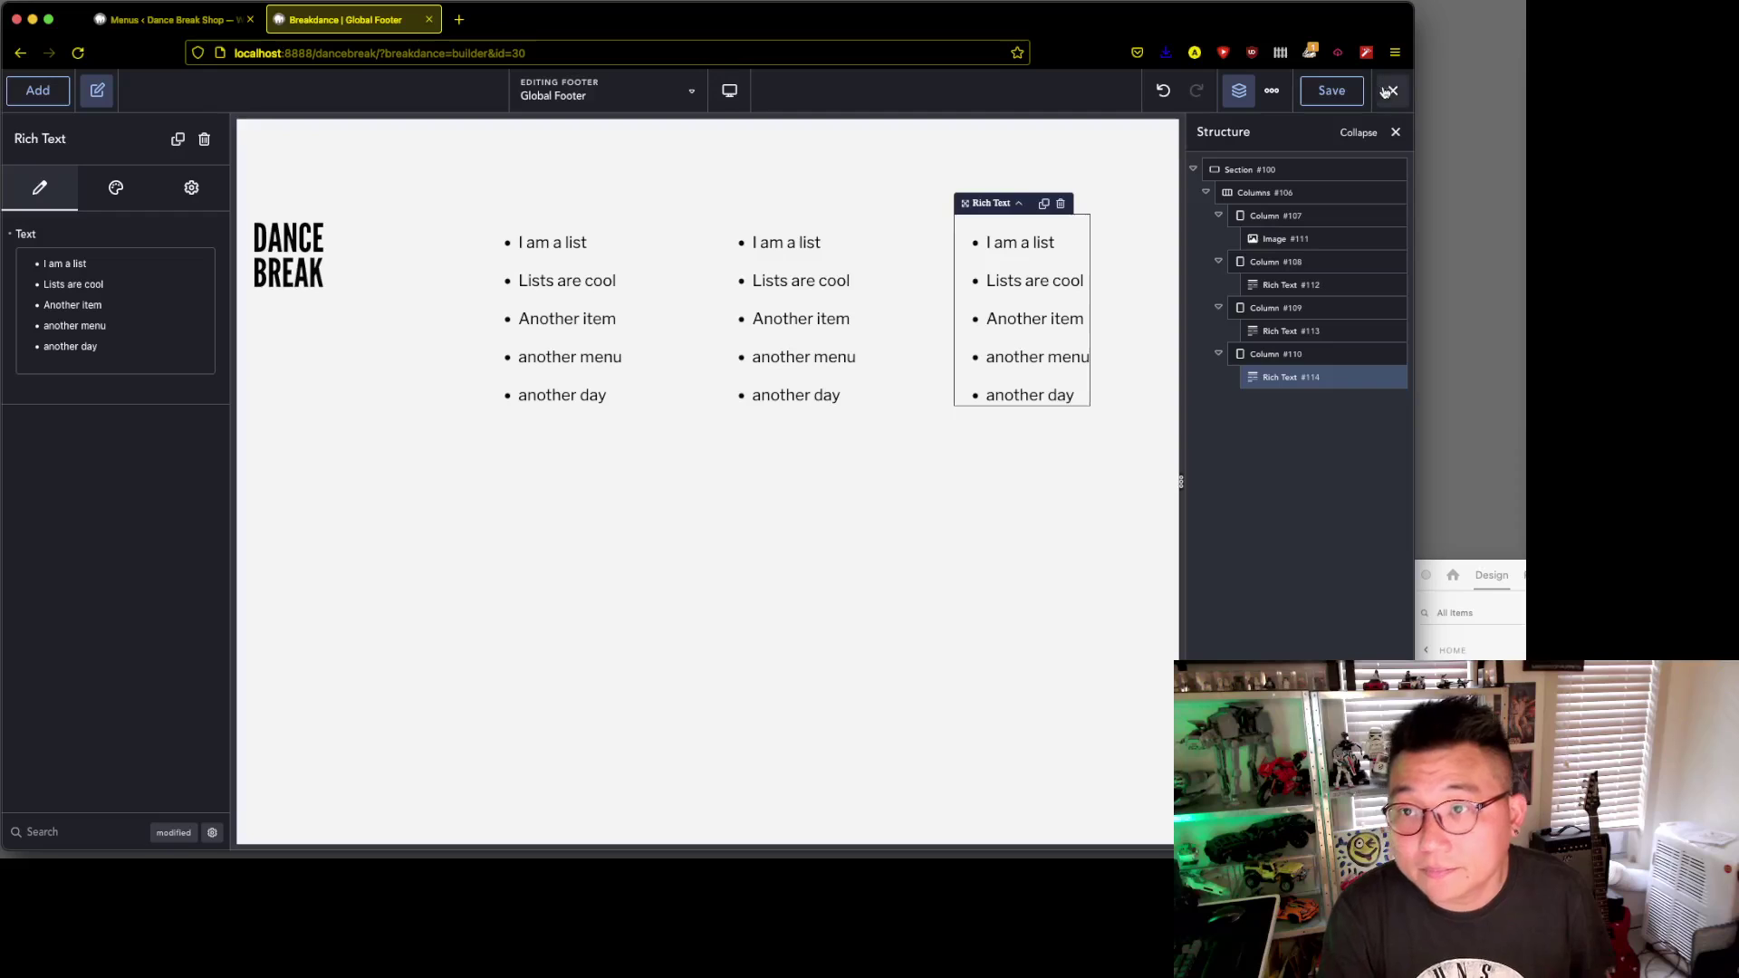
- Leave the builder for WordPress admin and scroll through the Adobe XD home page design
left_click(1355, 128)
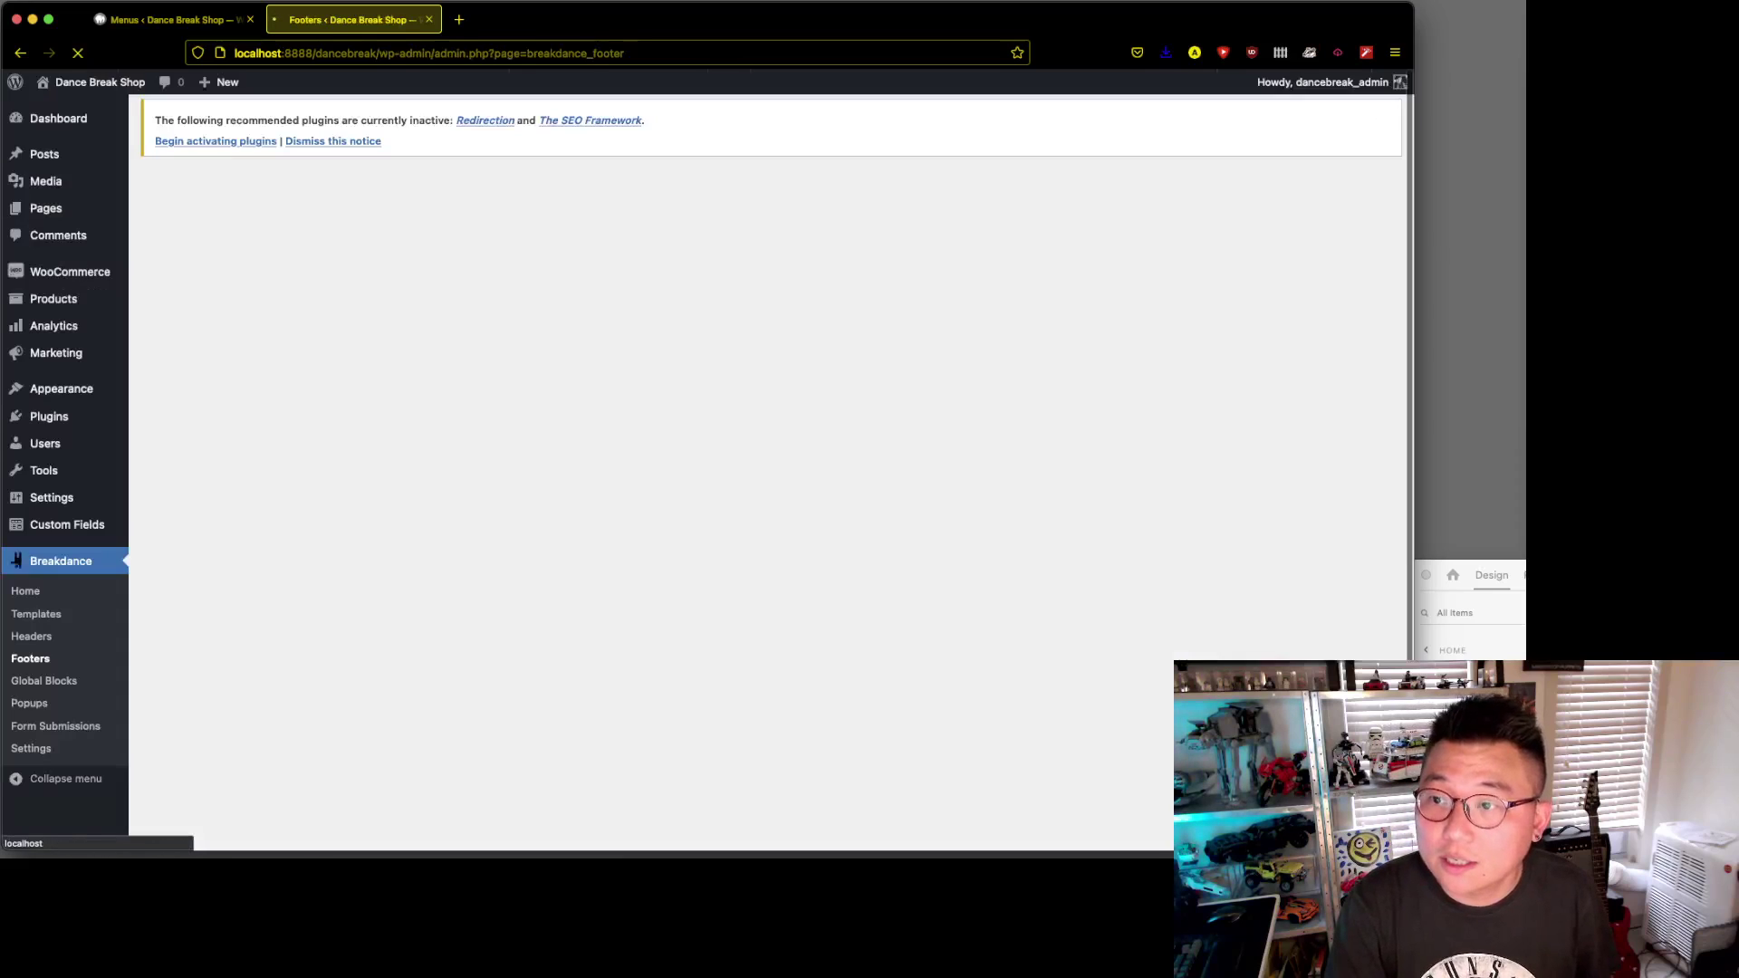
key("super+Tab")
scroll(753, 419, "down", 6)
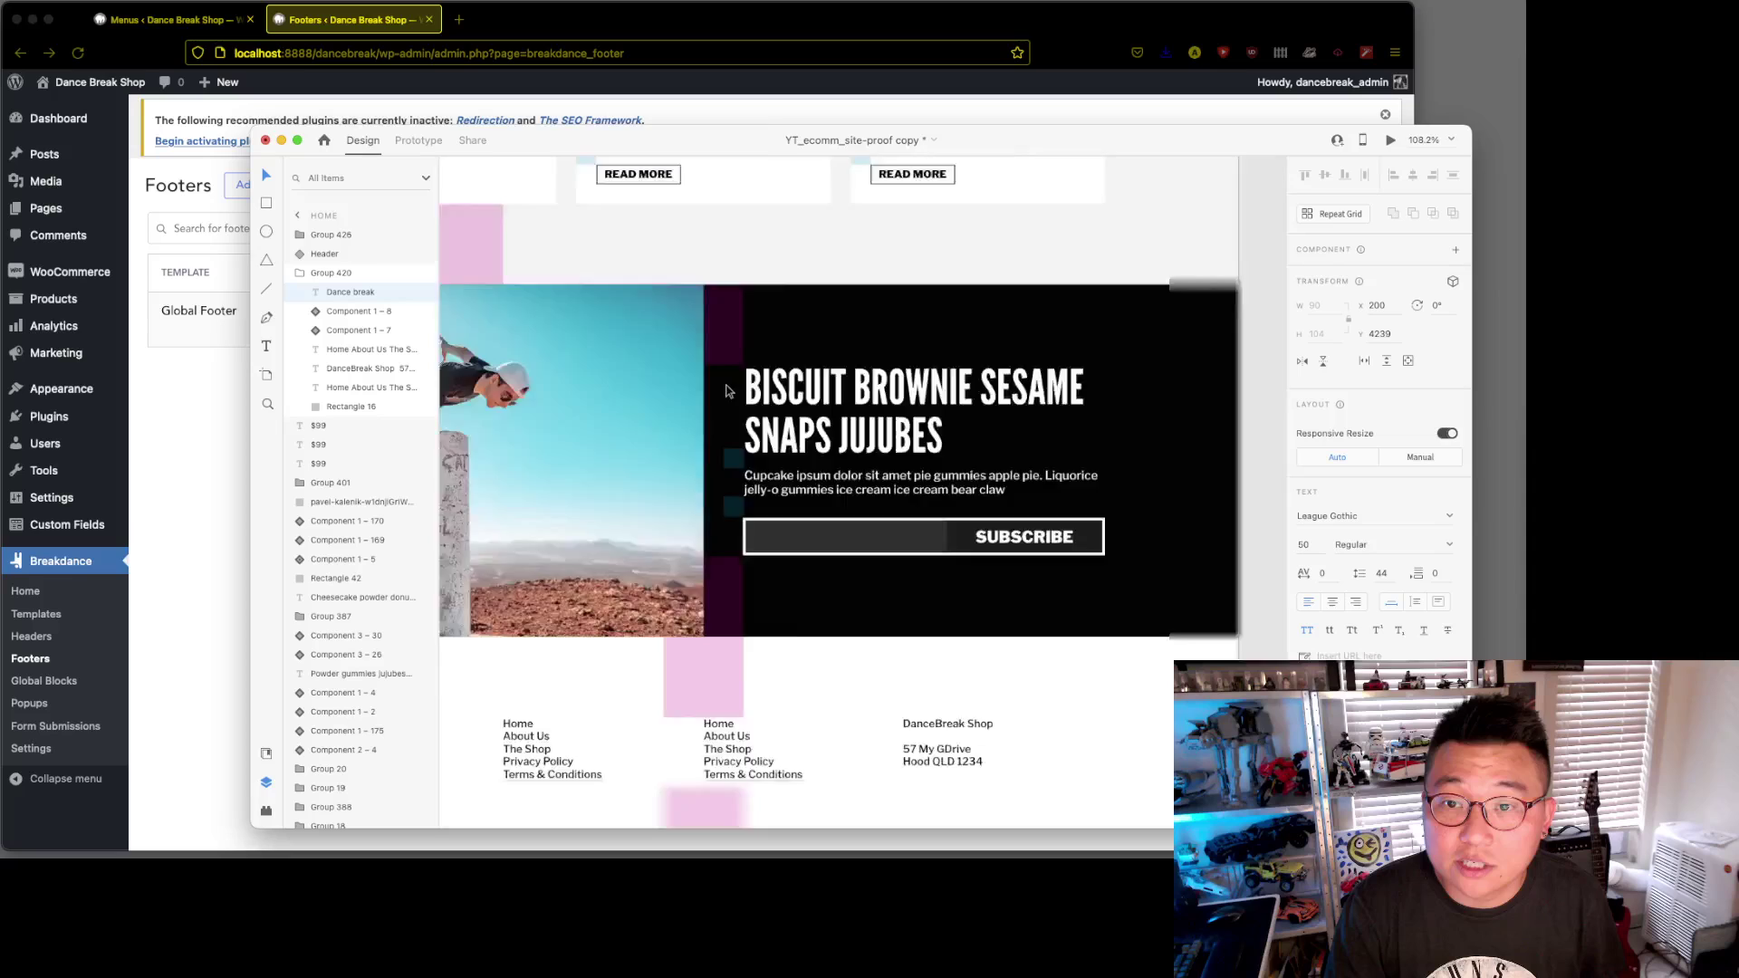
scroll(722, 363, "down", 3)
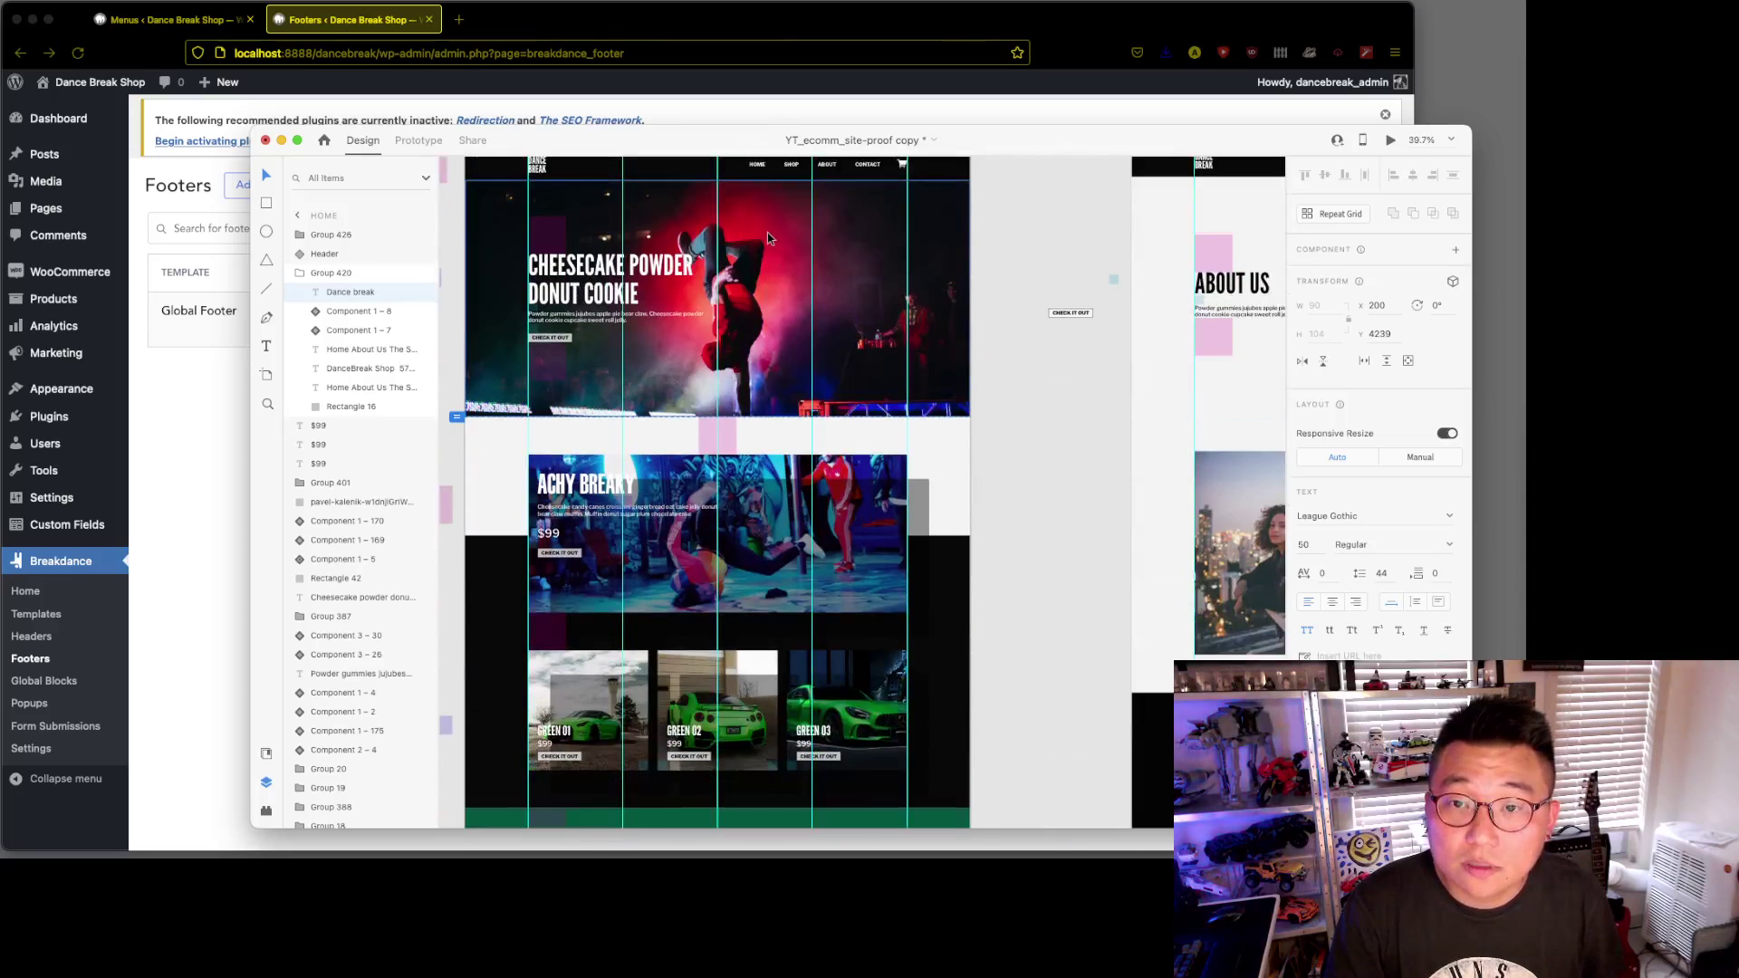
- Nudge the hero photo and the rectangle behind the Achy Breaky card, undoing each move
left_click_drag(768, 238, 782, 214)
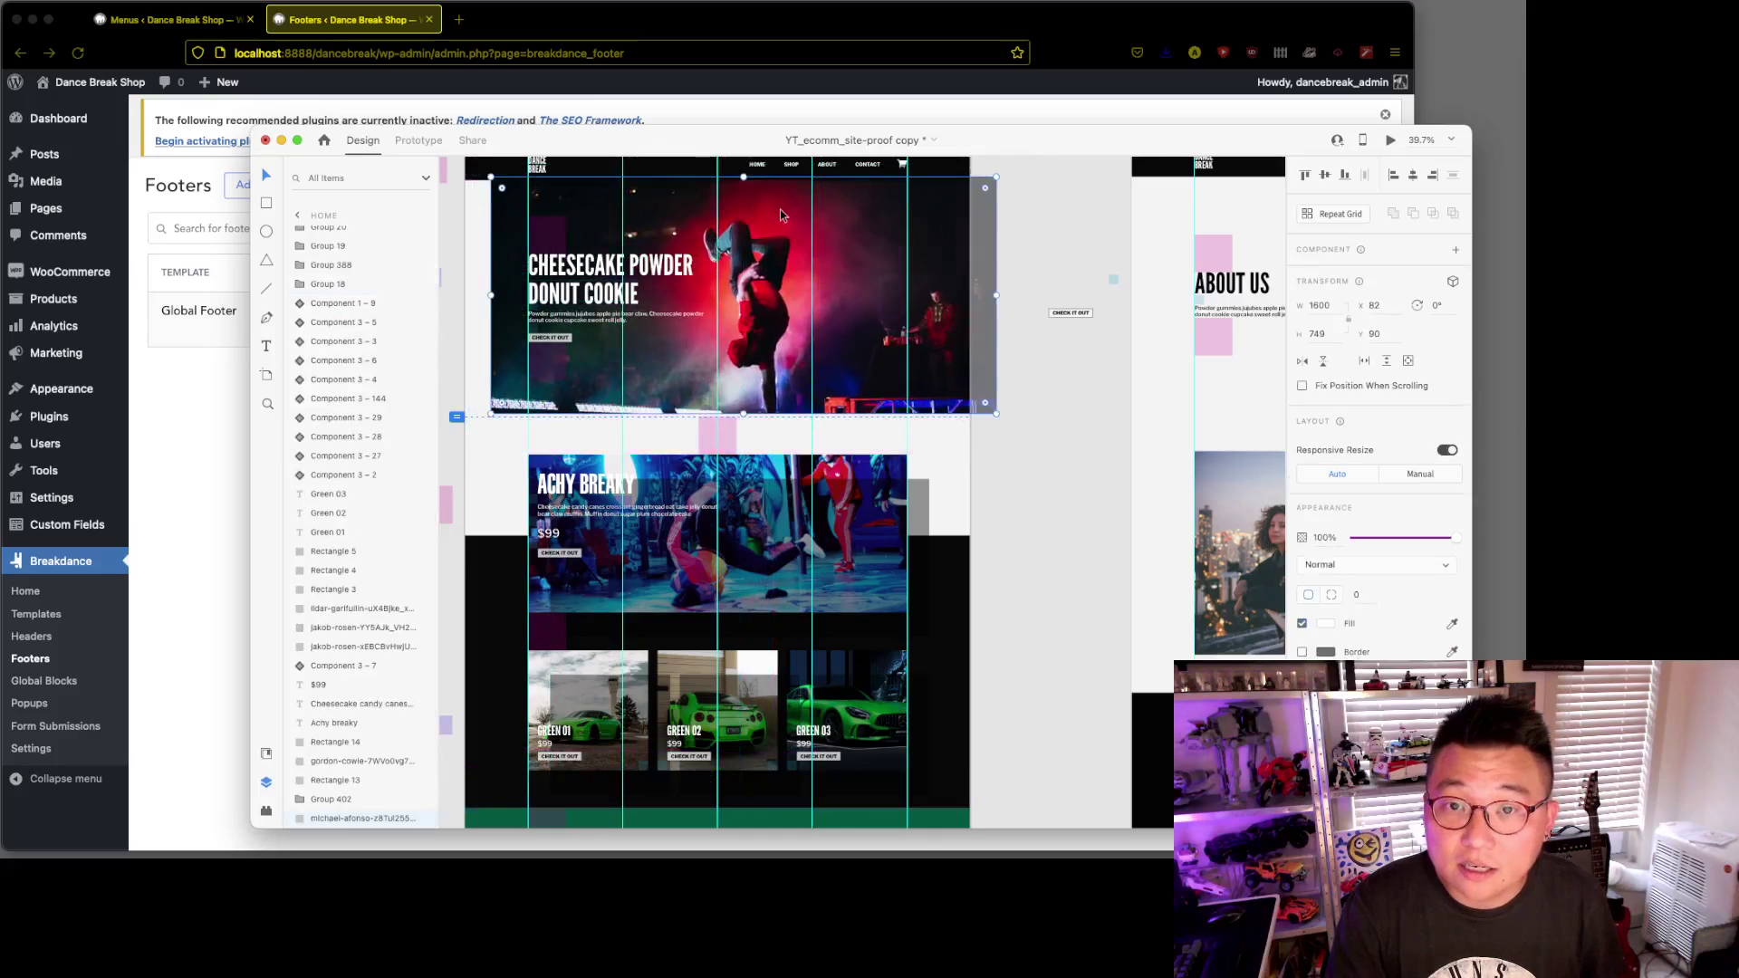
key("super+z")
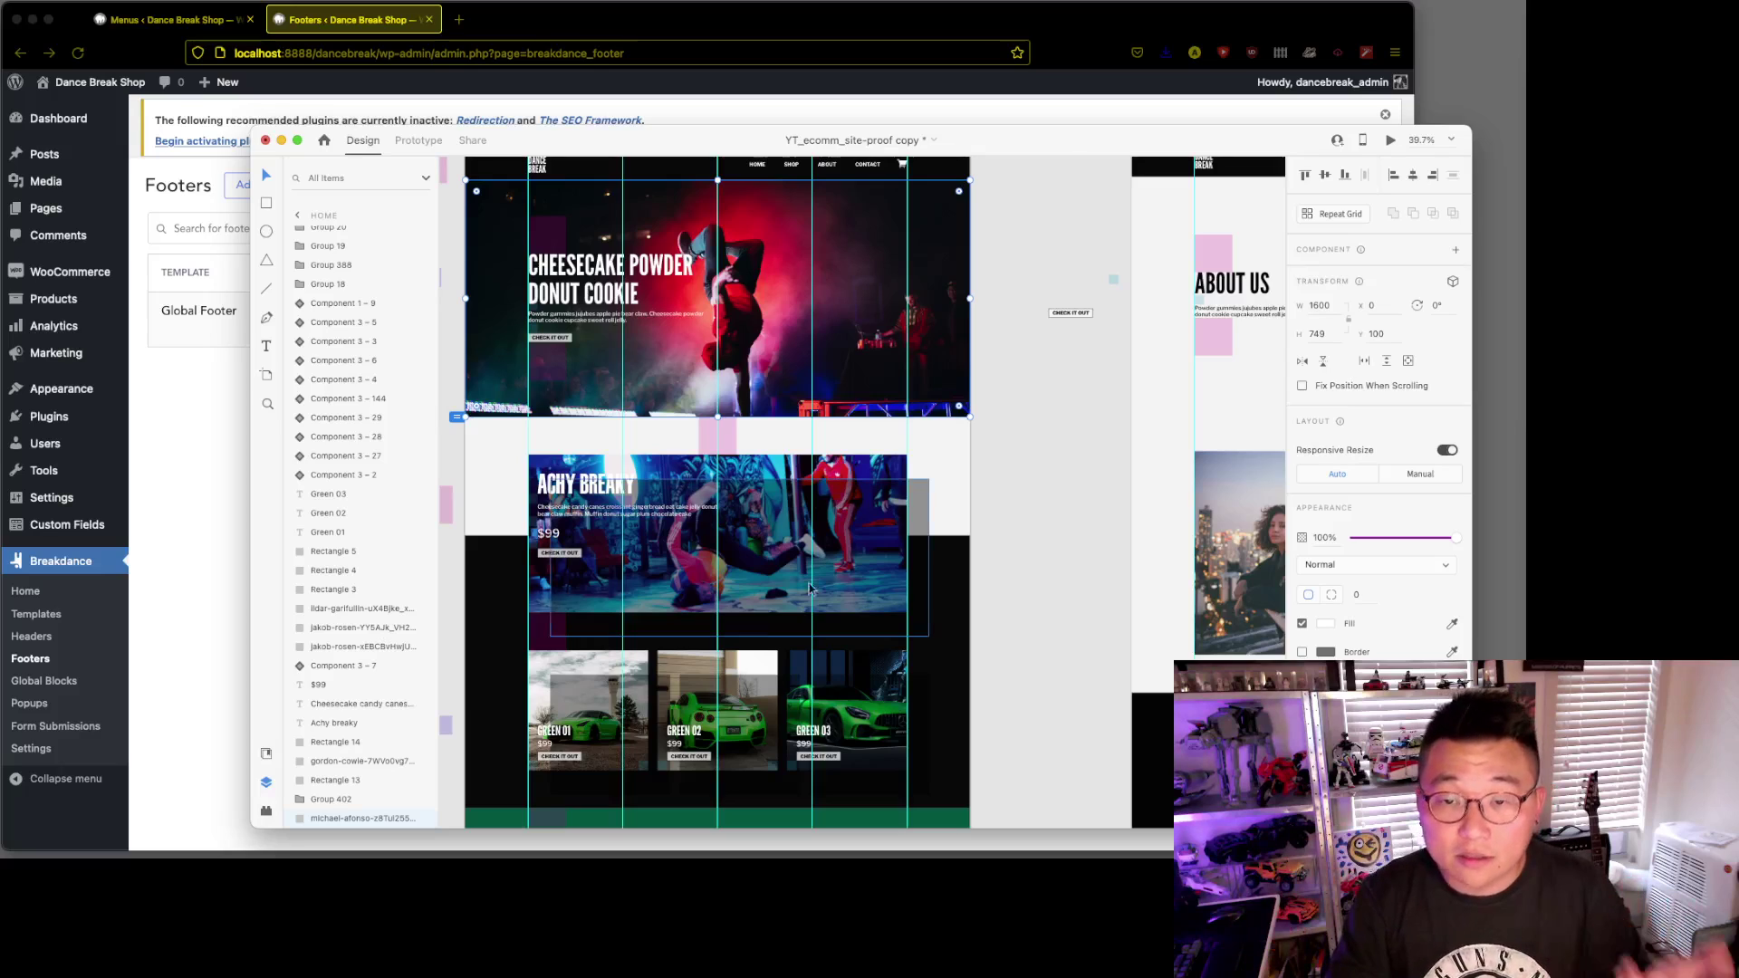
left_click(764, 576)
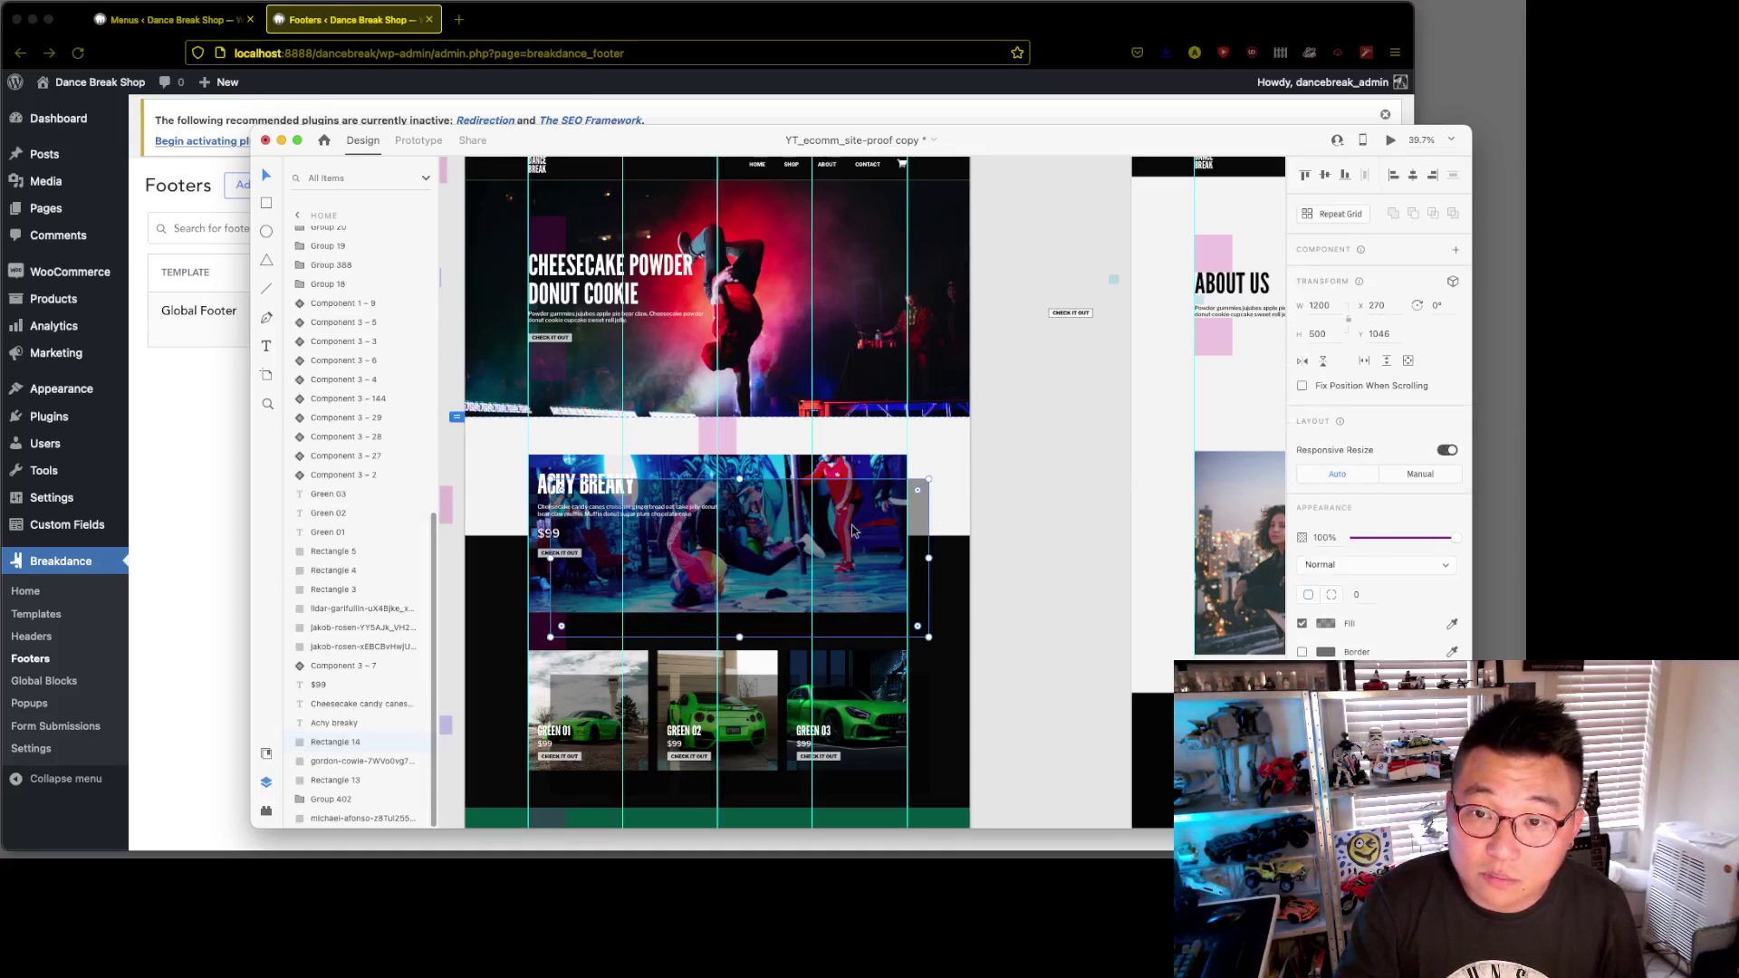
left_click_drag(843, 531, 893, 523)
key("super+z")
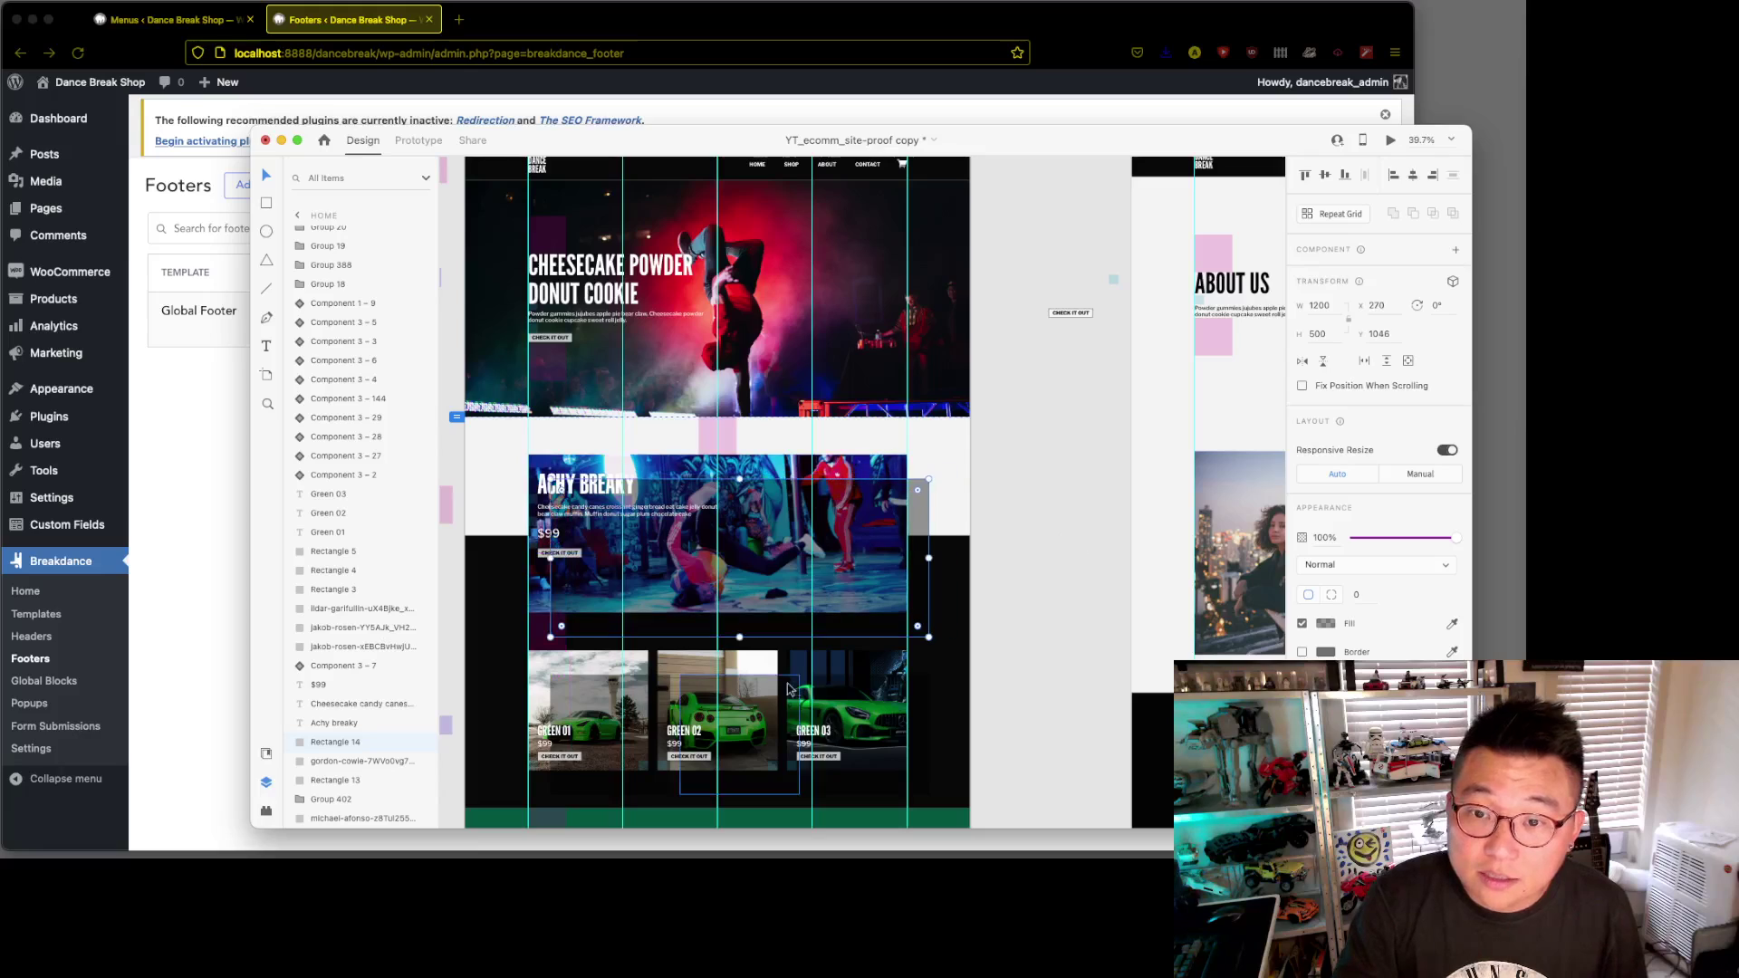
- Select the Green 01–03 car images and Achy Breaky image, then the full-width top section
left_click(852, 698)
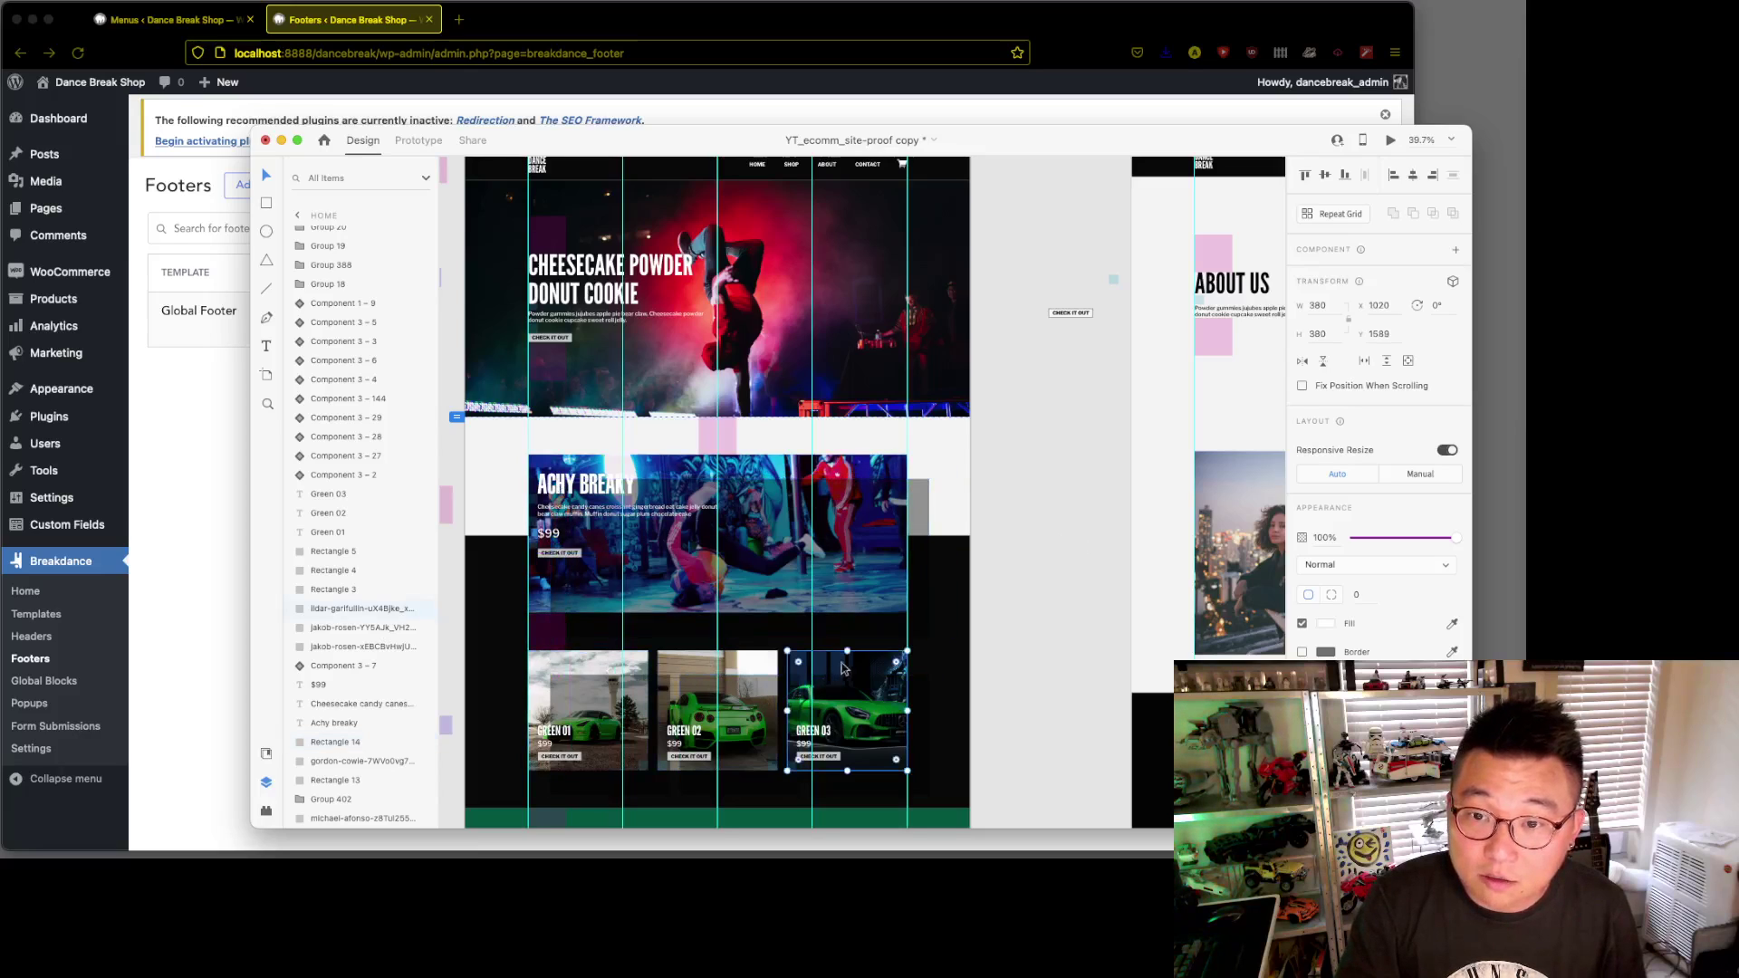
left_click(744, 666, "shift")
left_click(618, 659, "shift")
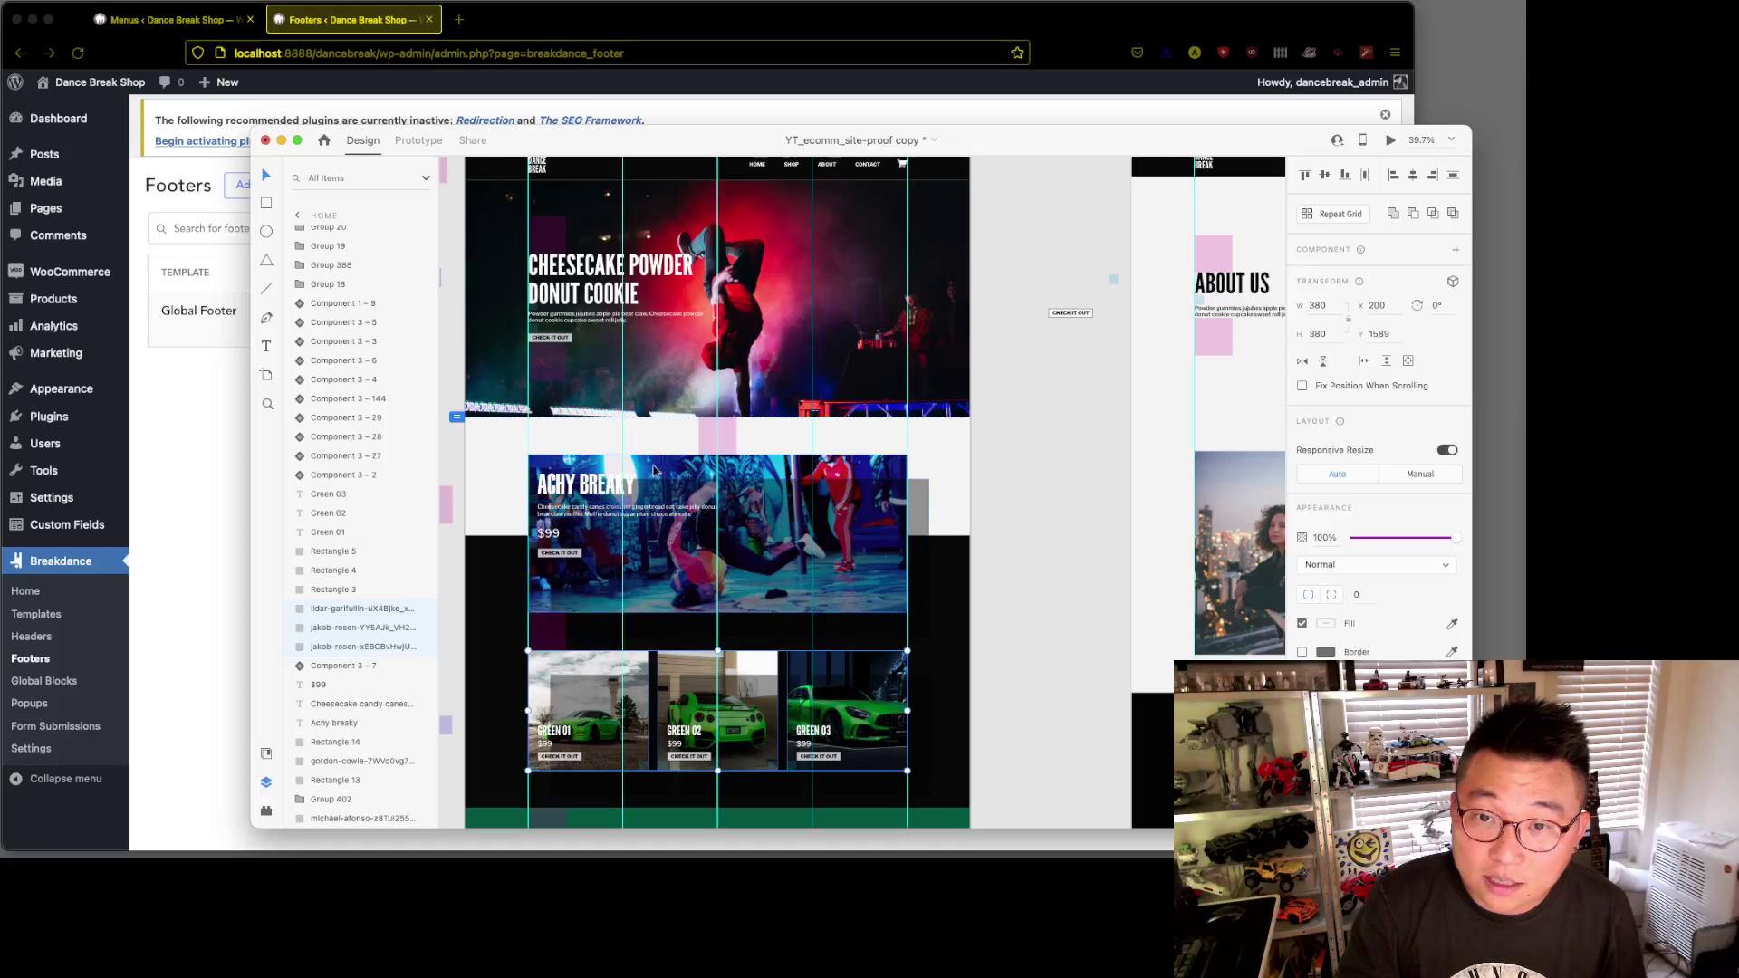
left_click(682, 469, "shift")
left_click(877, 414)
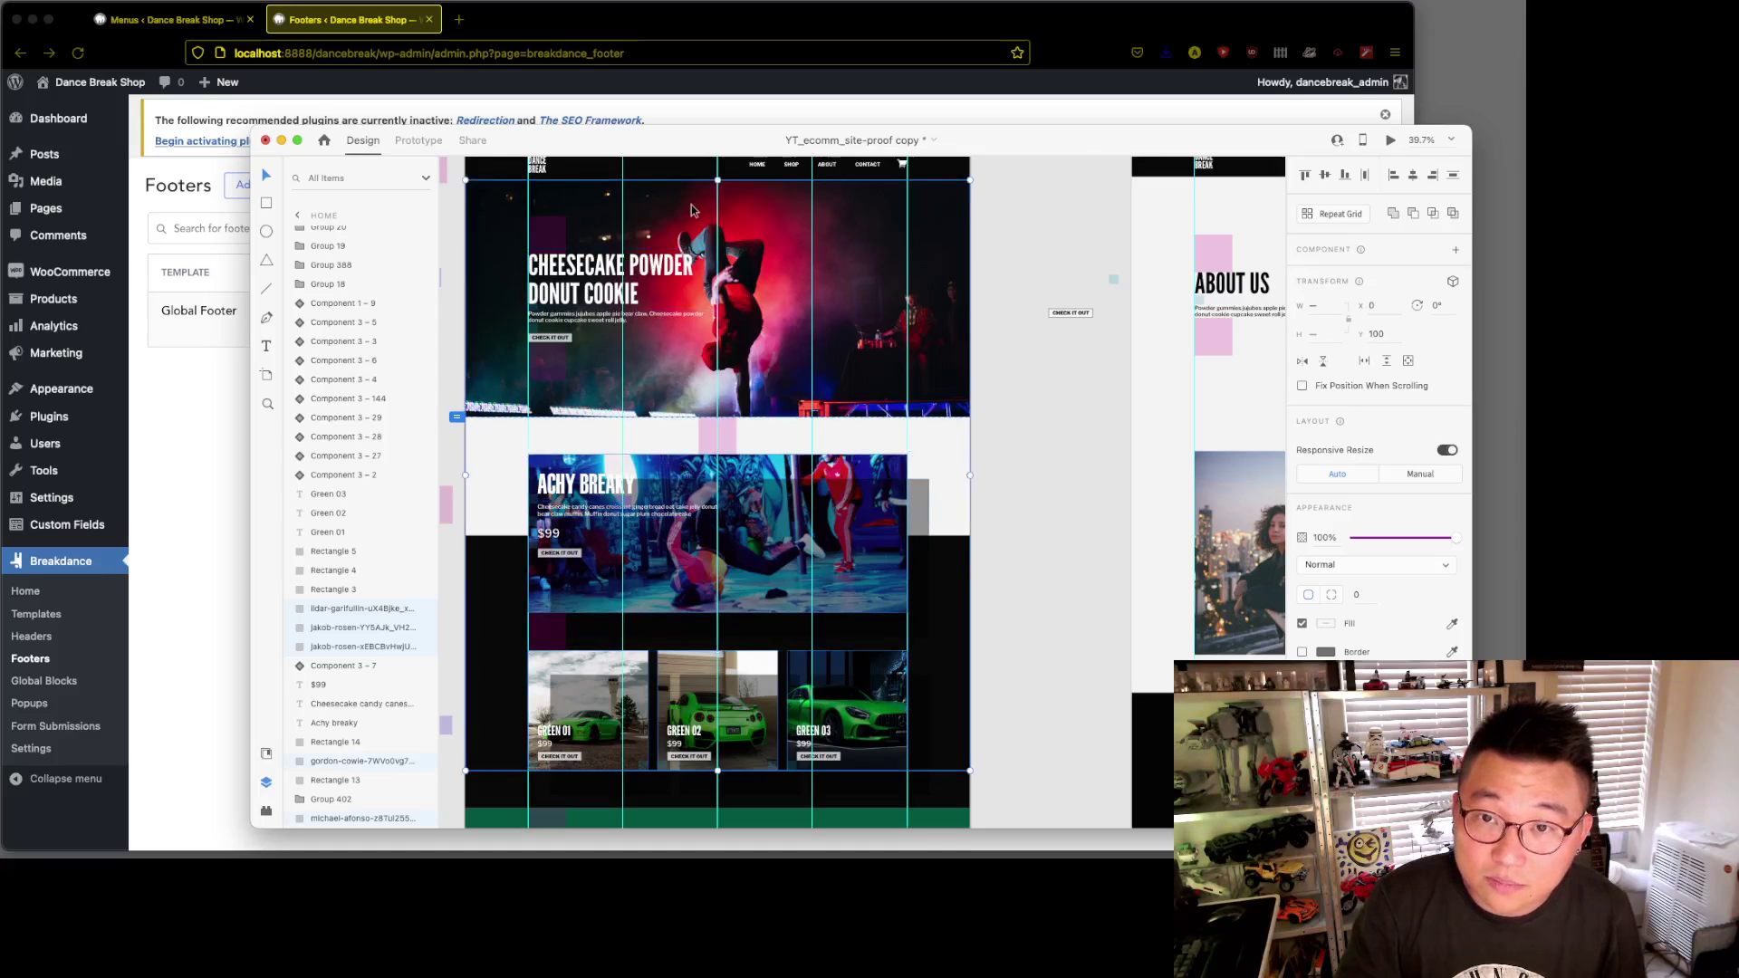
- Scroll through the mockup and select the dark Biscuit Brownie subscribe section group
scroll(876, 414, "down", 3)
scroll(877, 419, "down", 10)
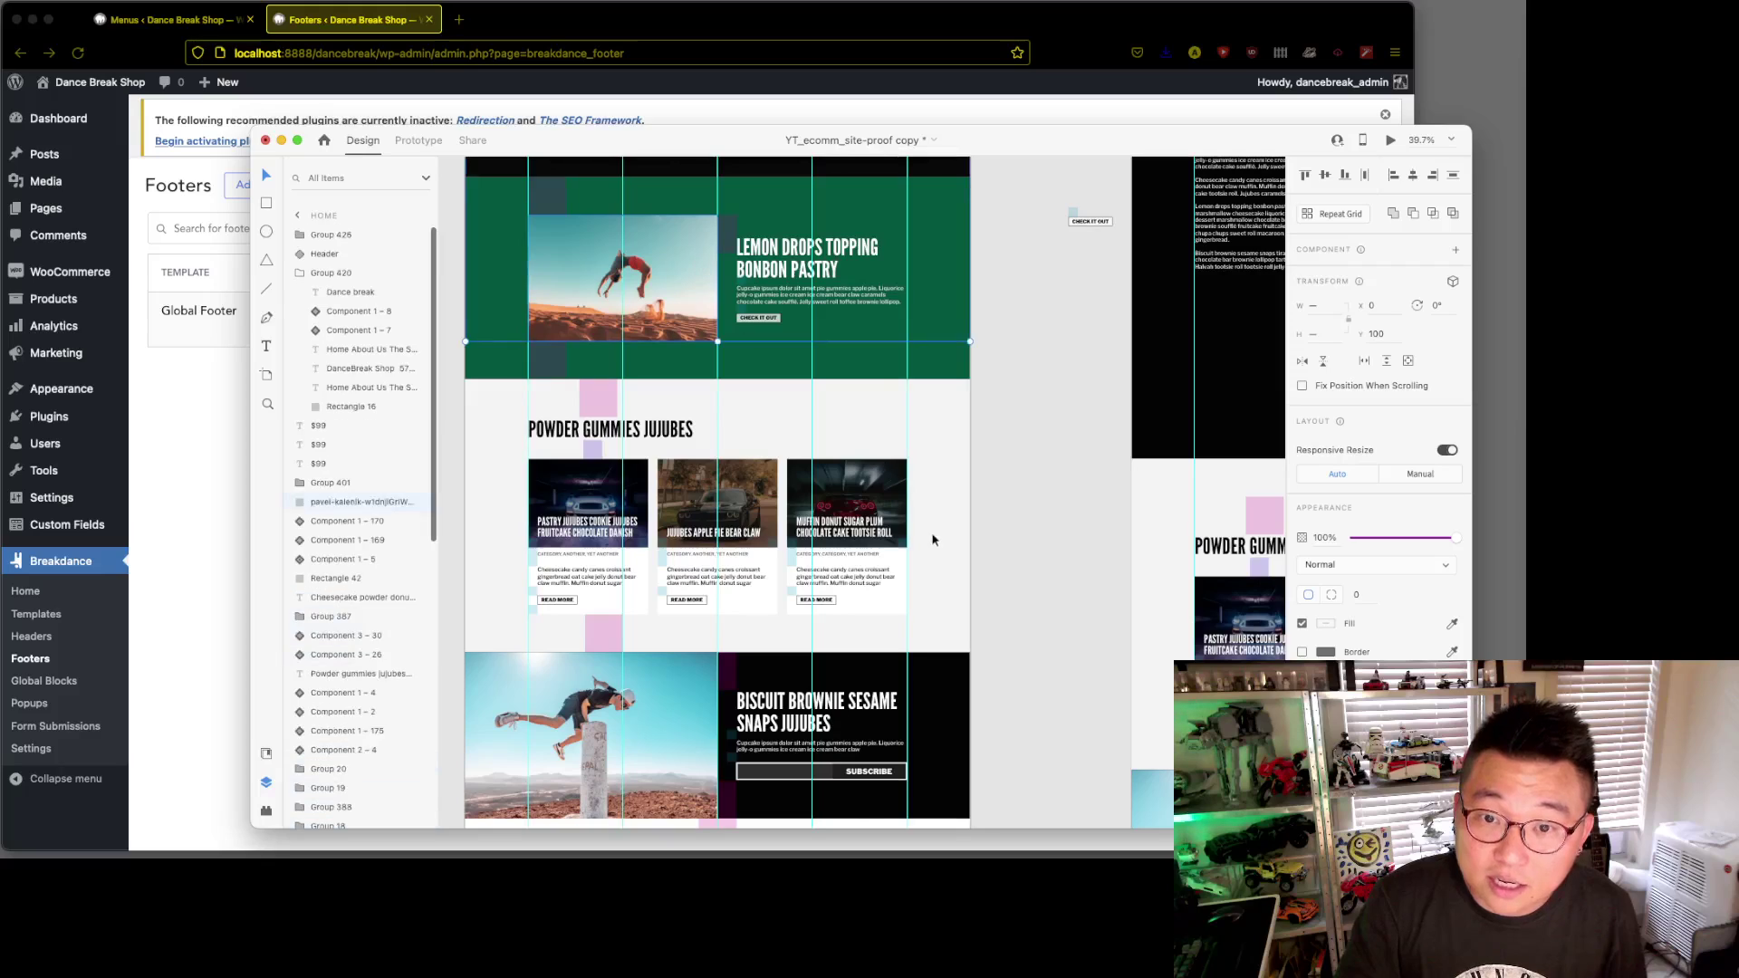
scroll(933, 539, "down", 6)
left_click(667, 270)
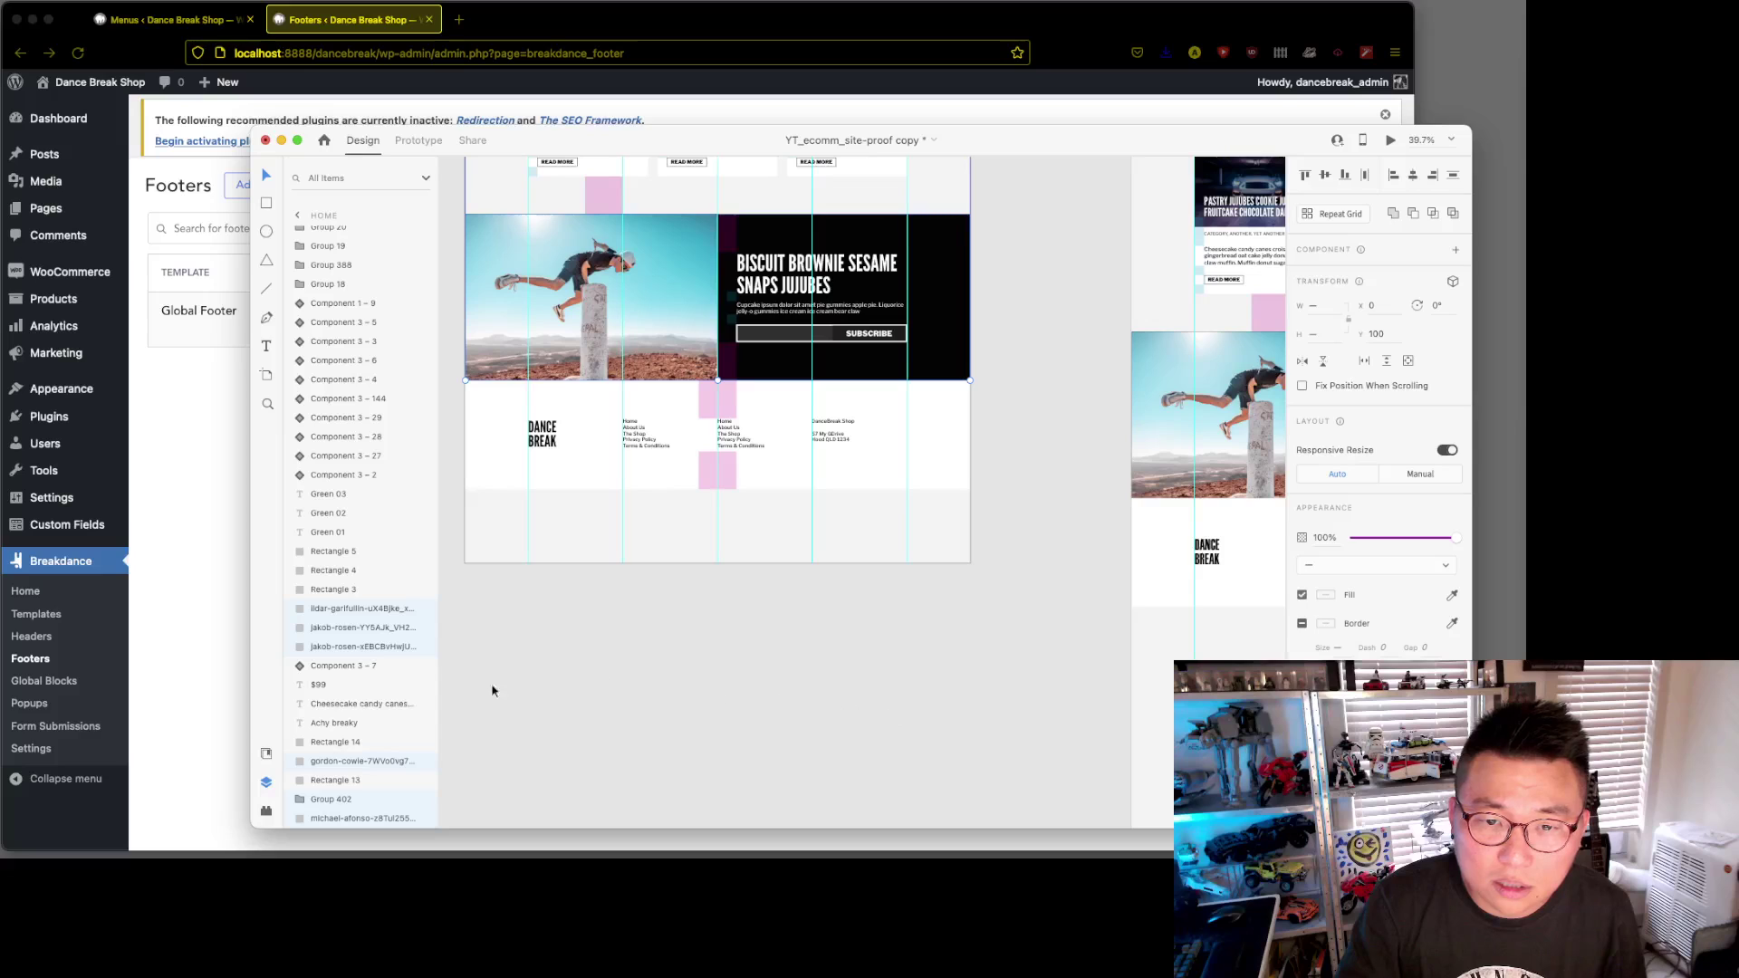
scroll(816, 685, "down", 7)
scroll(816, 685, "up", 3)
scroll(887, 686, "up", 8)
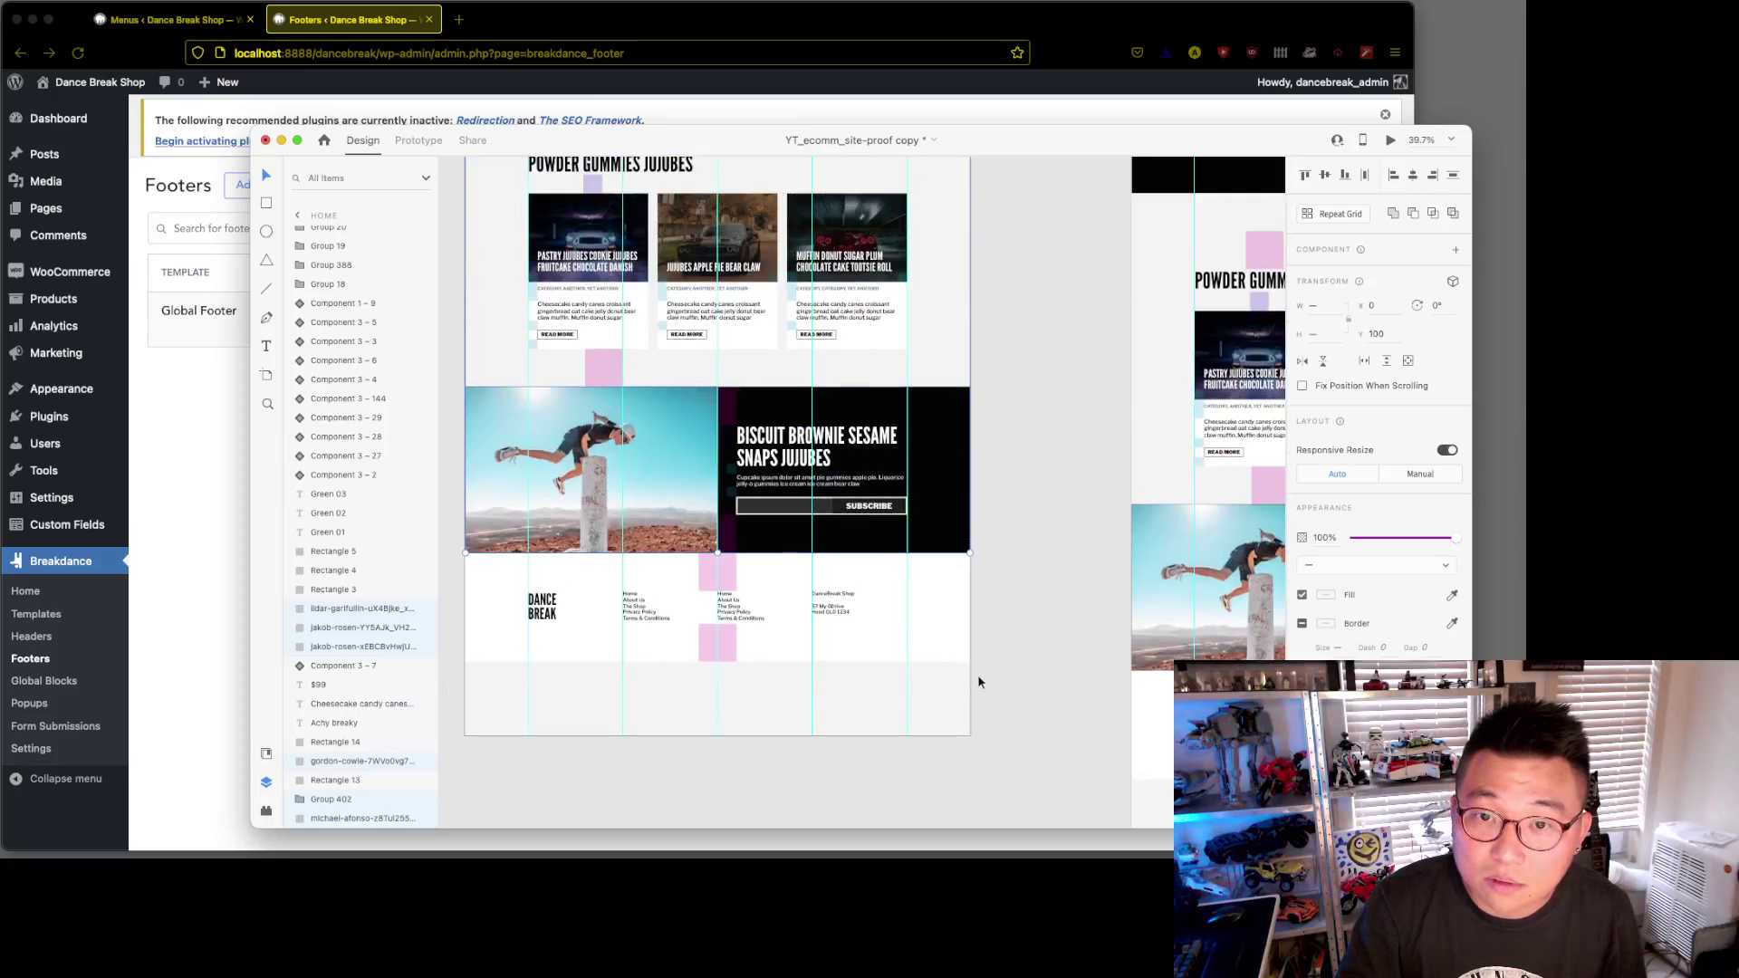
key("Escape")
scroll(991, 666, "up", 10)
scroll(992, 667, "down", 7)
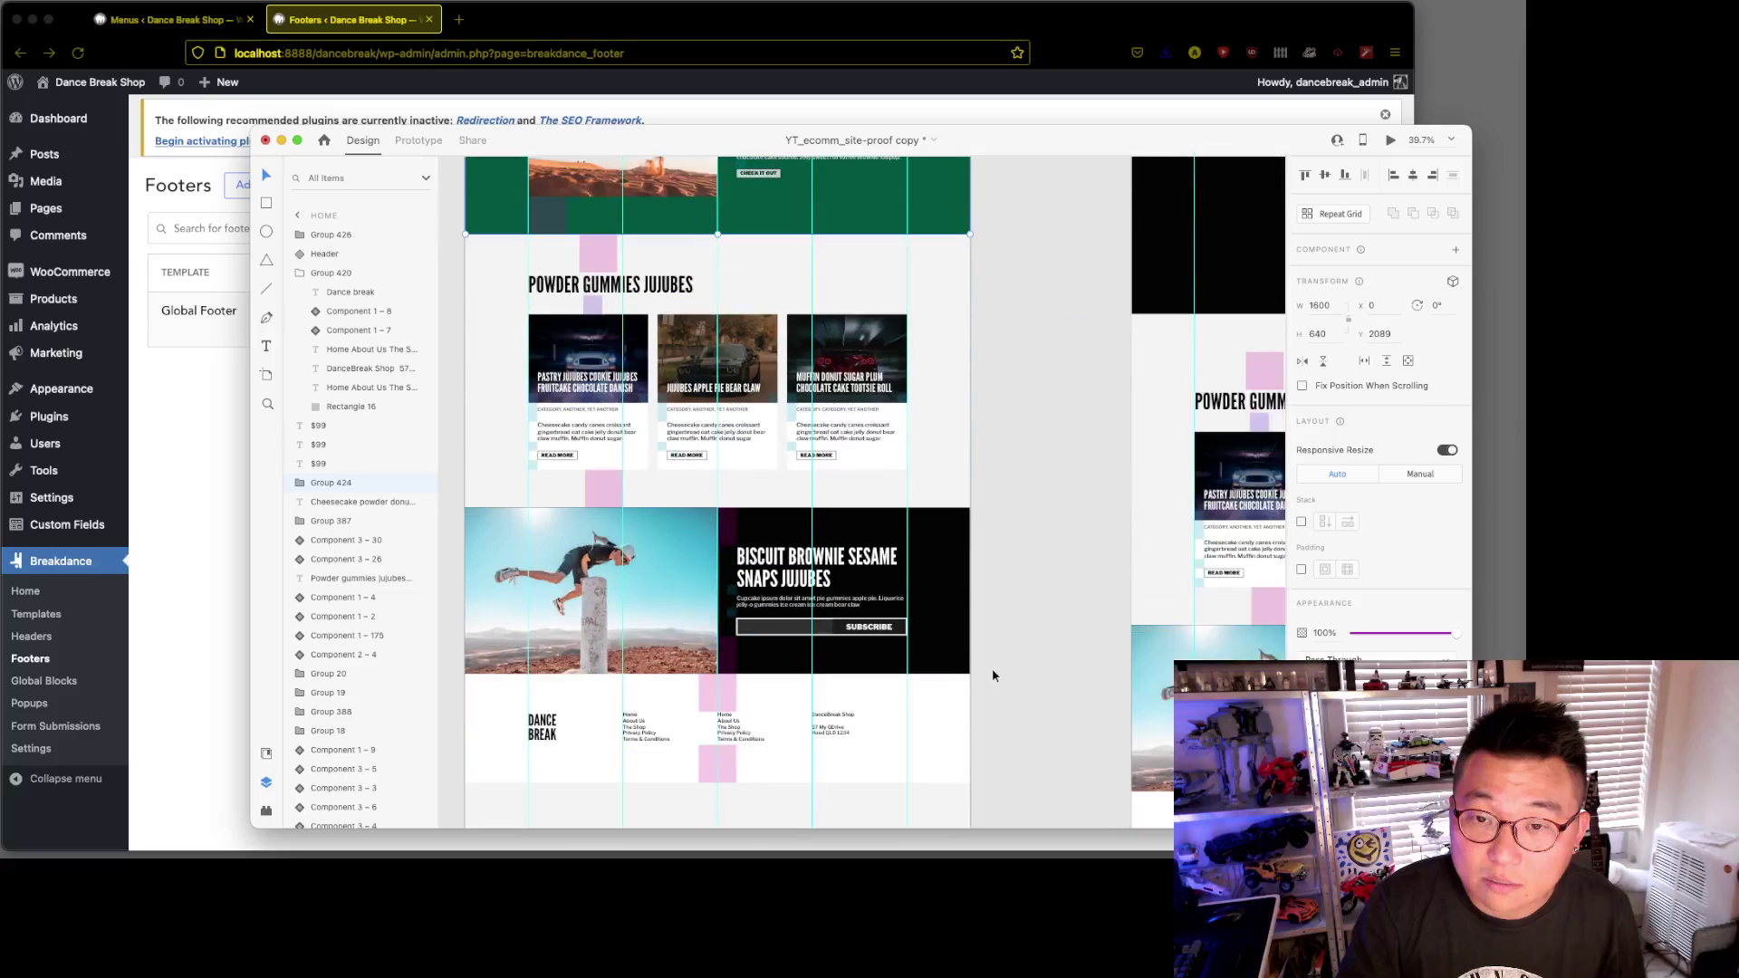
scroll(955, 502, "up", 8)
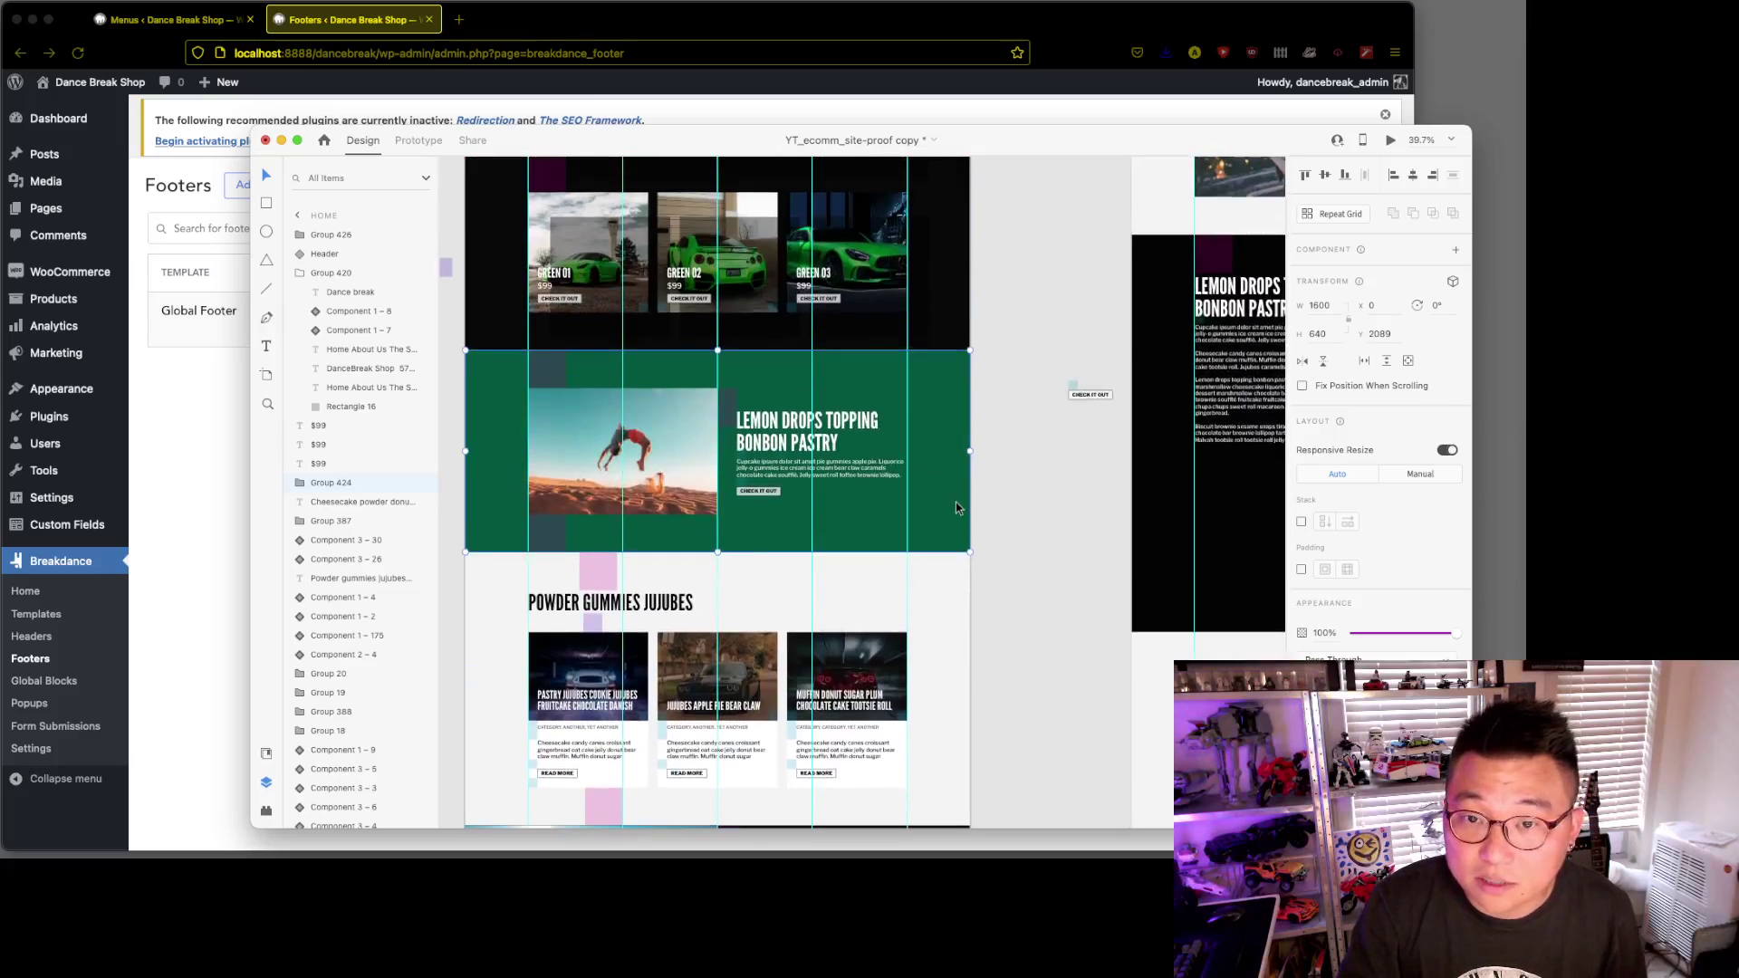
scroll(957, 506, "down", 2)
scroll(959, 507, "up", 8)
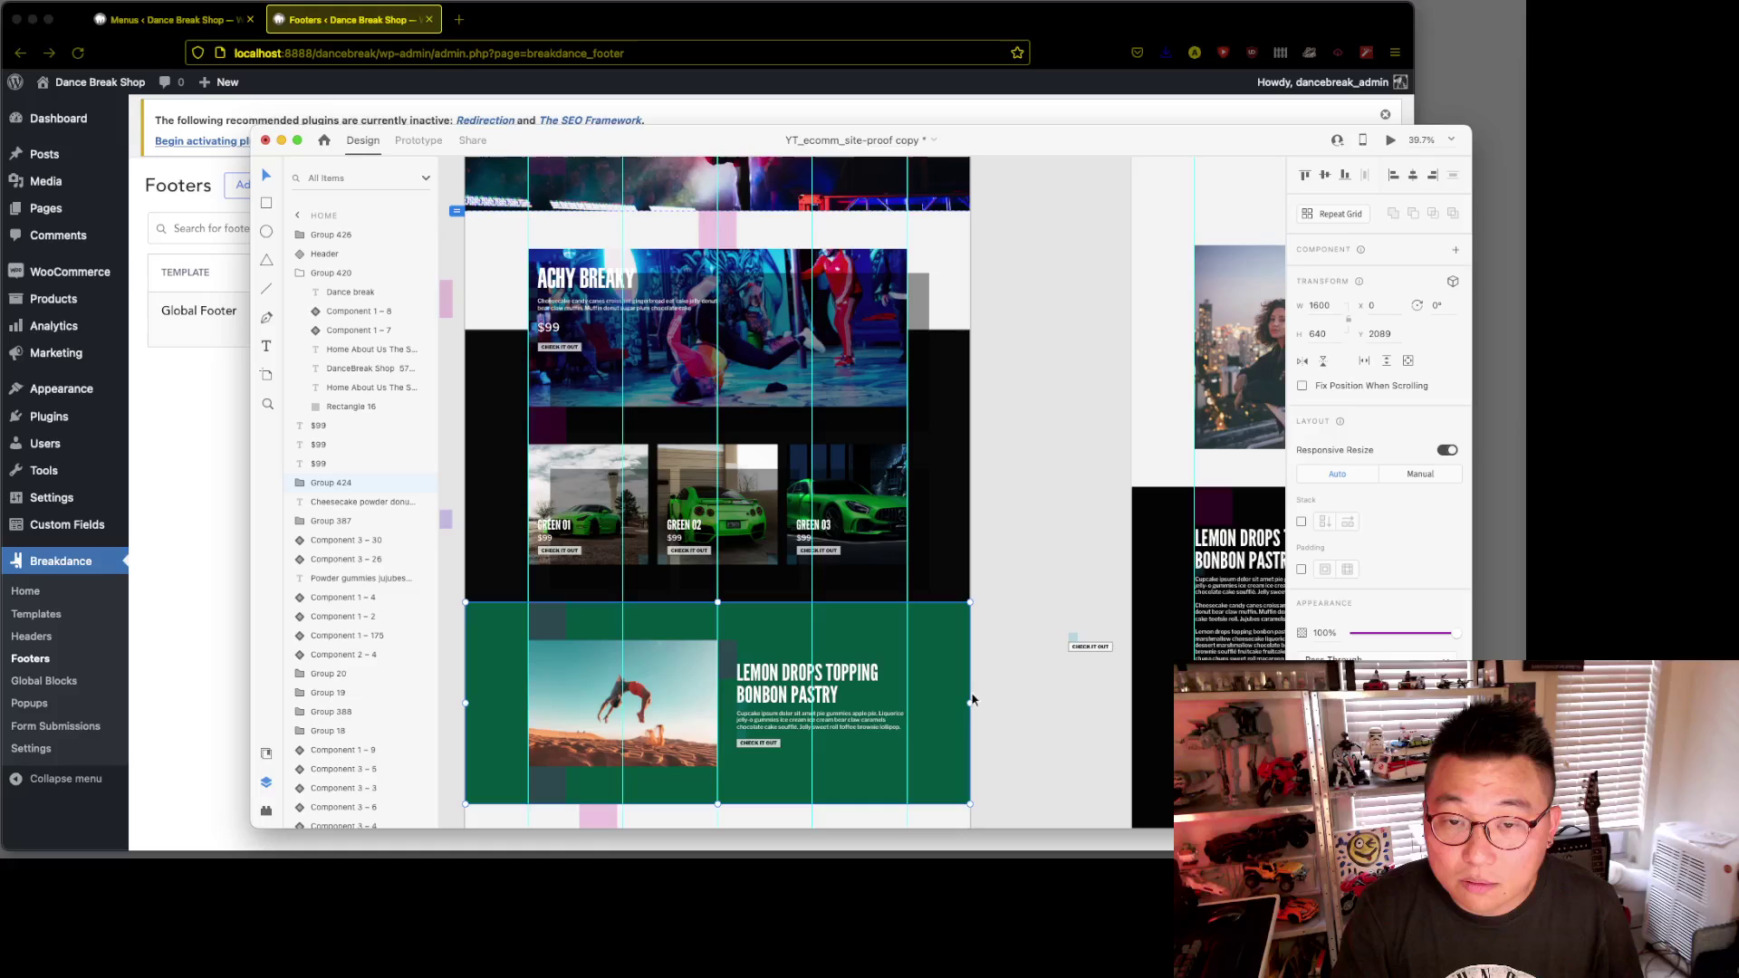
- Select the car cards, Lemon Drops desert photo and jumping-man photo, undoing an accidental move
left_click(715, 507)
left_click(1024, 486)
left_click(682, 669)
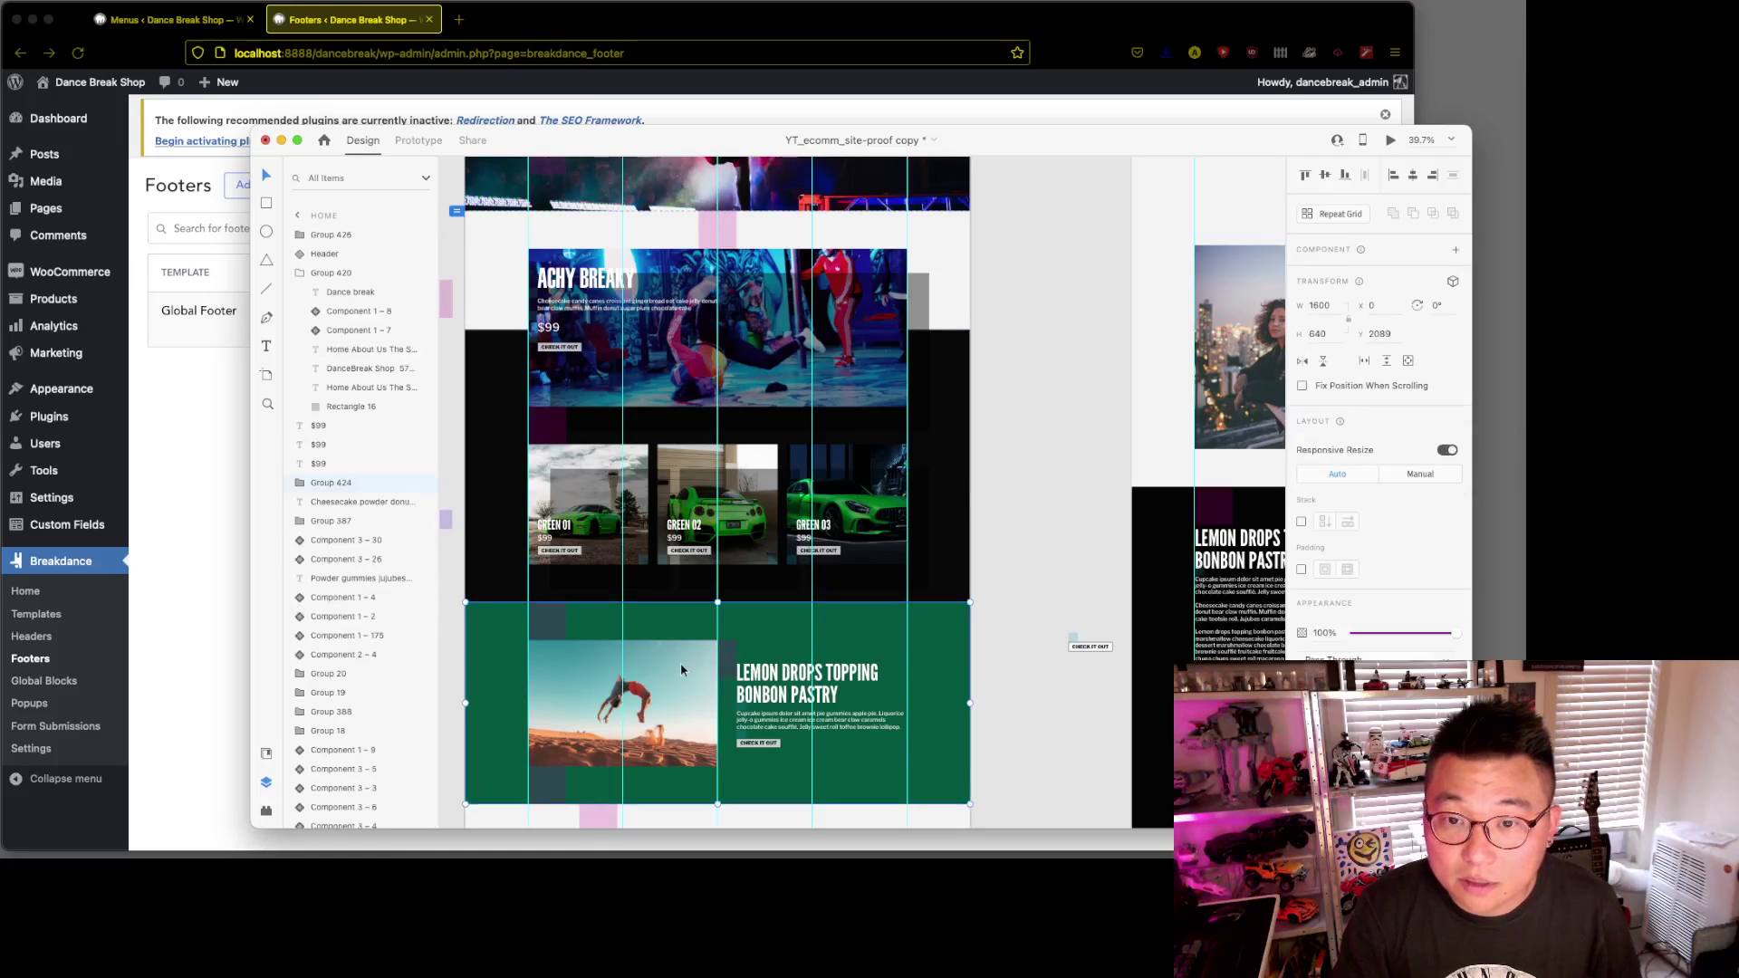
key("Escape")
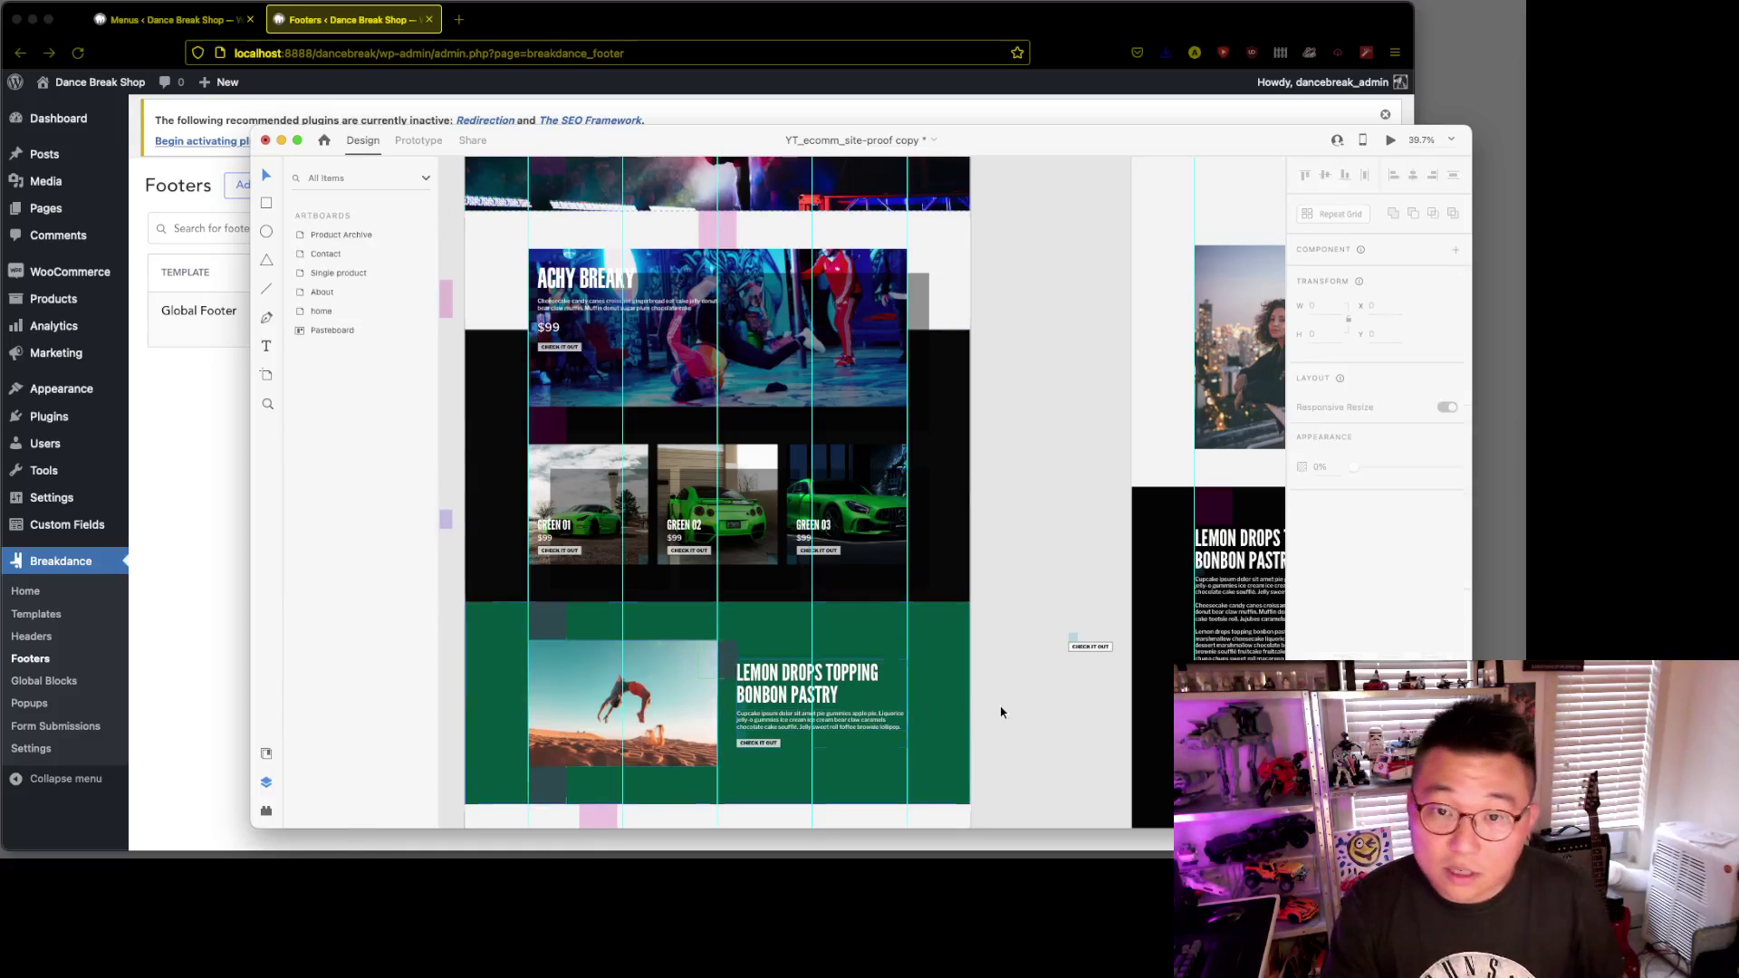
left_click(678, 706)
double_click(679, 659)
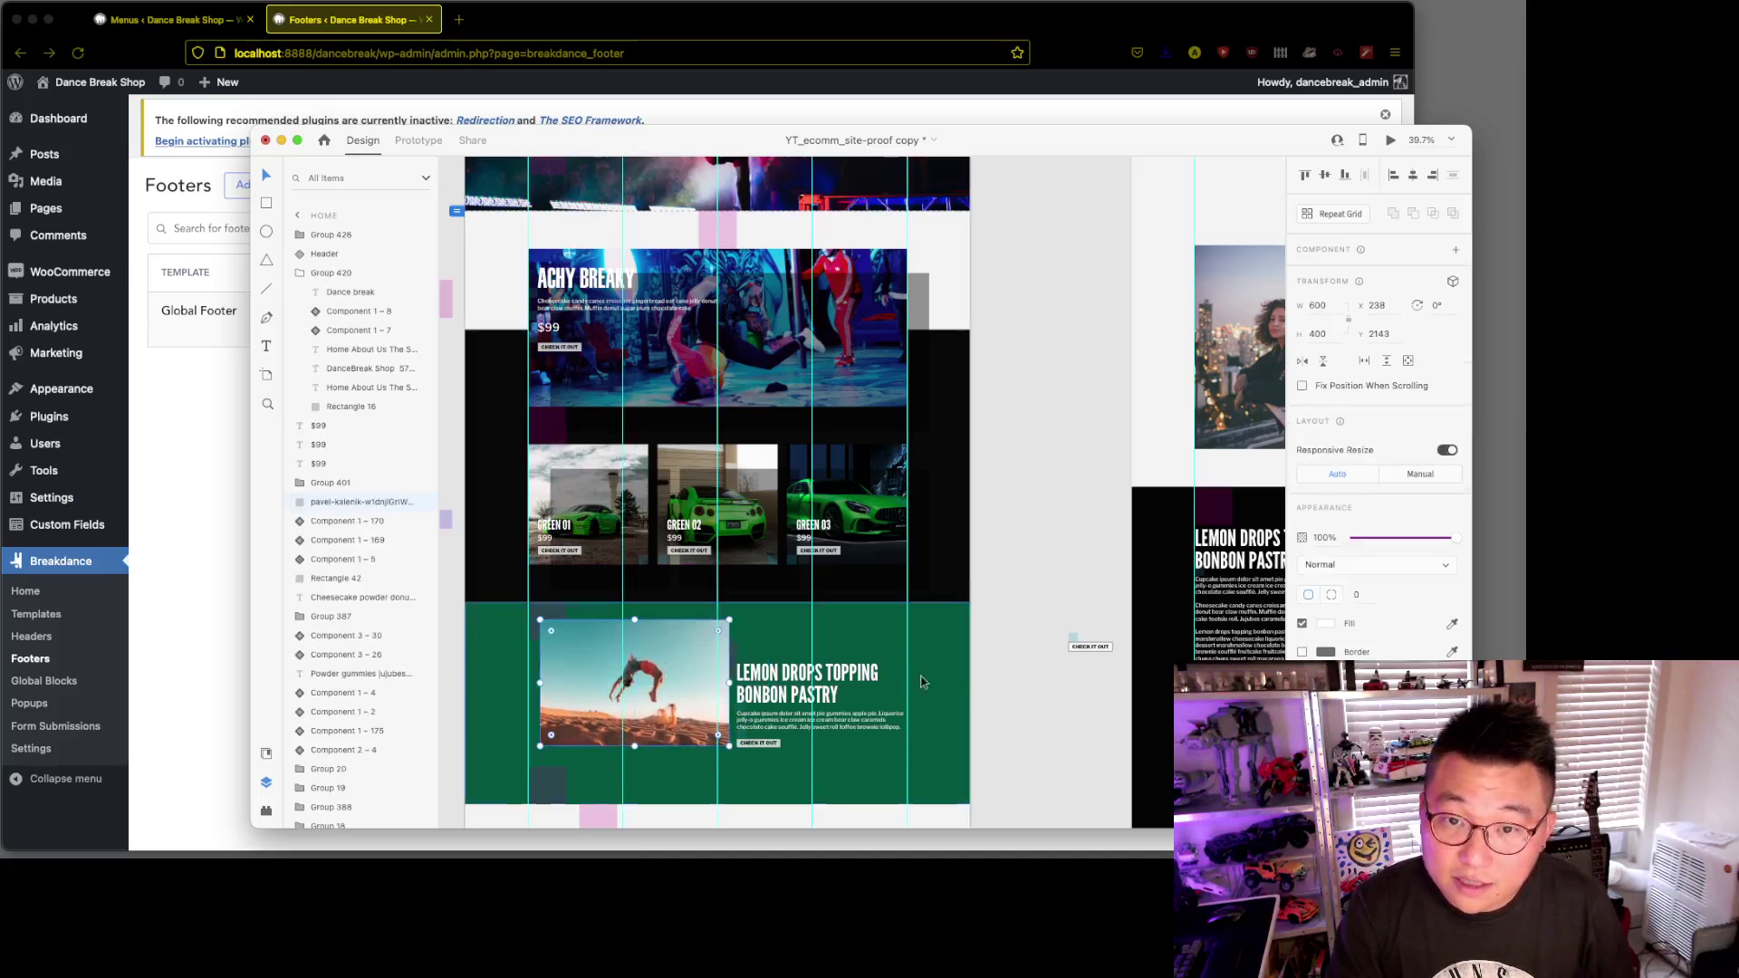
scroll(1052, 677, "down", 7)
left_click(671, 564)
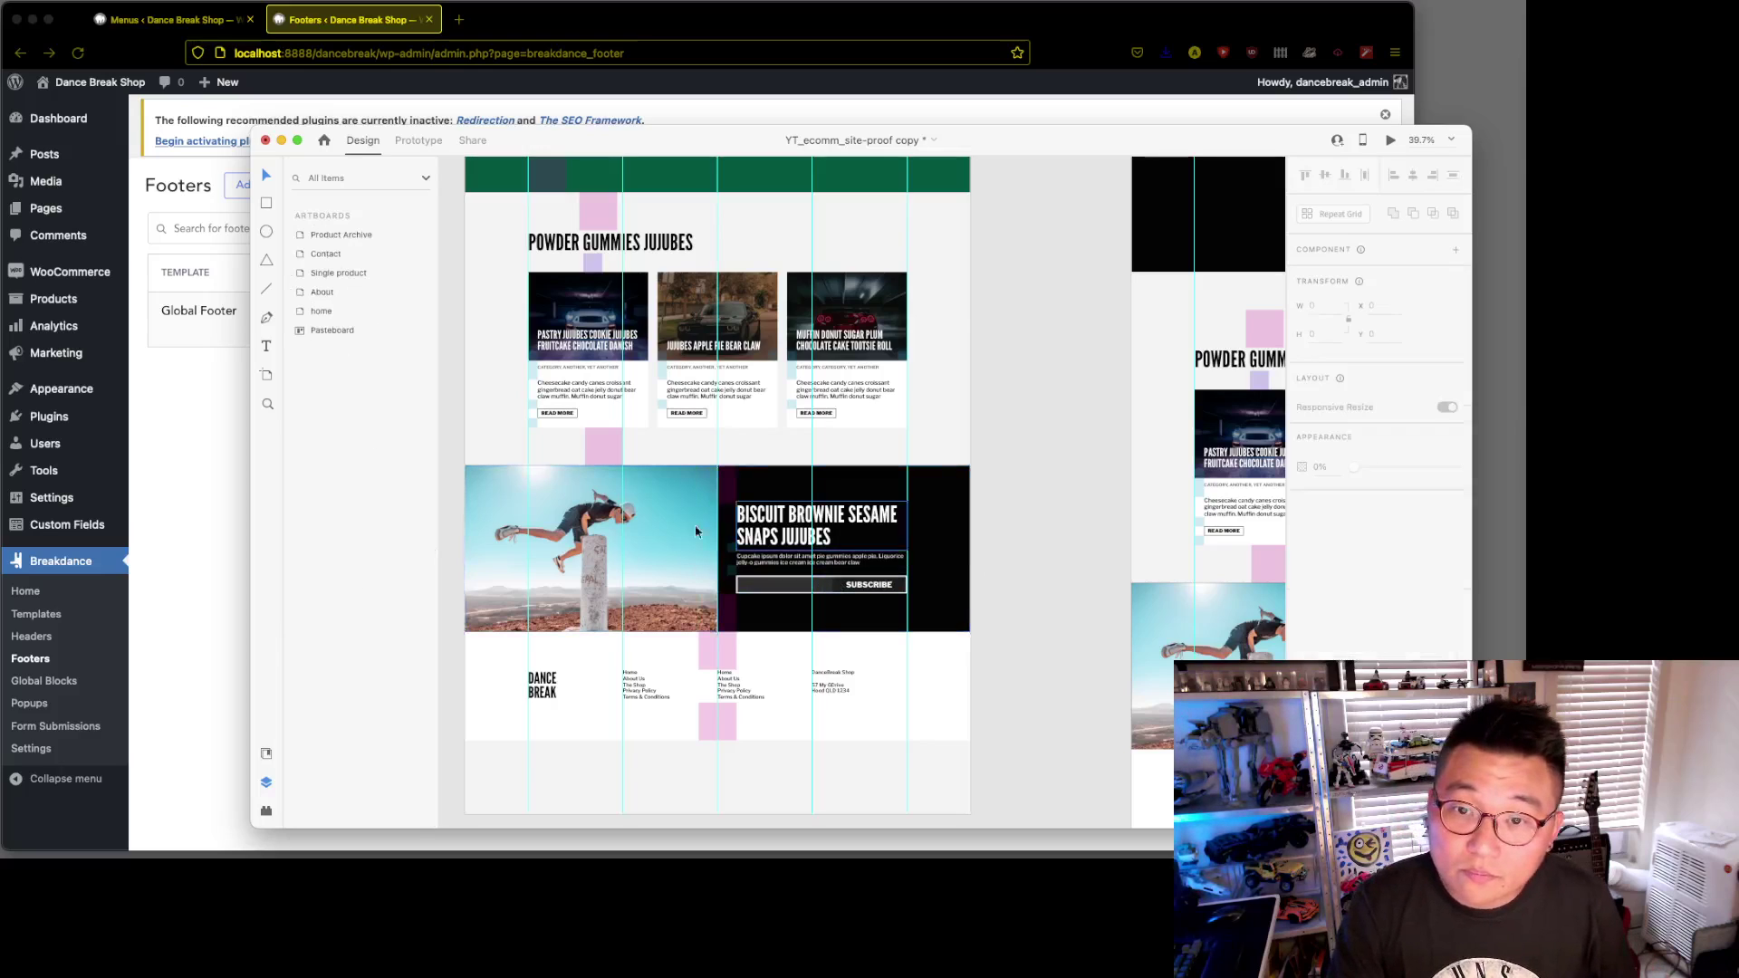
double_click(694, 525)
left_click_drag(652, 516, 679, 504)
key("super+z")
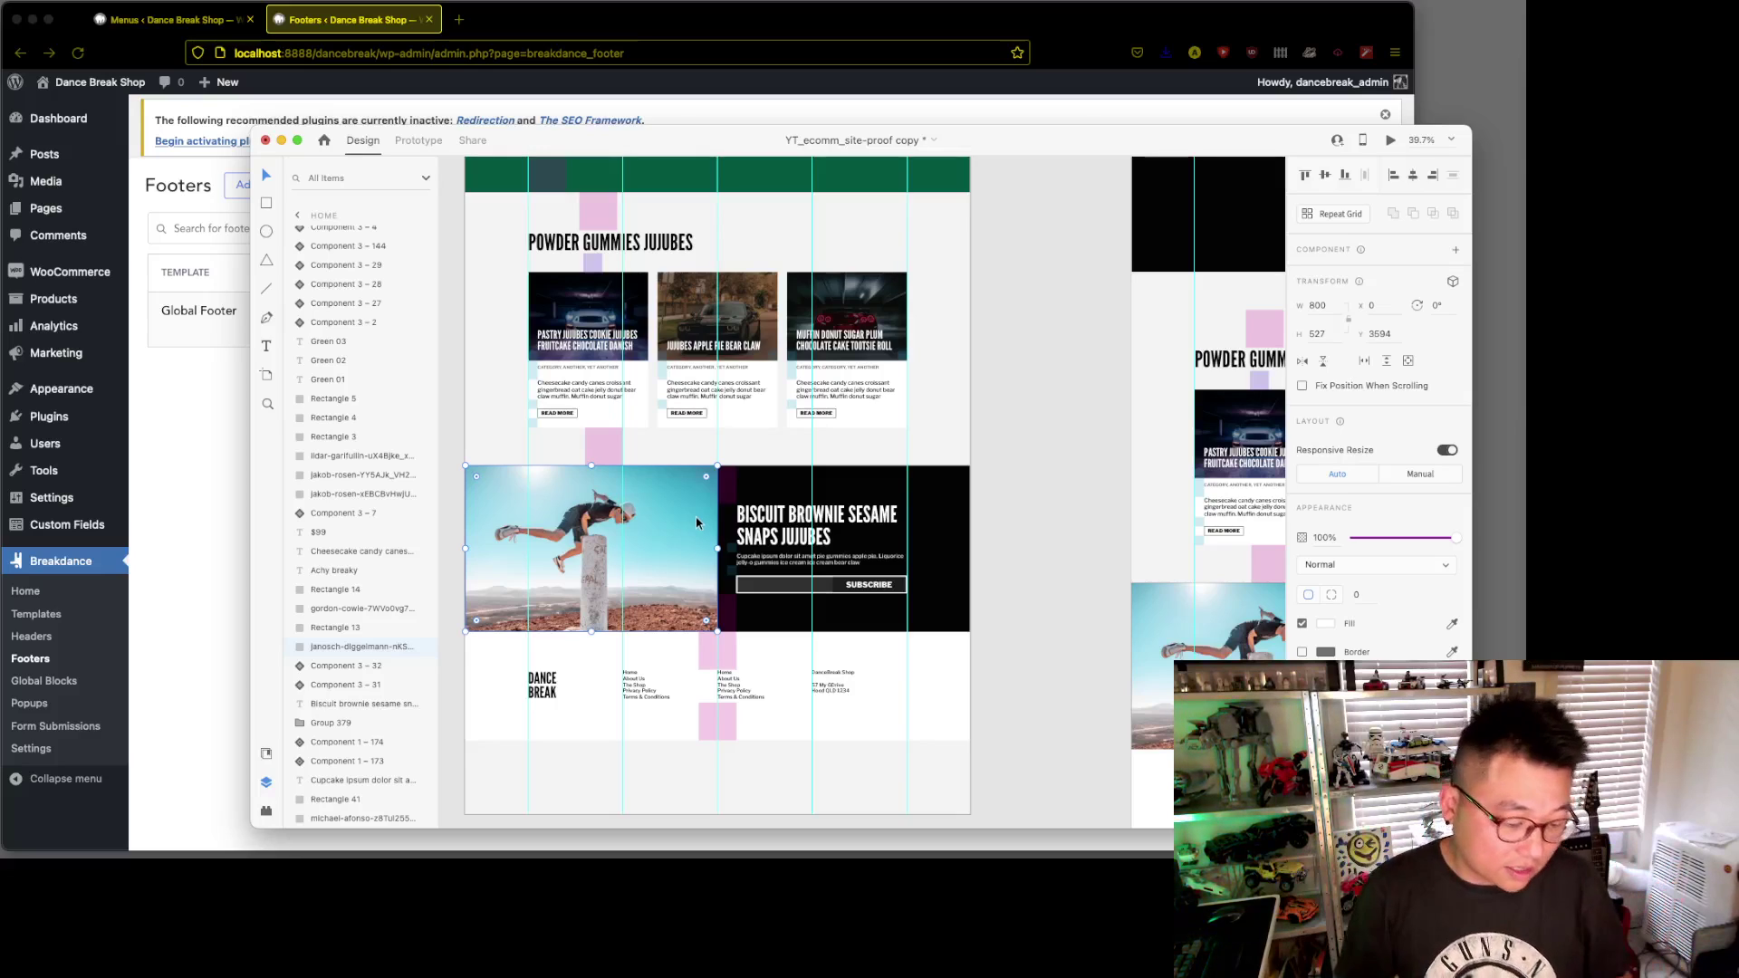
- Multi-select the Lemon Drops, three Green car, Achy Breaky and Cheesecake hero images
scroll(936, 547, "up", 5)
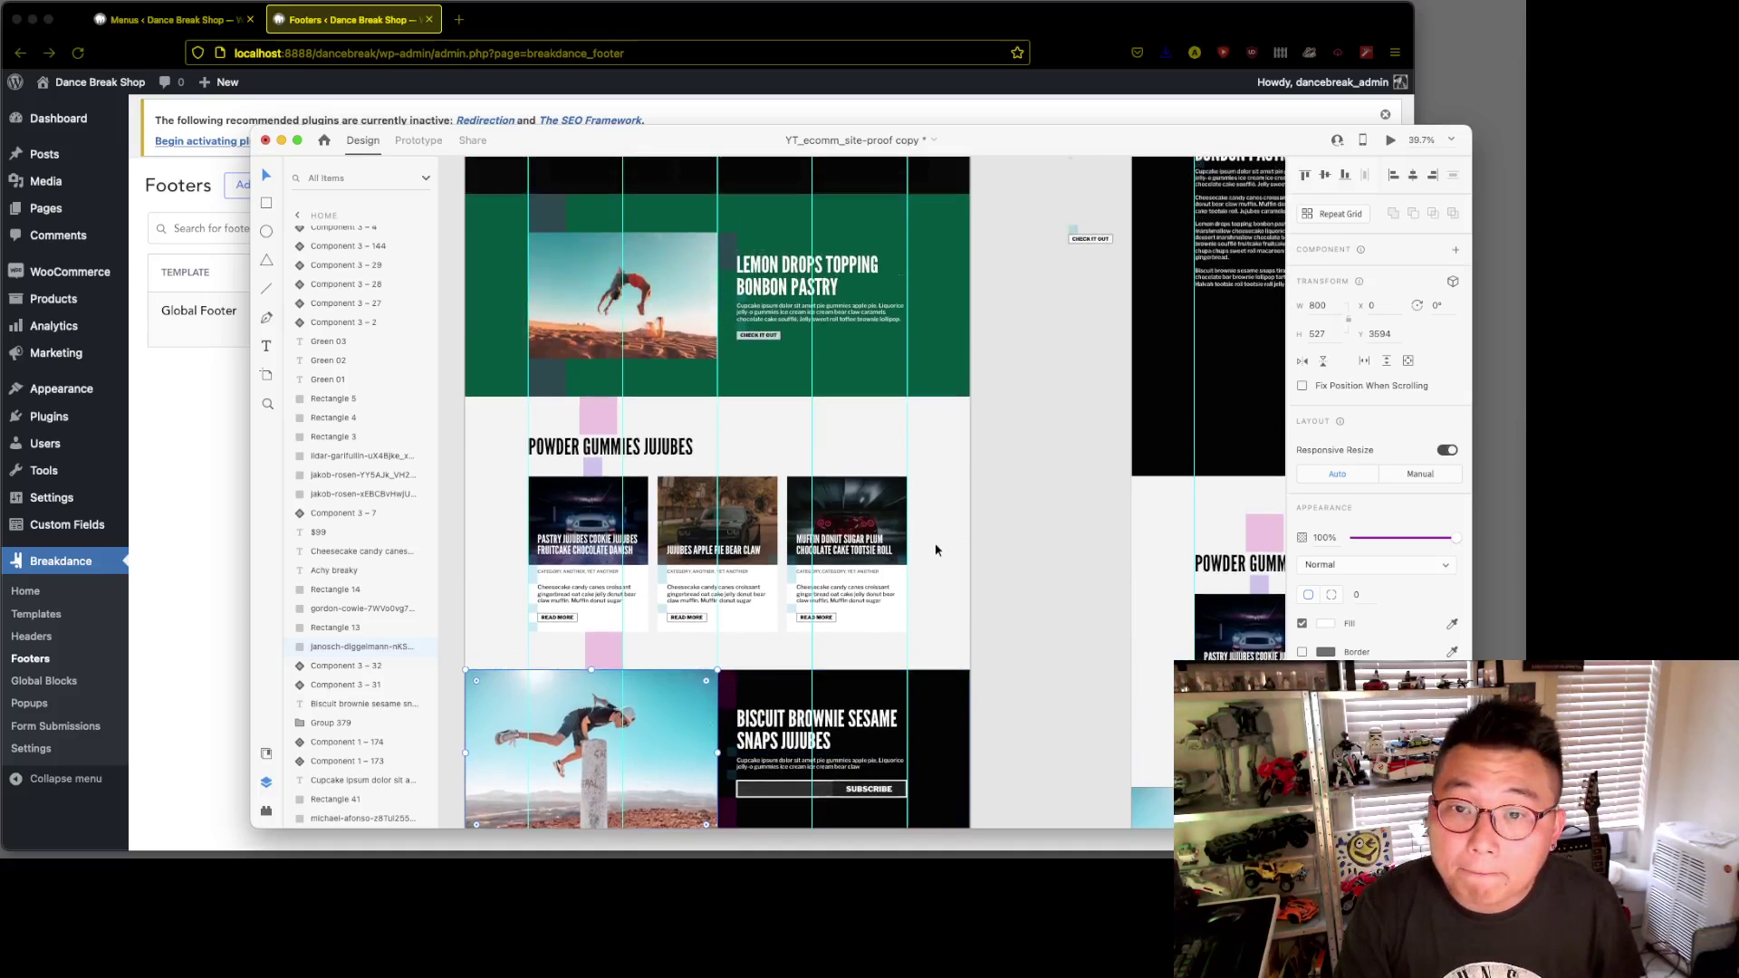
scroll(1114, 496, "up", 5)
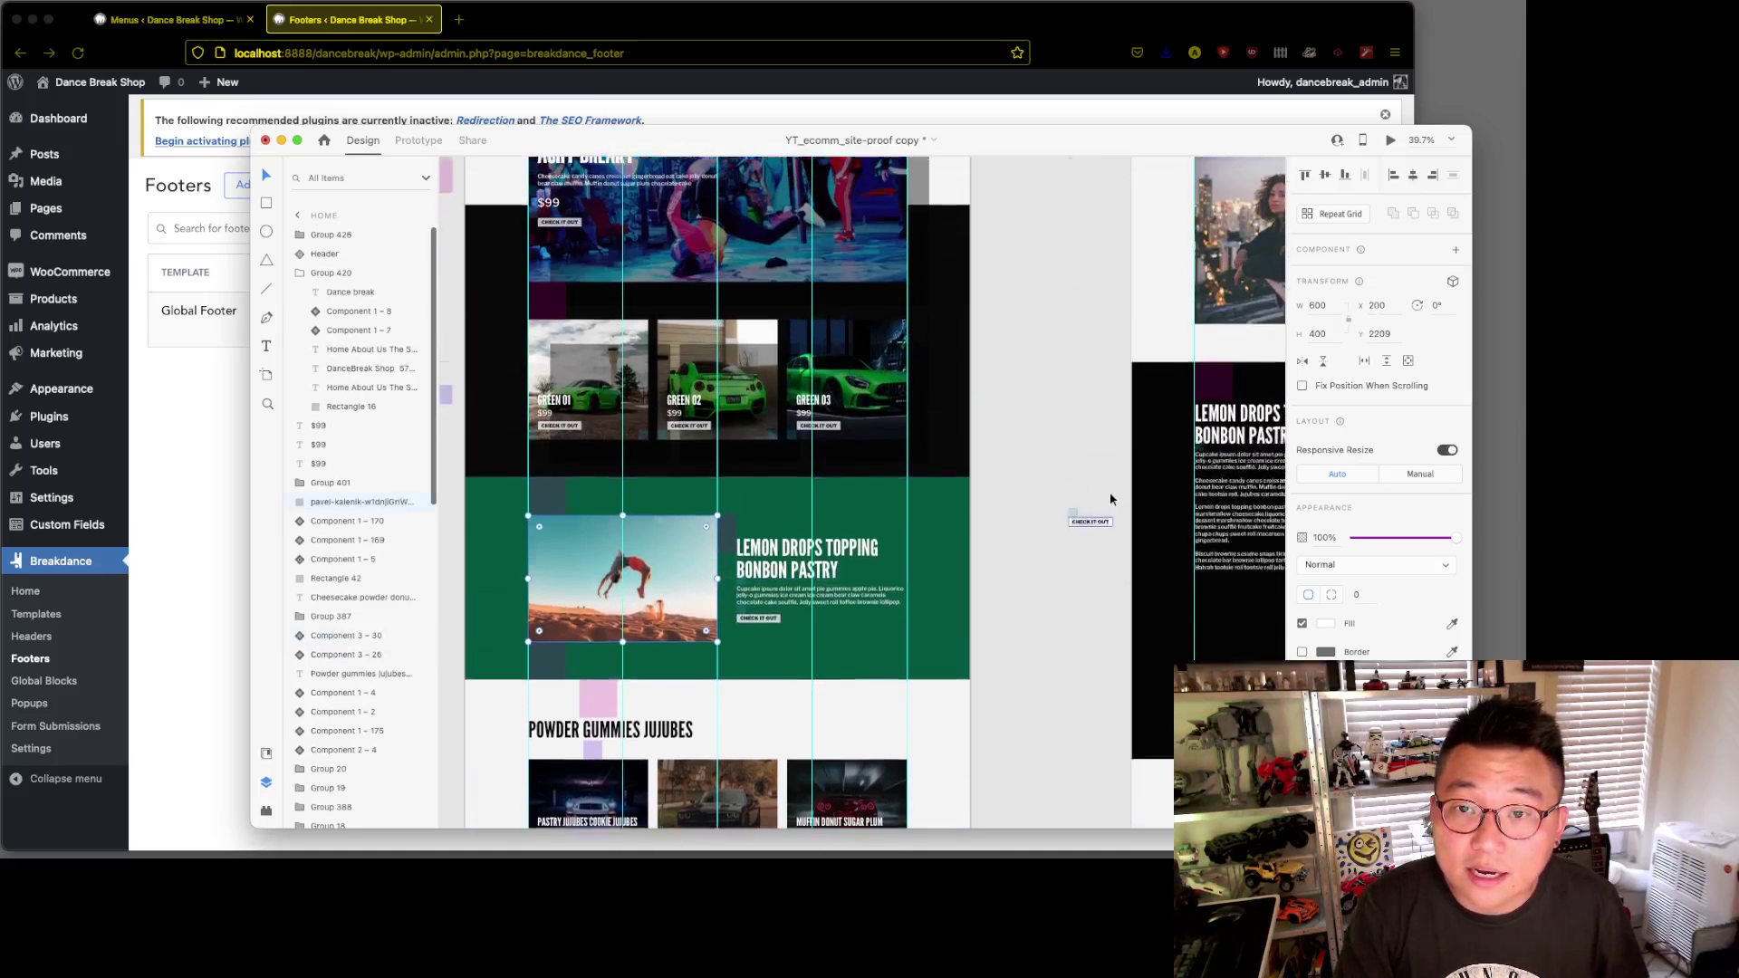
left_click(895, 355)
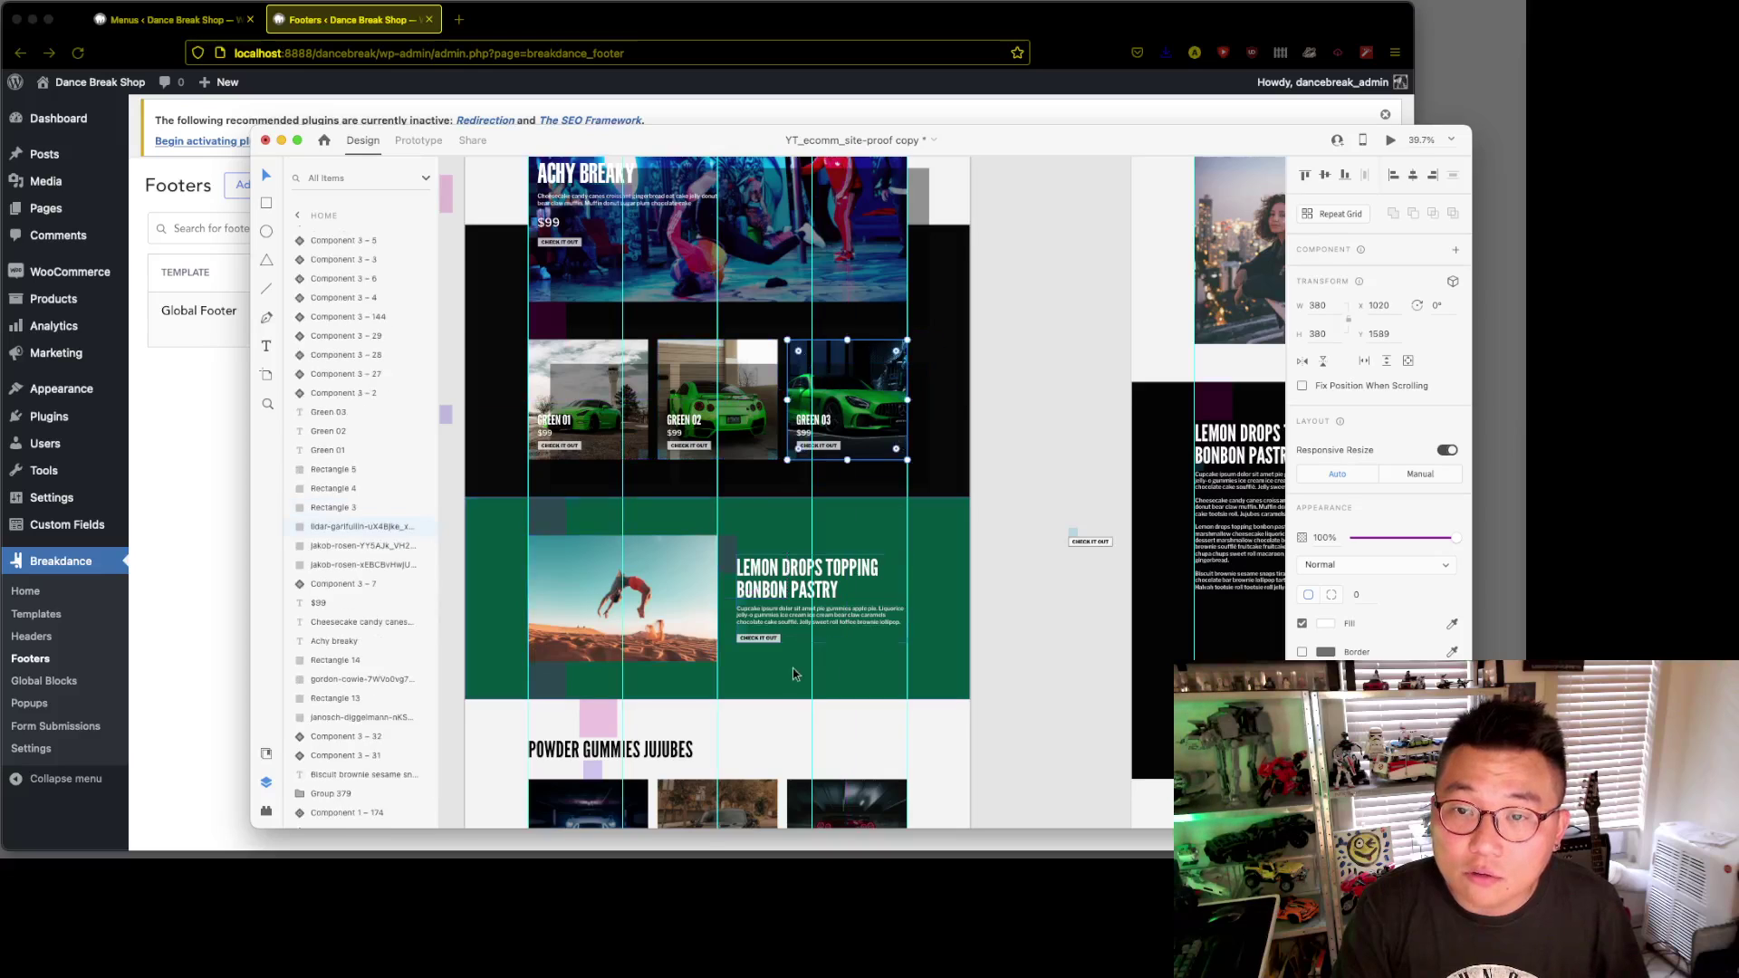
scroll(684, 658, "down", 8)
scroll(684, 658, "up", 6)
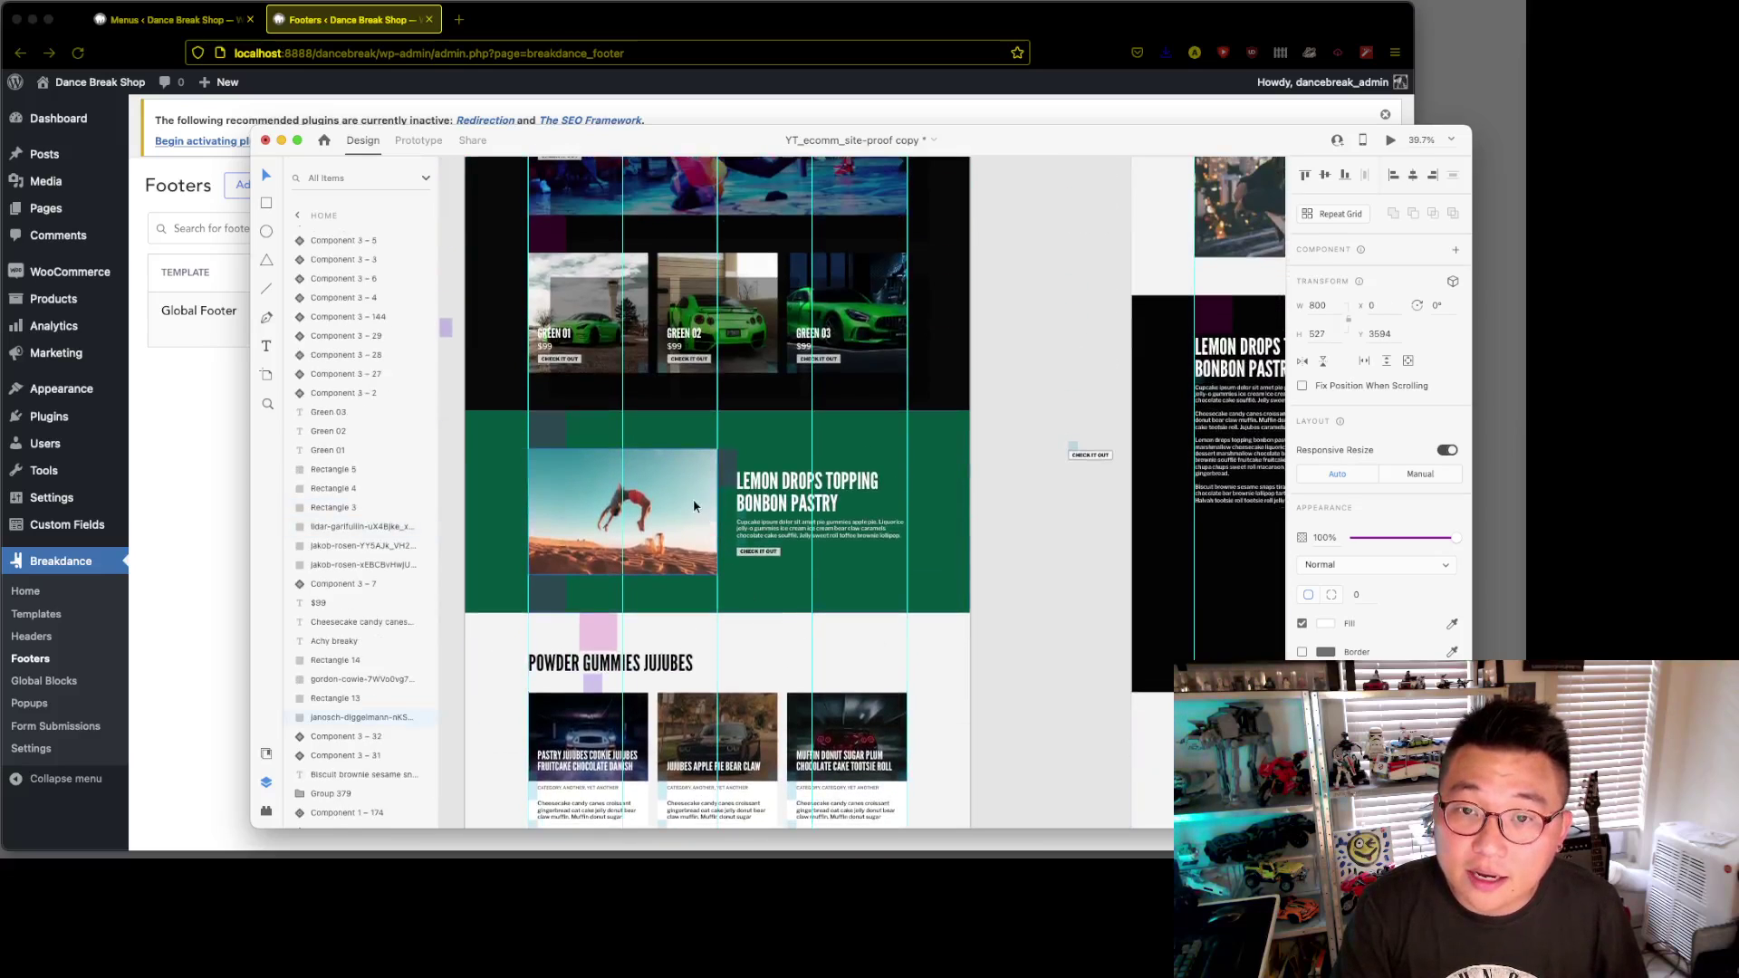
left_click(625, 512)
left_click(598, 301, "shift")
left_click(716, 299, "shift")
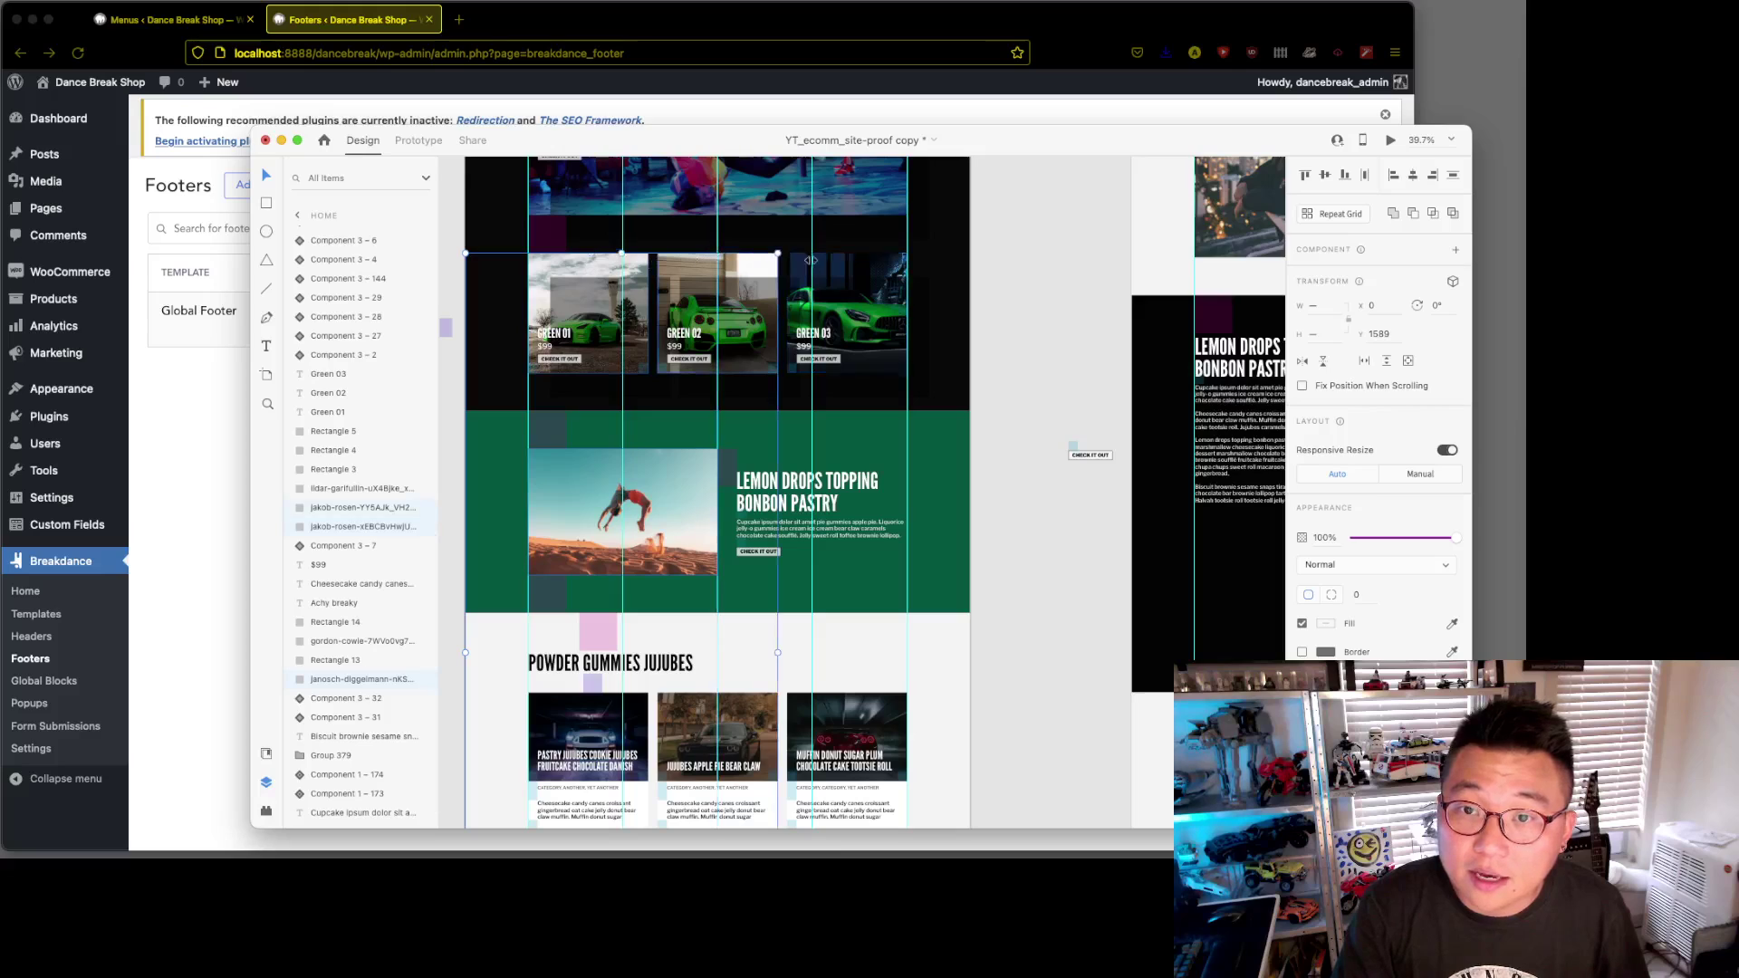
left_click(851, 280, "shift")
scroll(854, 278, "up", 6)
left_click(884, 378, "shift")
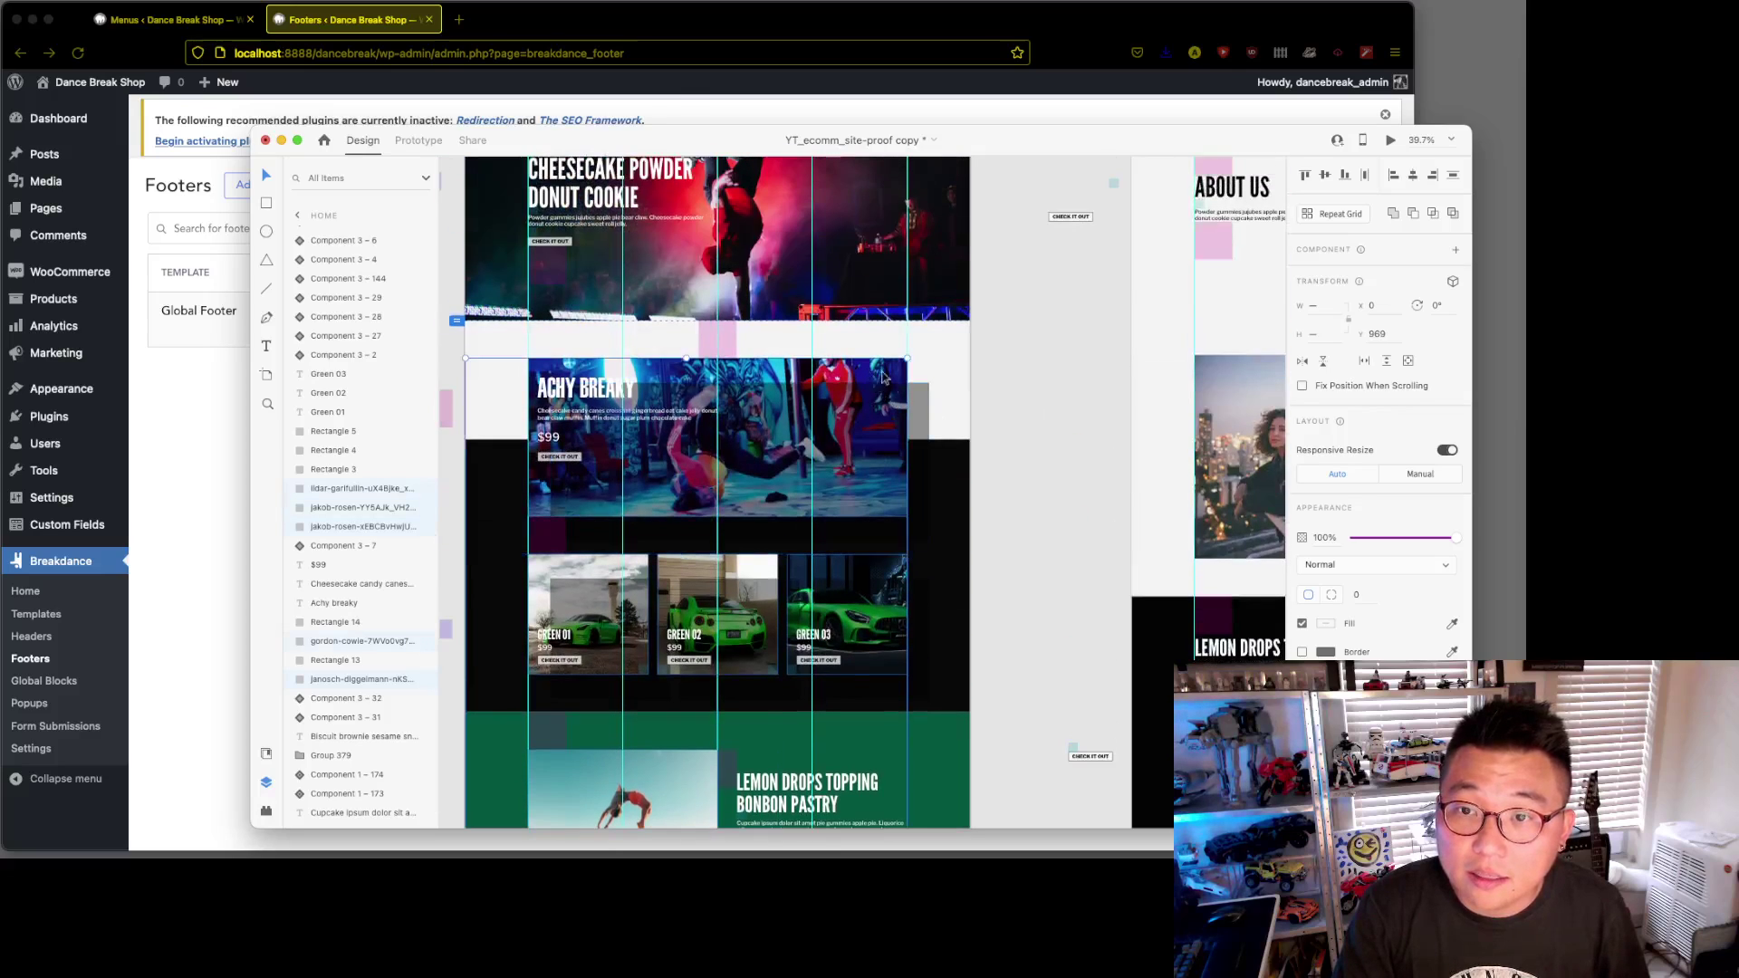
scroll(1057, 481, "up", 4)
scroll(1057, 481, "up", 2)
left_click(951, 539, "shift")
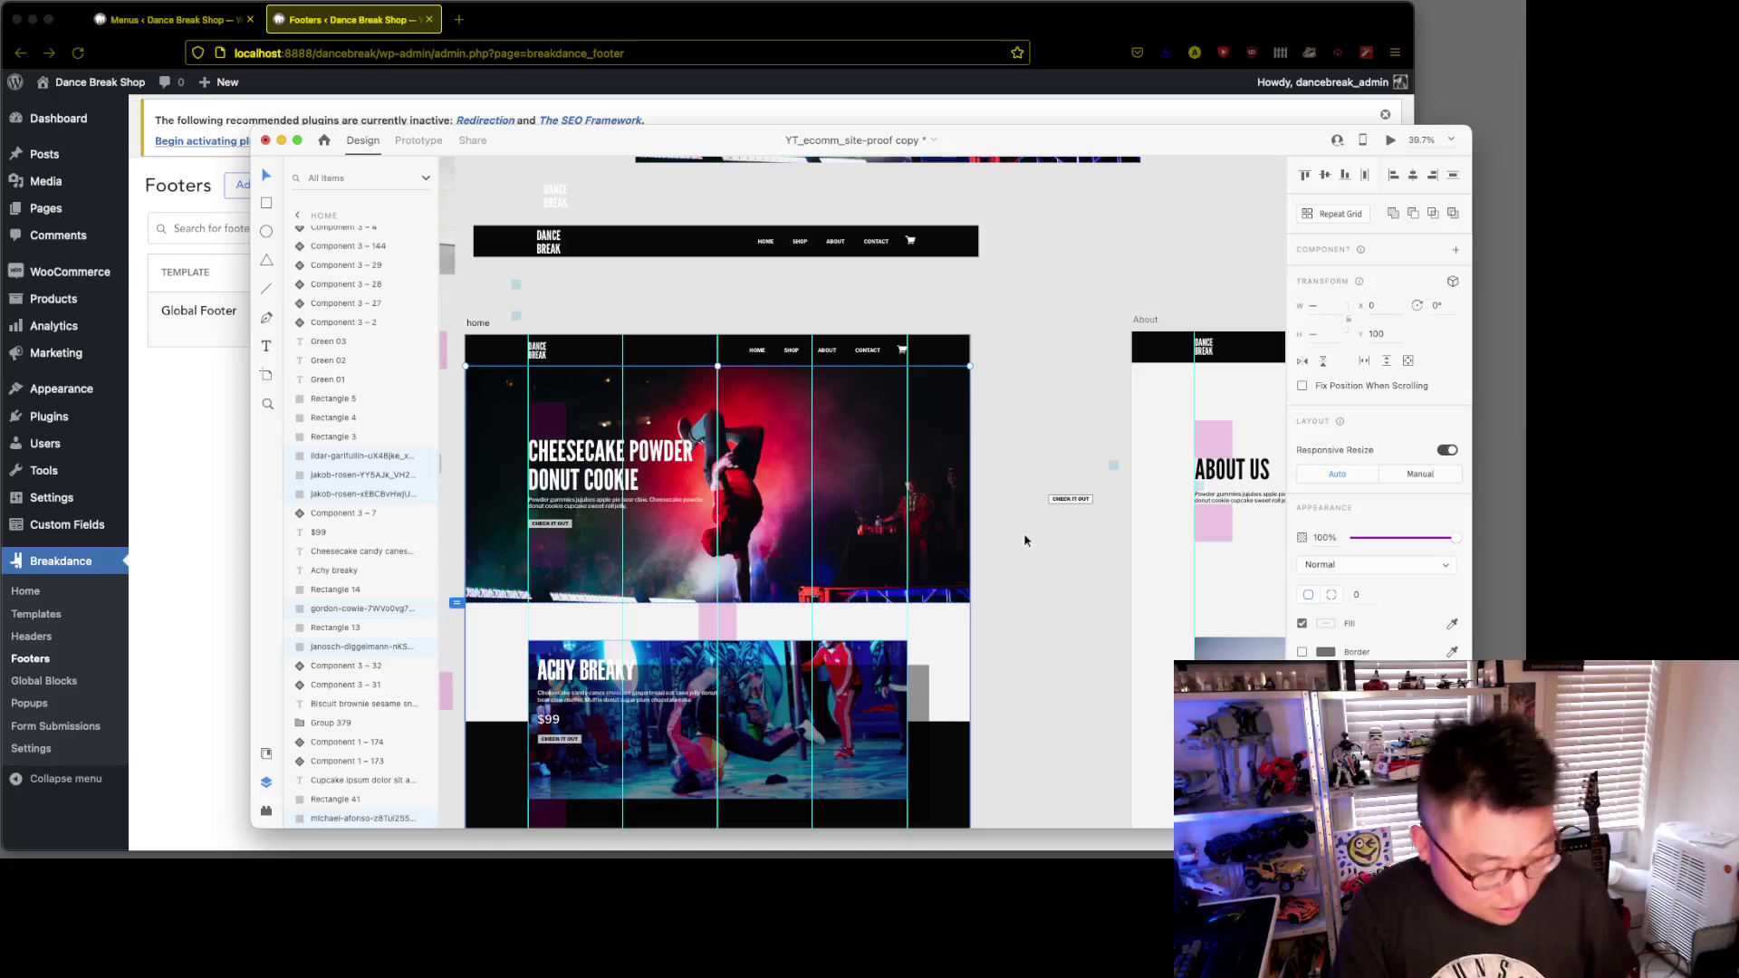
- Export the selected photos to the Exports folder as JPG, quality 80%, size 1.5x
key("super+e")
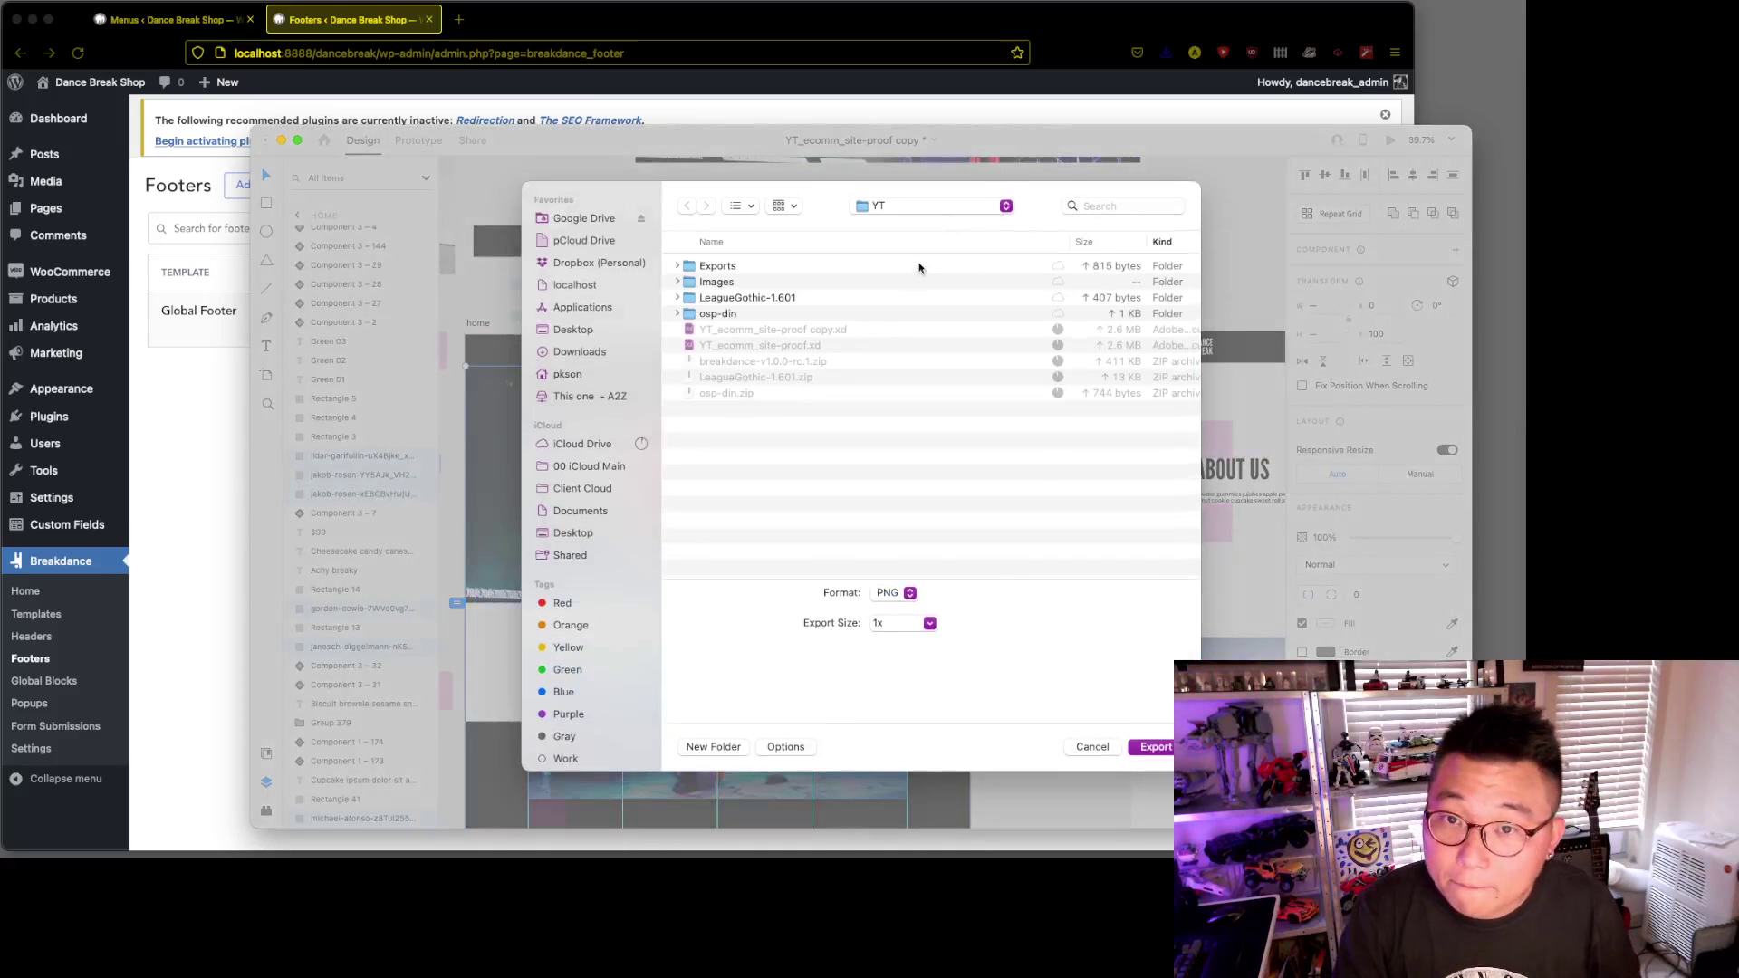
double_click(736, 270)
left_click(892, 593)
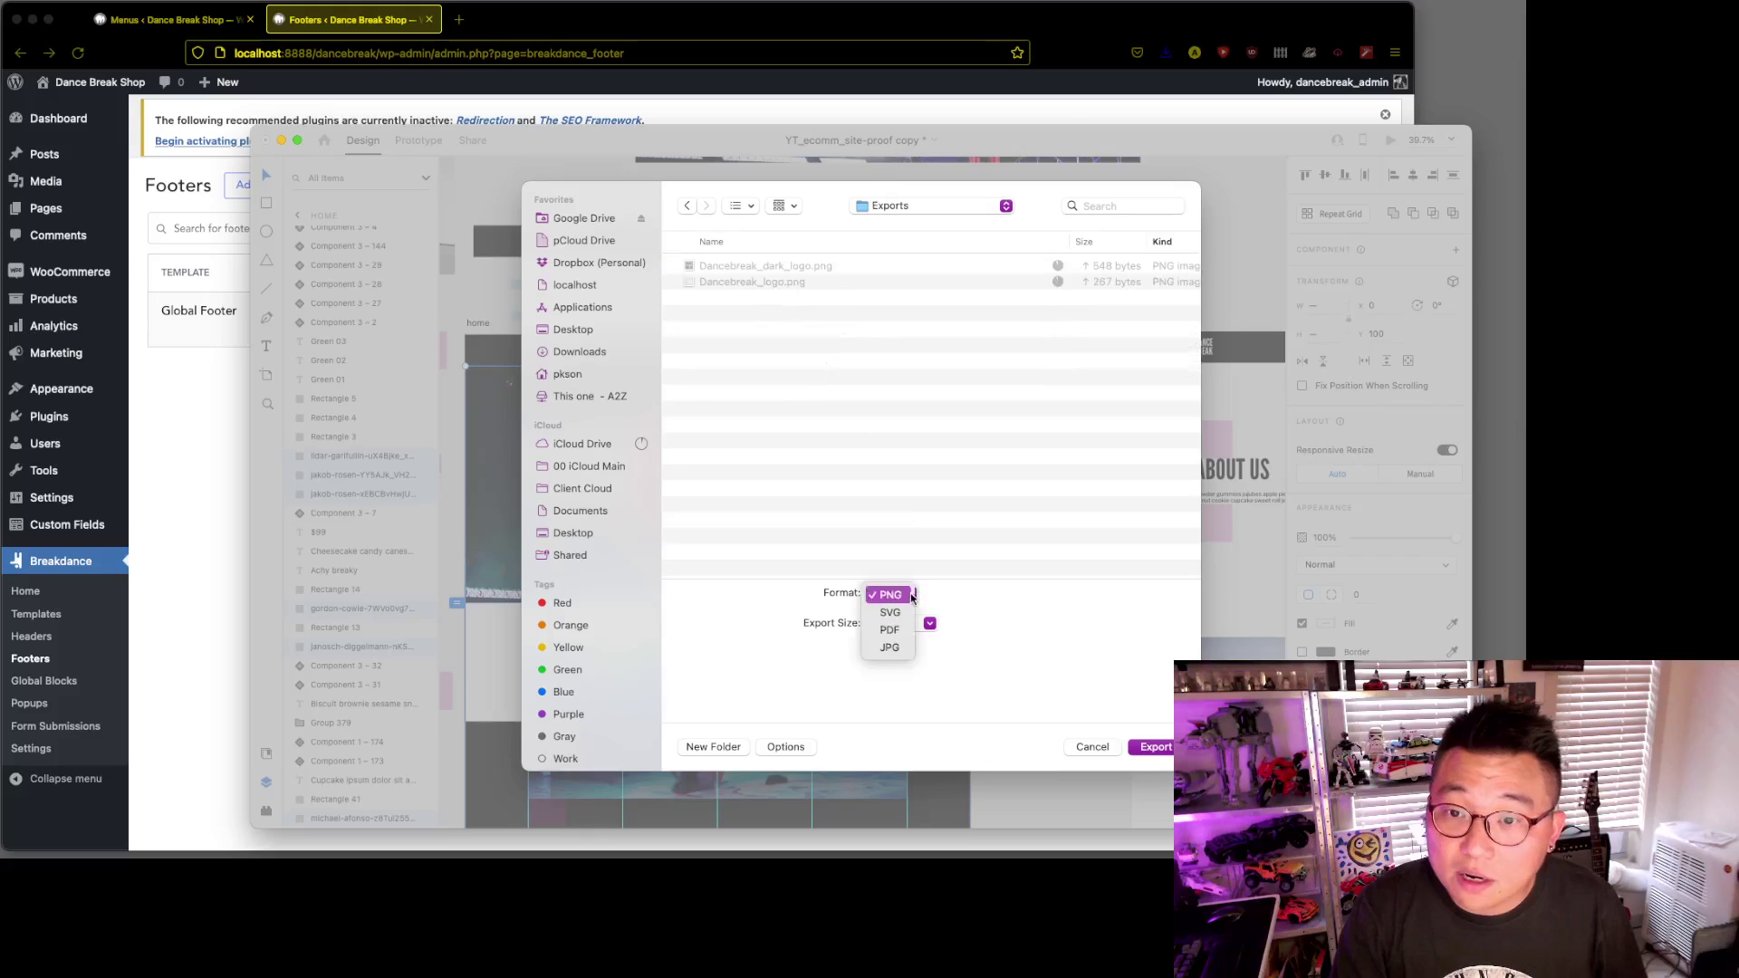
key("Return")
left_click(921, 623)
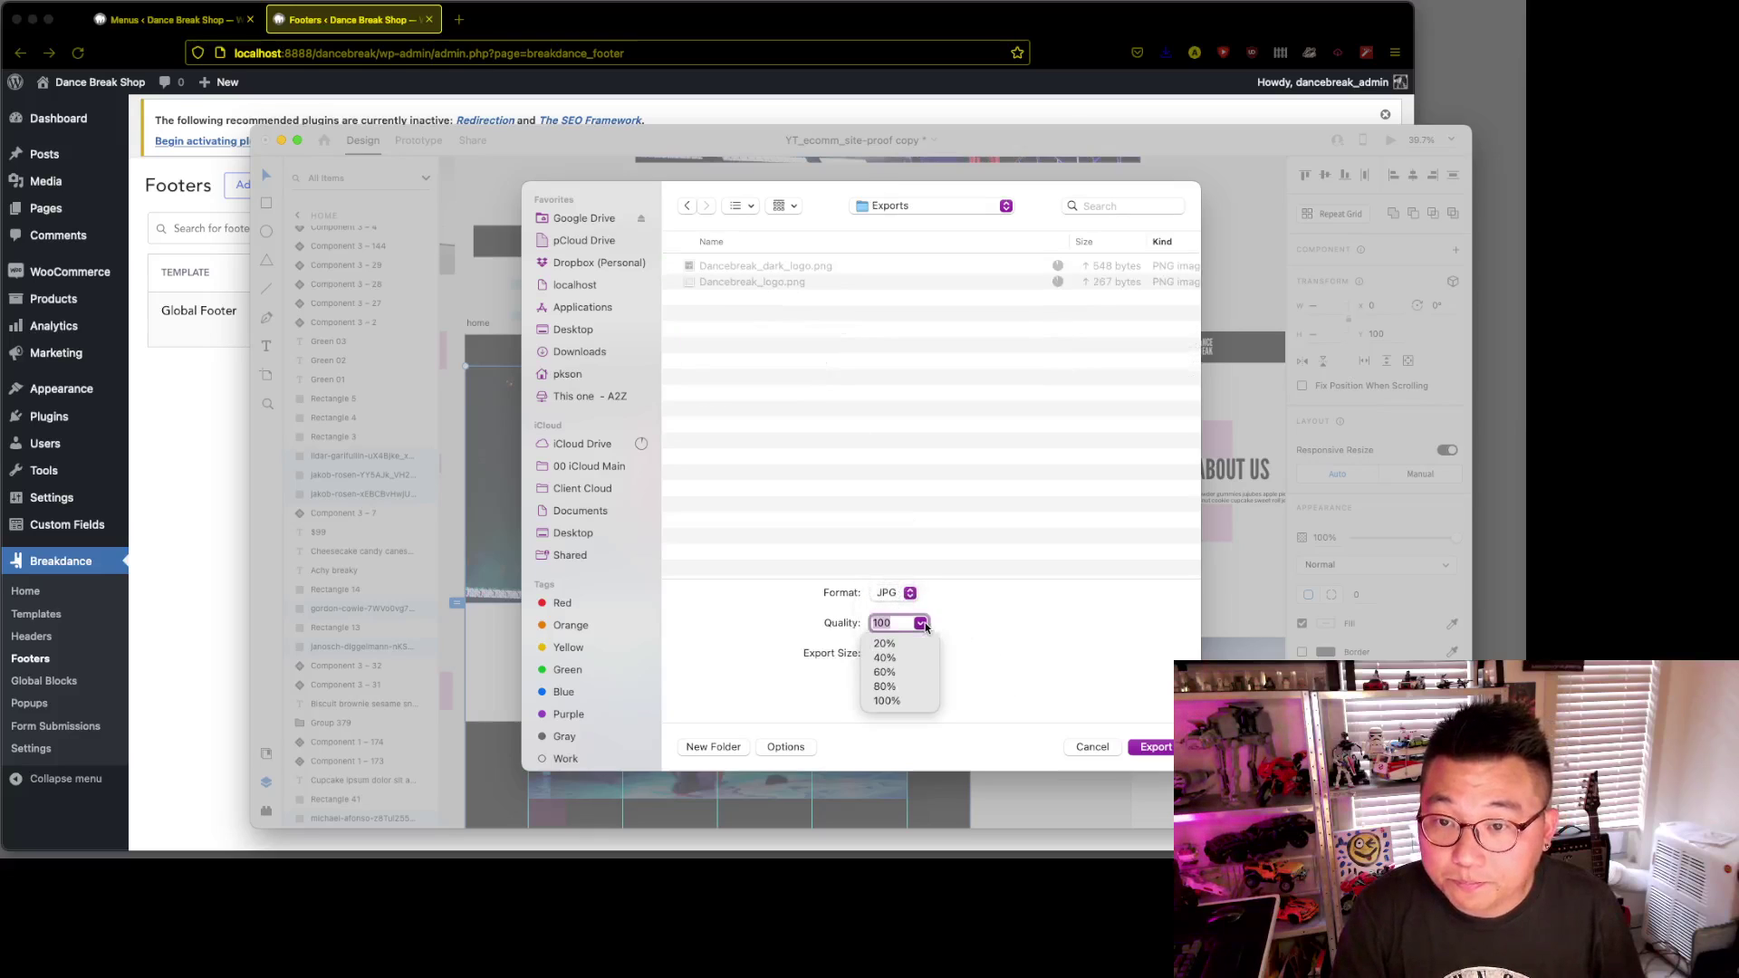
left_click(886, 672)
left_click(921, 623)
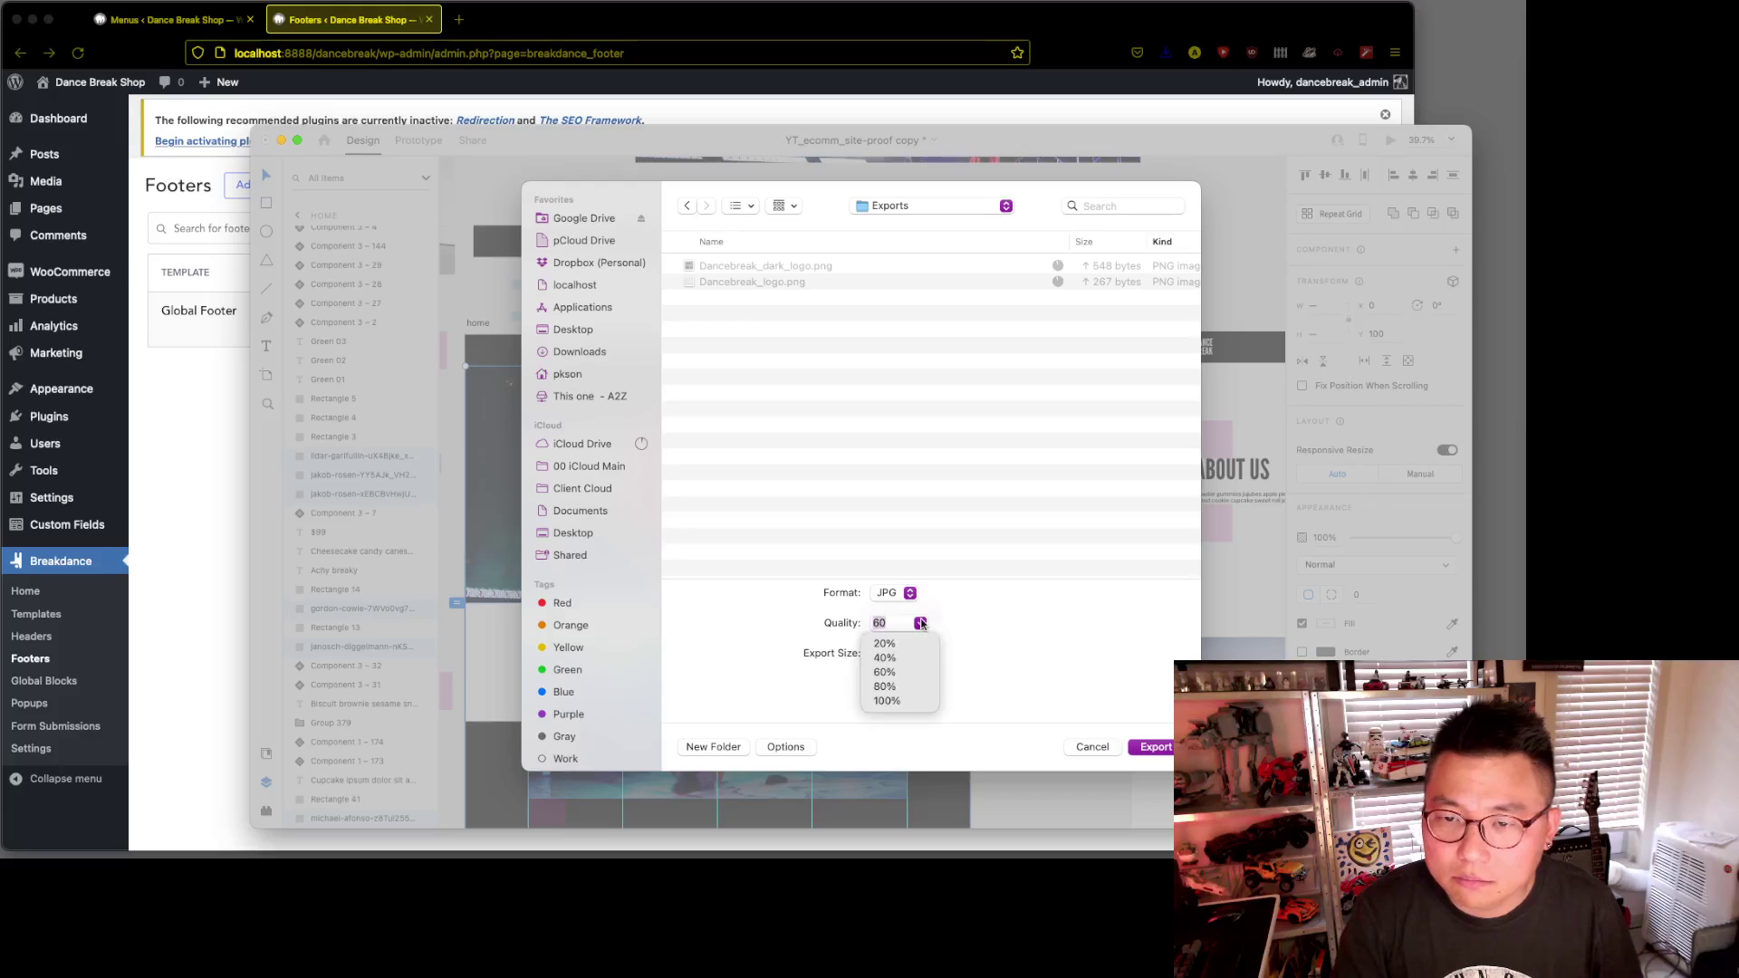
left_click(915, 687)
left_click(928, 654)
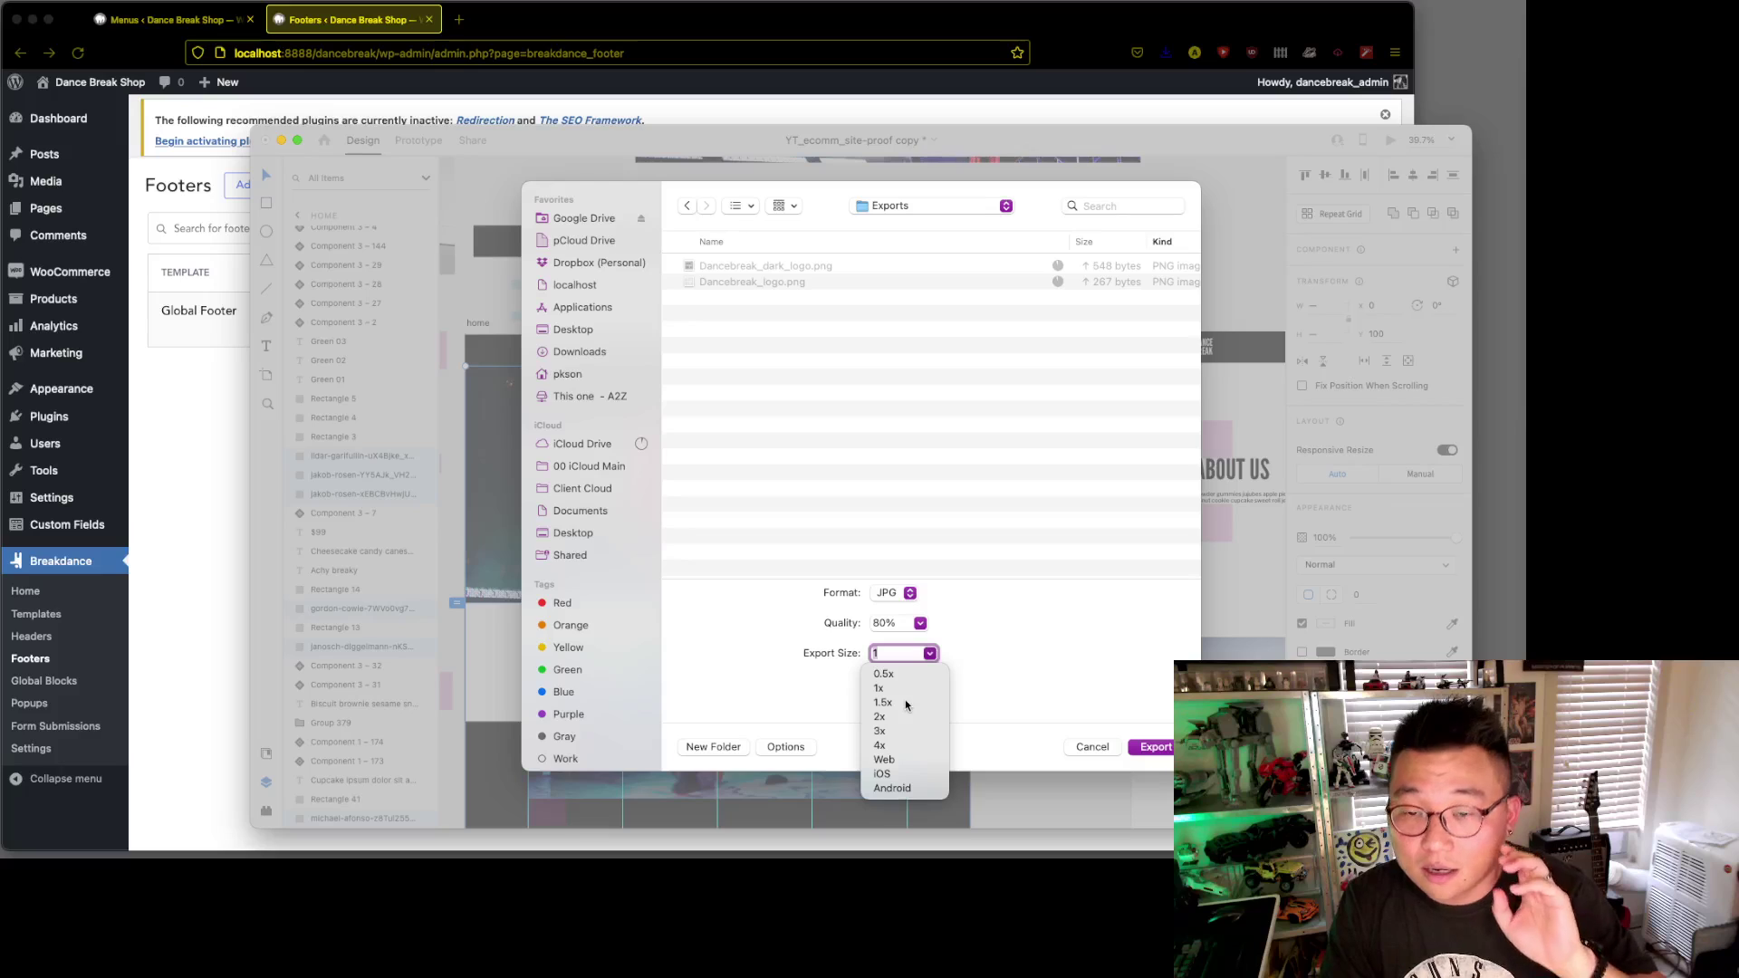
left_click(883, 703)
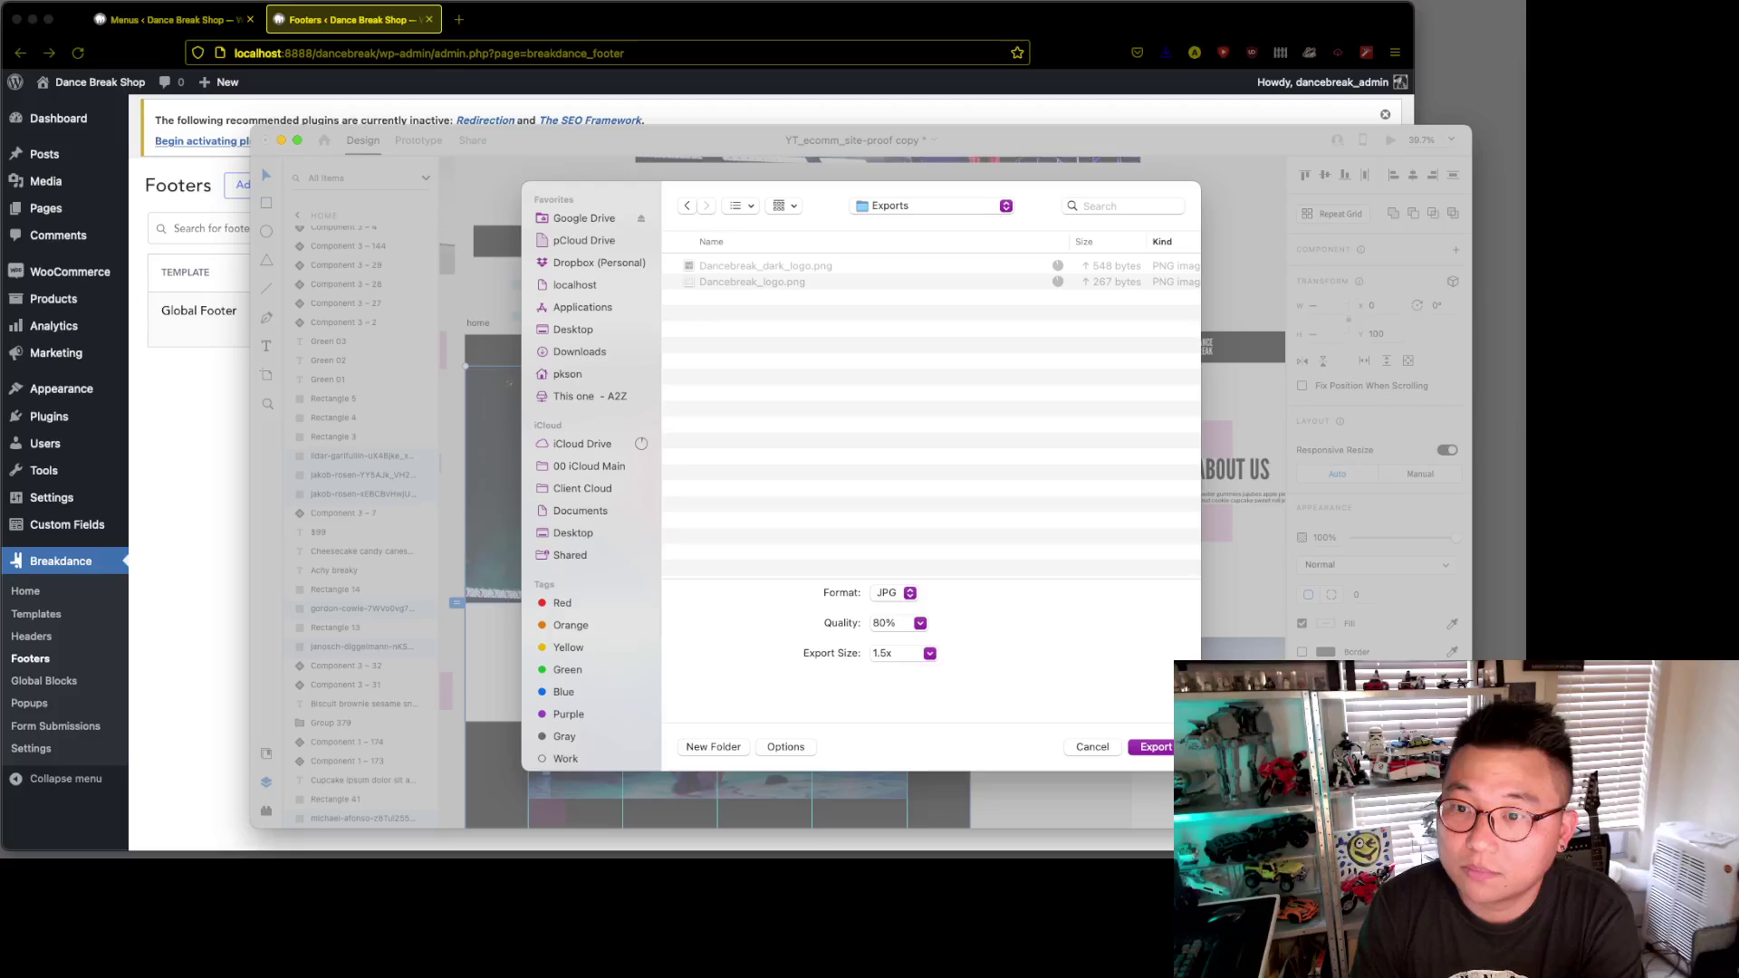
left_click(1162, 748)
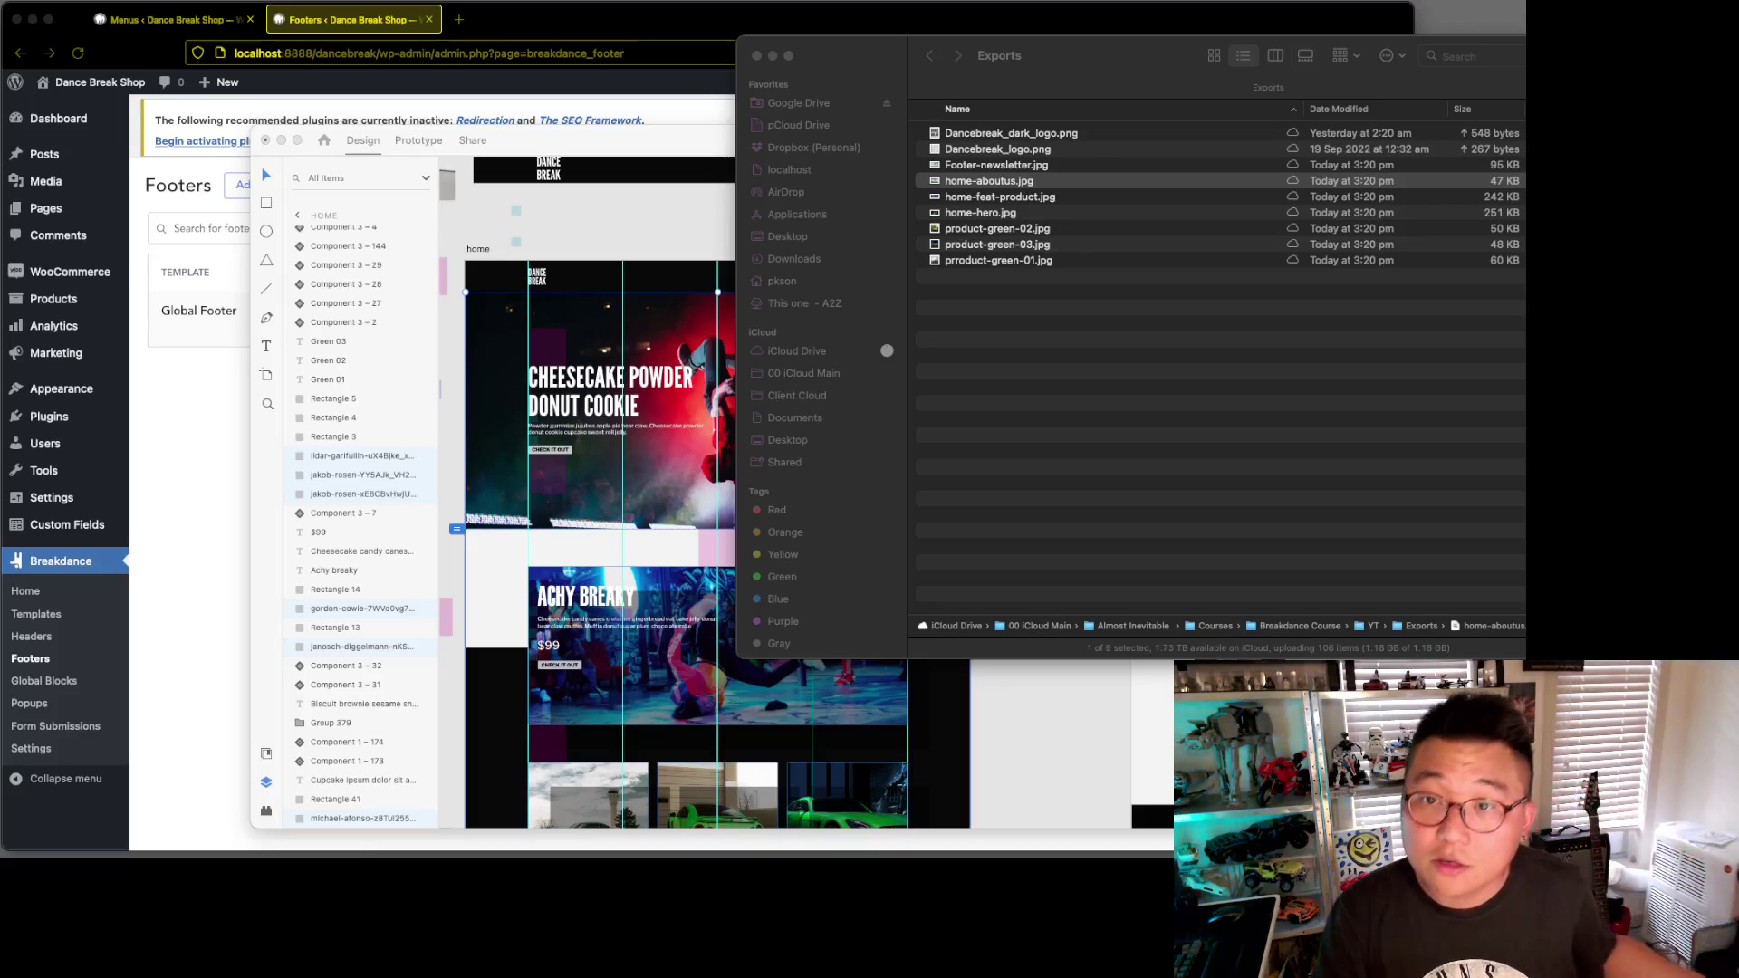
- Hide Adobe XD and reposition the Finder Exports window to show its file list
key("super+h")
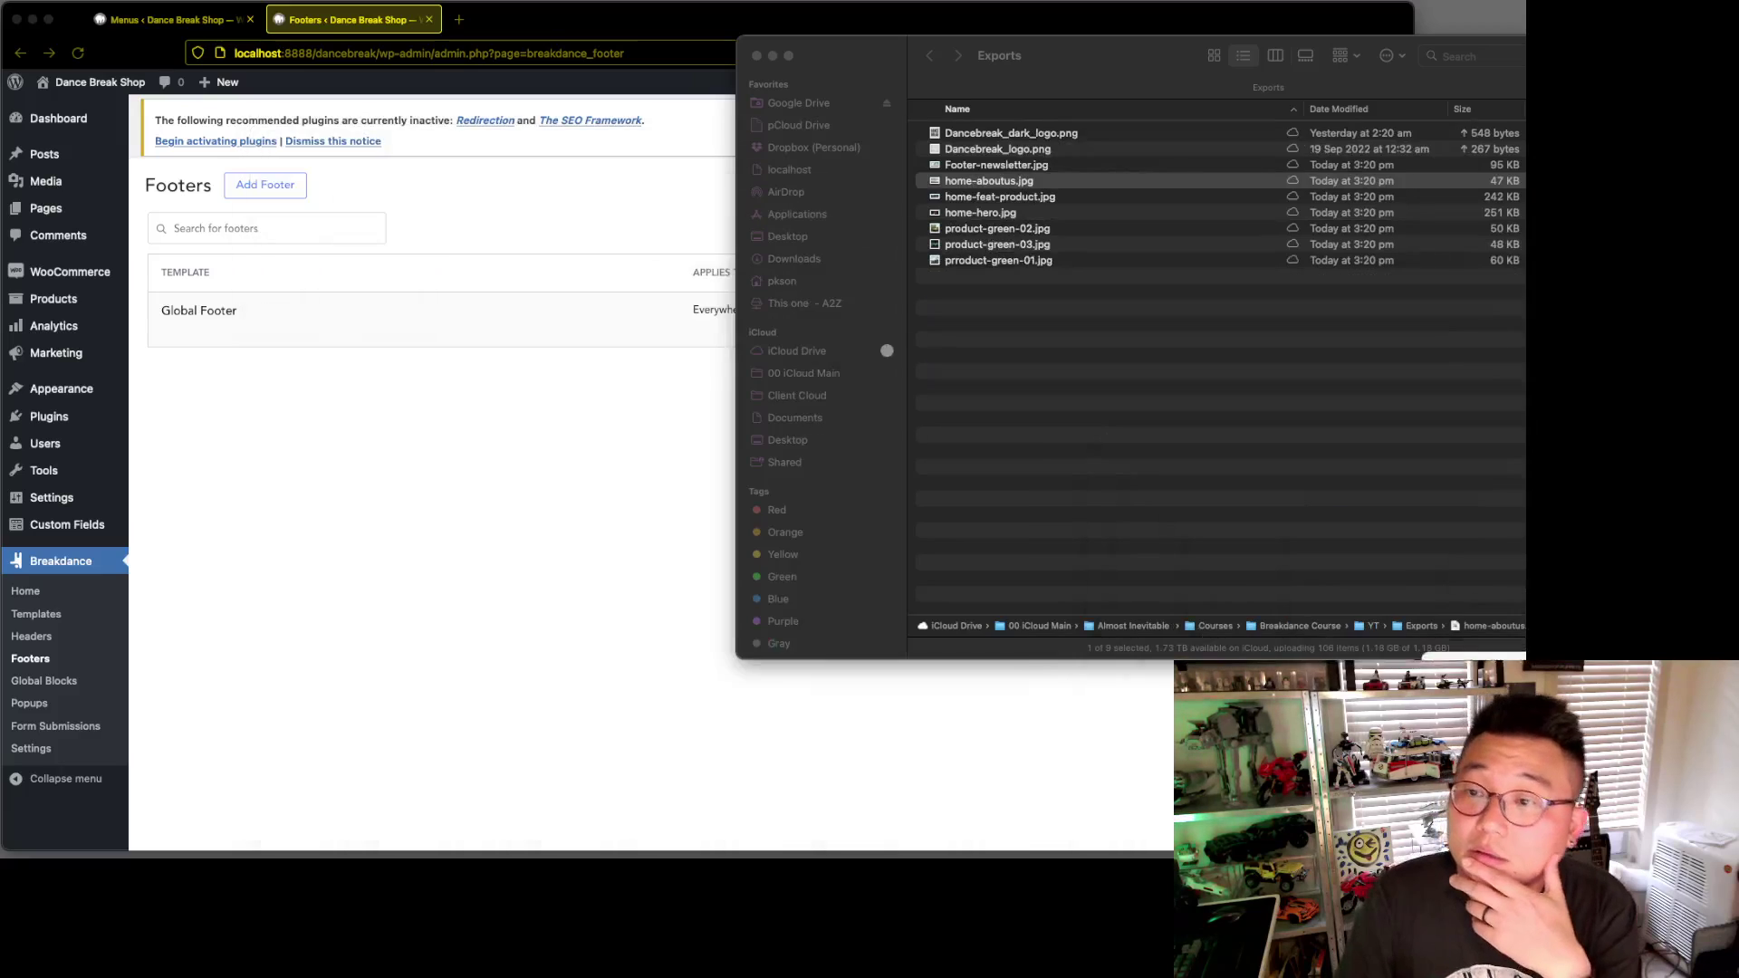
left_click_drag(1117, 69, 1027, 78)
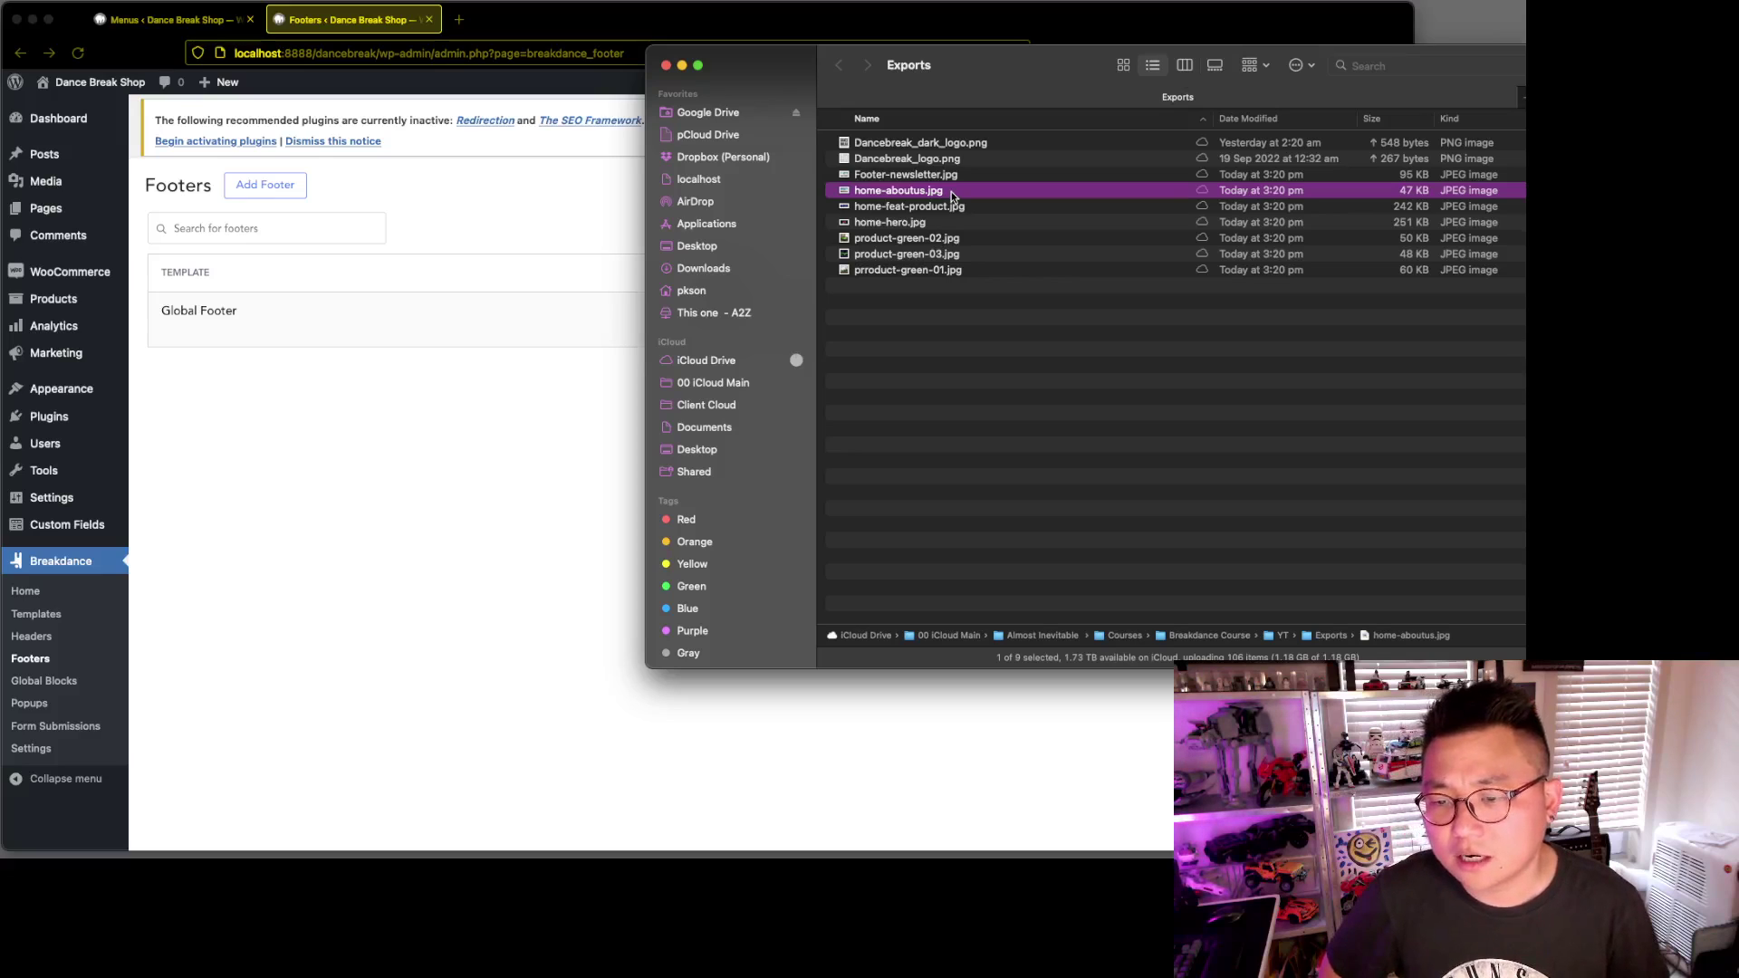
- Return to WordPress and go to the Media > Add New upload page
left_click(440, 426)
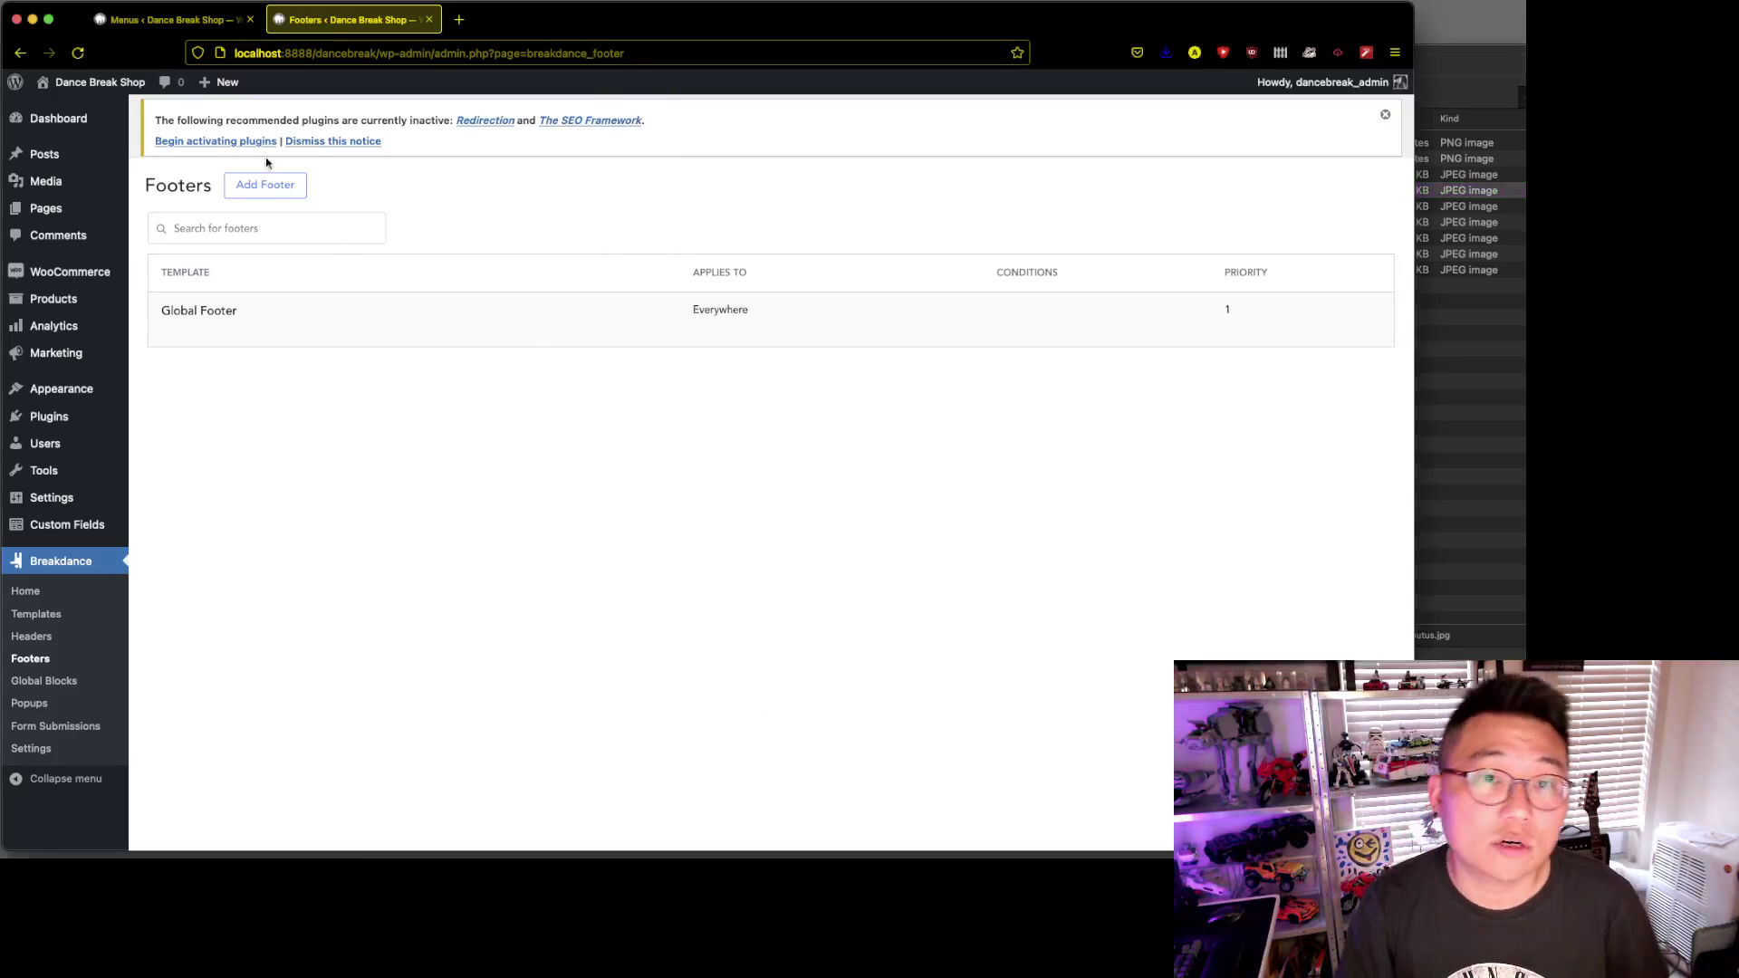
left_click(167, 19)
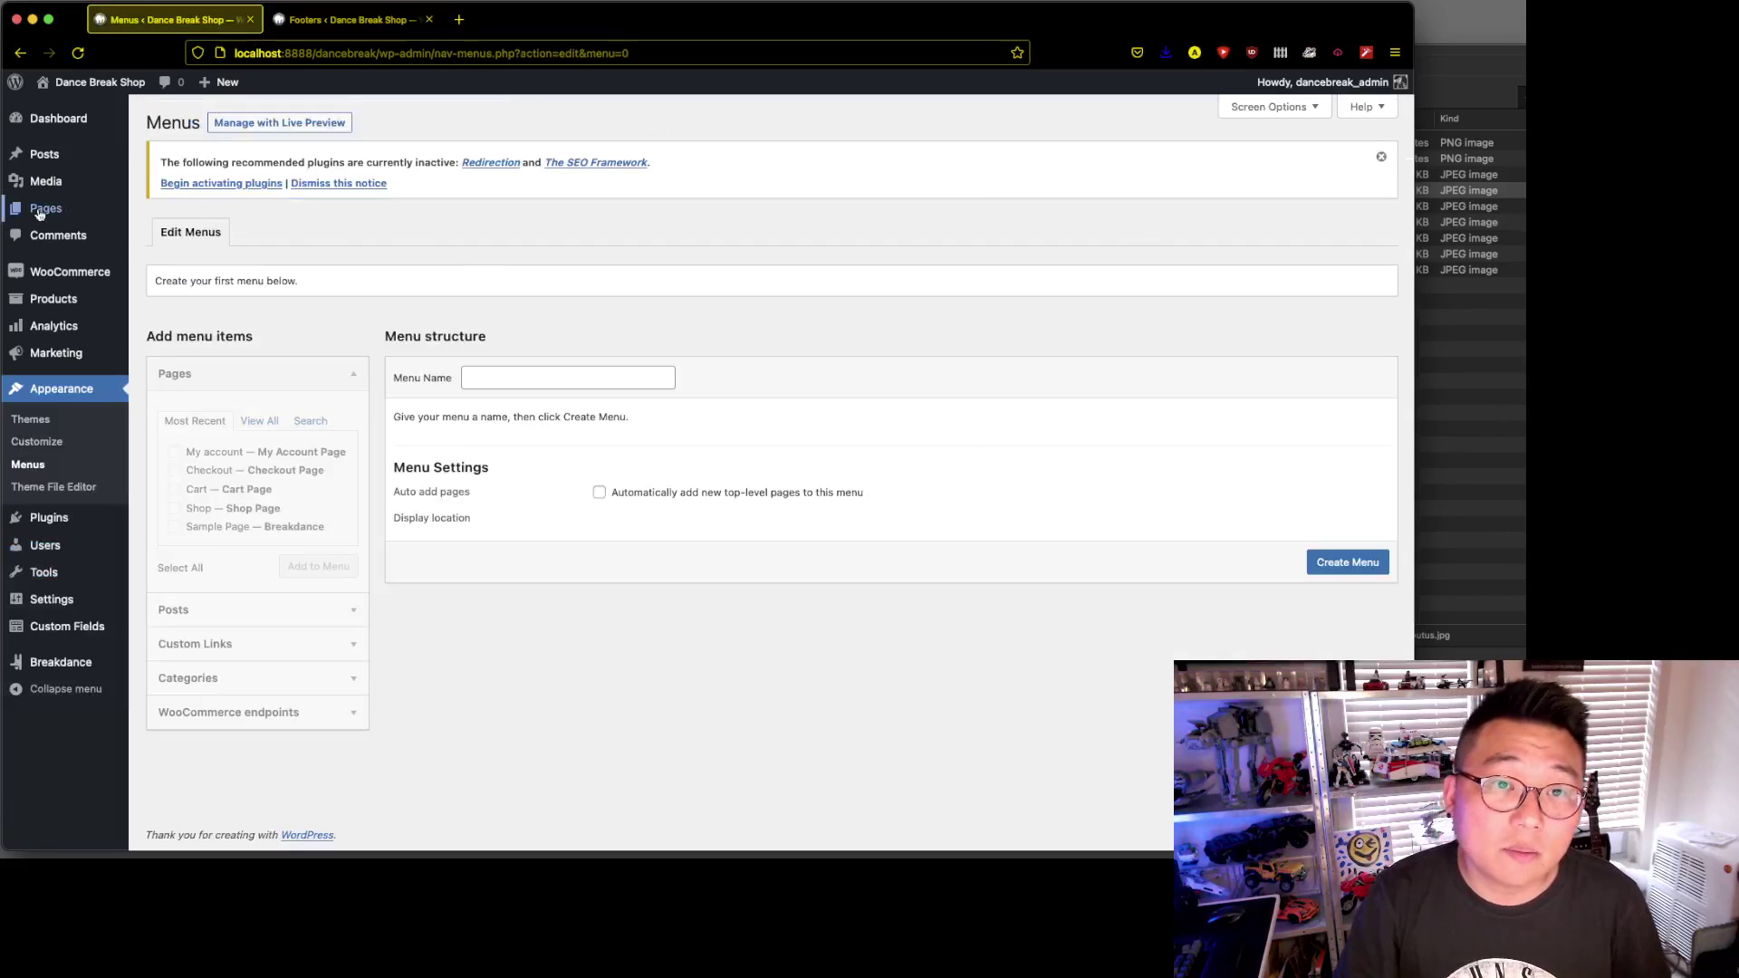
mouse_move(67, 181)
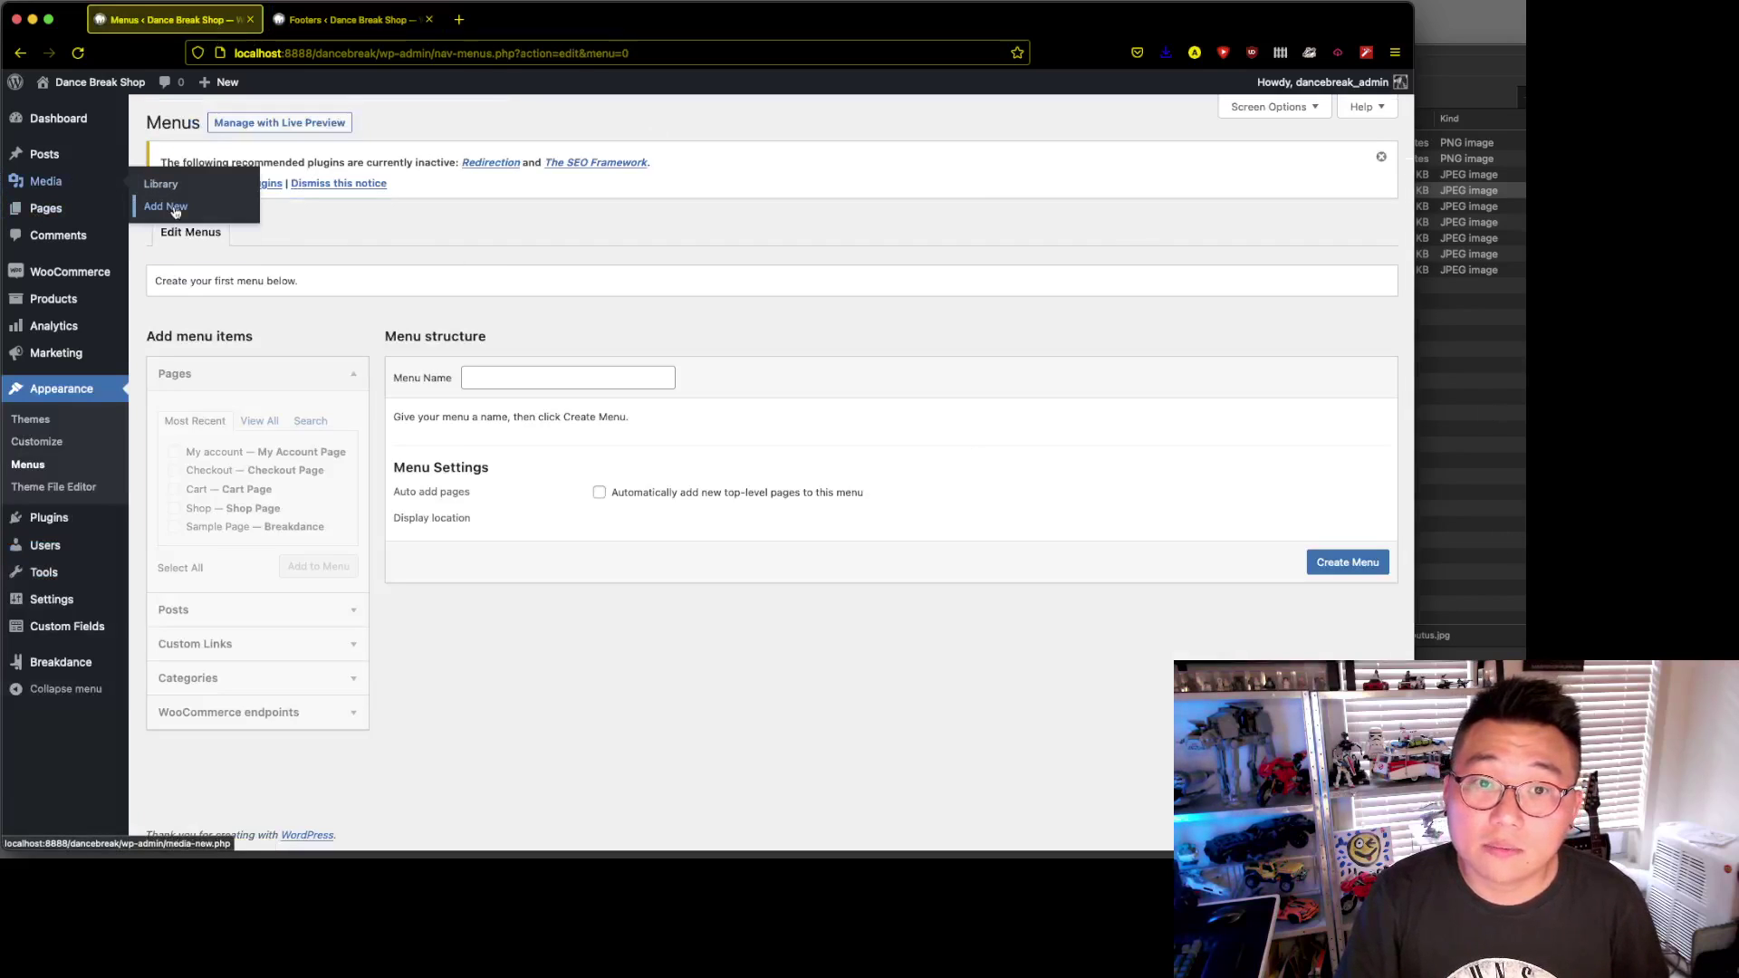
left_click(167, 208)
- Drag the seven exported JPGs from Footer-newsletter.jpg onward onto the upload area, then close Finder
left_click(1477, 486)
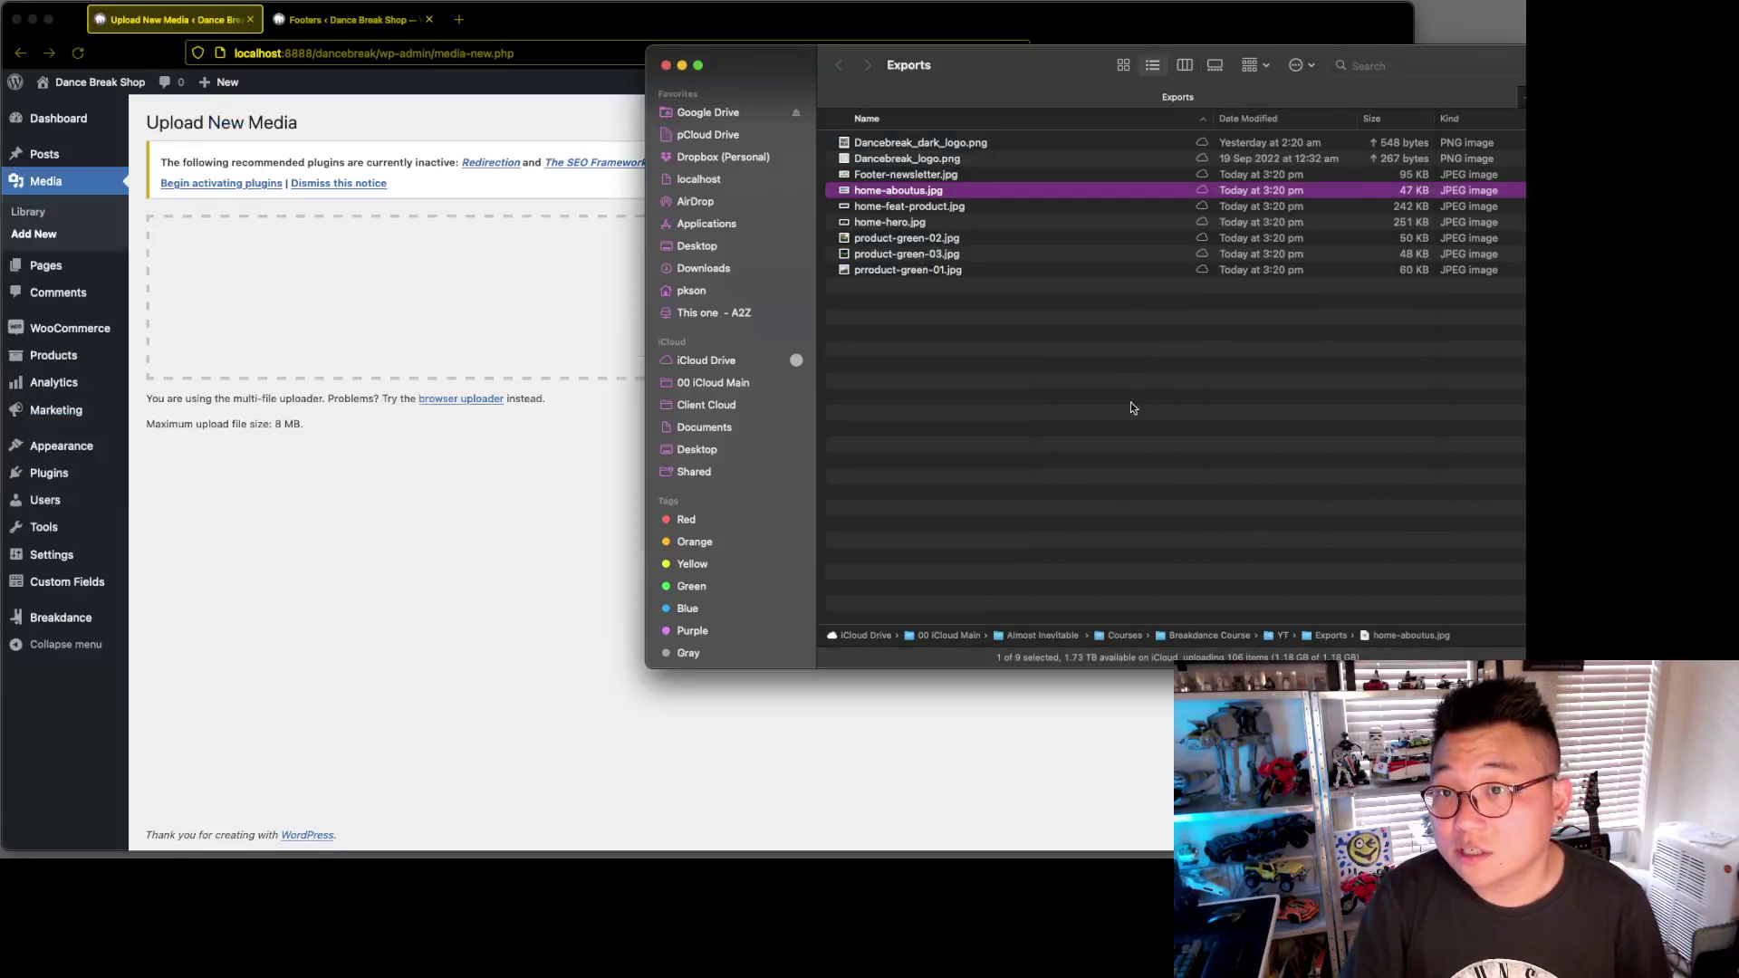
left_click(987, 170)
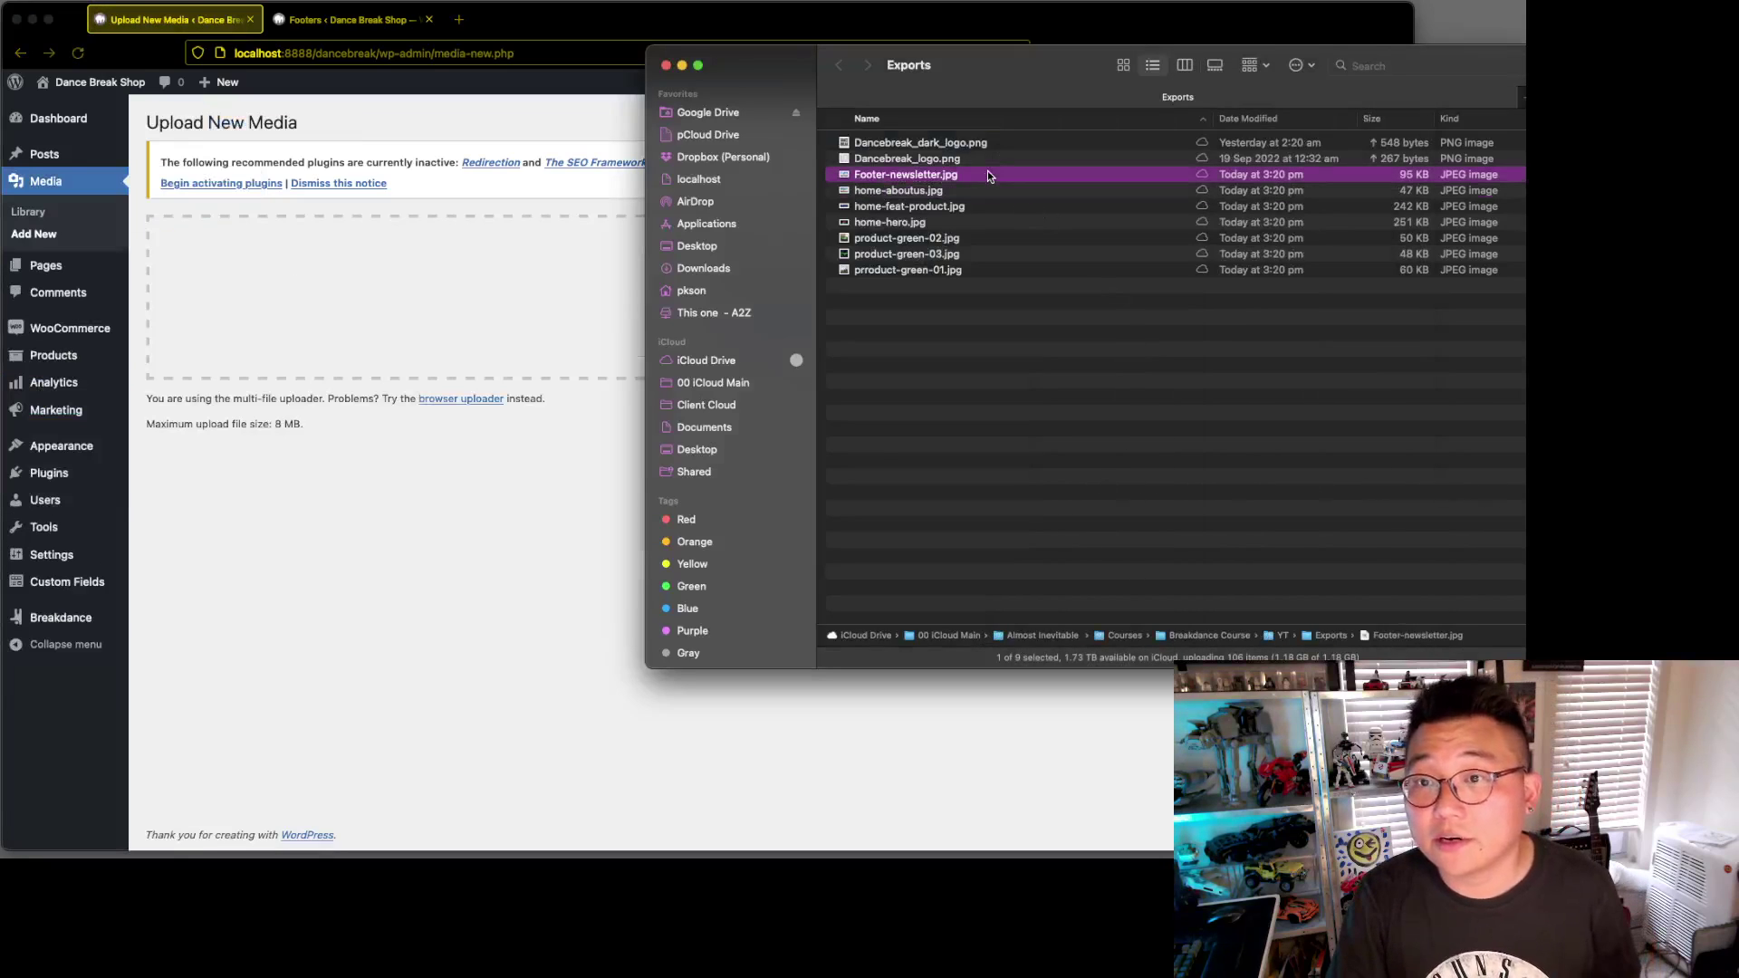
left_click(958, 272, "shift")
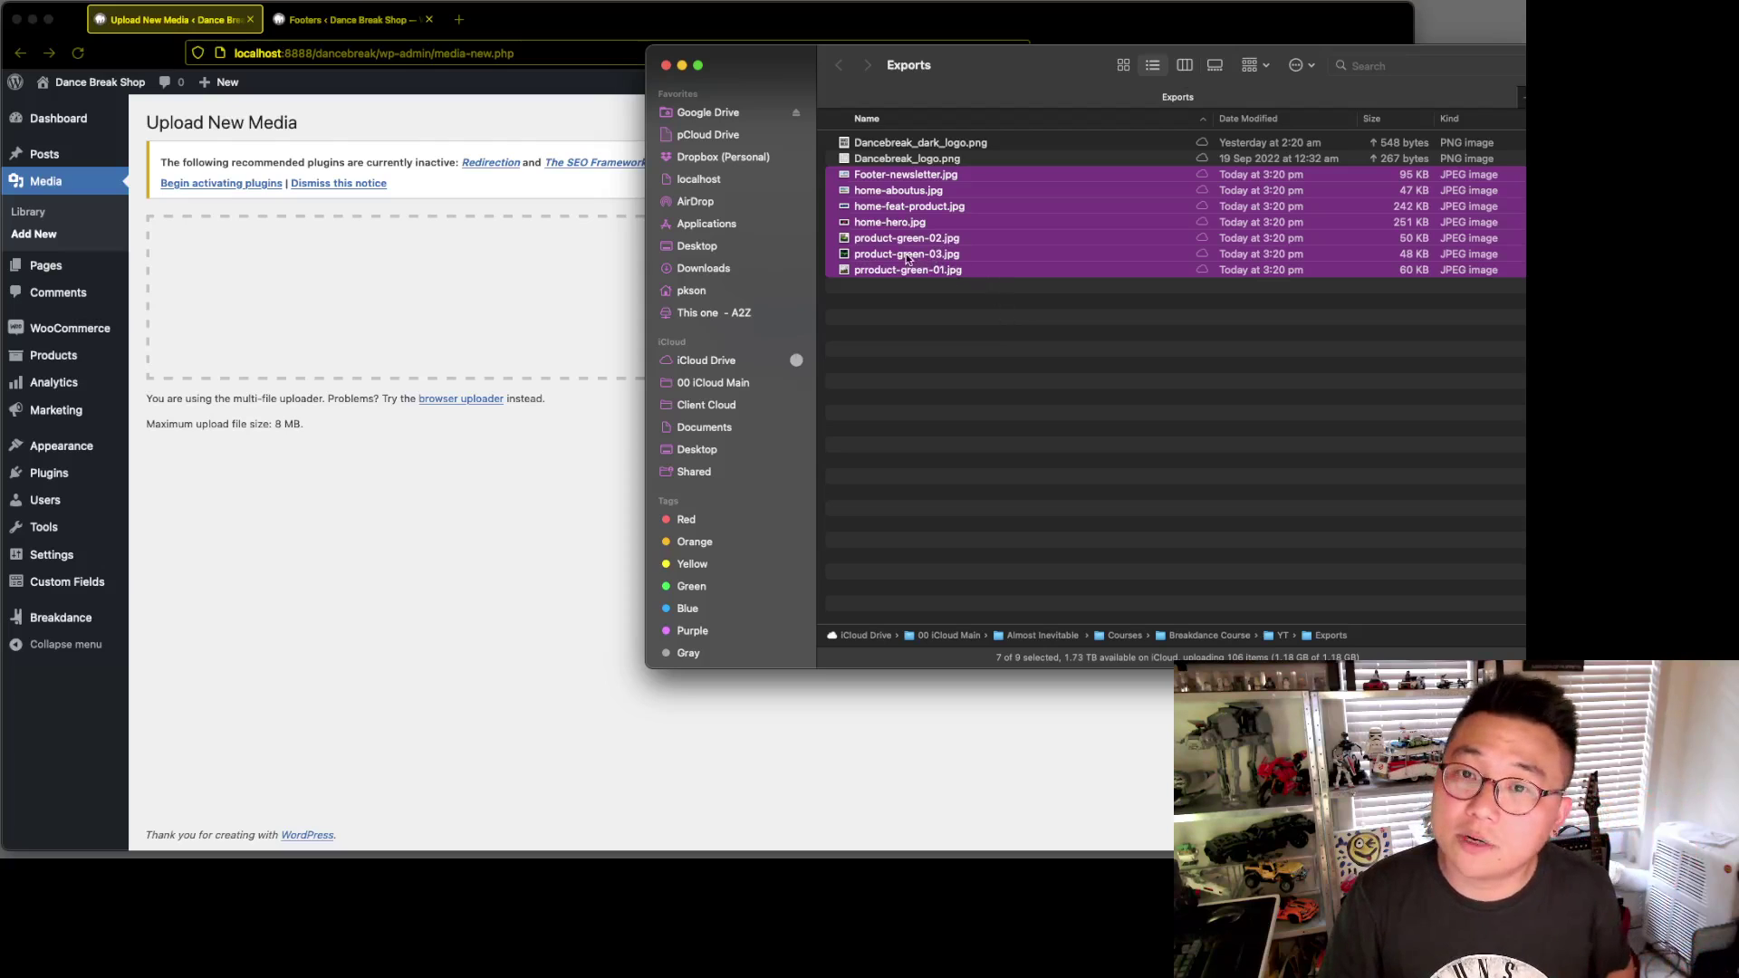
left_click_drag(904, 252, 552, 271)
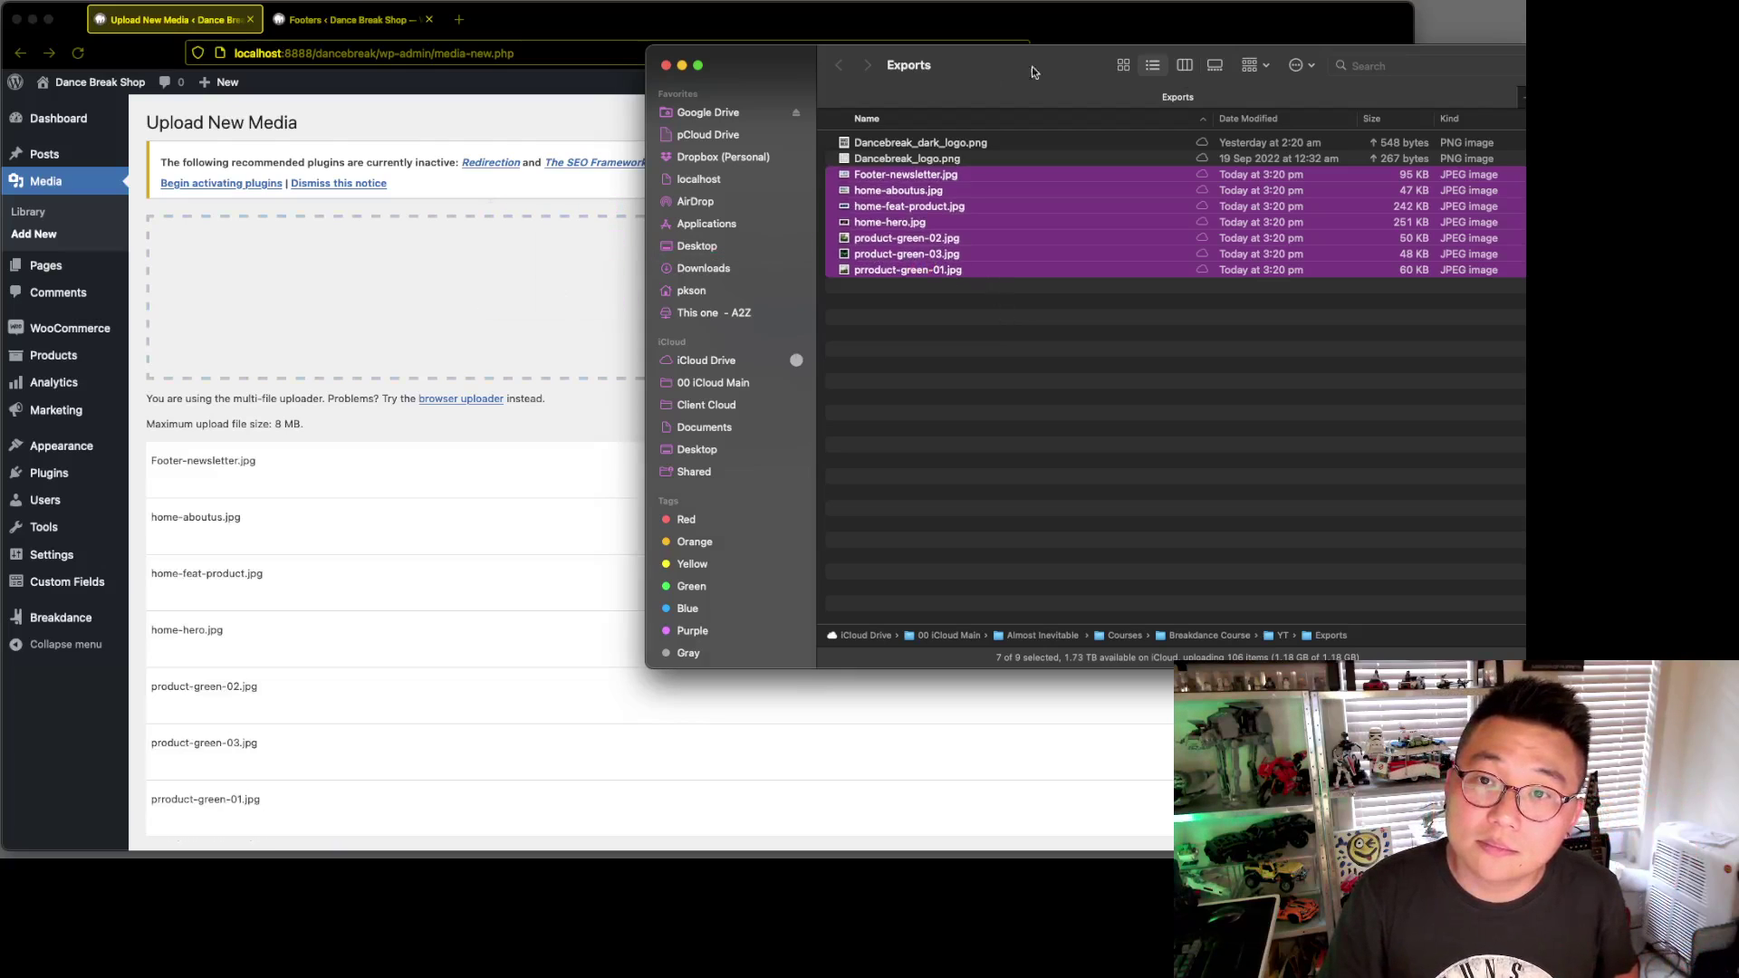
left_click_drag(1030, 64, 1570, 175)
key("super+w")
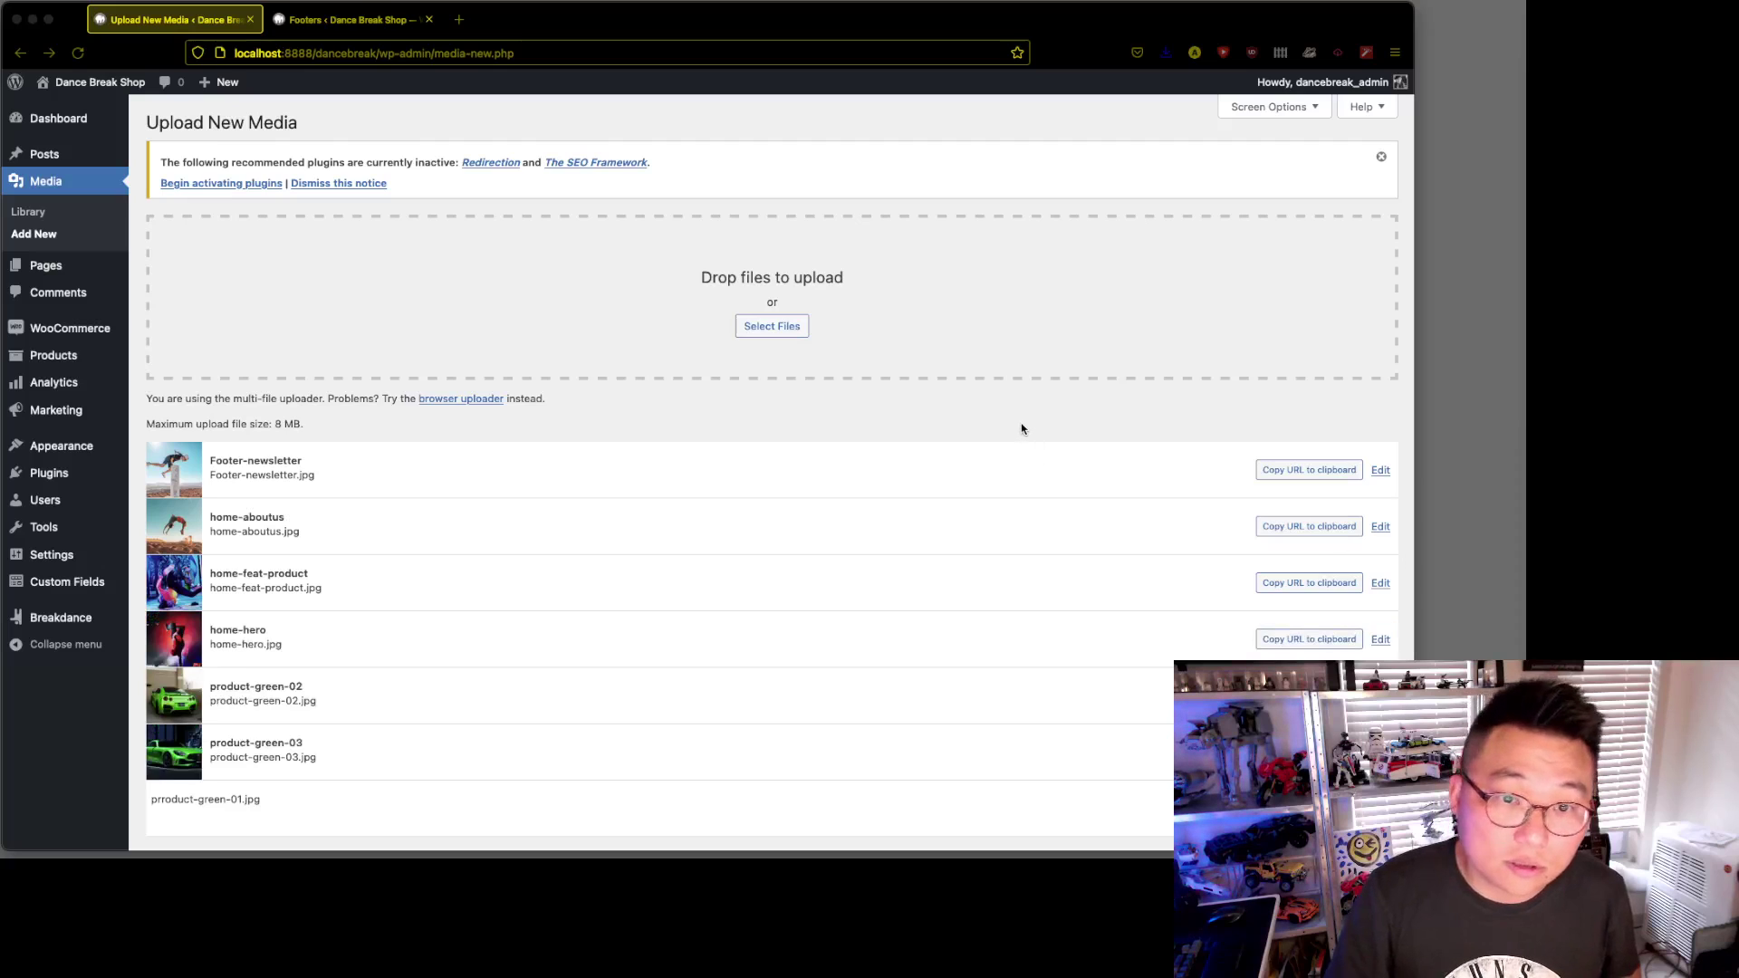
scroll(1024, 431, "down", 1)
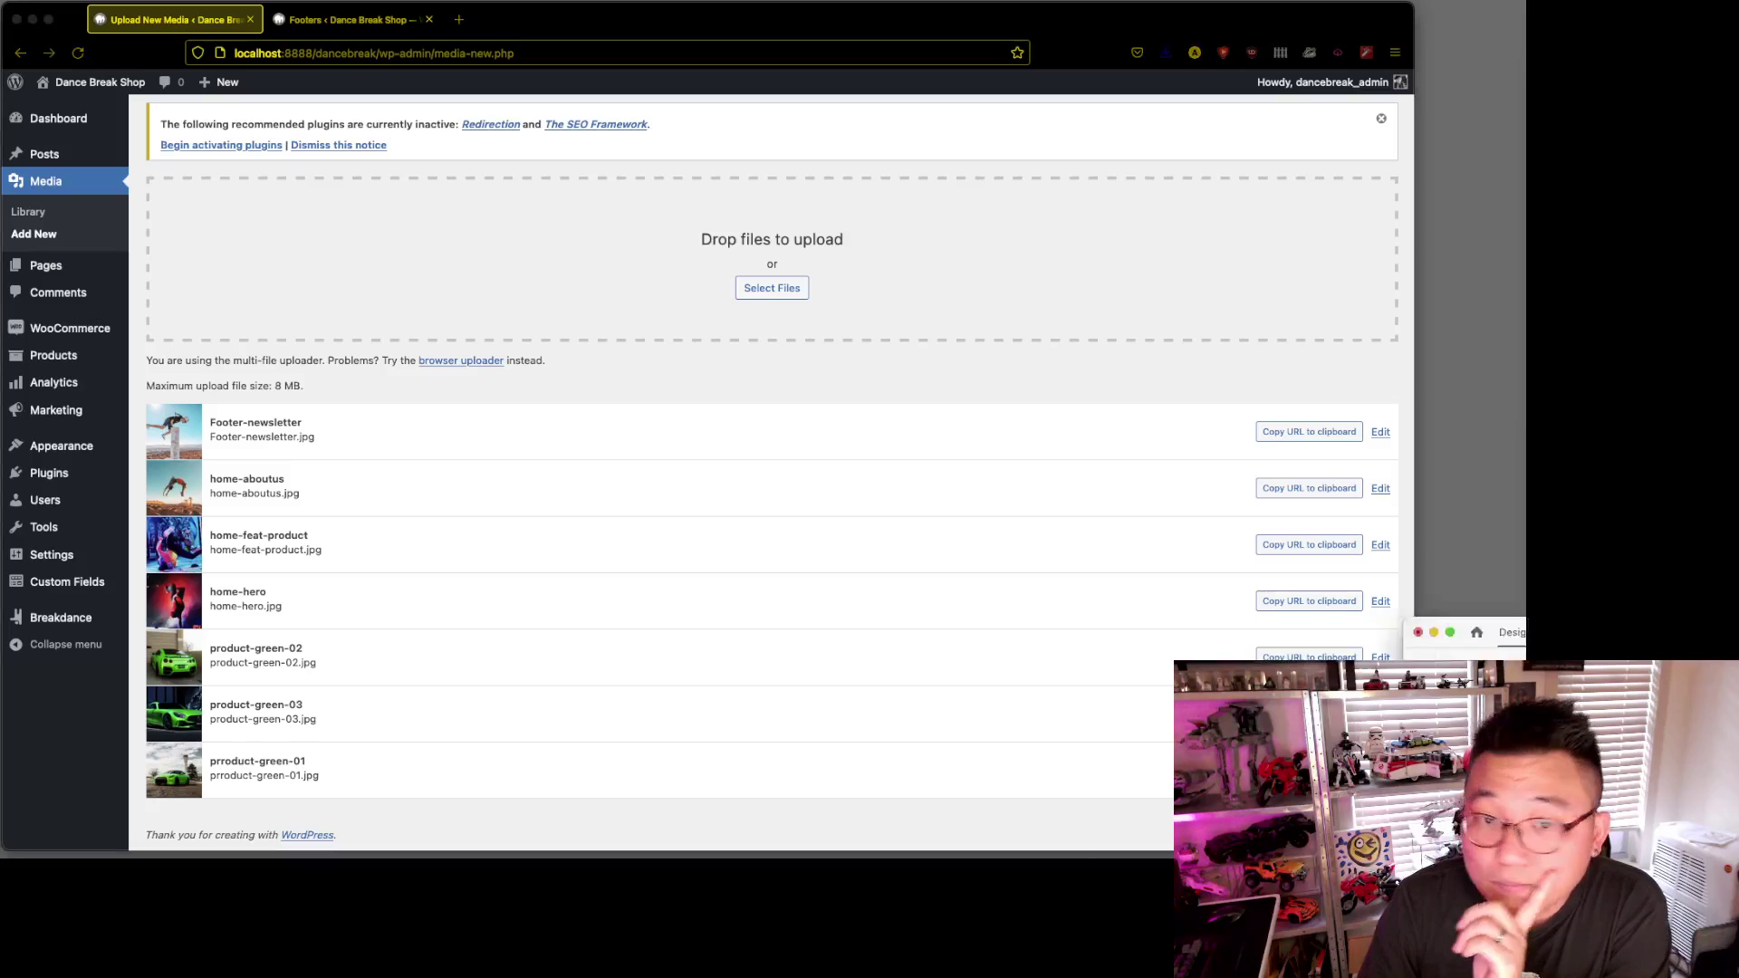
key("super+Tab")
scroll(845, 340, "down", 5)
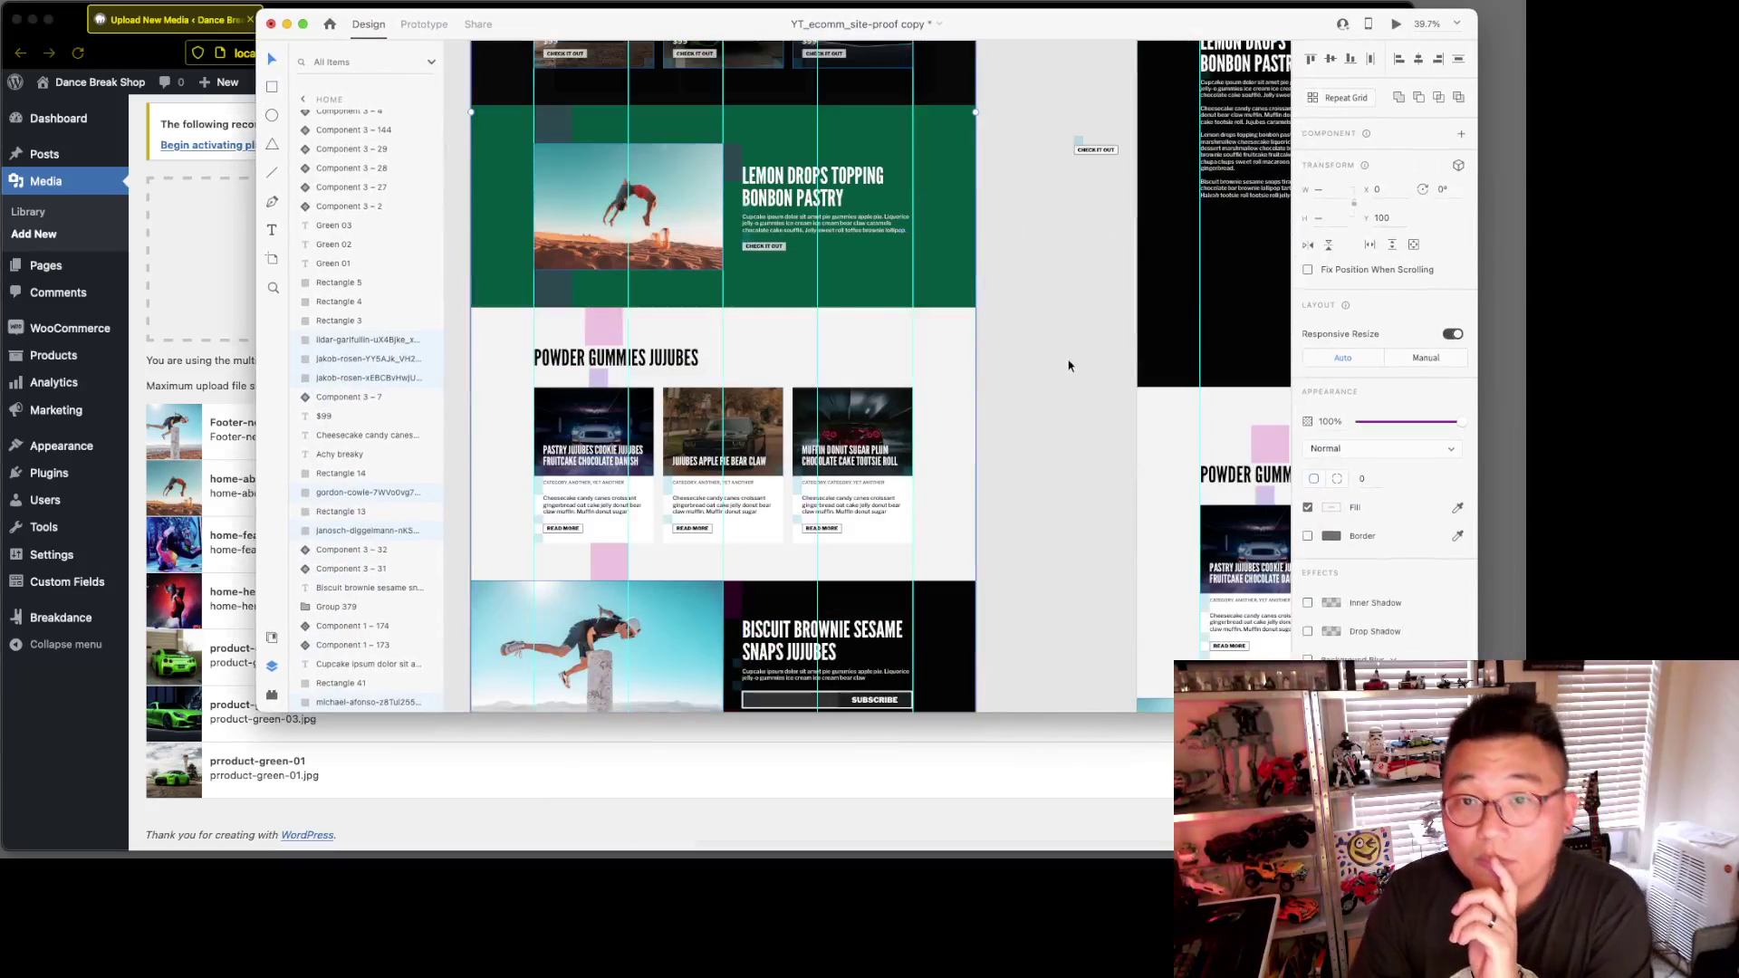
- Pan around the mockup's artboards, inspect the green Lemon Drops section, then deselect and hide XD
scroll(1051, 360, "down", 4)
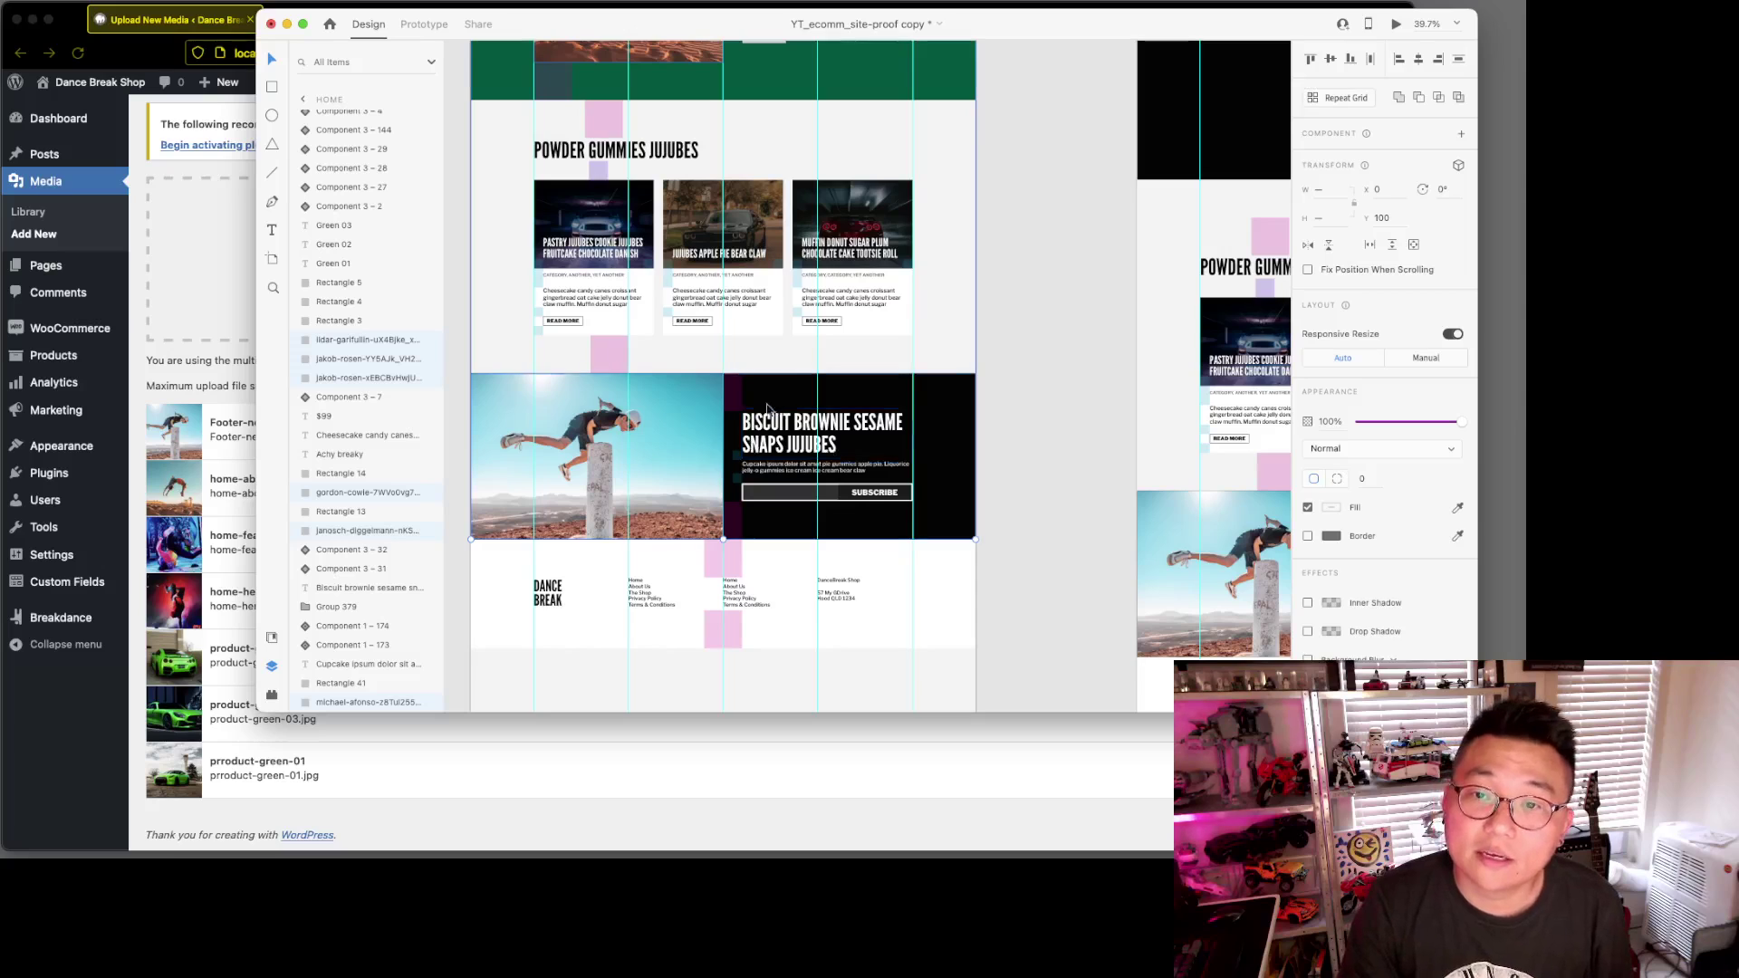
scroll(999, 462, "down", 3)
scroll(997, 466, "right", 8)
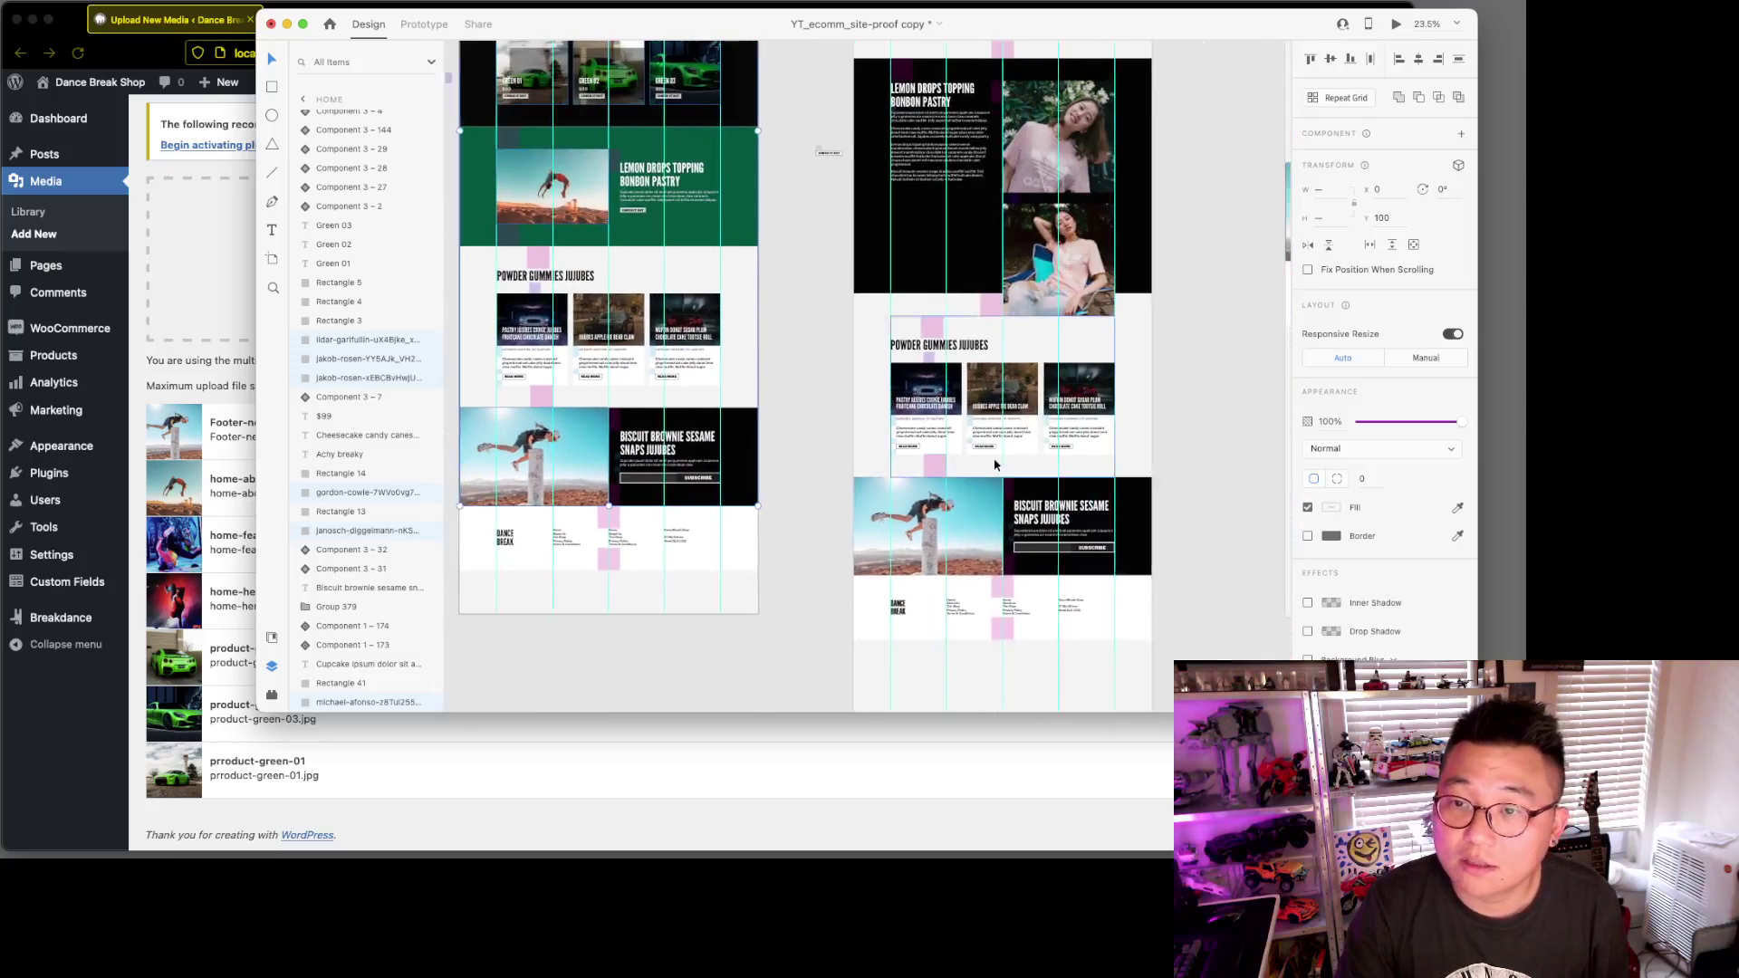
scroll(1019, 463, "up", 6)
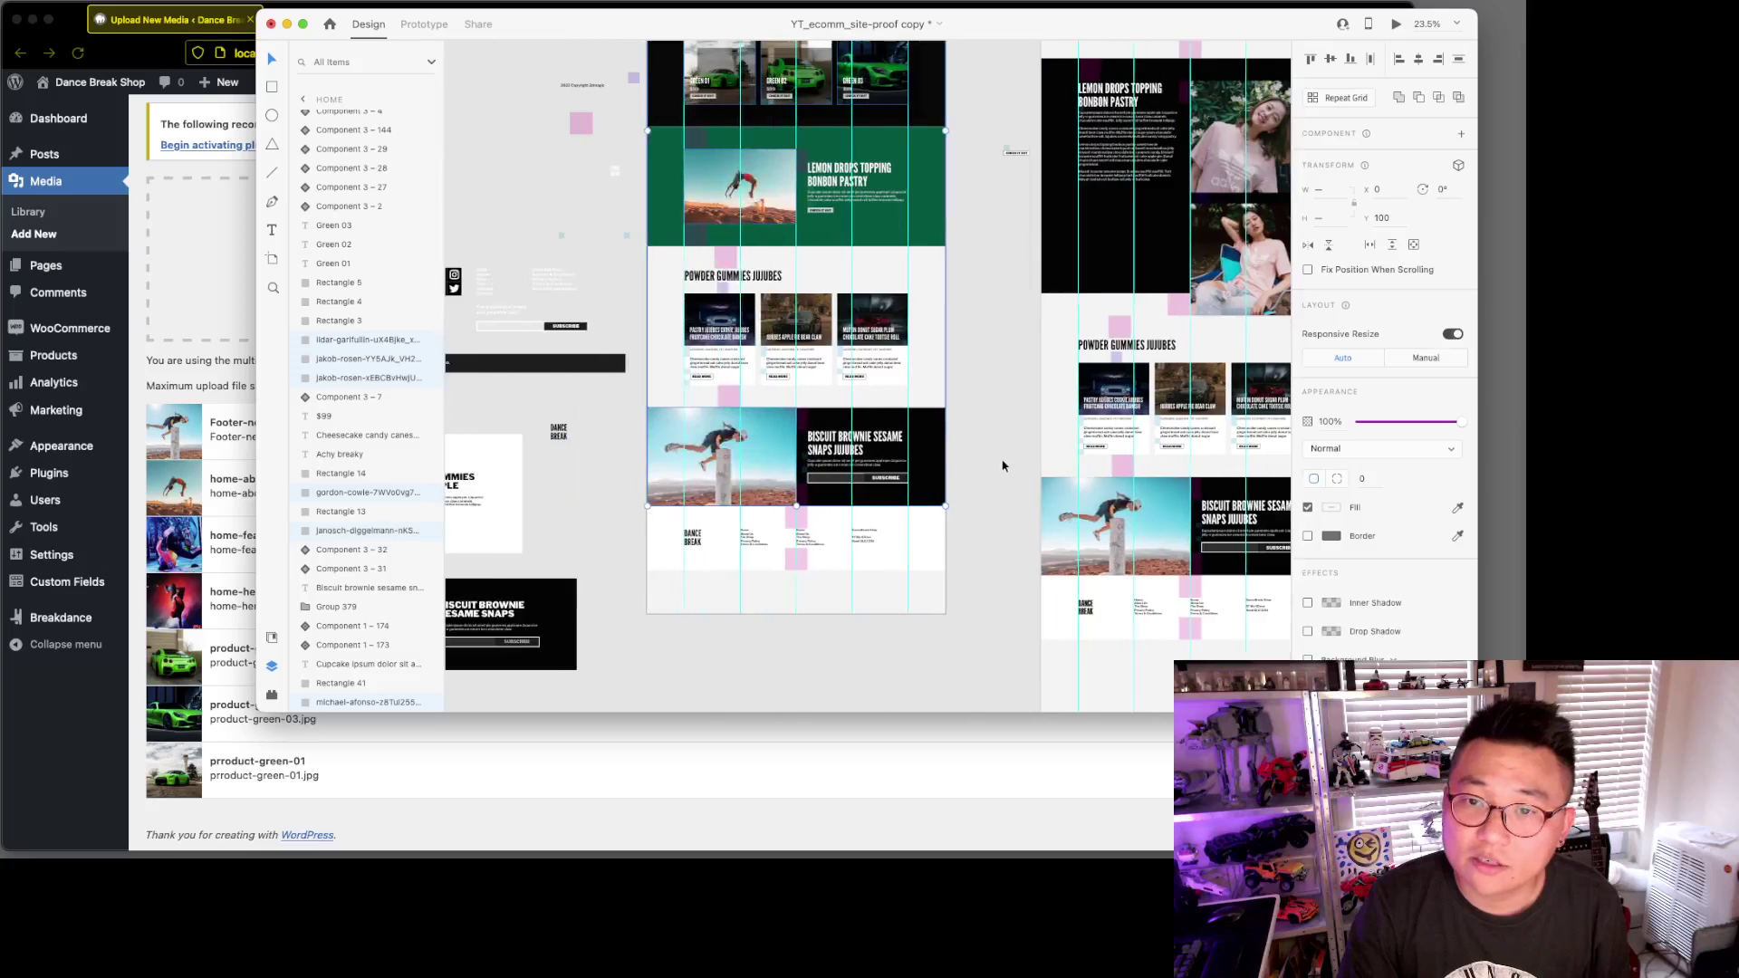
scroll(867, 444, "up", 5)
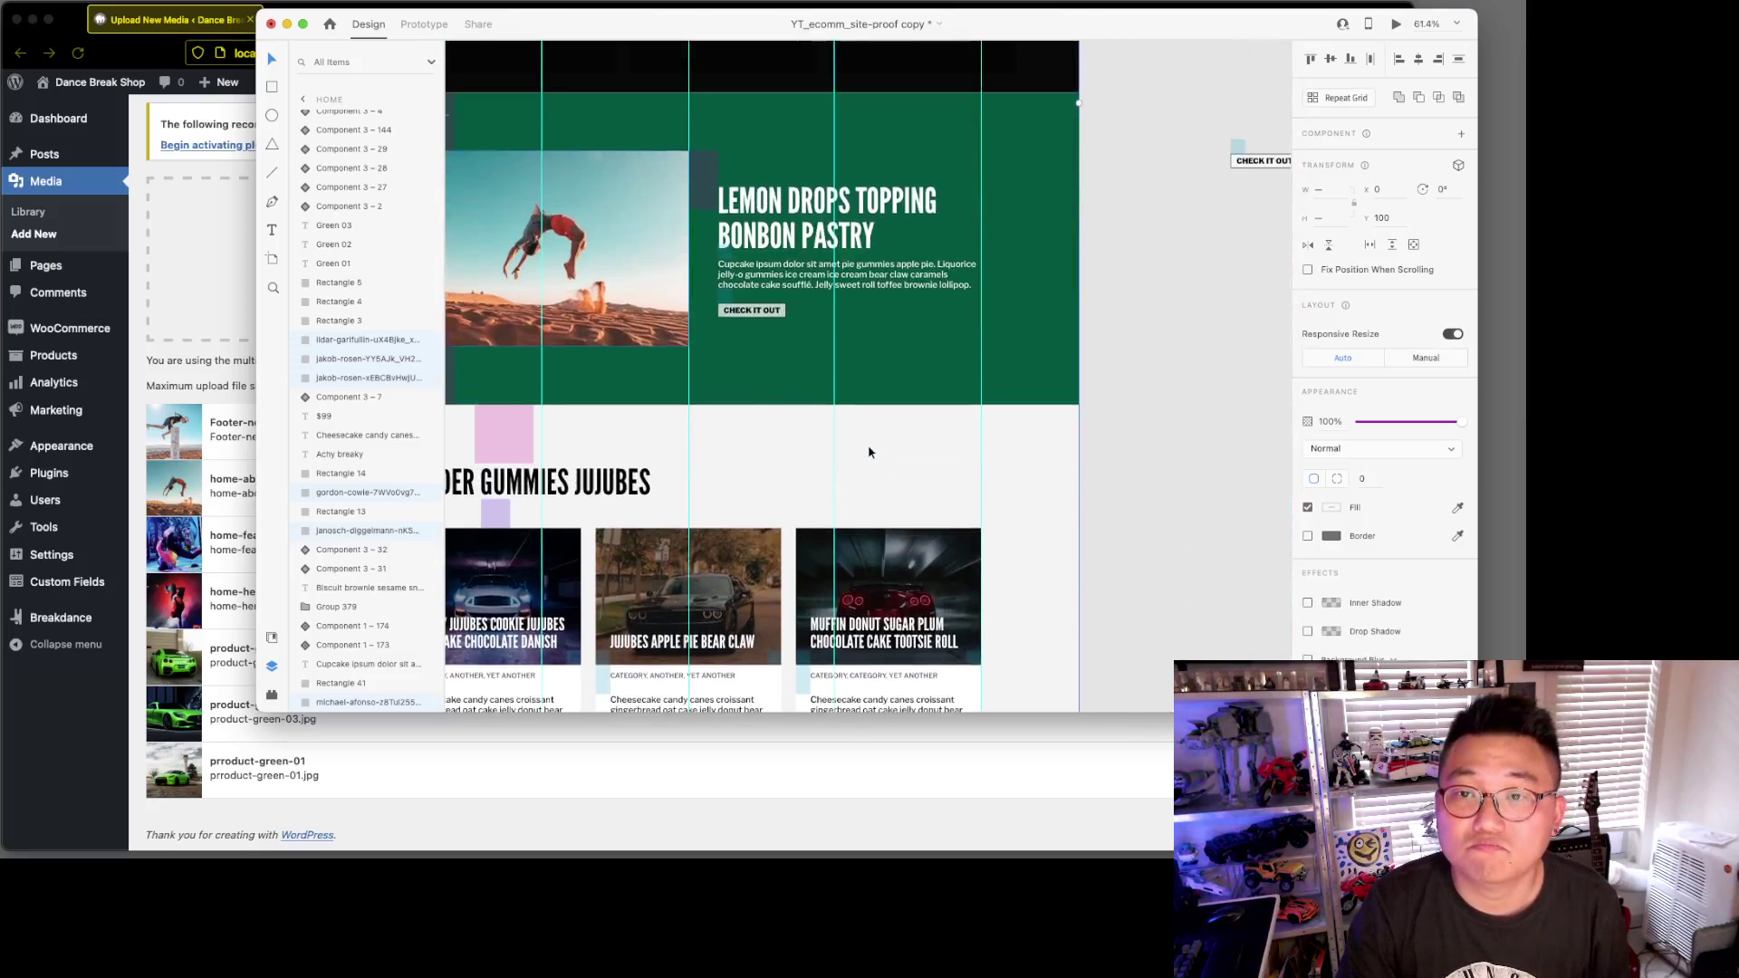
left_click(1069, 443)
scroll(1088, 444, "left", 2)
scroll(1100, 438, "down", 3)
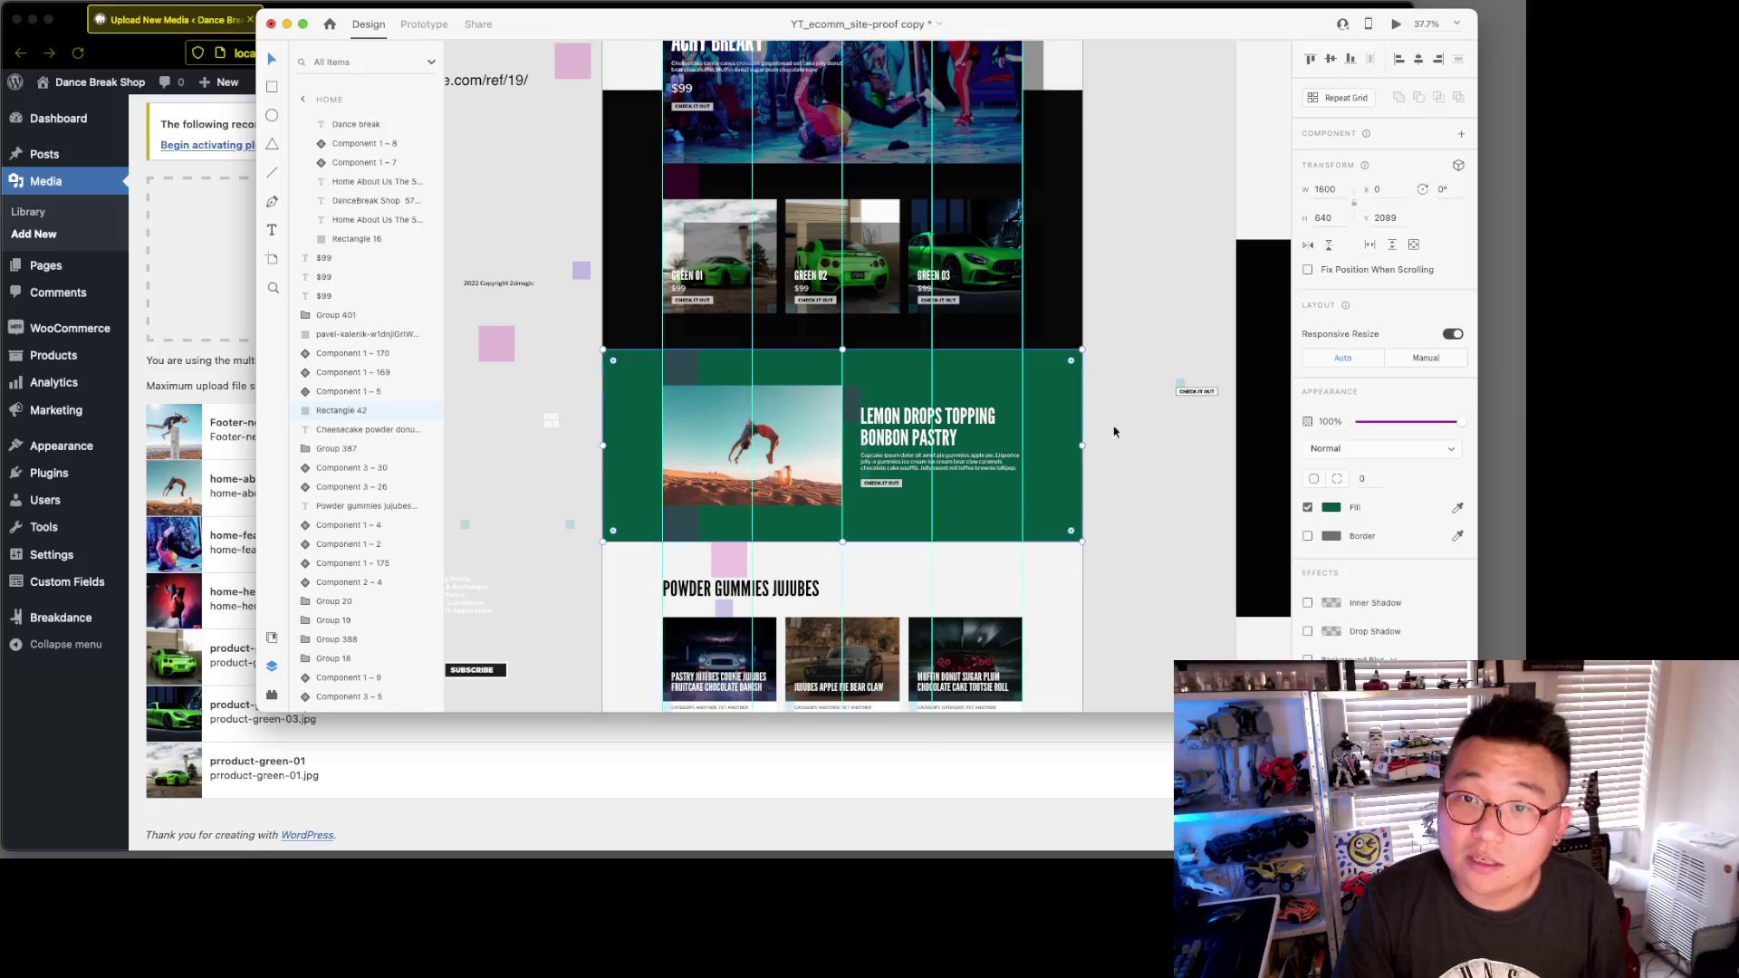
key("super+z")
key("super+z")
key("super+z")
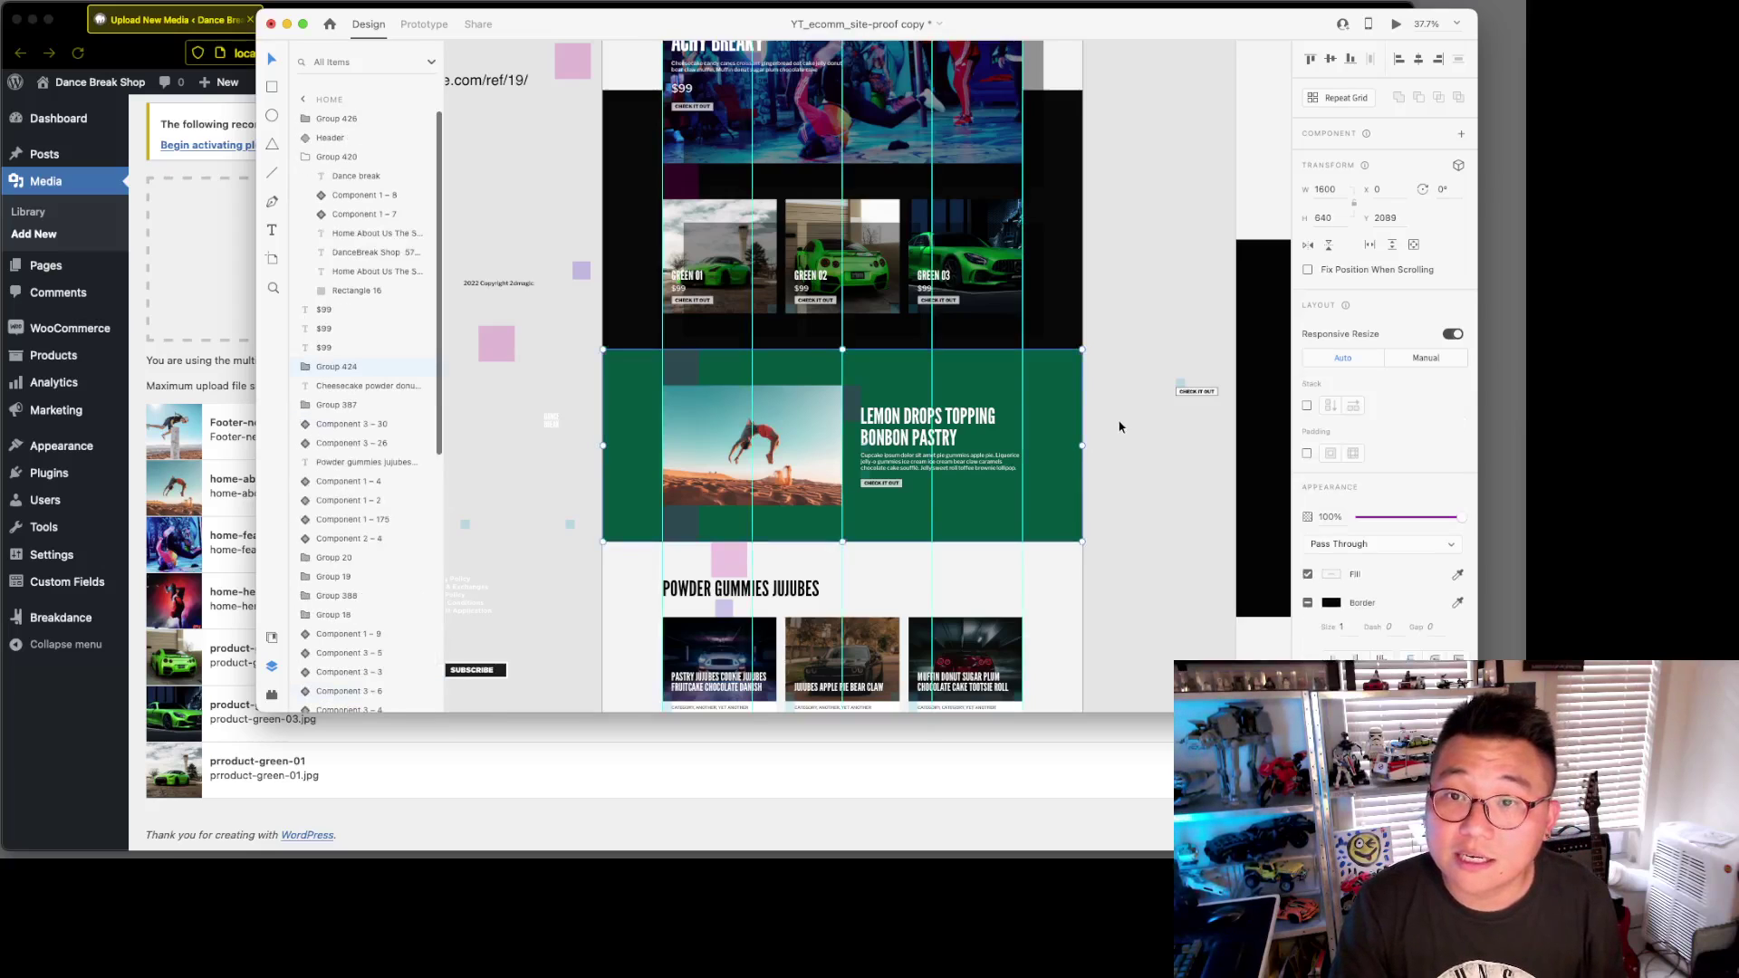
scroll(1119, 426, "up", 5)
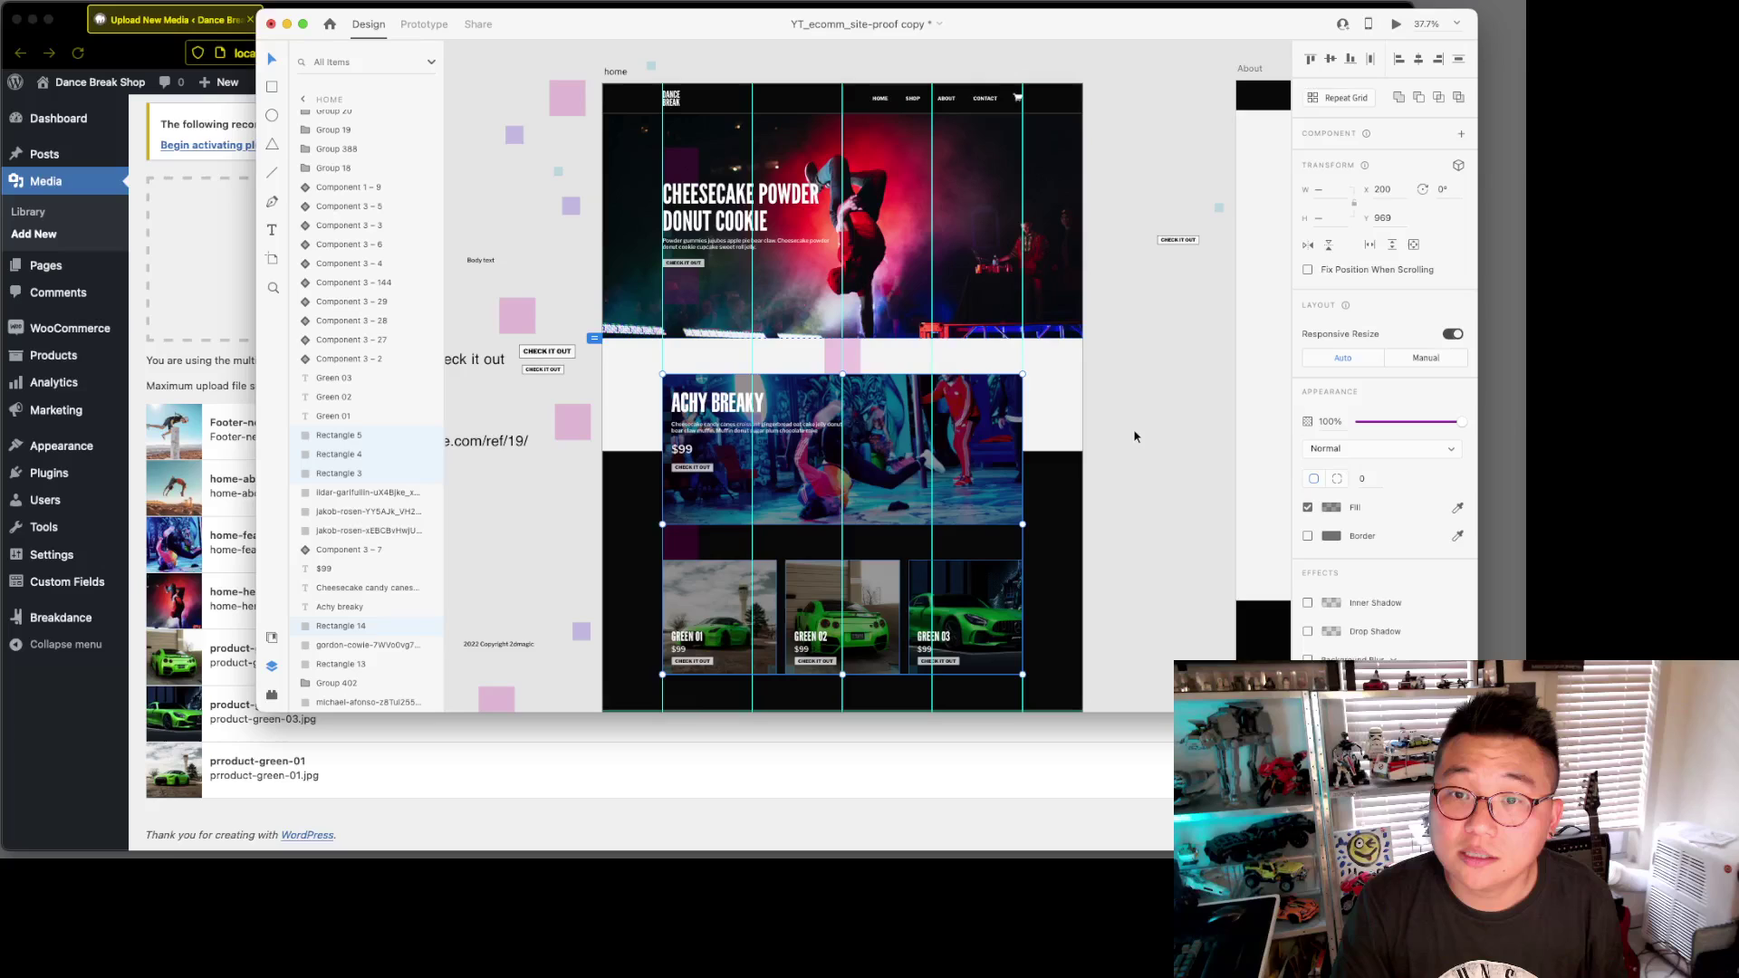
key("Escape")
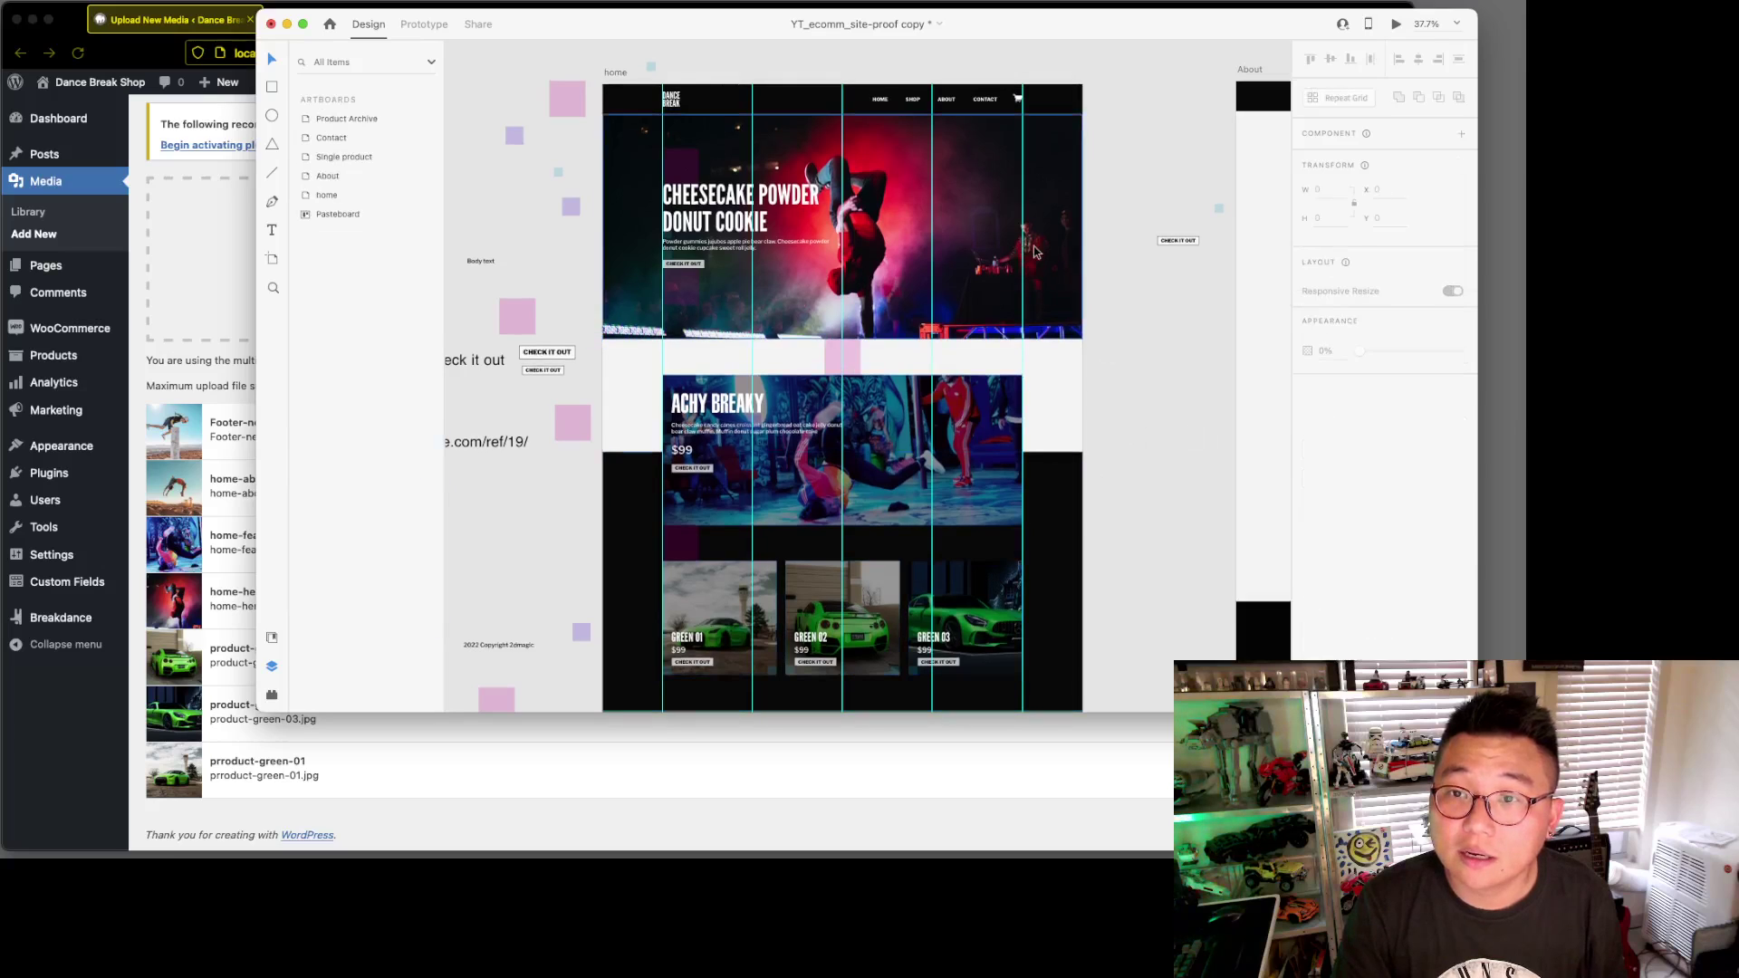
scroll(682, 343, "down", 5)
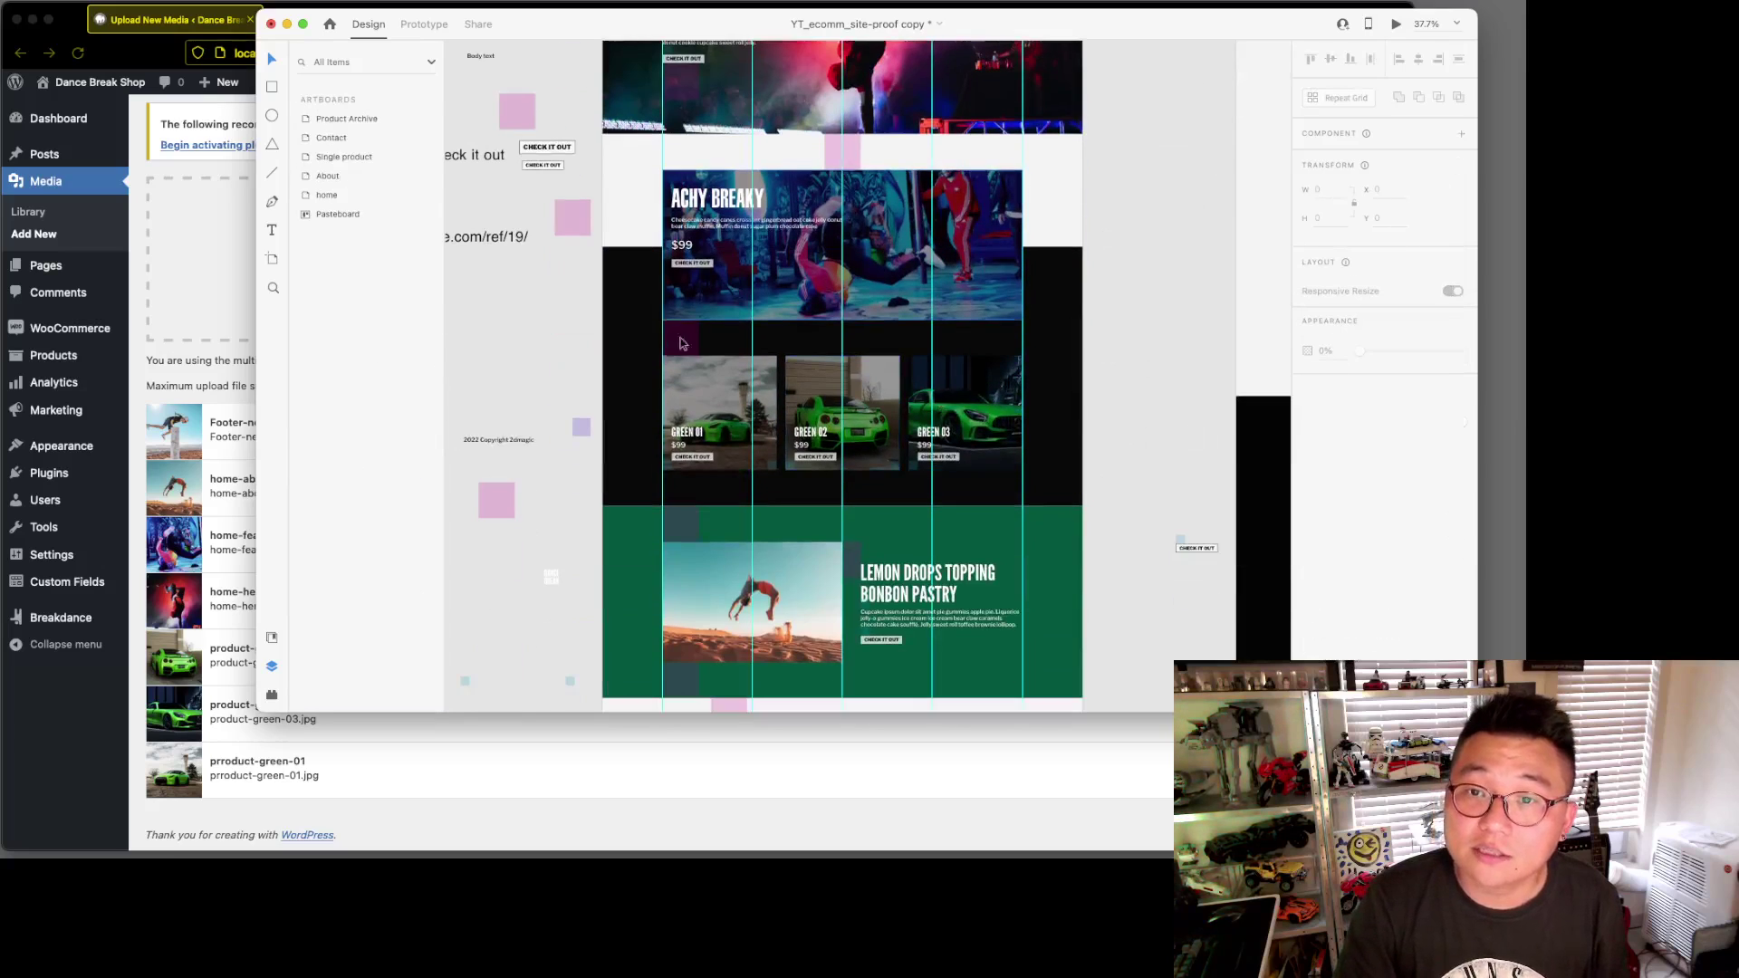
key("super+h")
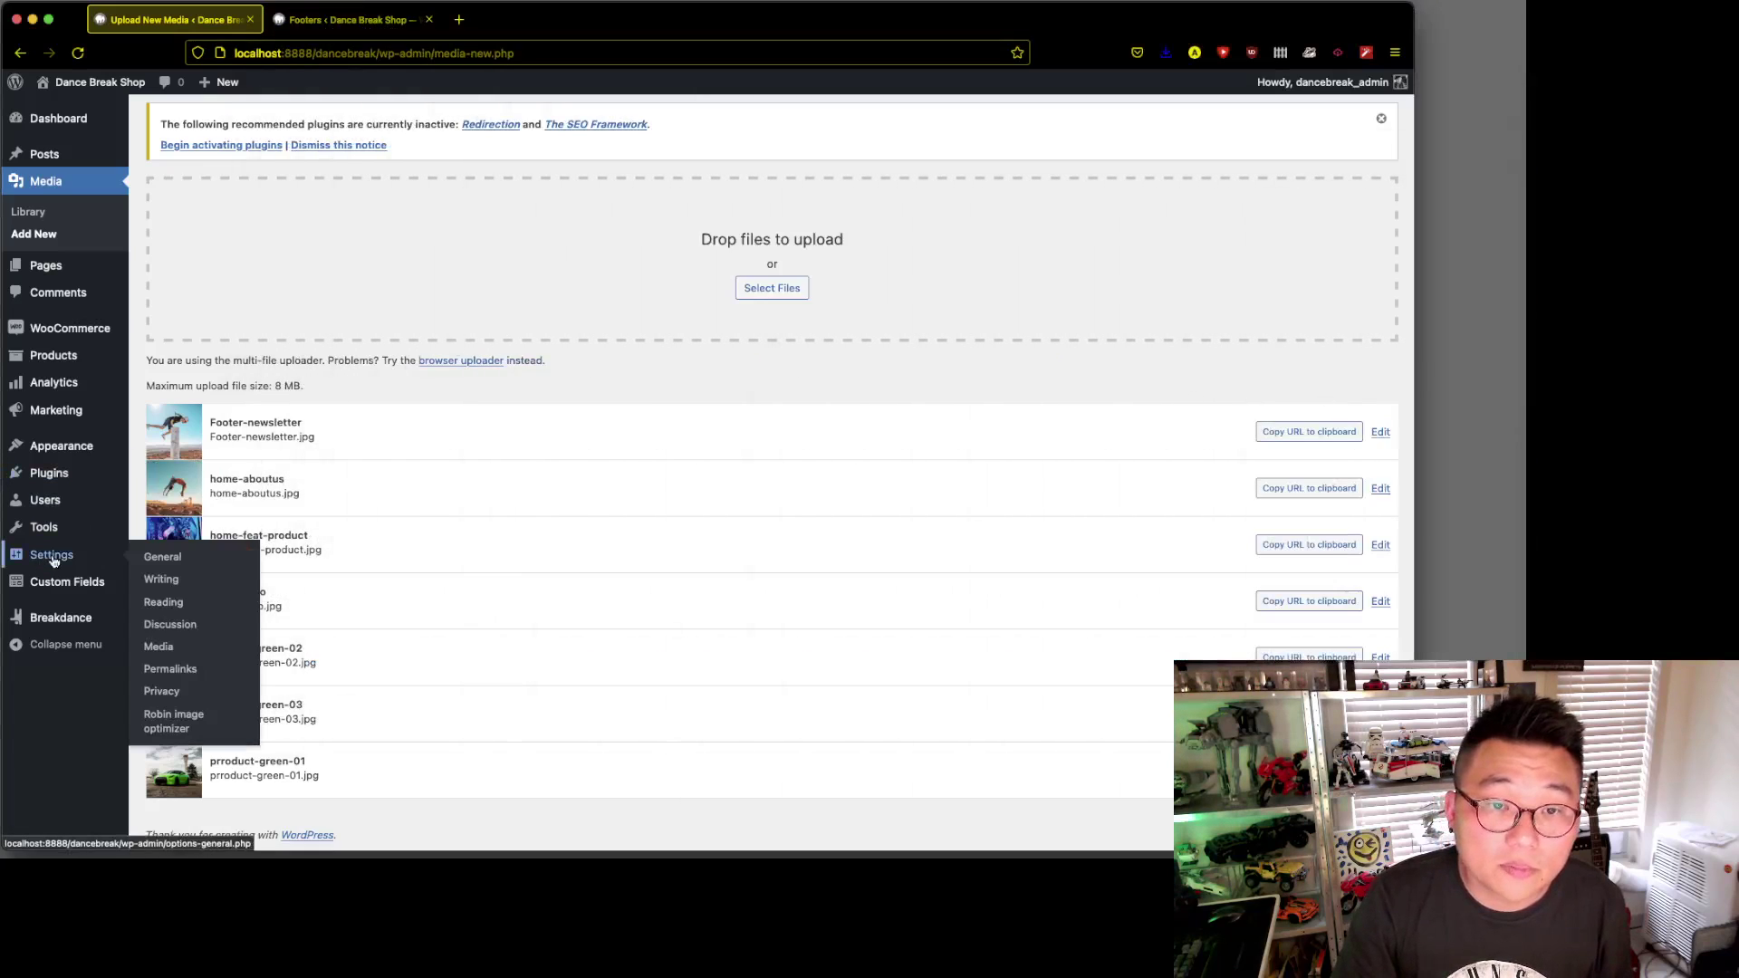
- Open the Global Footer from the Footers list in the Breakdance builder
mouse_move(82, 486)
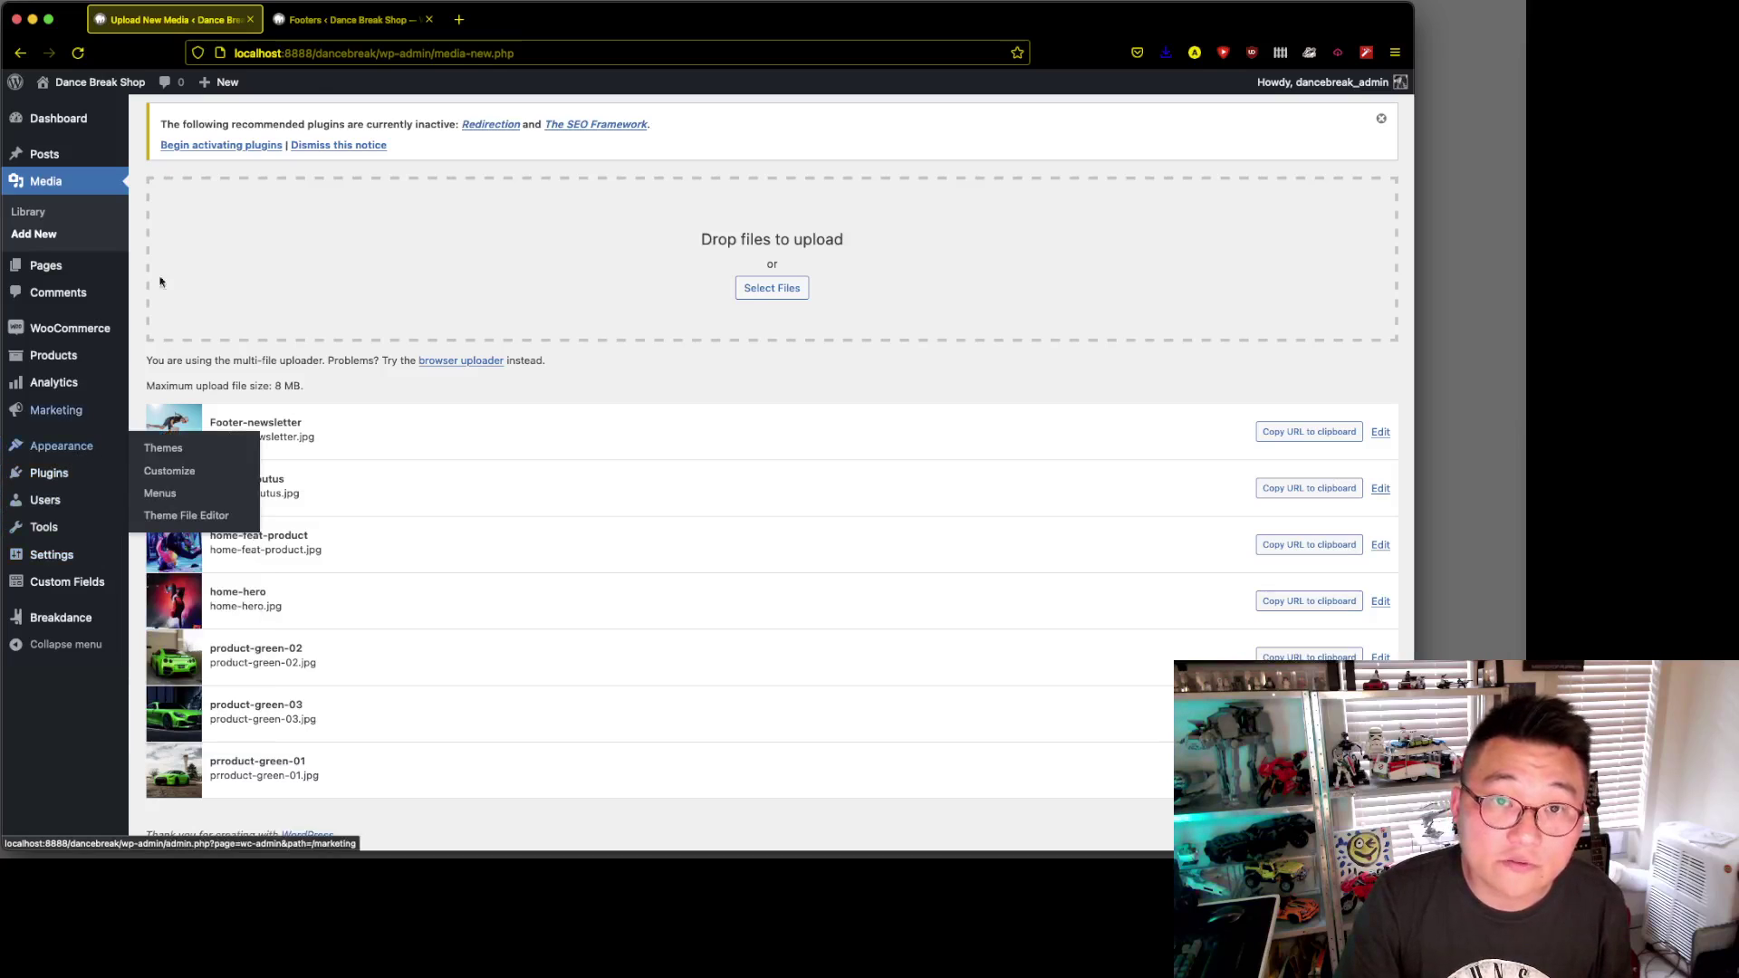
left_click(345, 21)
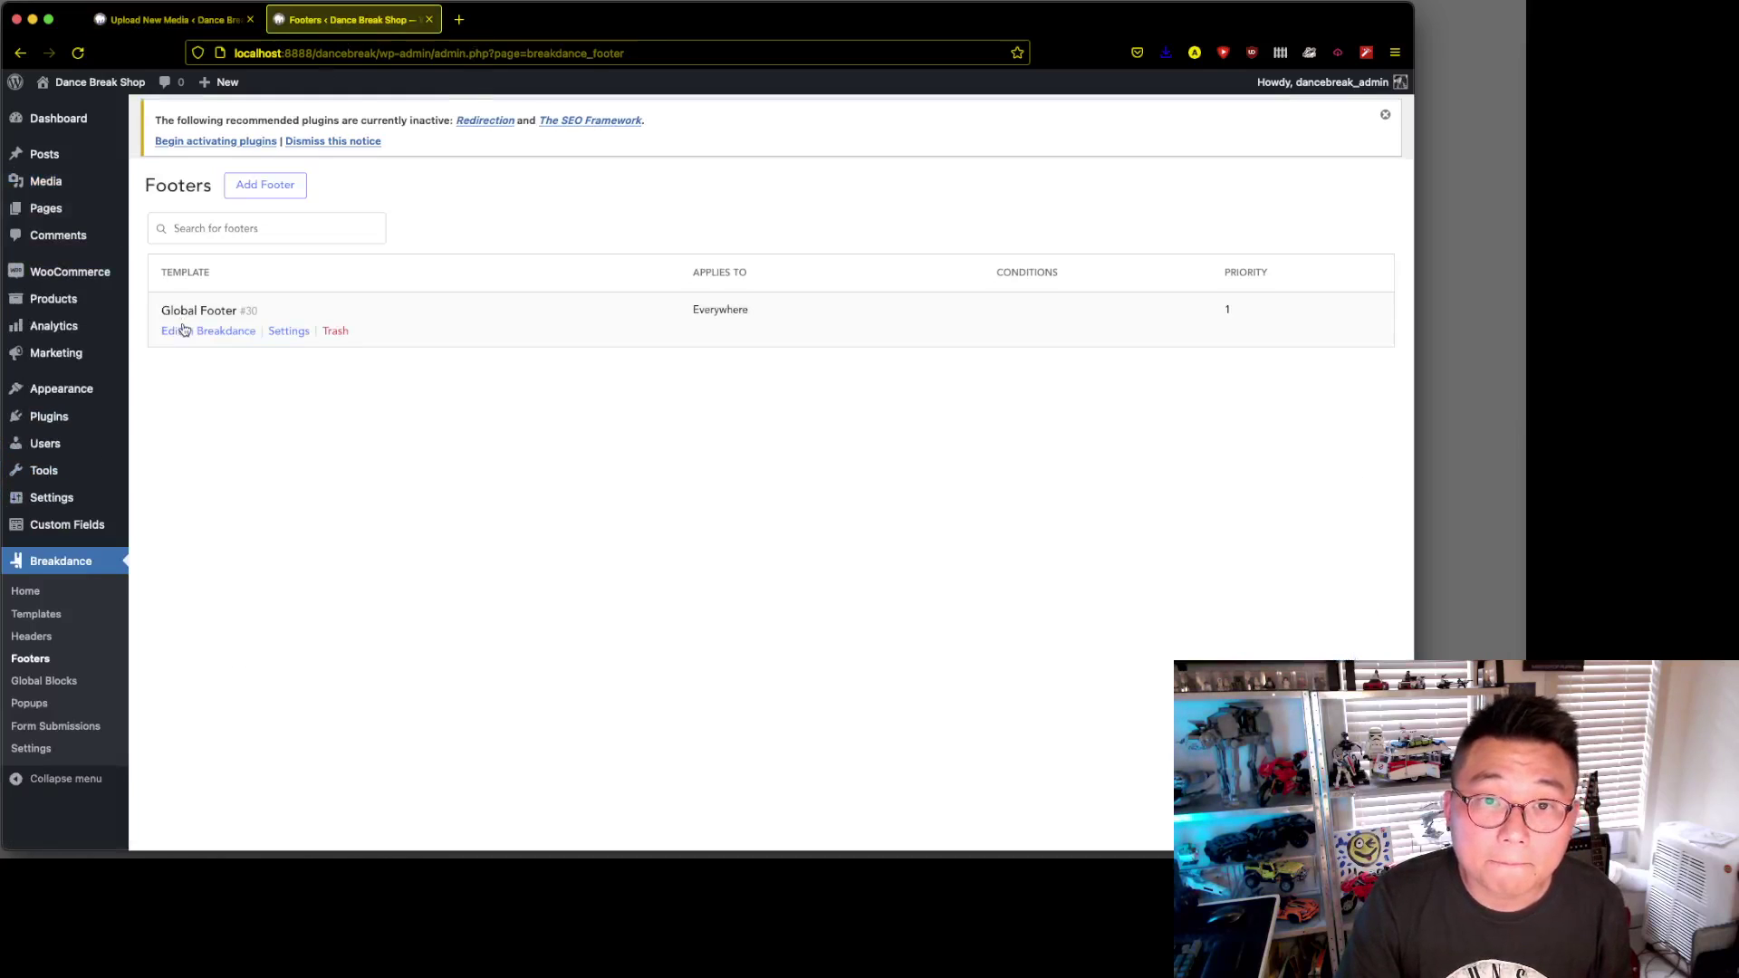
left_click(202, 331)
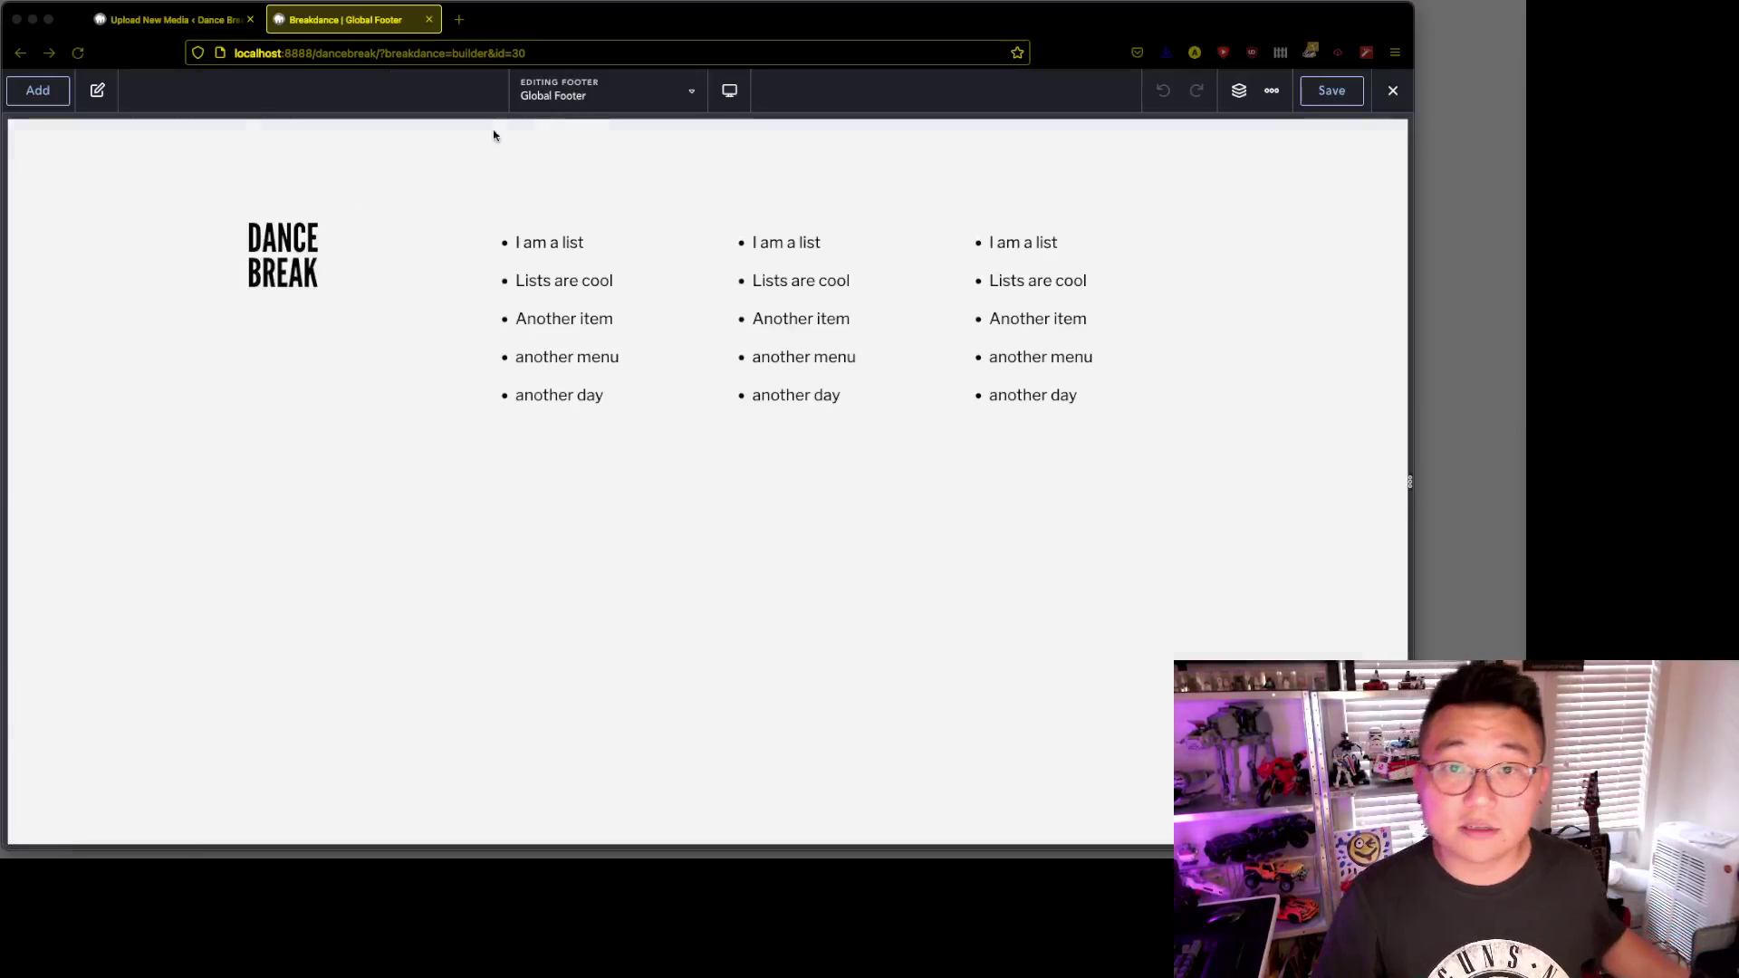
- Add an empty Section and drag it above the existing footer section in Structure
left_click(46, 94)
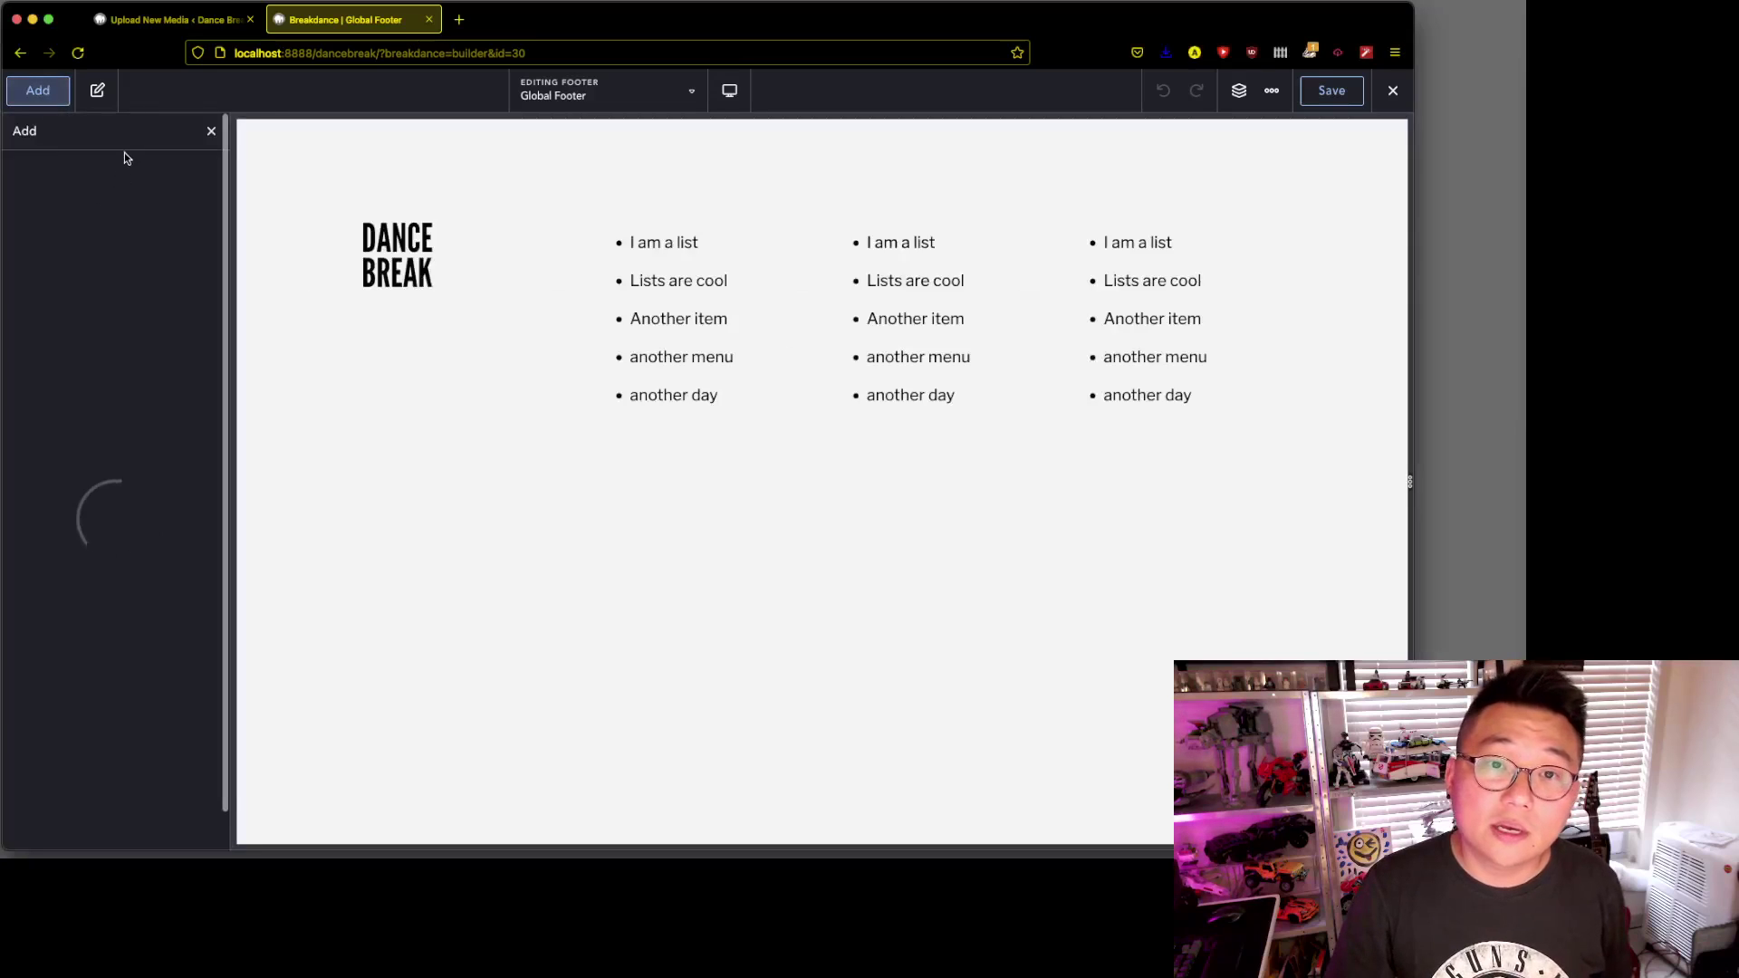
left_click(71, 311)
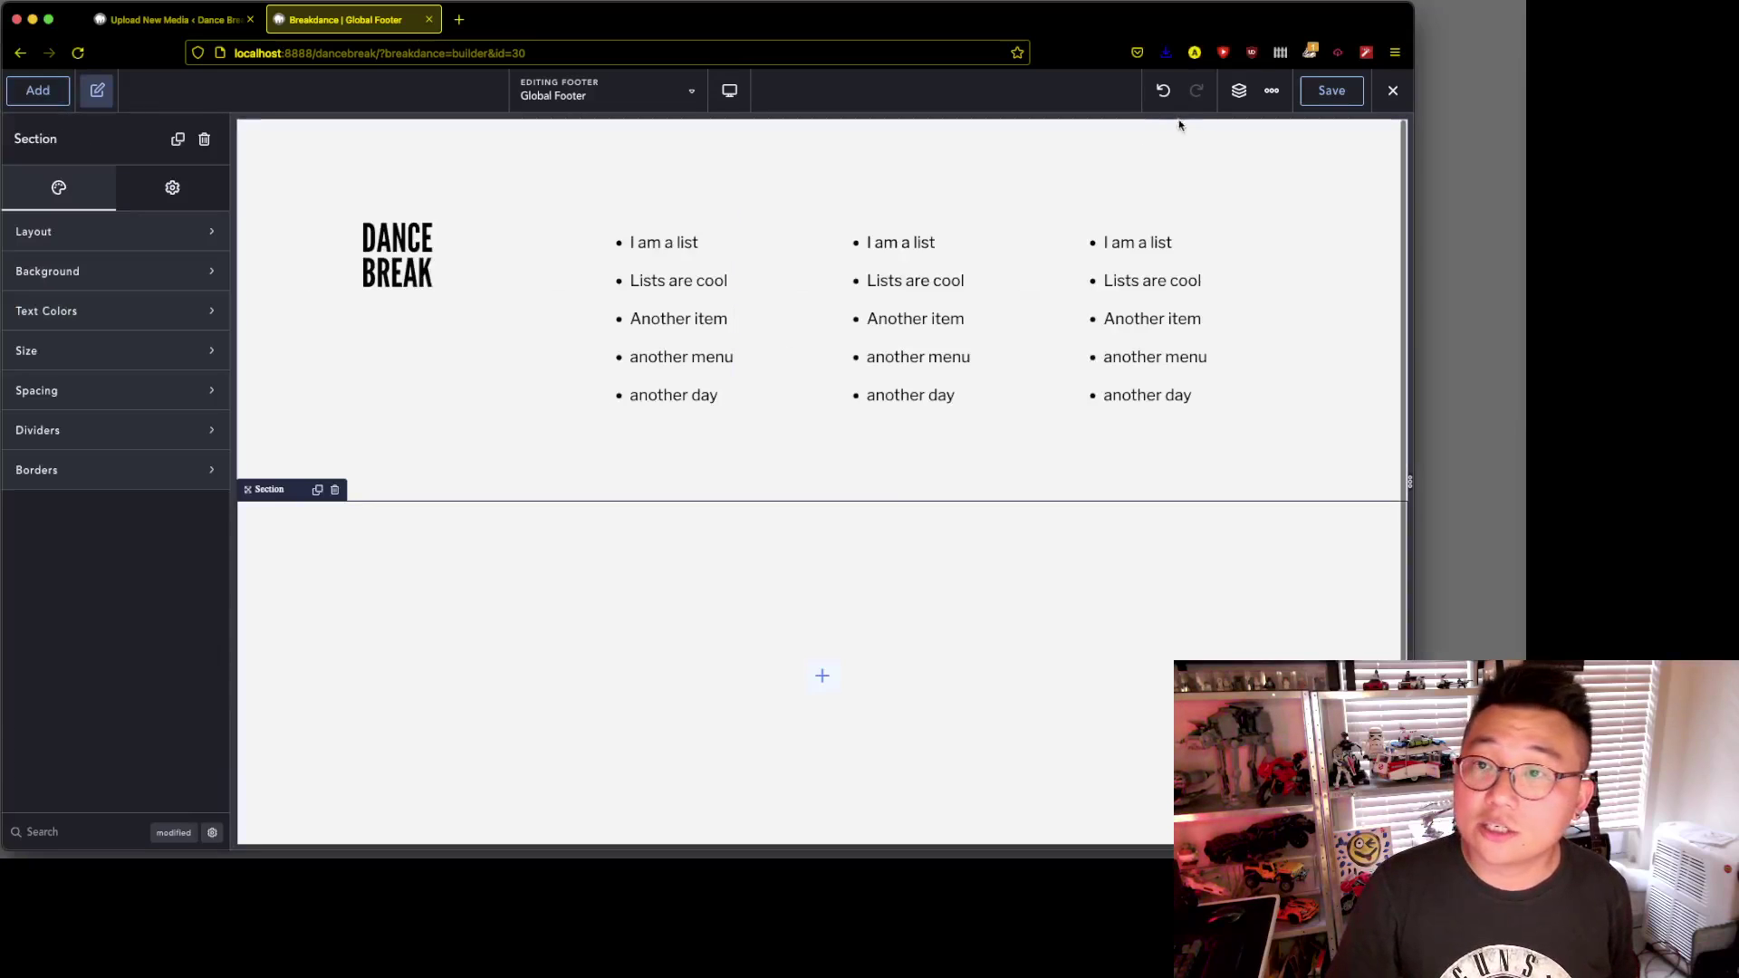
left_click(1239, 91)
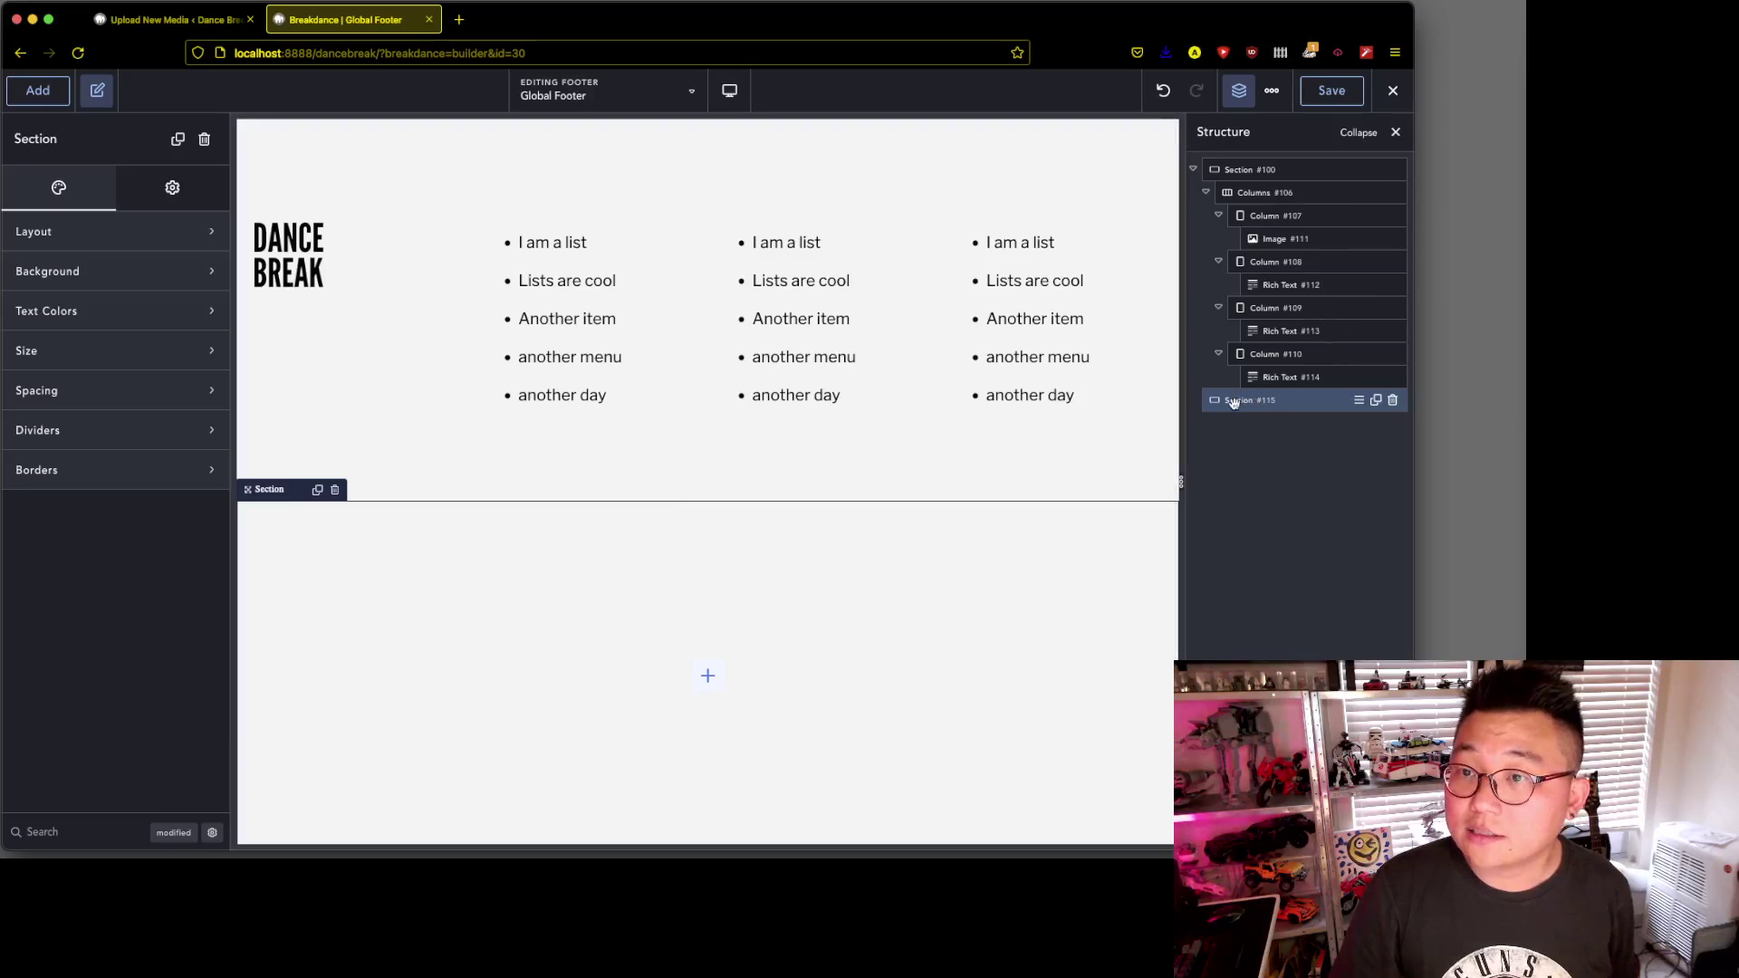
left_click_drag(1279, 405, 1260, 173)
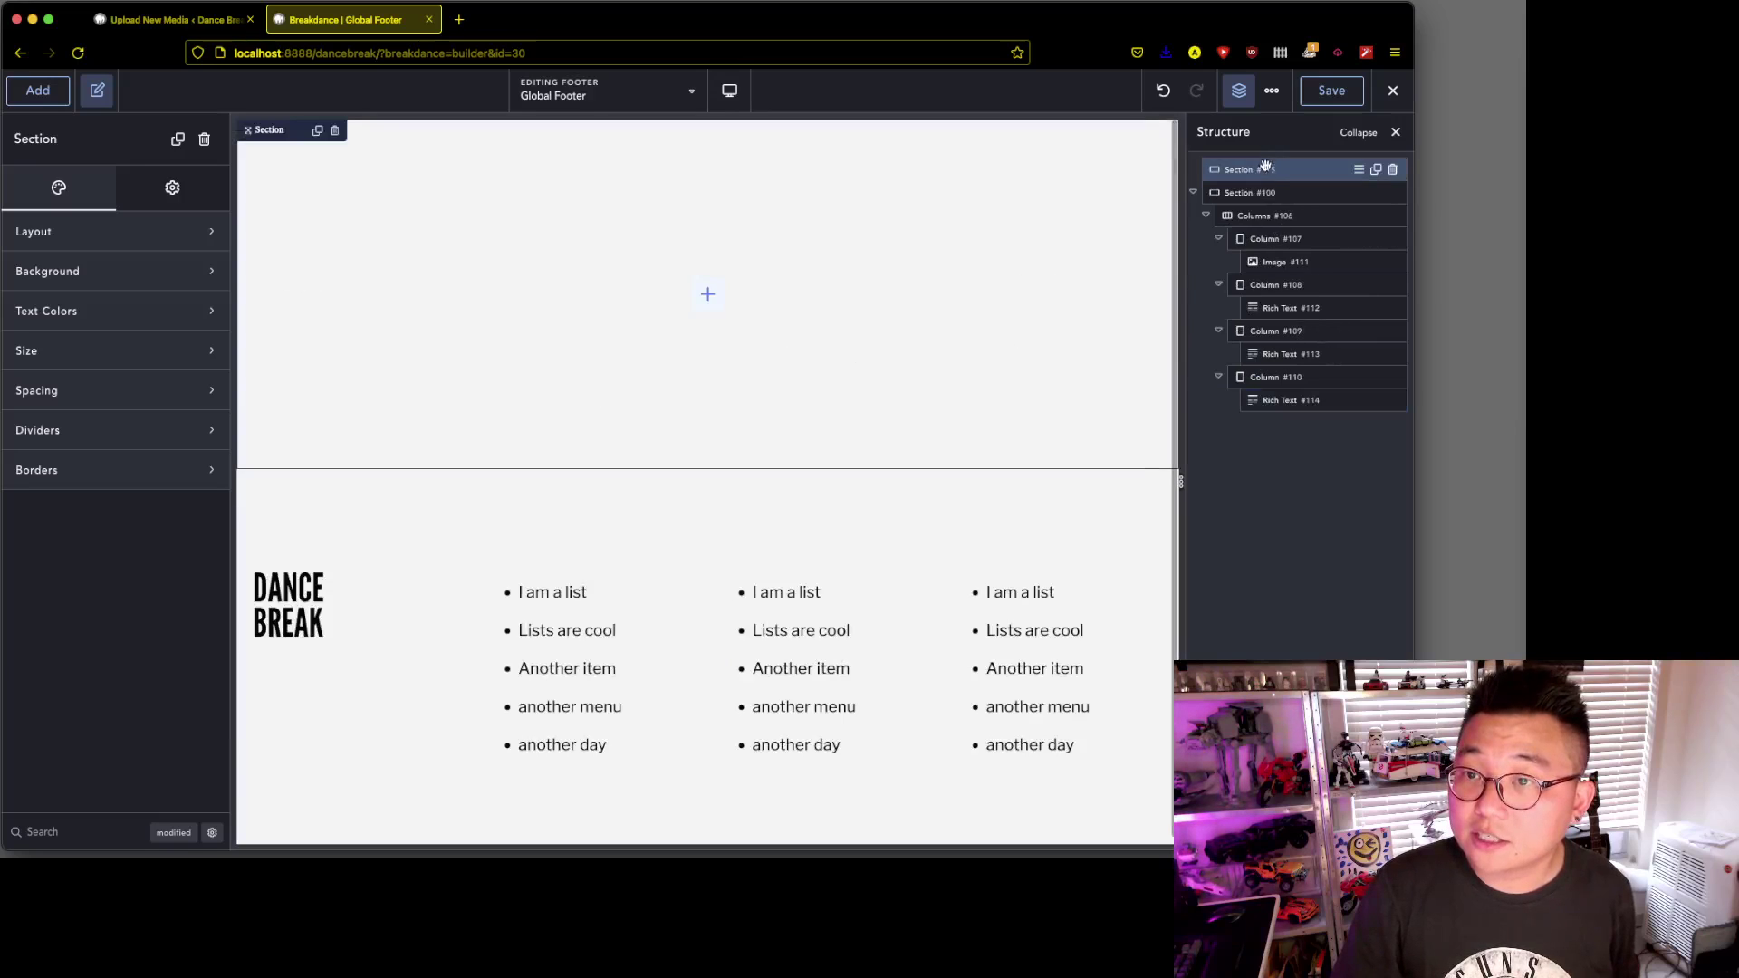
- Check the original footer section's advanced settings
left_click(1302, 192)
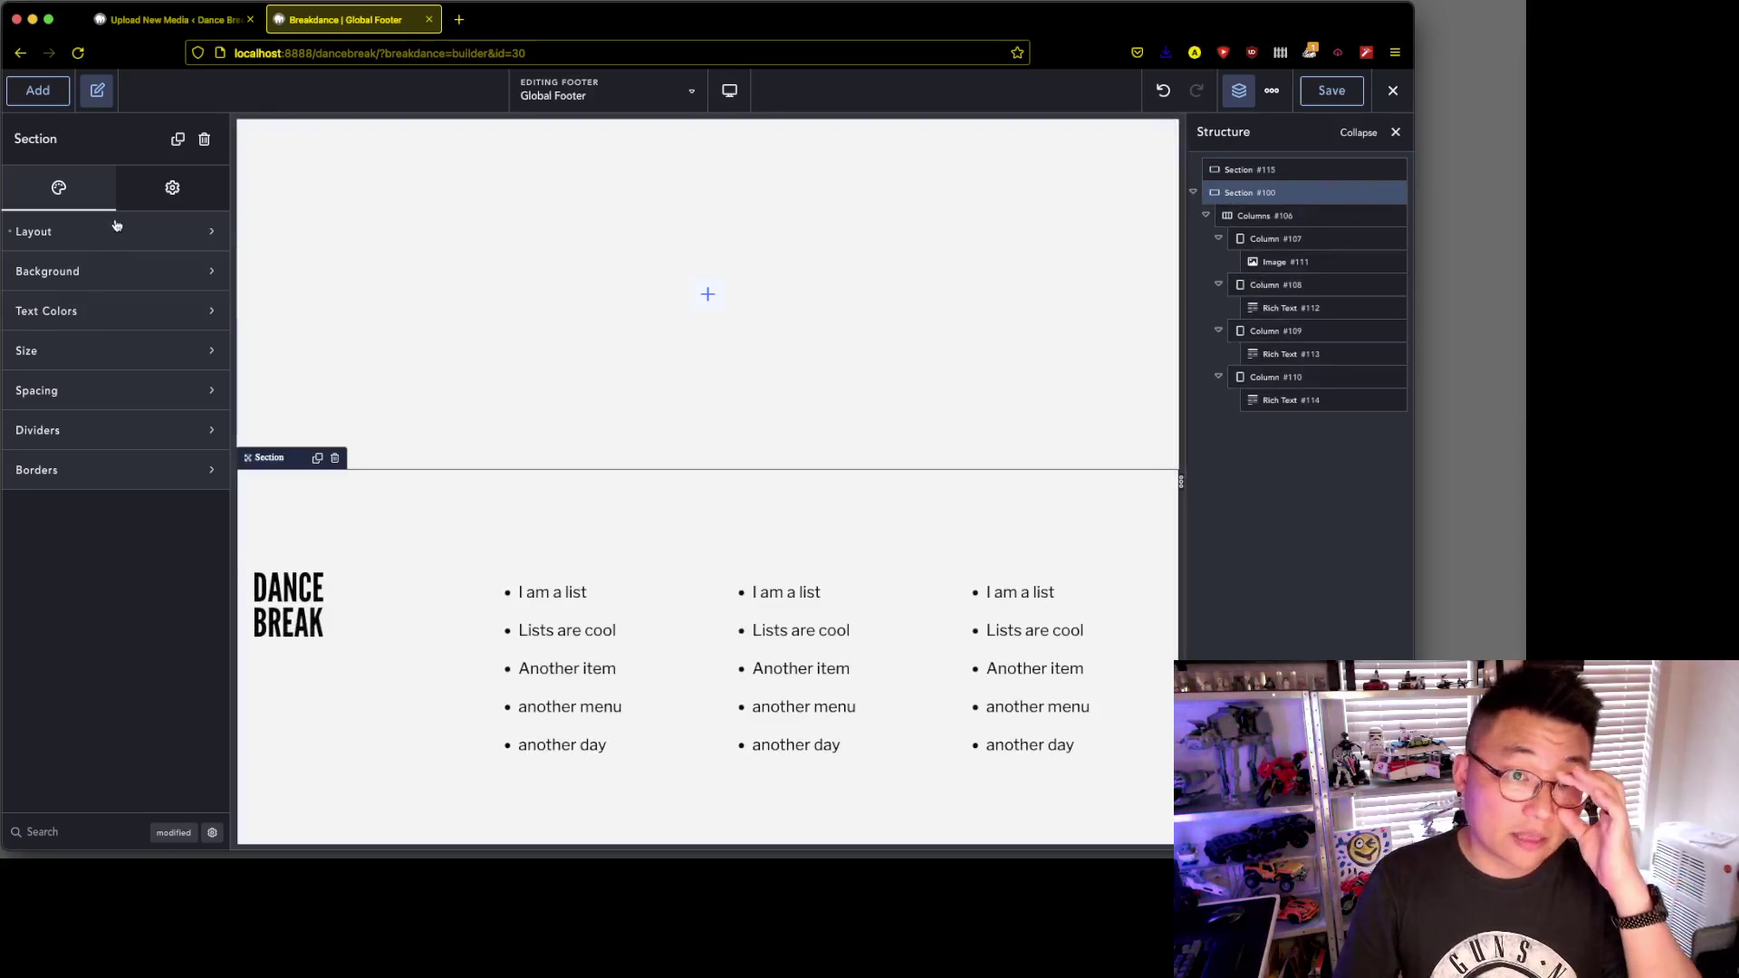
left_click(161, 189)
left_click(116, 237)
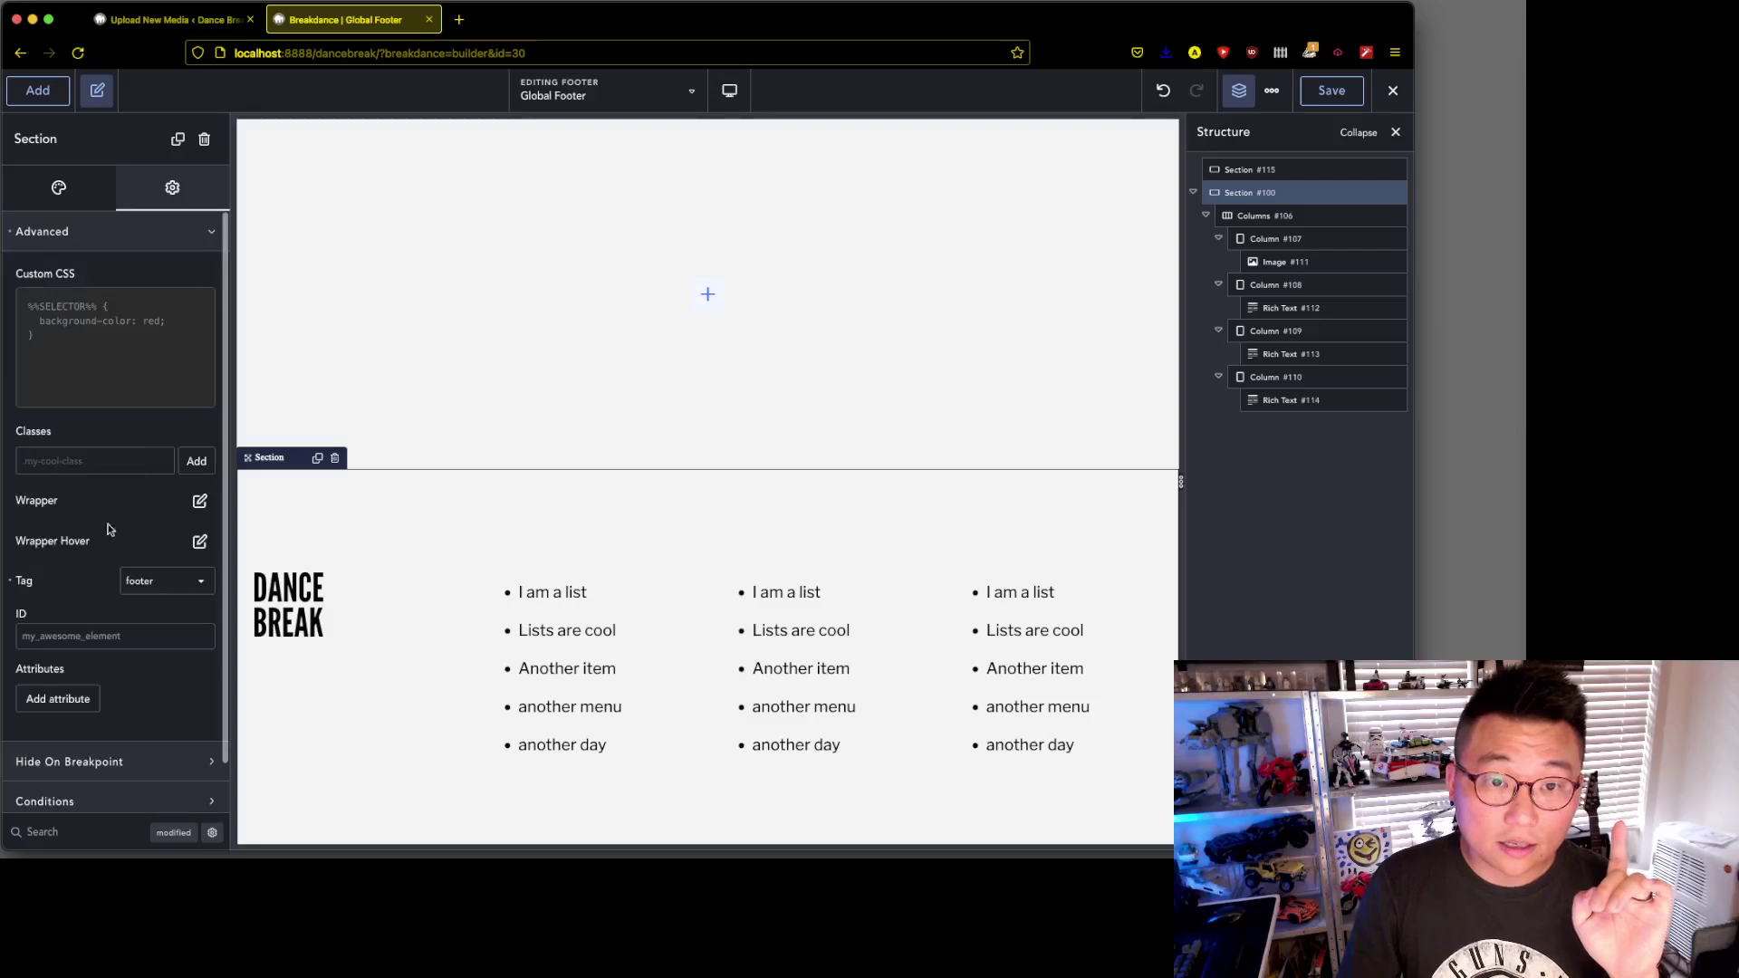
- Set the new section's background colour to the black preset (#080808)
left_click(1270, 171)
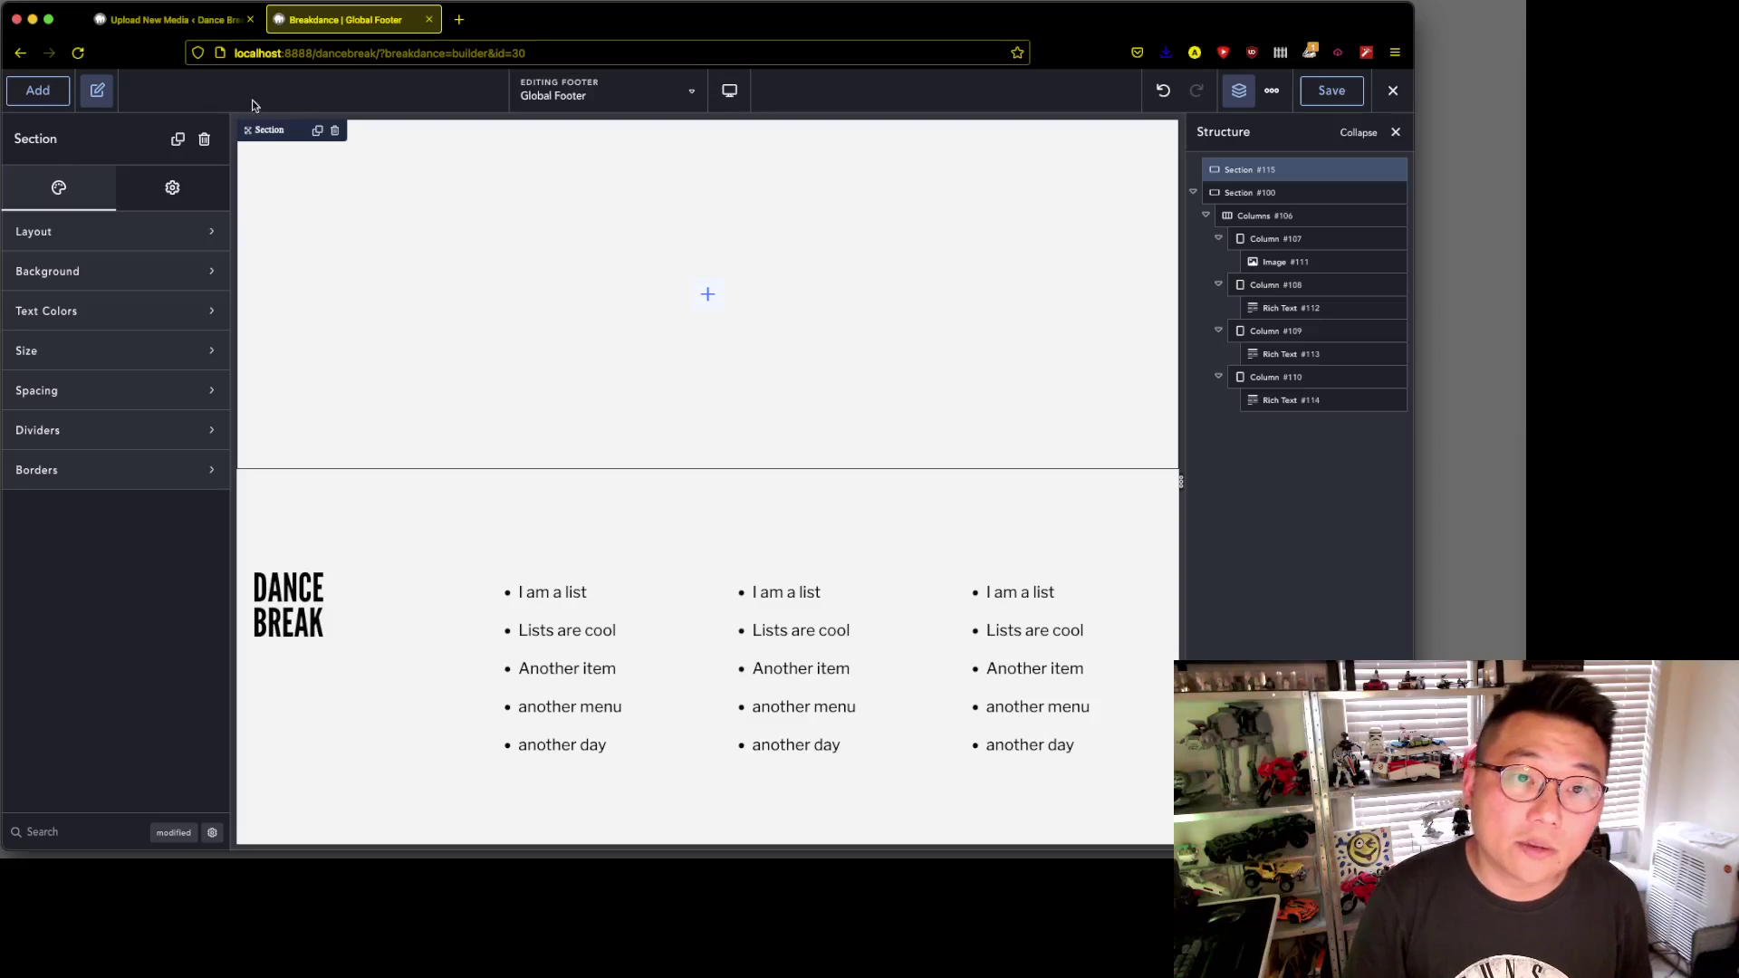
left_click(140, 277)
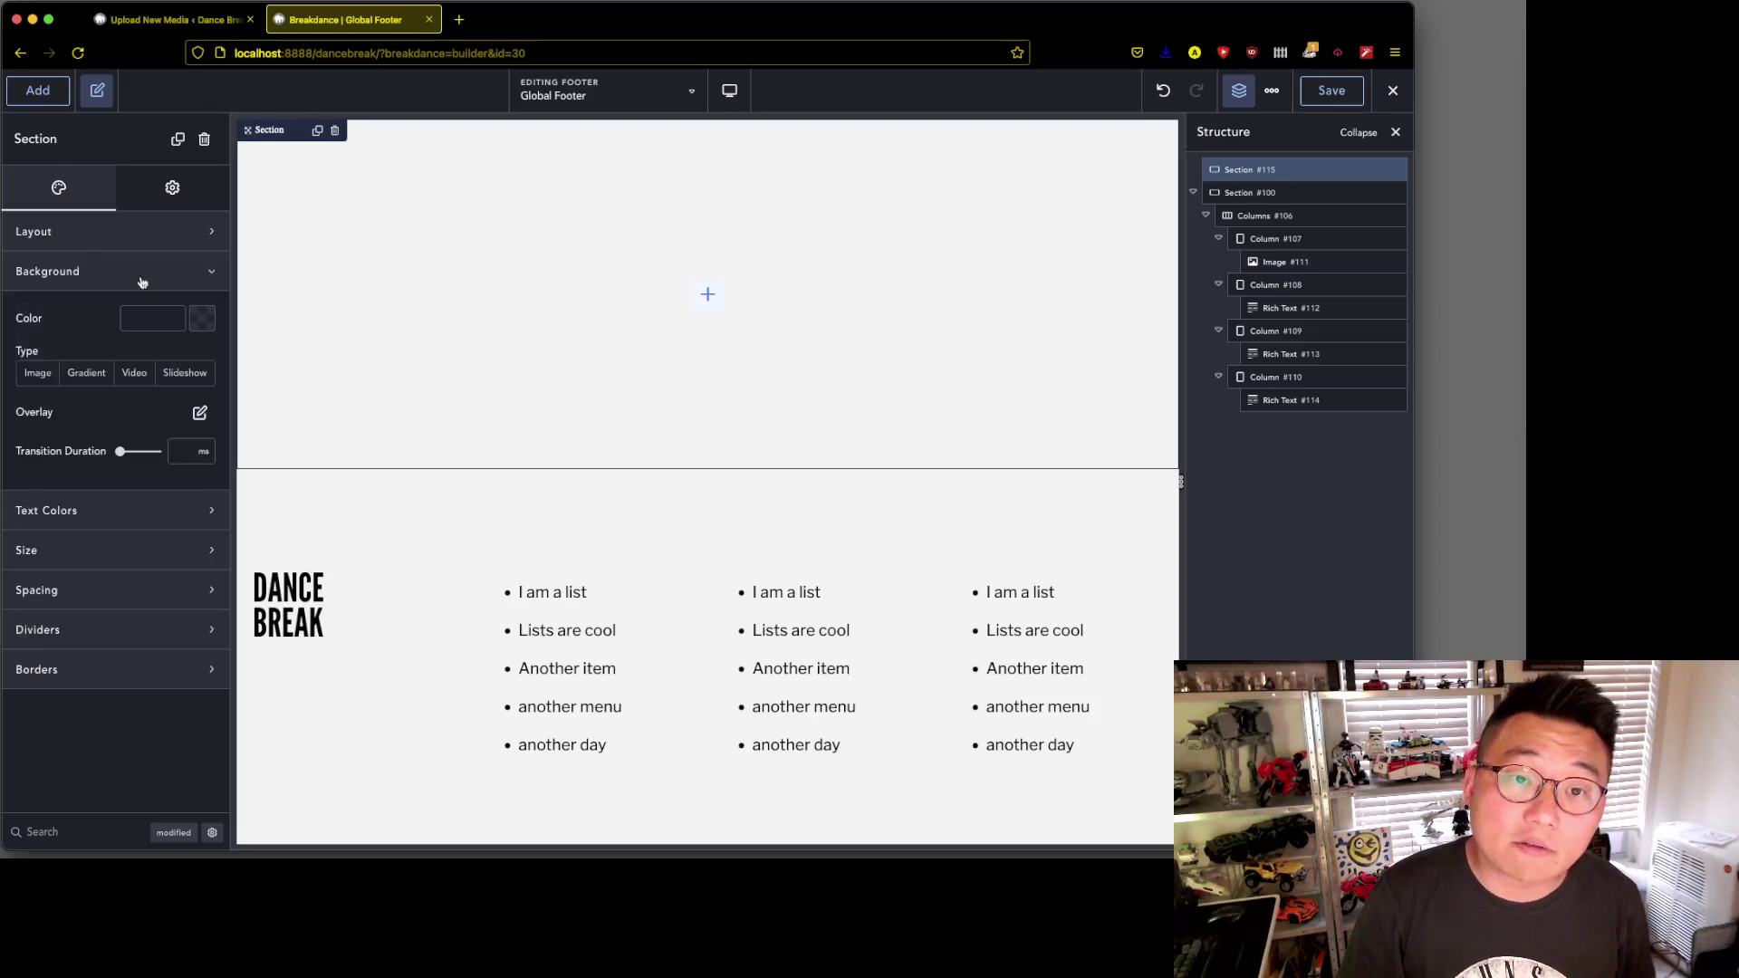
left_click(203, 320)
left_click(54, 578)
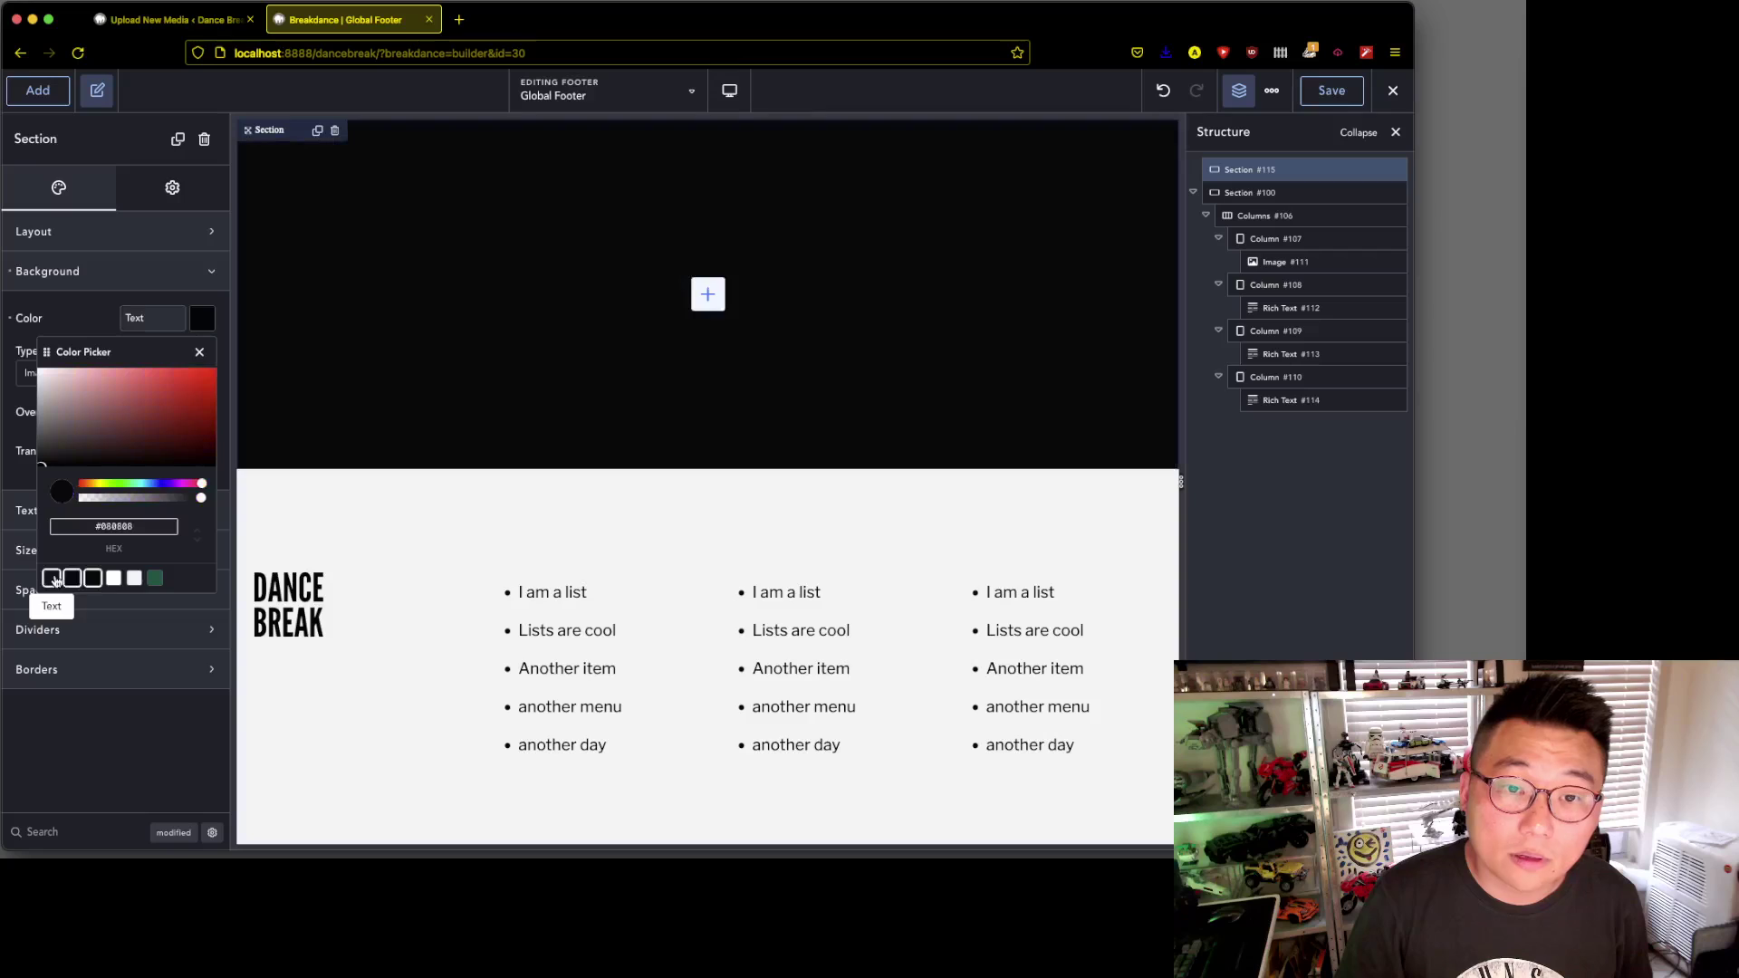
left_click(140, 739)
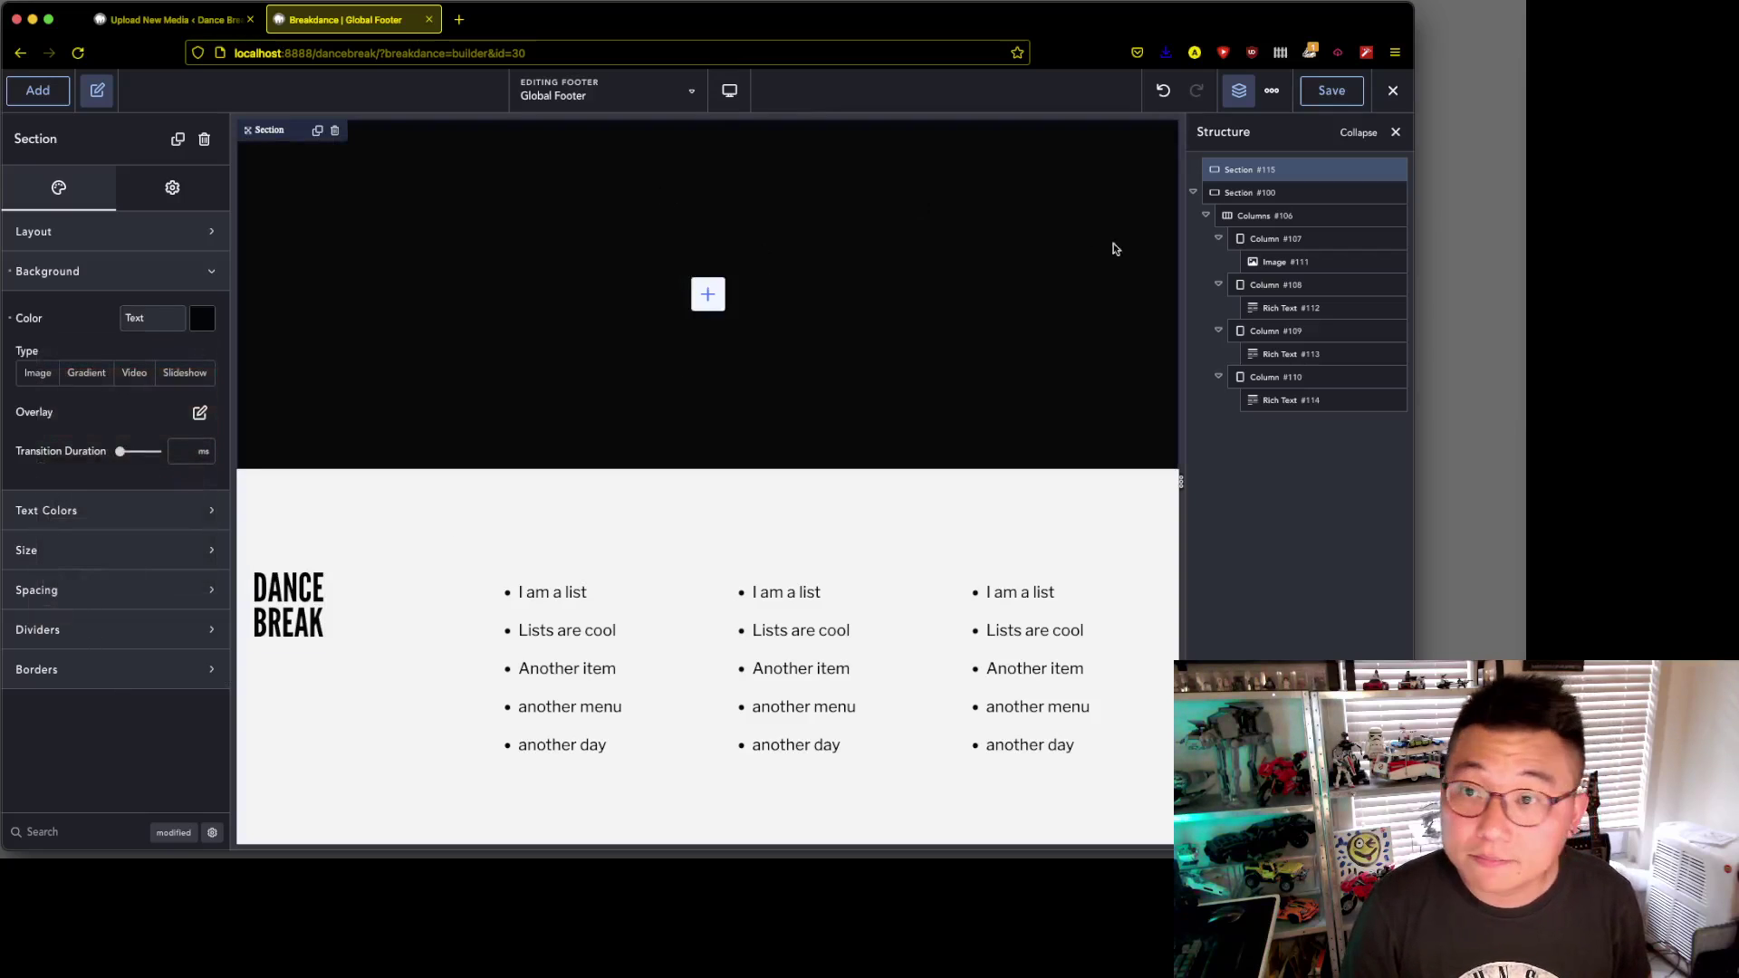
left_click(121, 235)
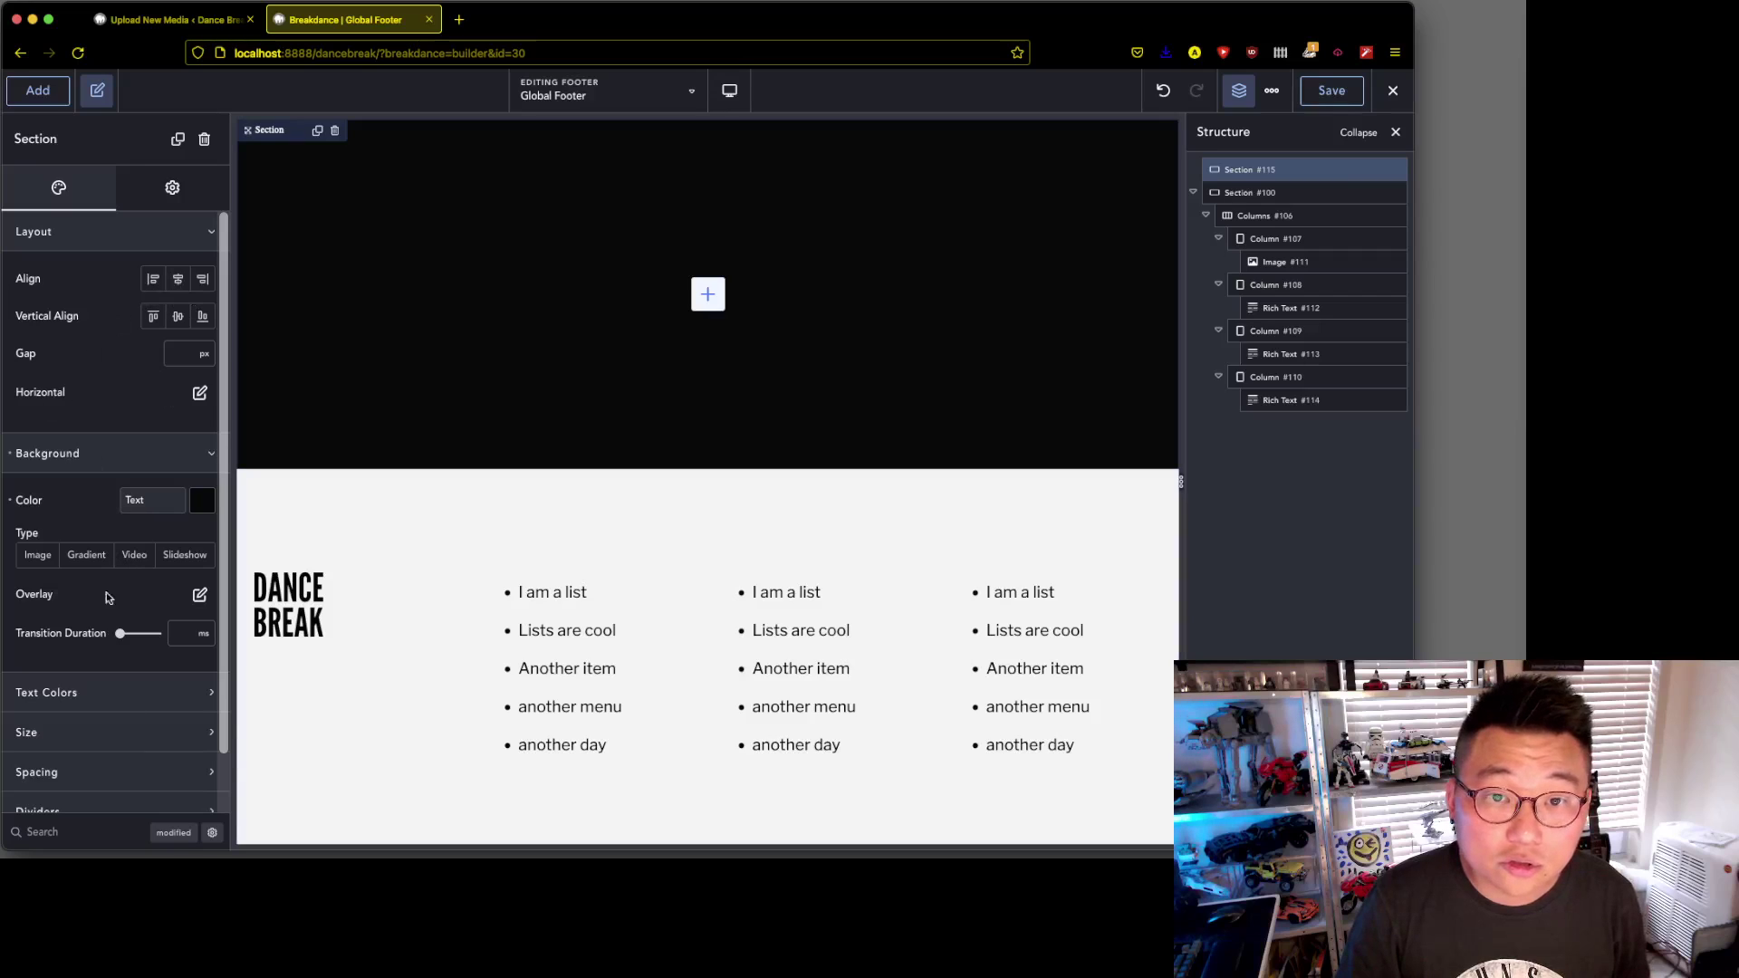
- Add a two-column Columns element to the black section with width 100%
left_click(40, 90)
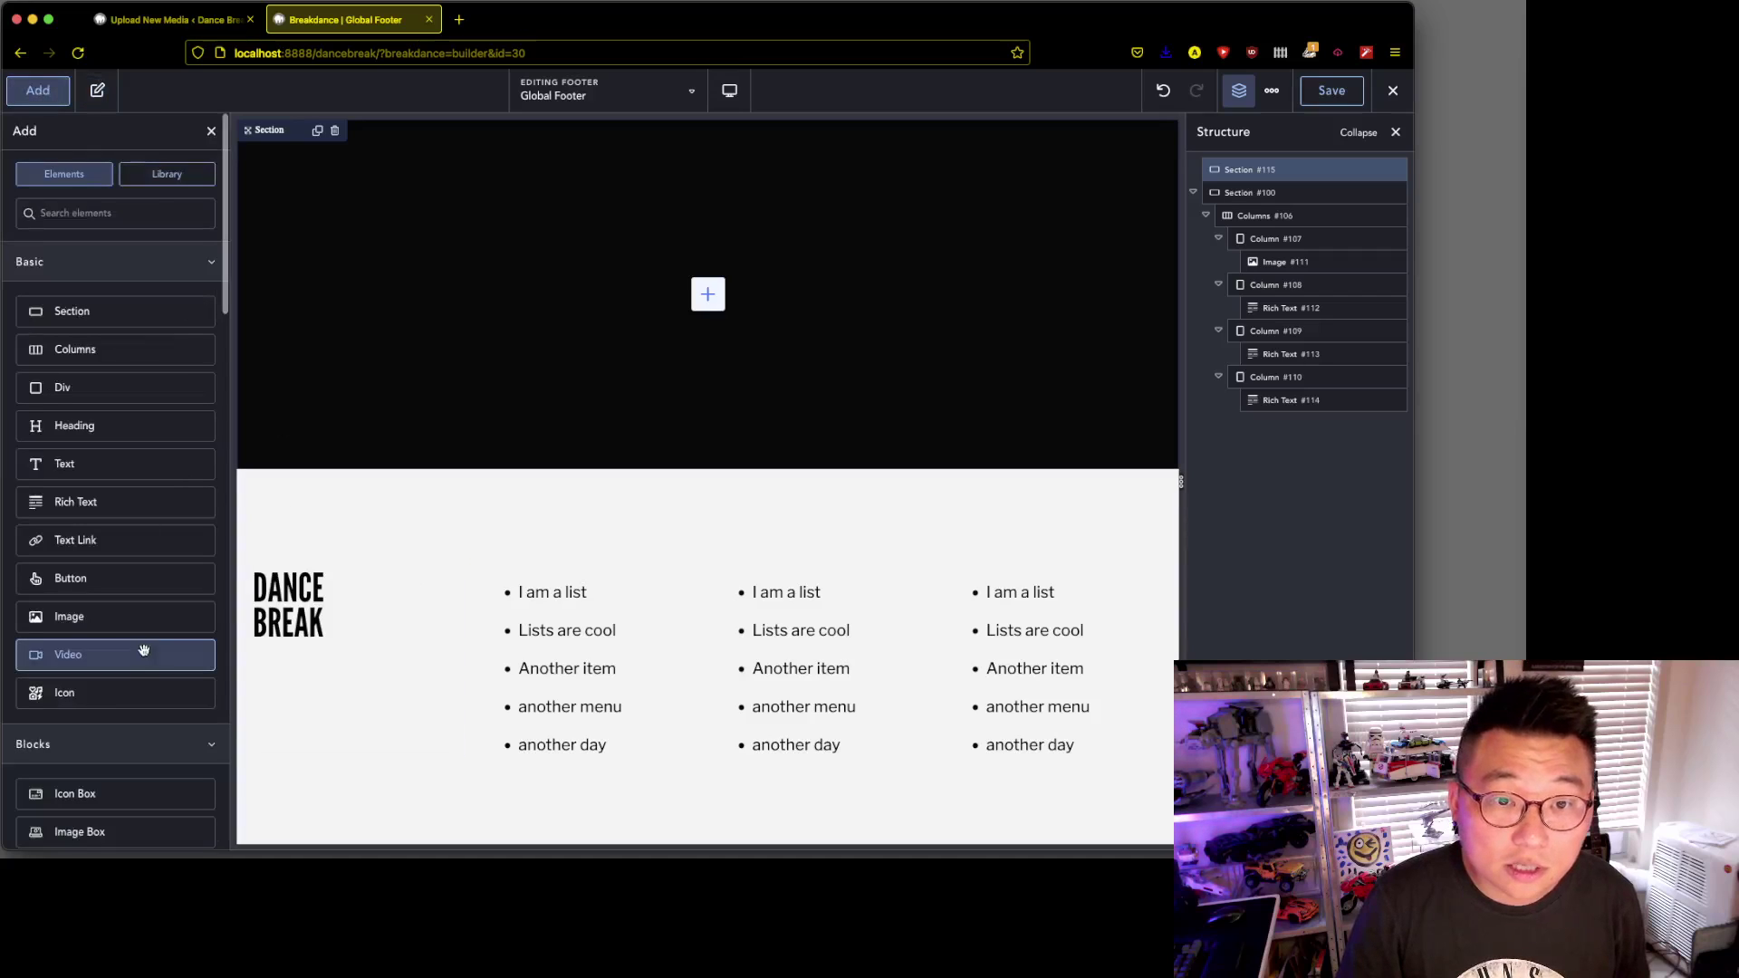
scroll(80, 681, "down", 1)
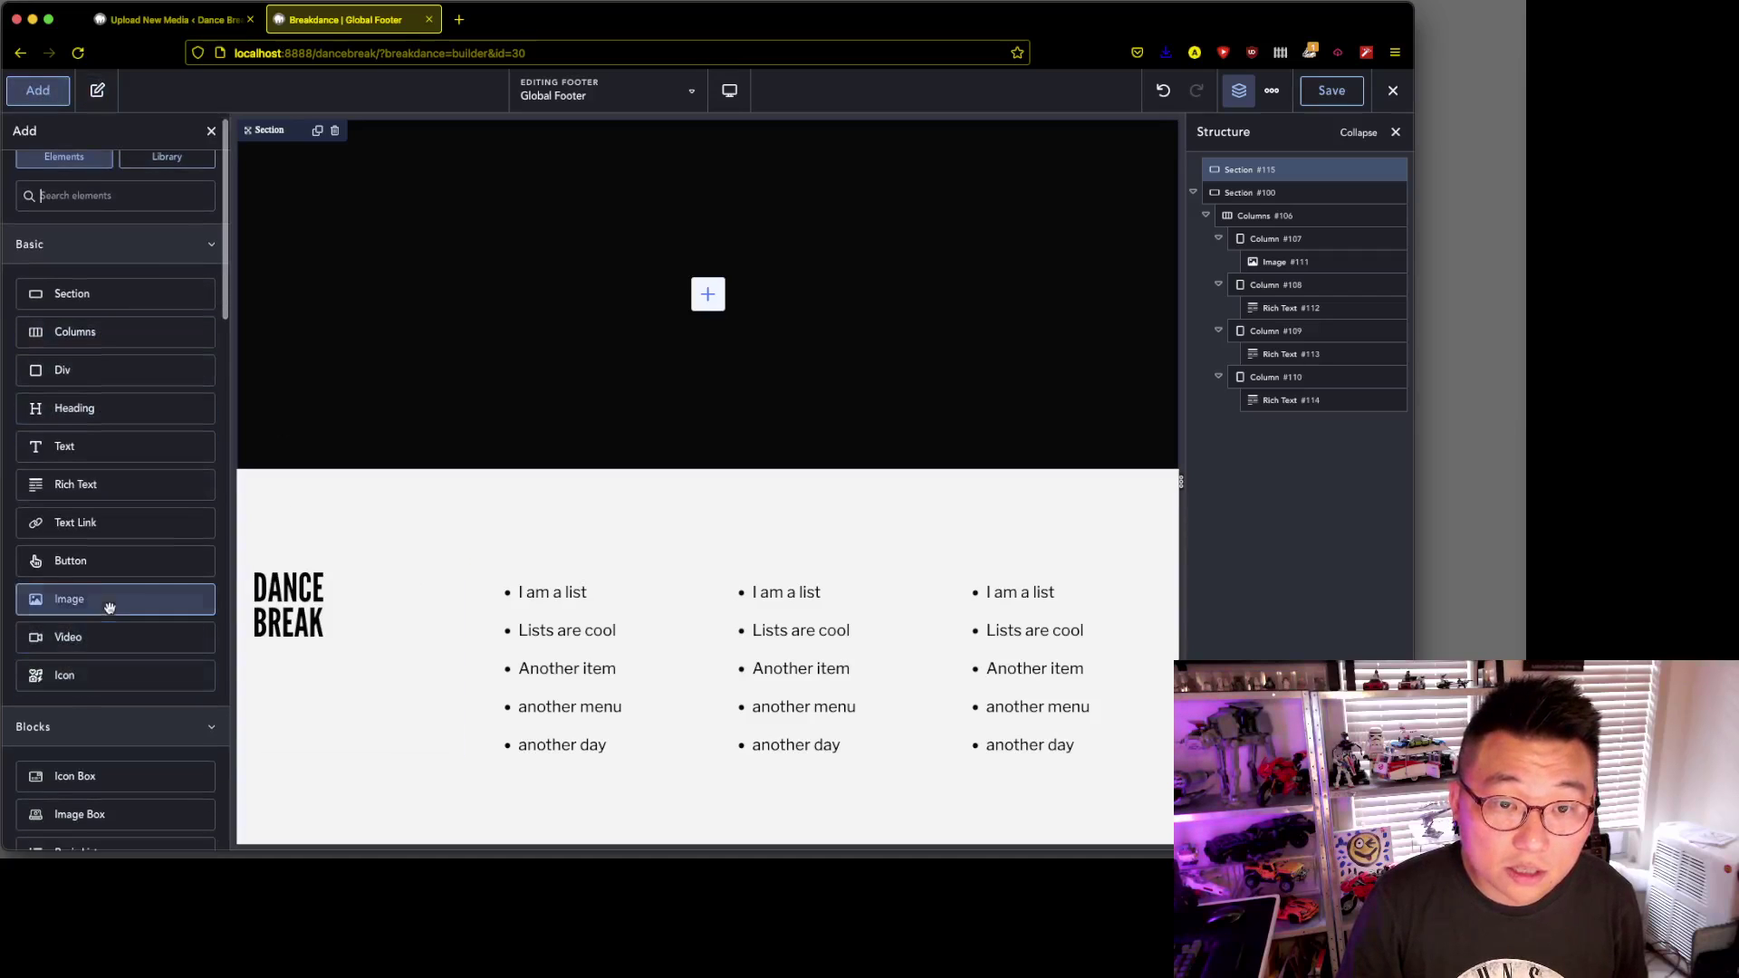
left_click(127, 336)
left_click(576, 343)
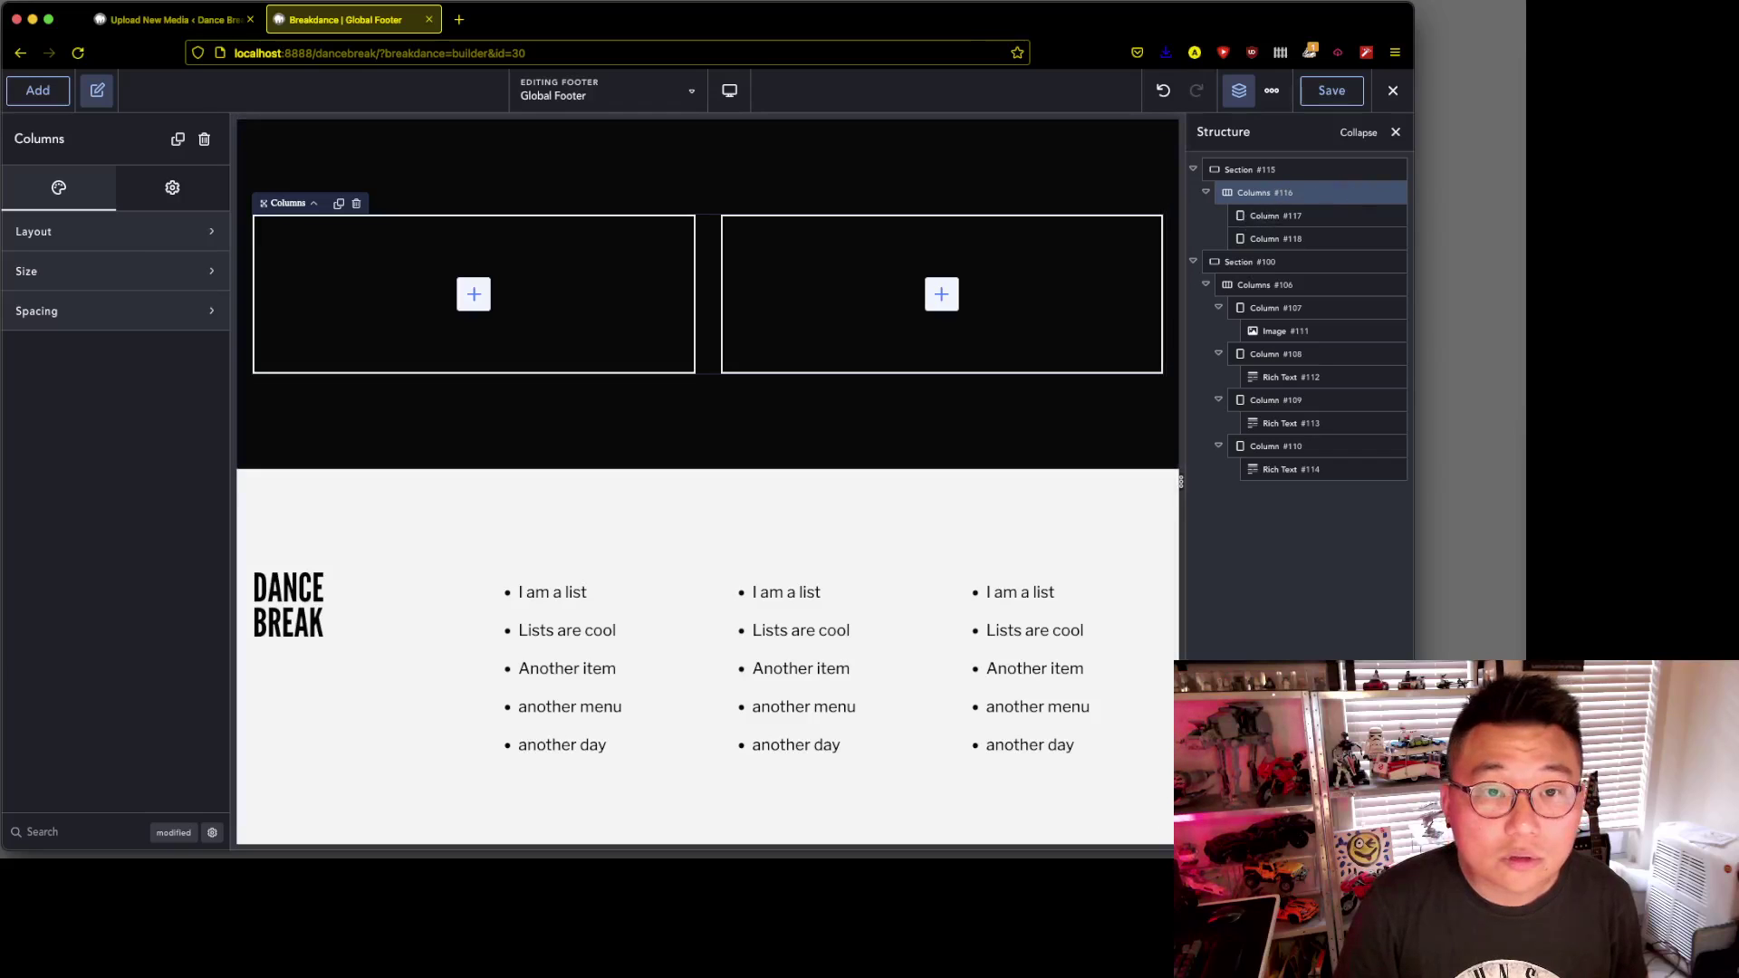
left_click(115, 272)
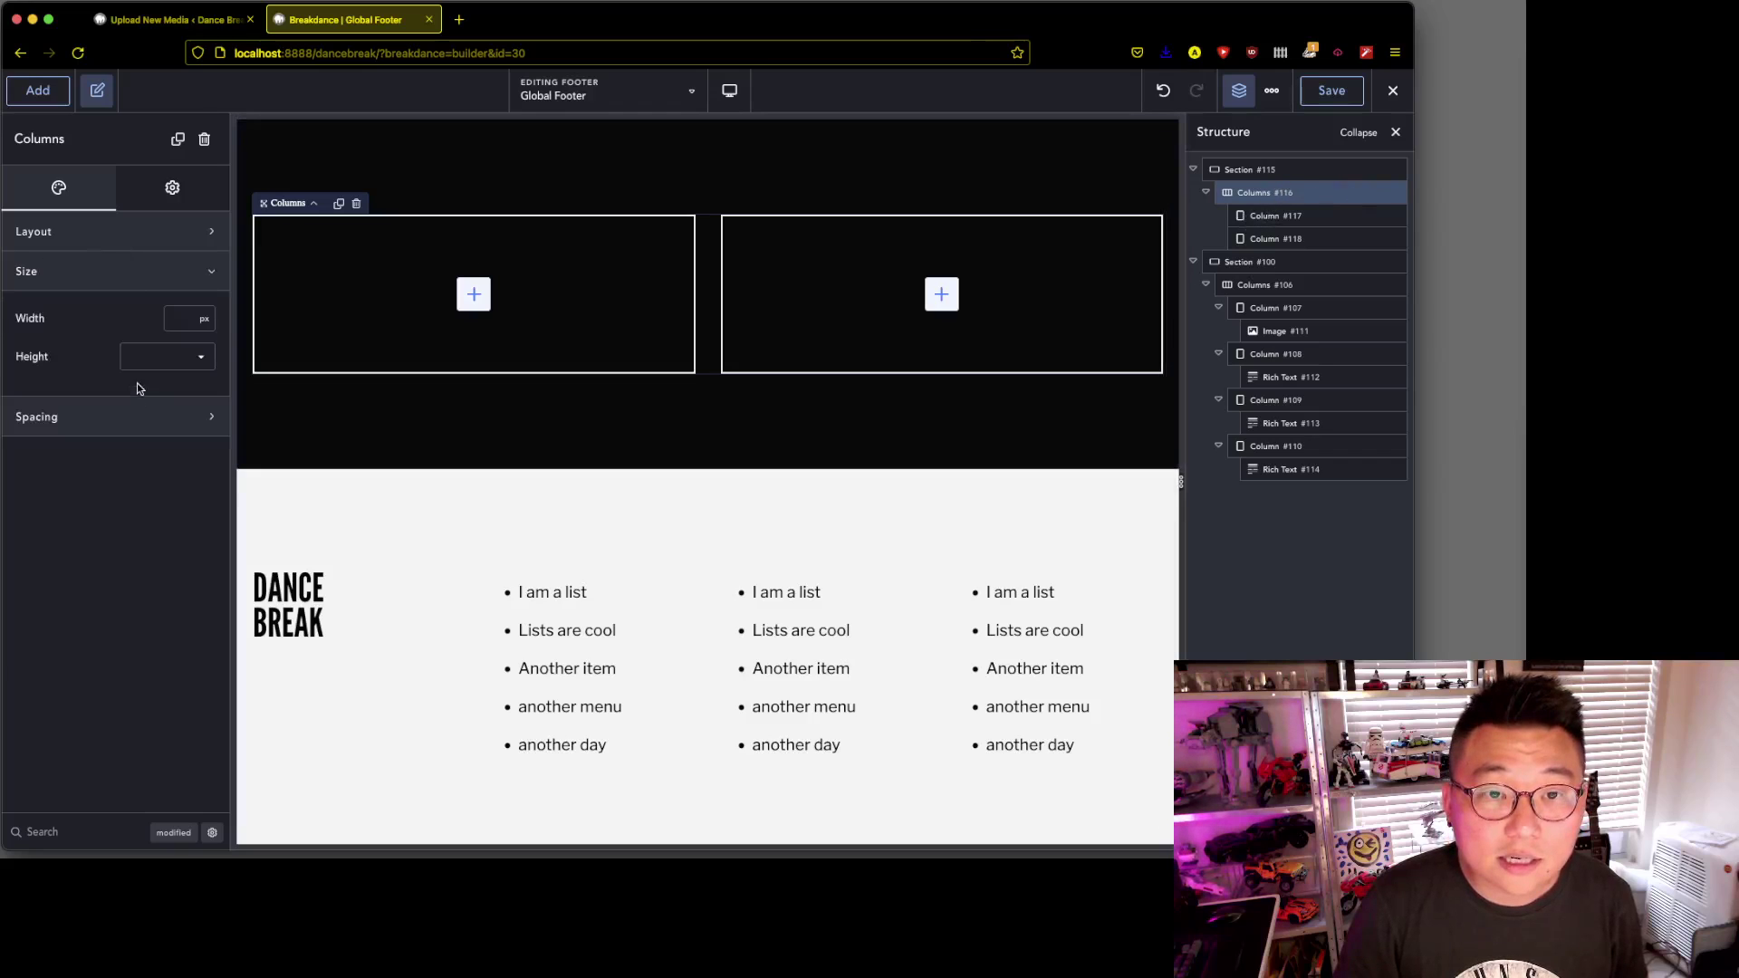
left_click(200, 322)
left_click(208, 386)
left_click(174, 327)
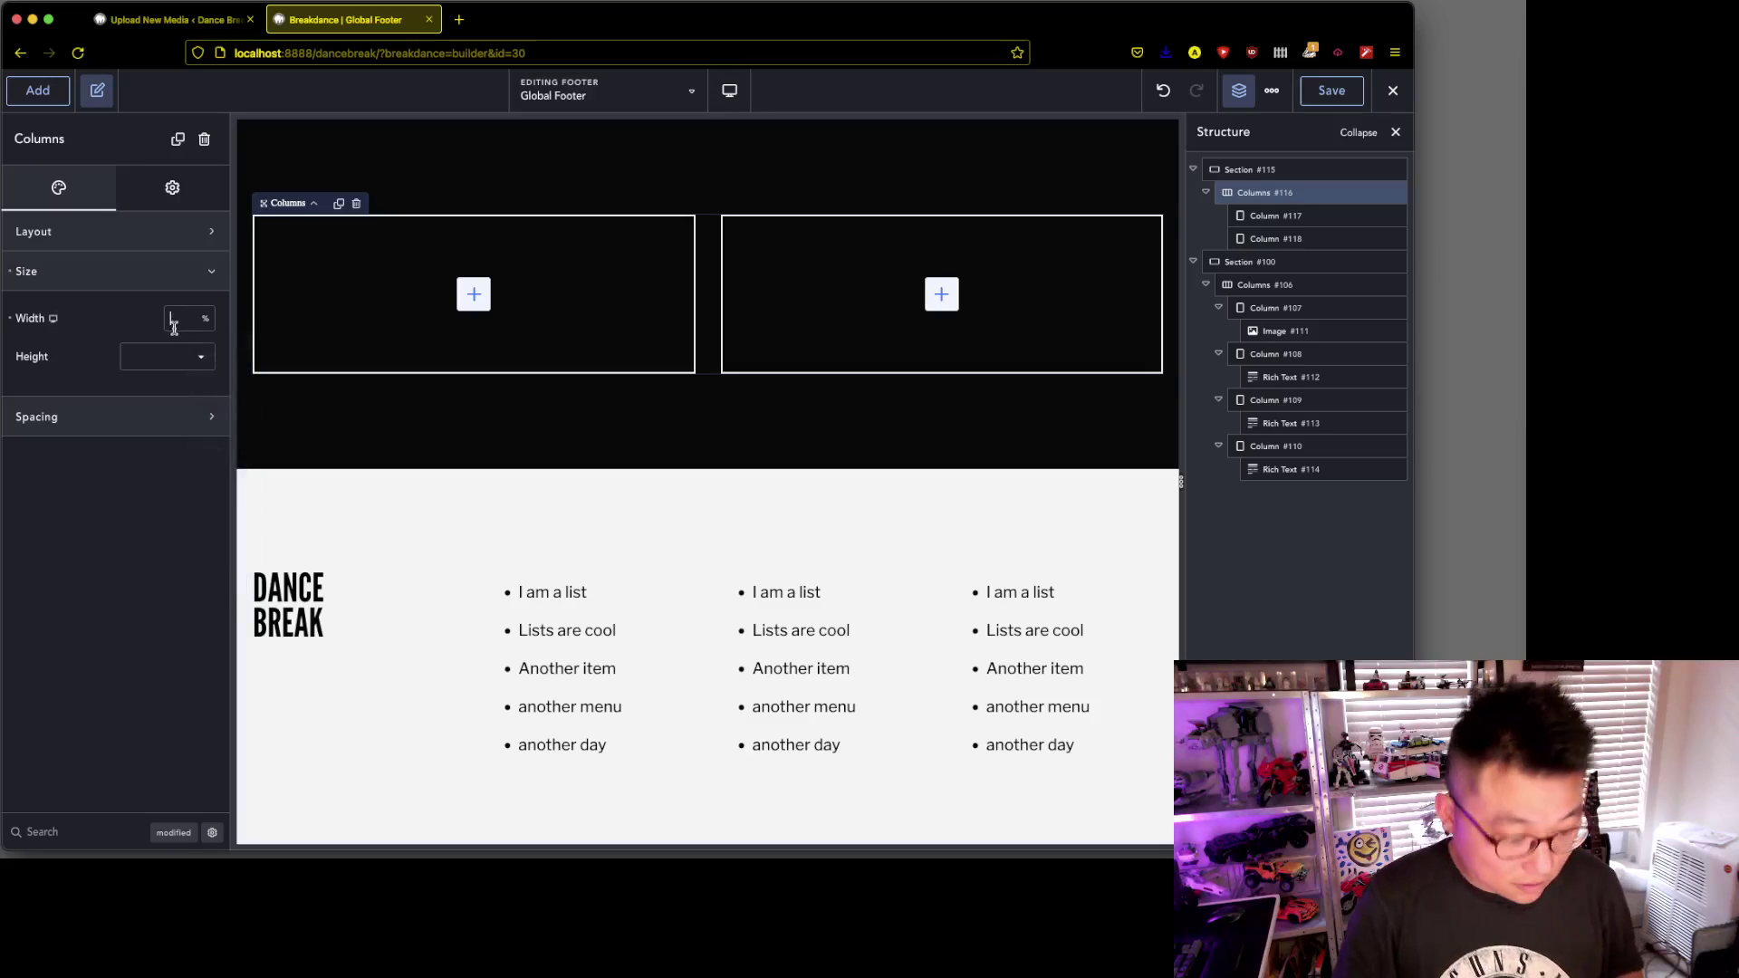
type("100")
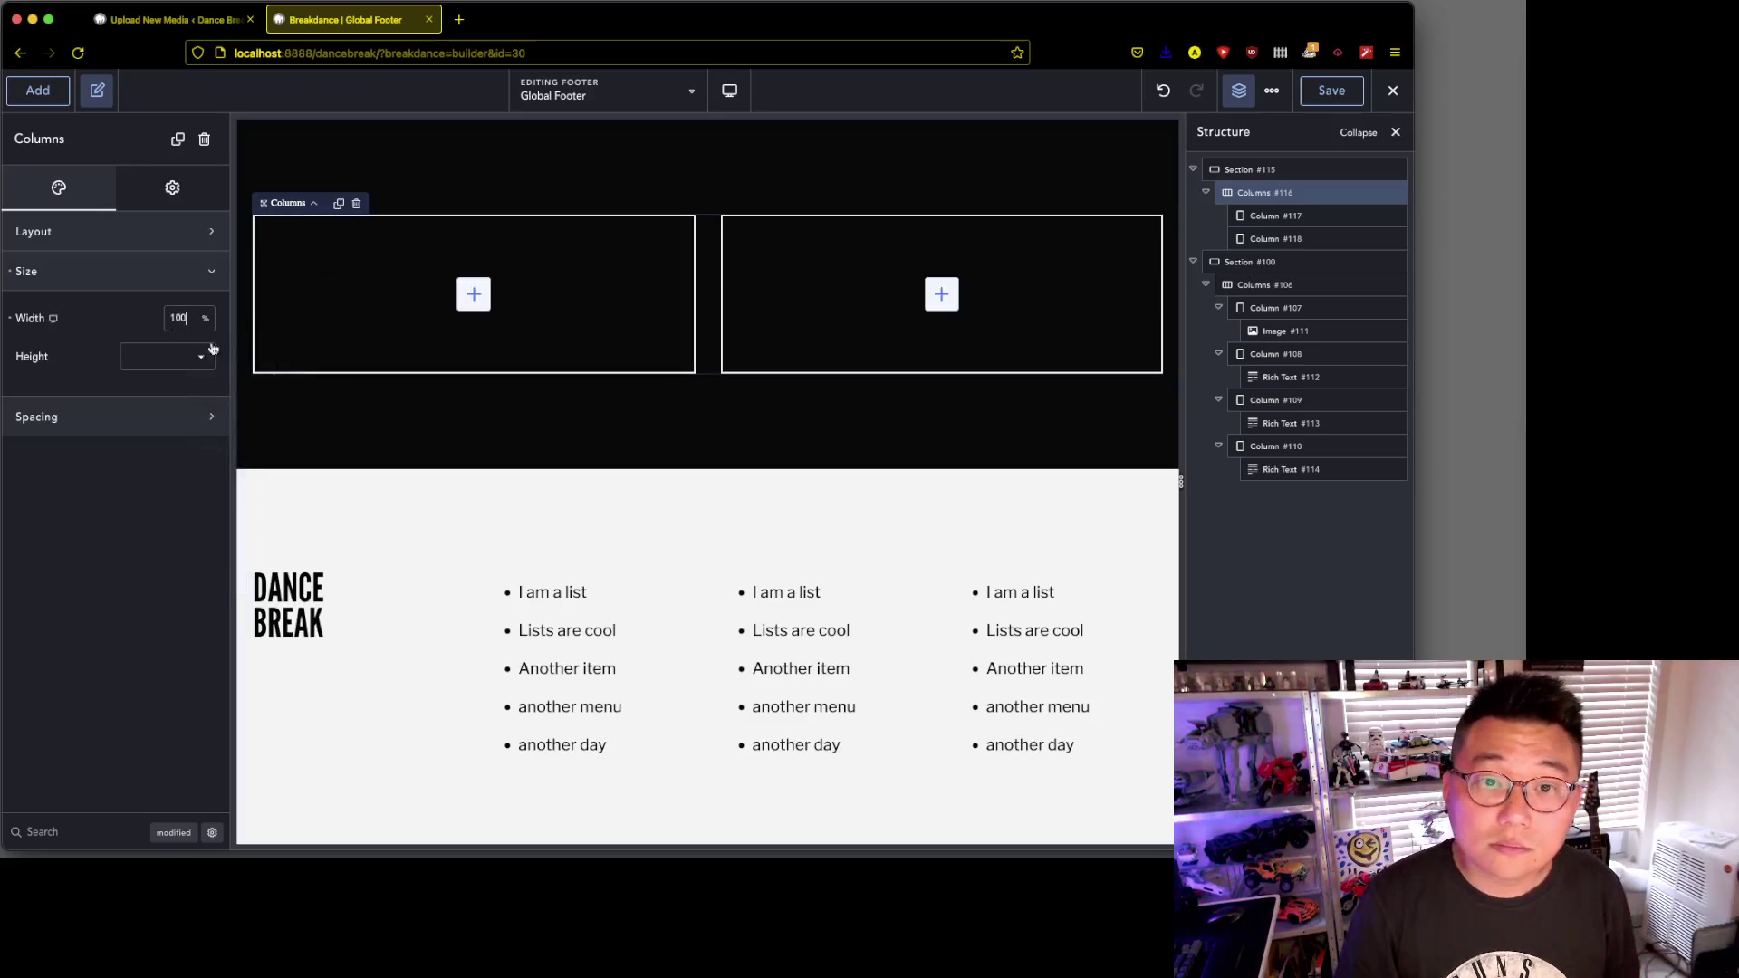
- Open the Columns' spacing options and set the column padding to 0
left_click(121, 234)
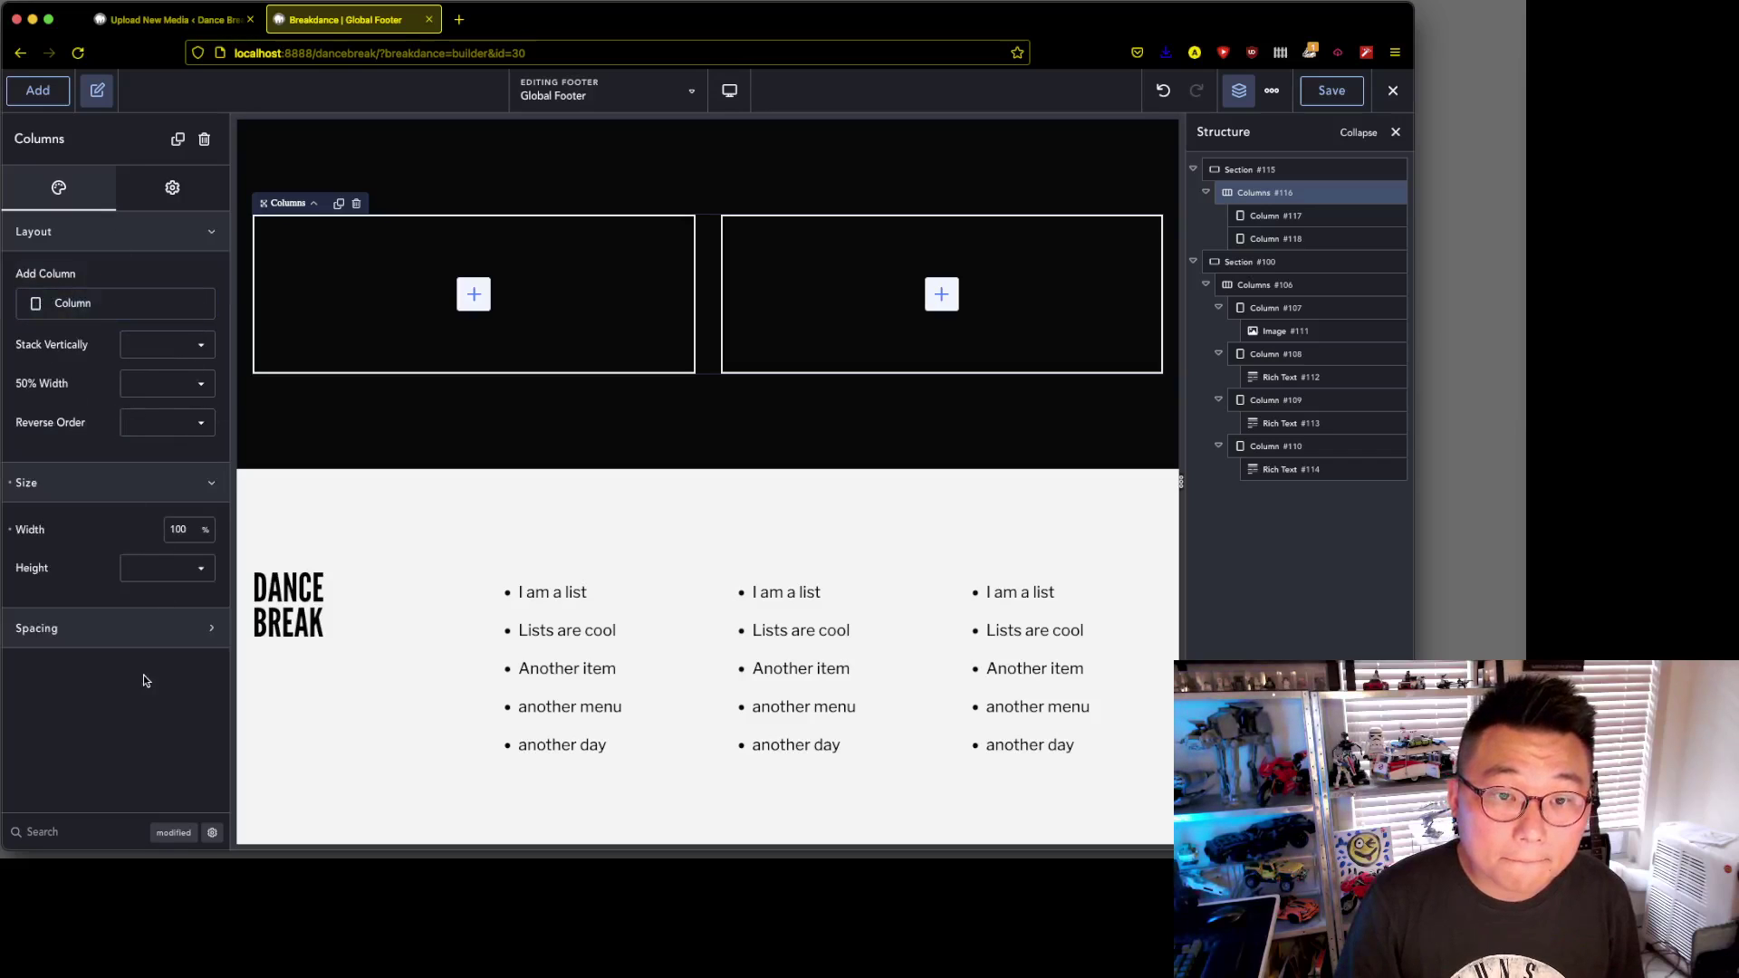
left_click(173, 189)
left_click(101, 241)
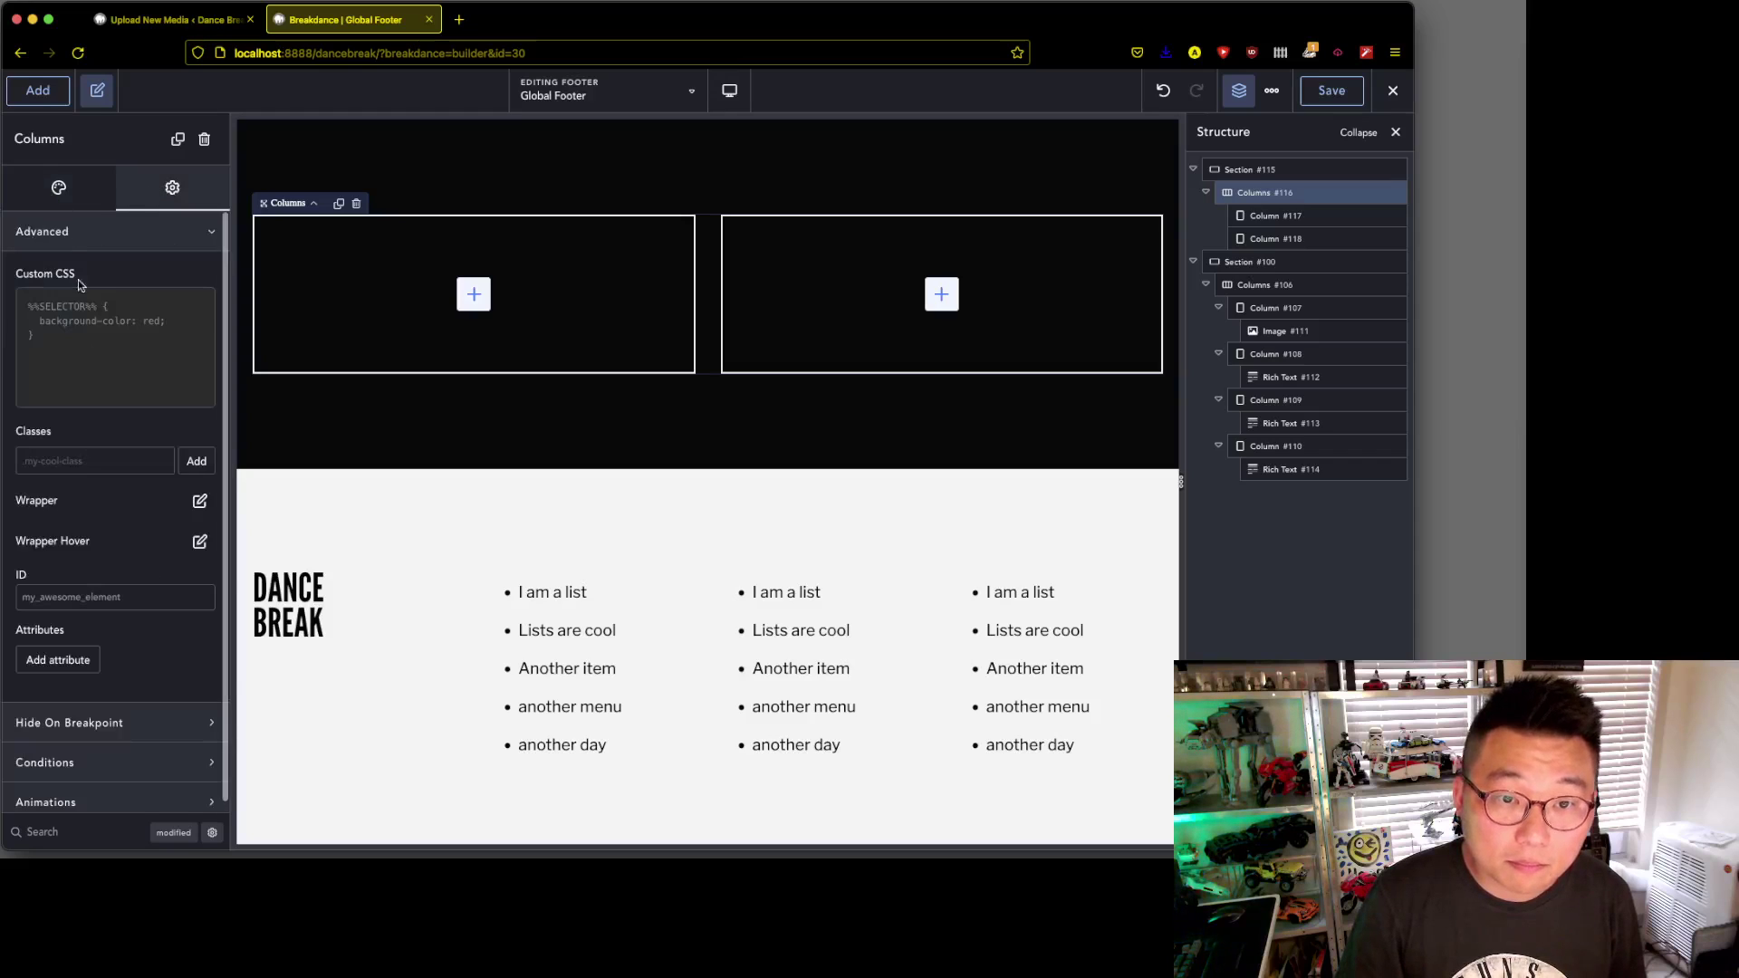
left_click(30, 187)
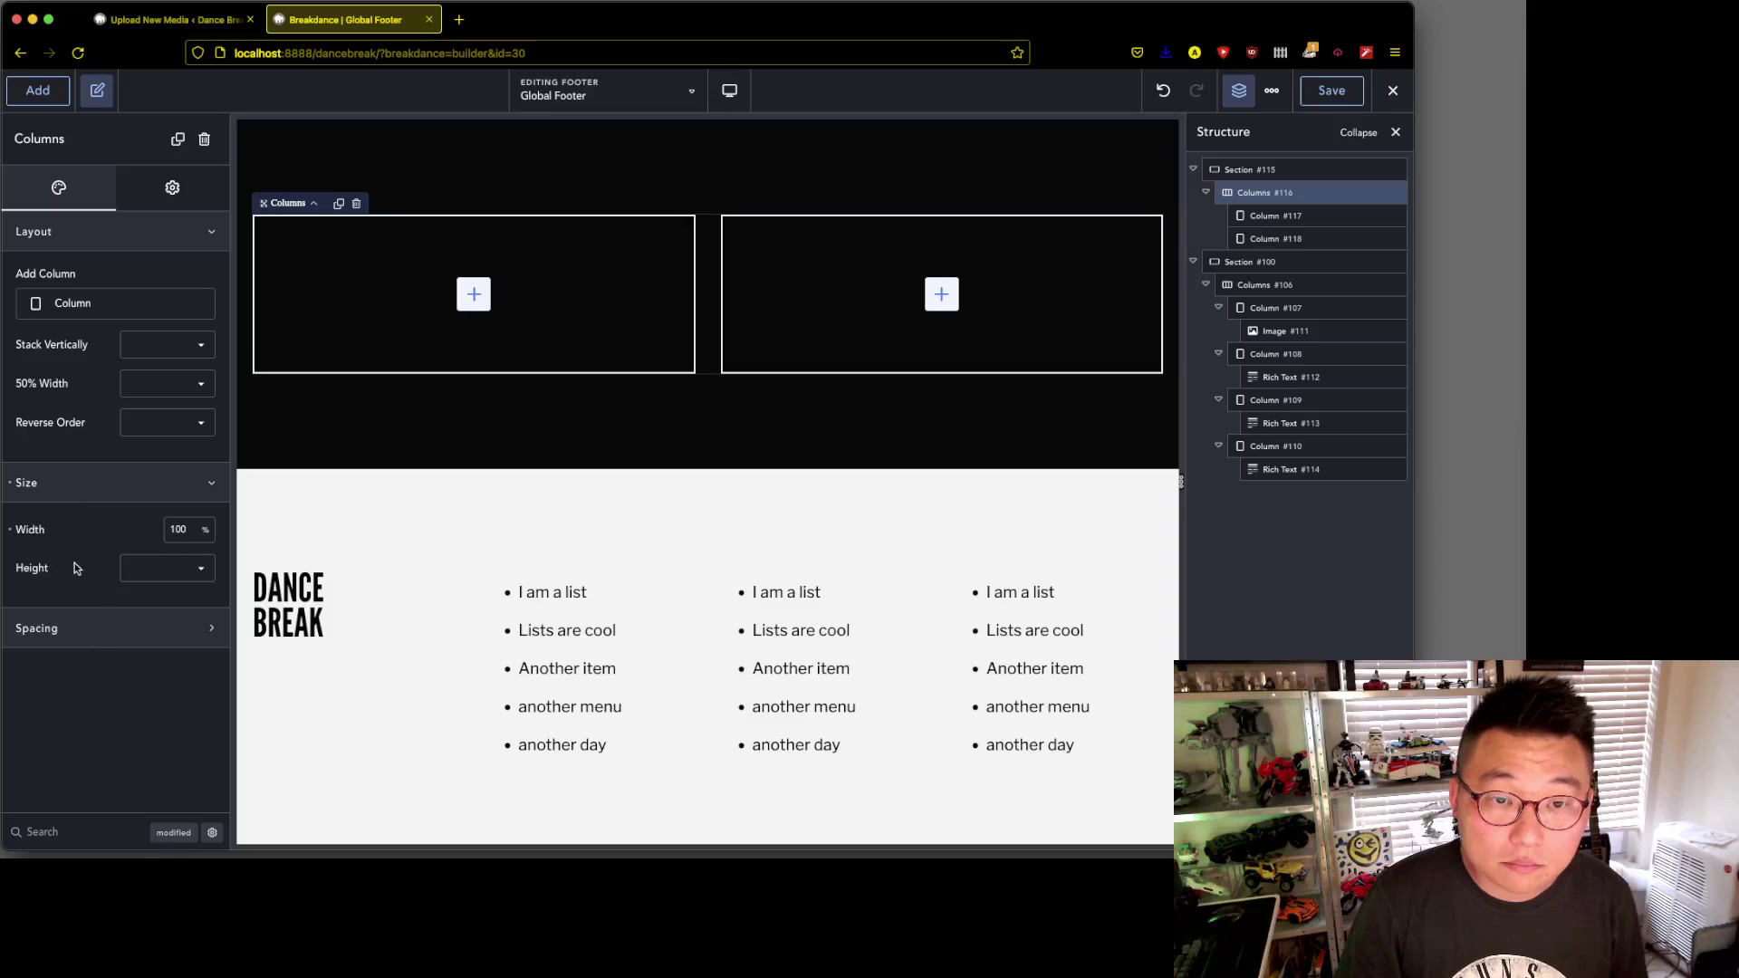
left_click(156, 637)
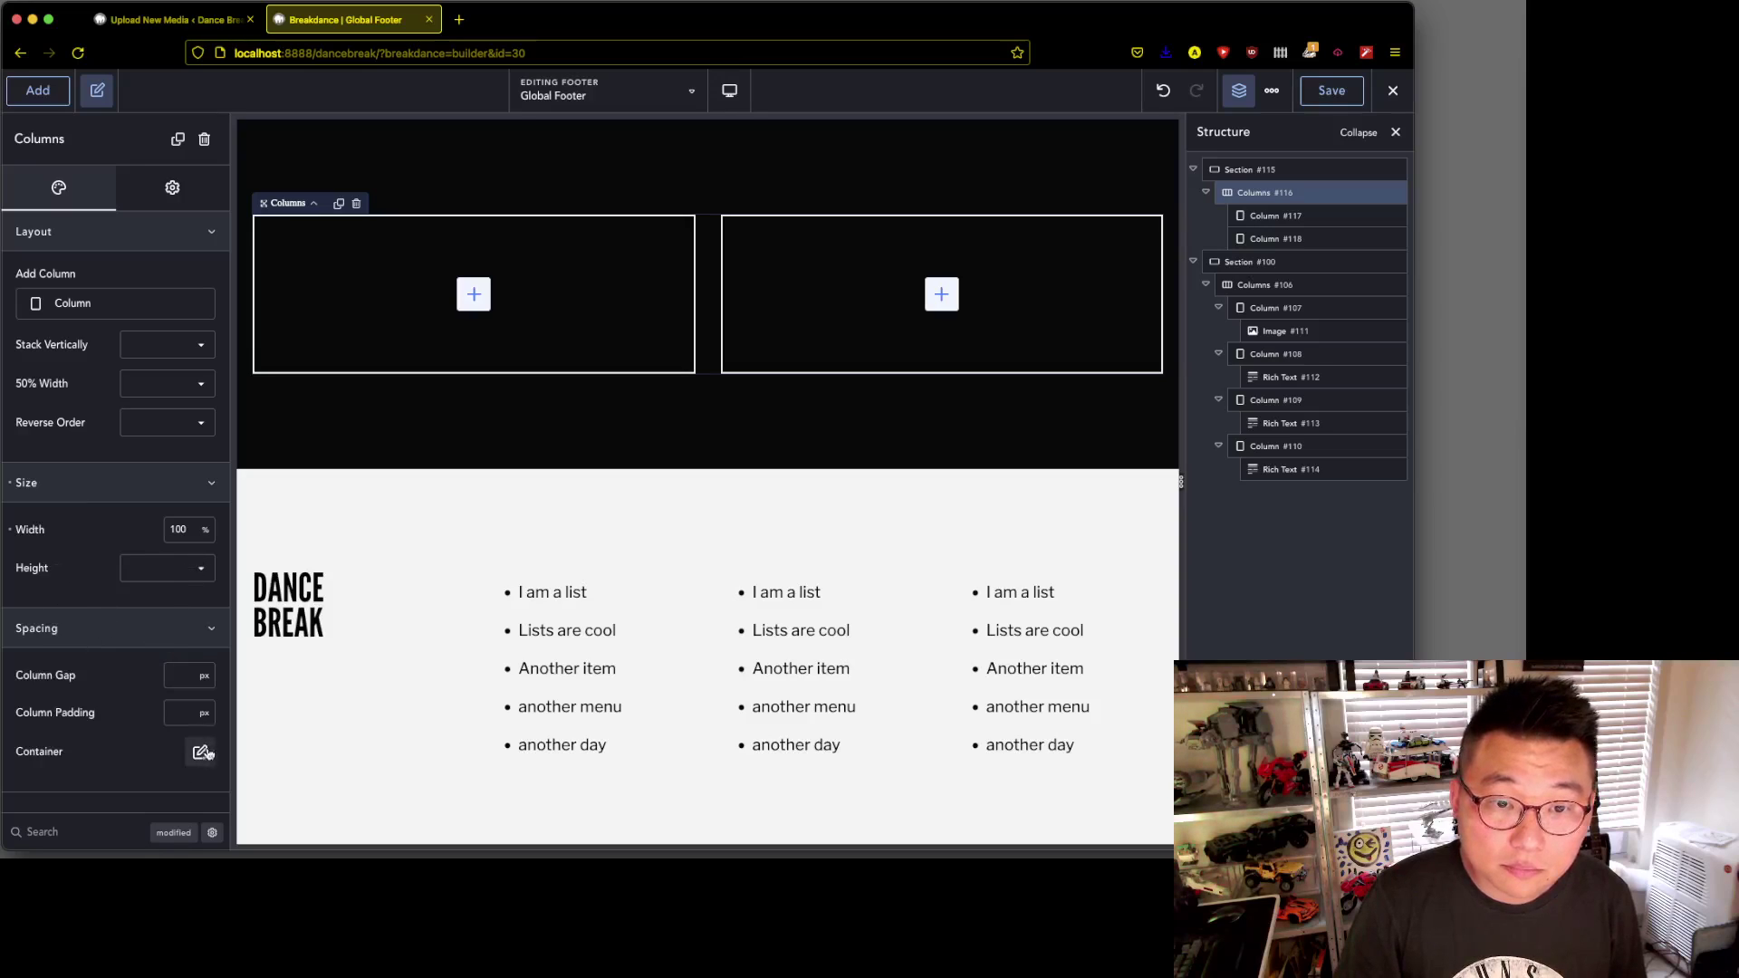
left_click(206, 718)
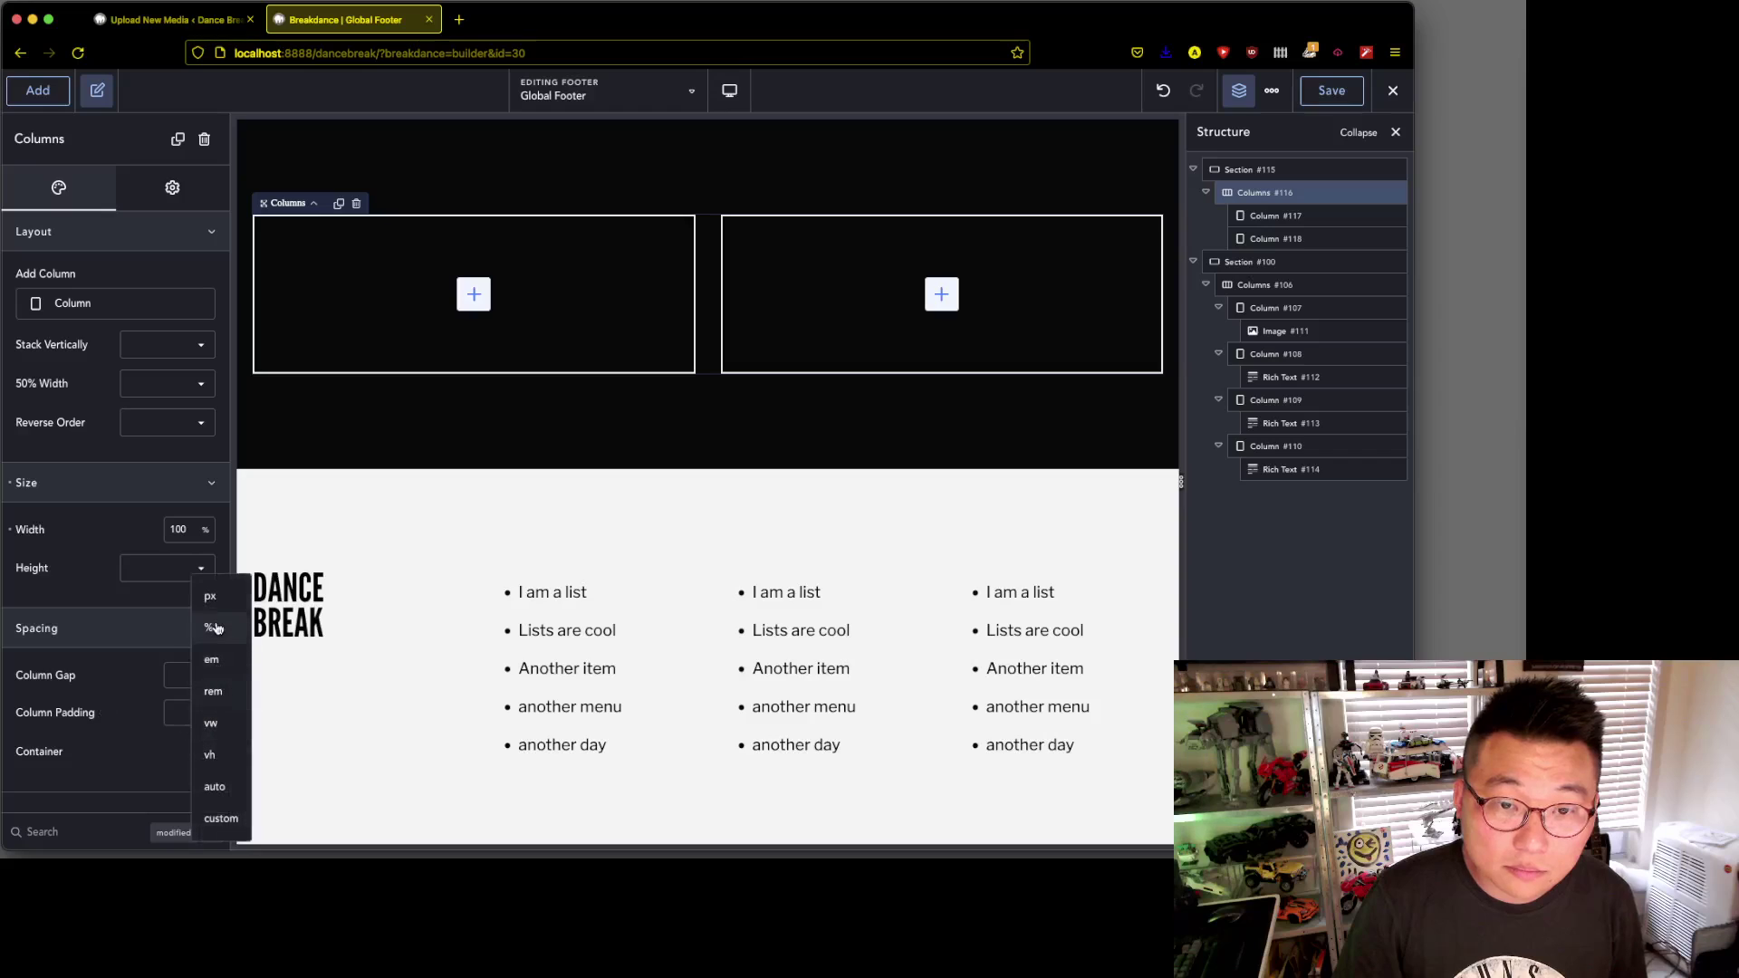
left_click(211, 596)
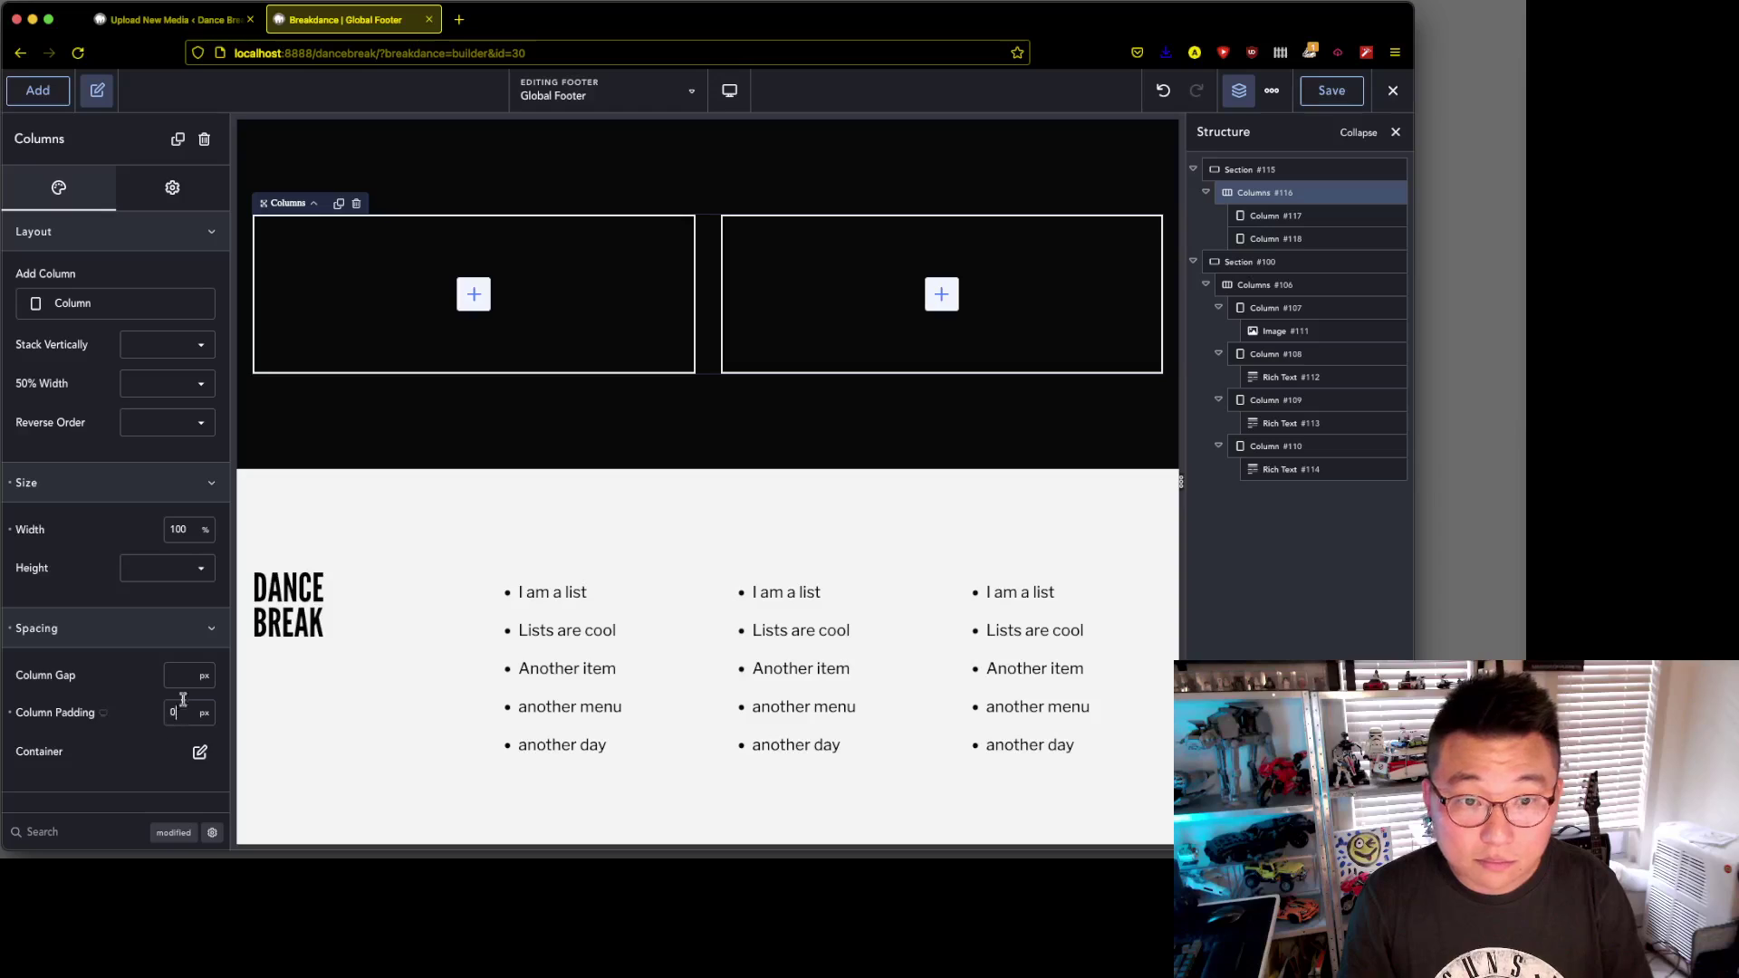
type("0")
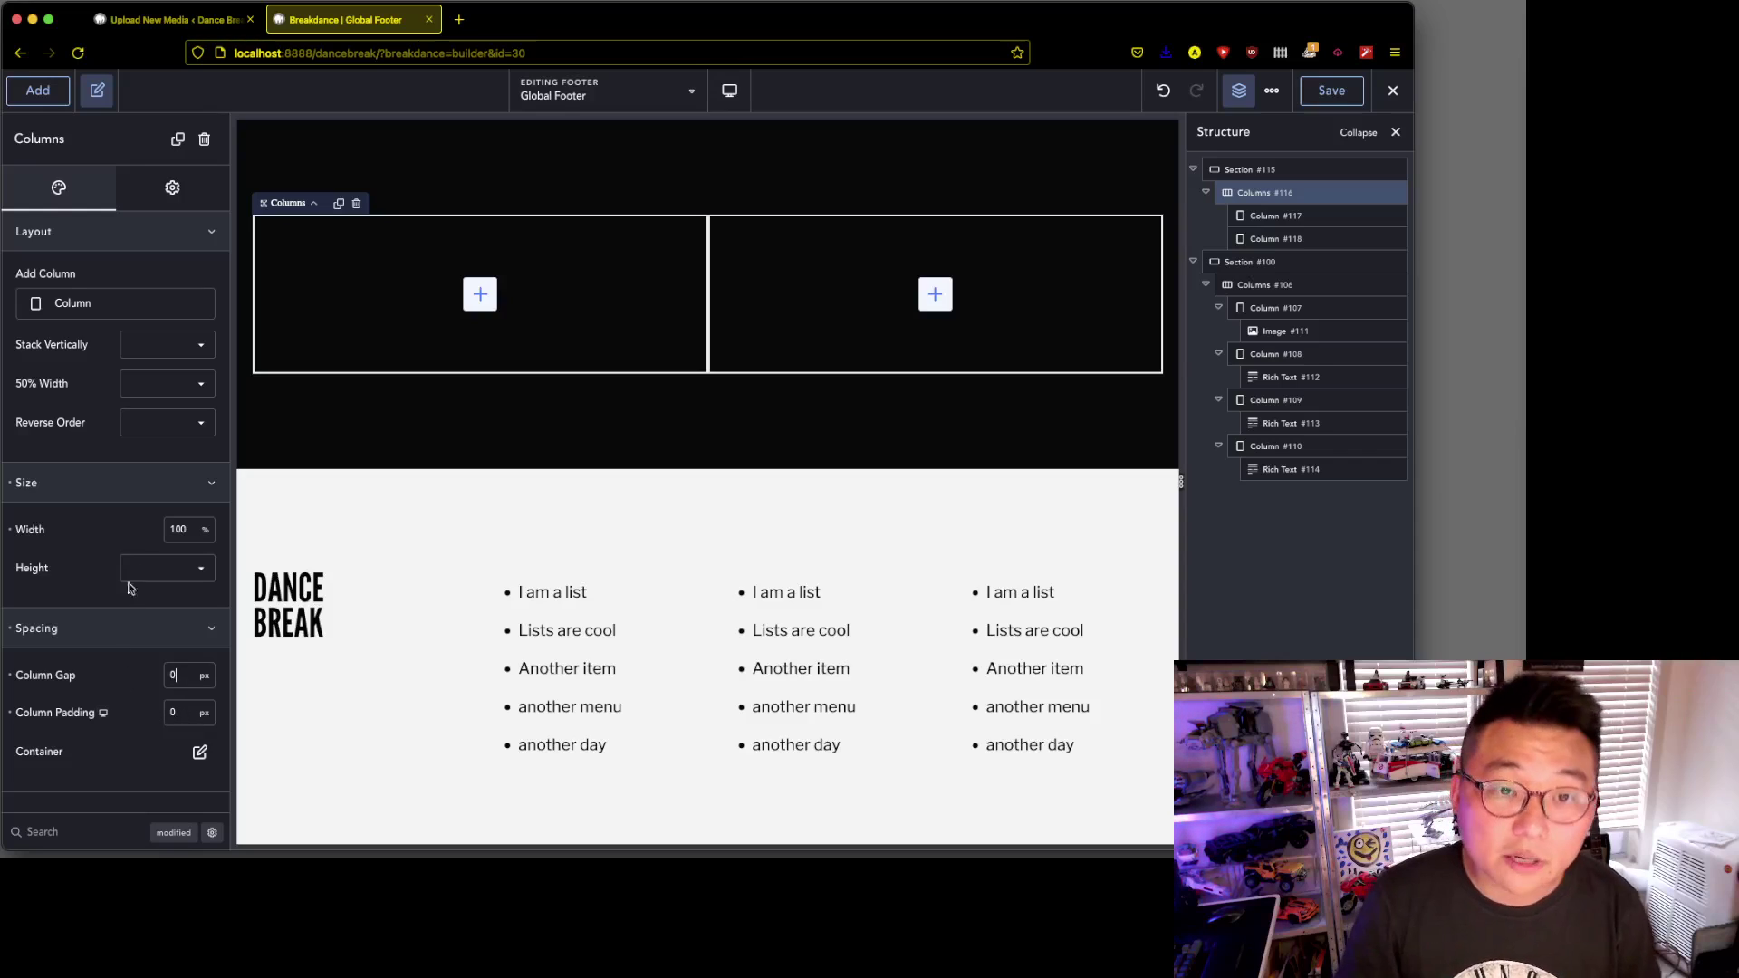
- Enter 0 for the black section's top, left, right and bottom padding
left_click(1252, 174)
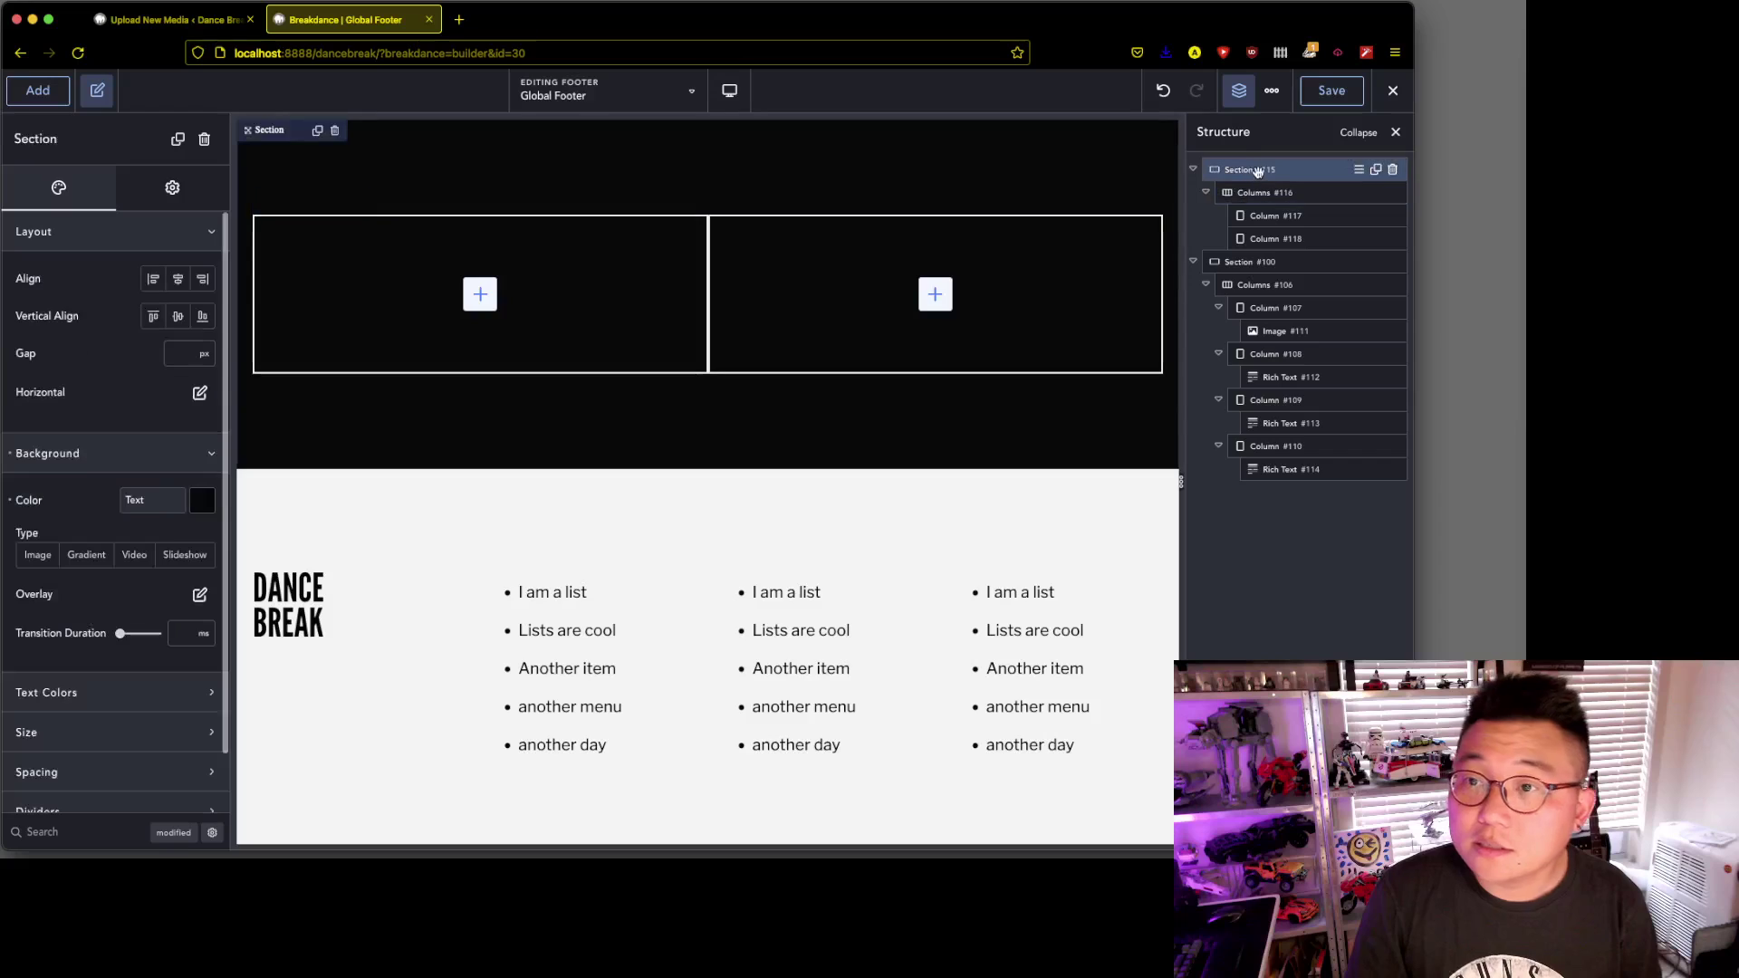
scroll(91, 775, "down", 2)
left_click(109, 716)
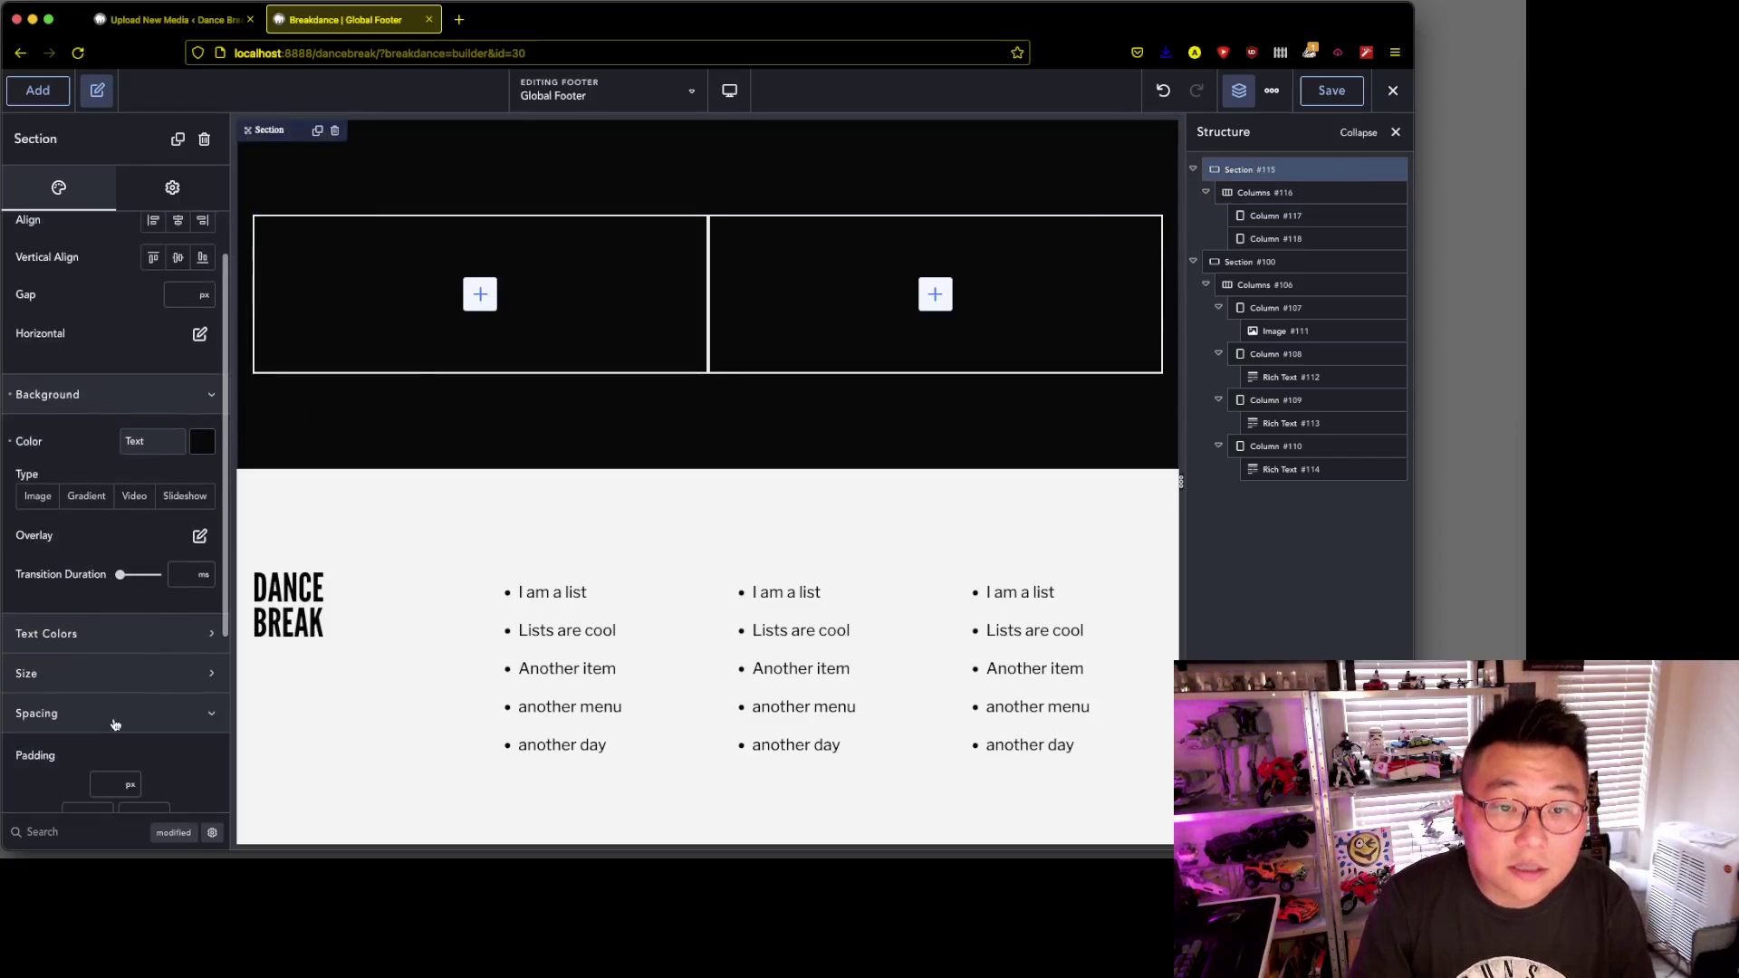
scroll(118, 725, "down", 4)
left_click(107, 534)
type("0")
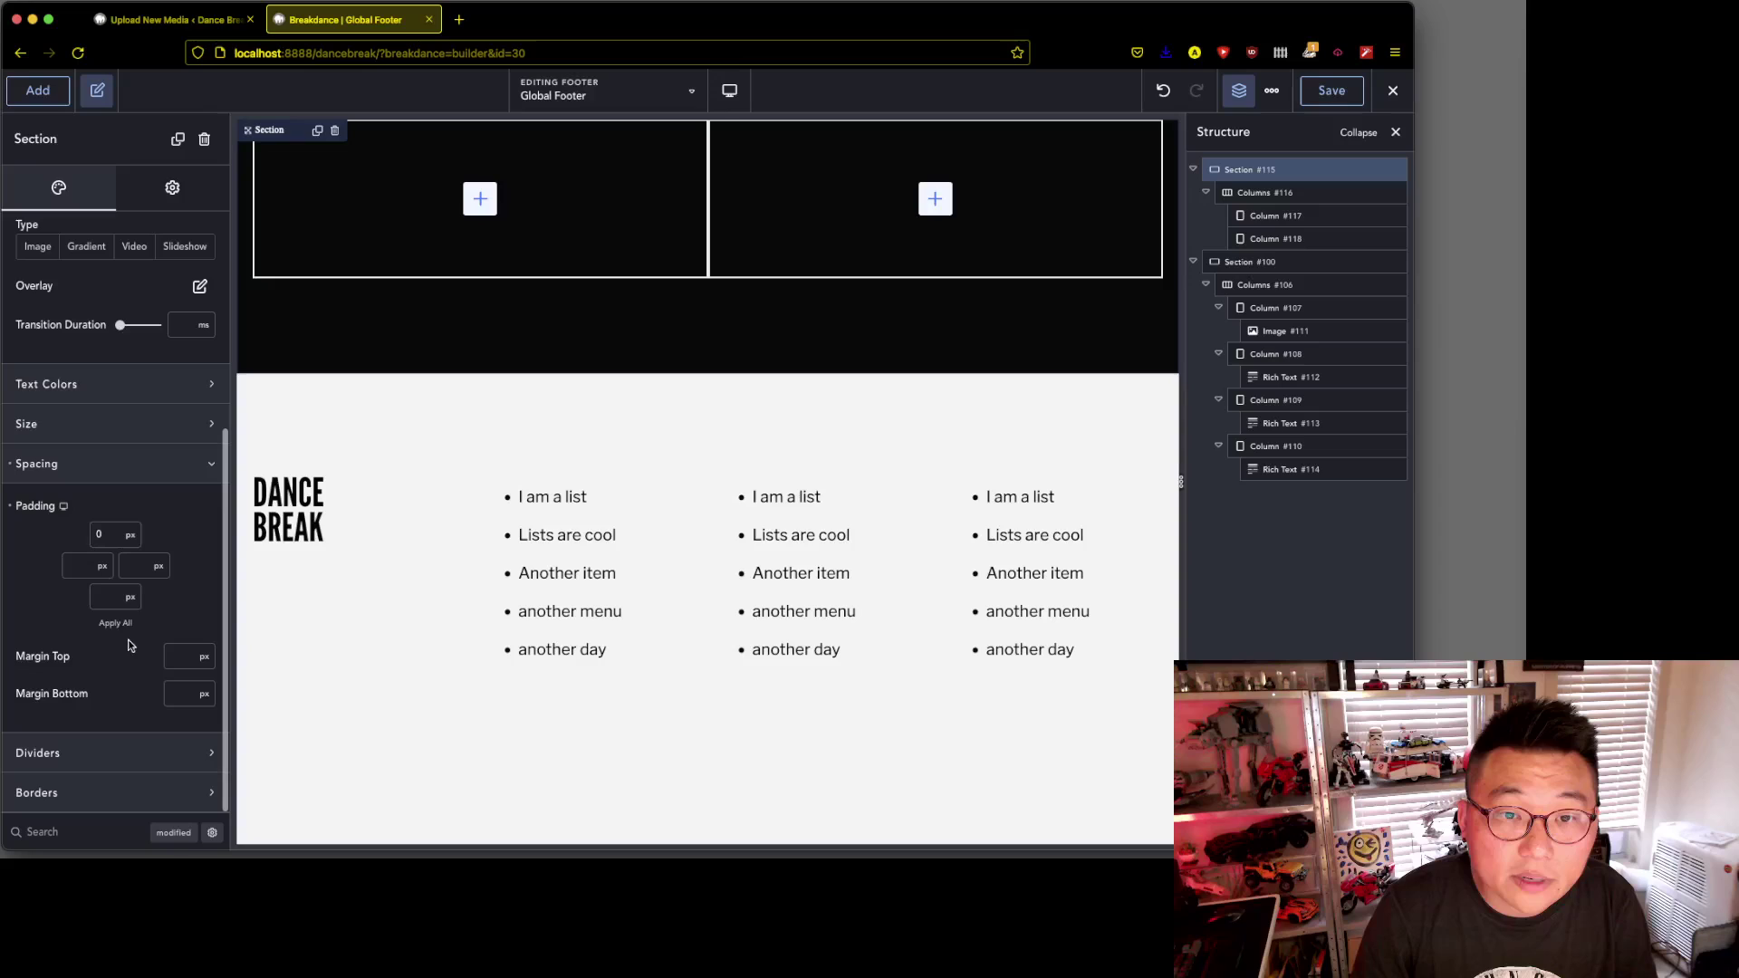
left_click(86, 566)
type("0")
left_click(131, 566)
type("0")
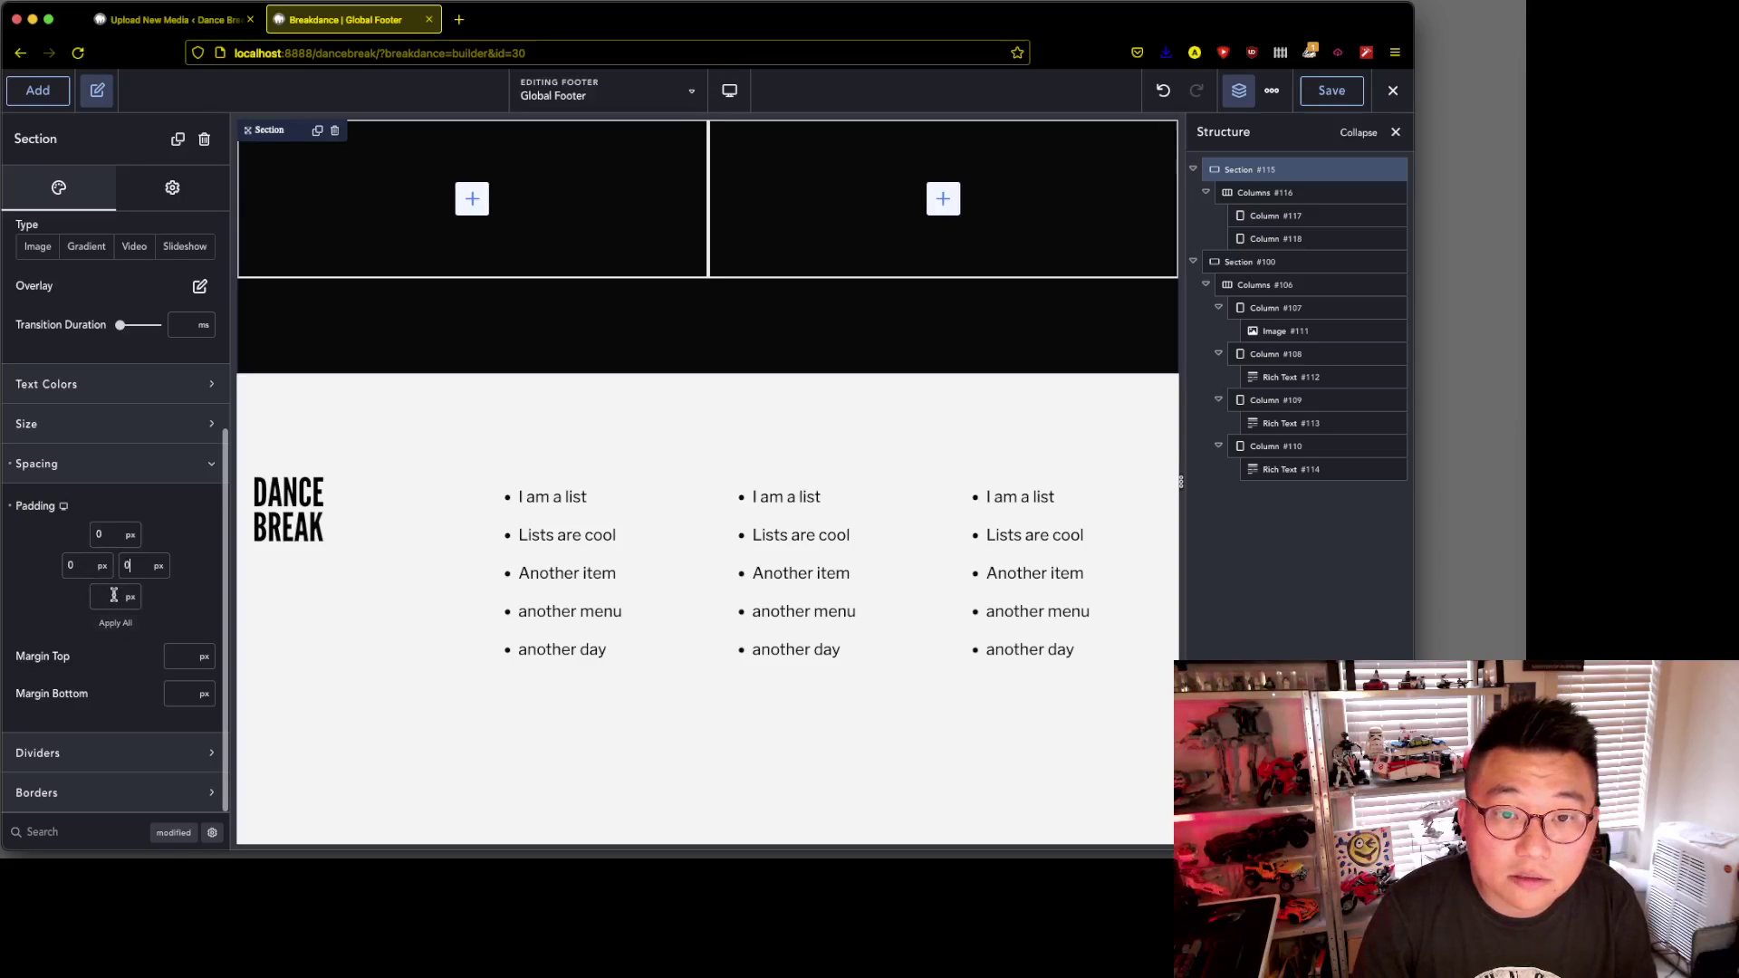
left_click(107, 597)
type("0")
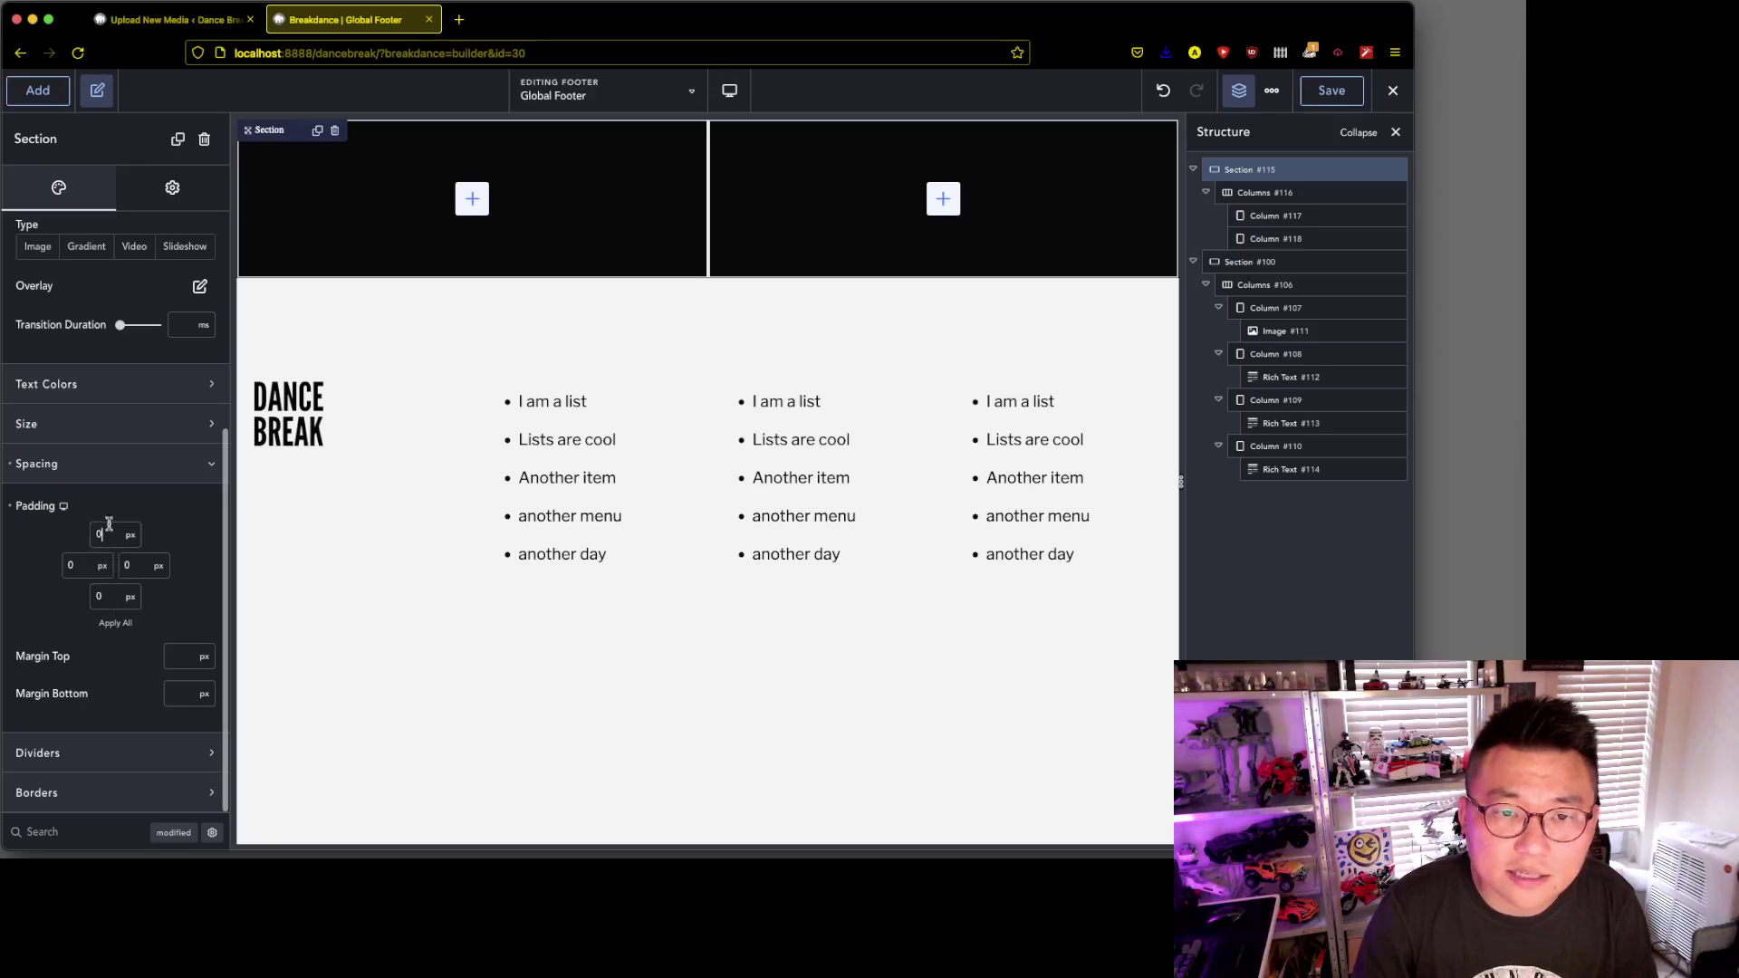
- Re-enter 0 for the section's top and bottom padding
left_click(18, 508)
left_click(127, 565)
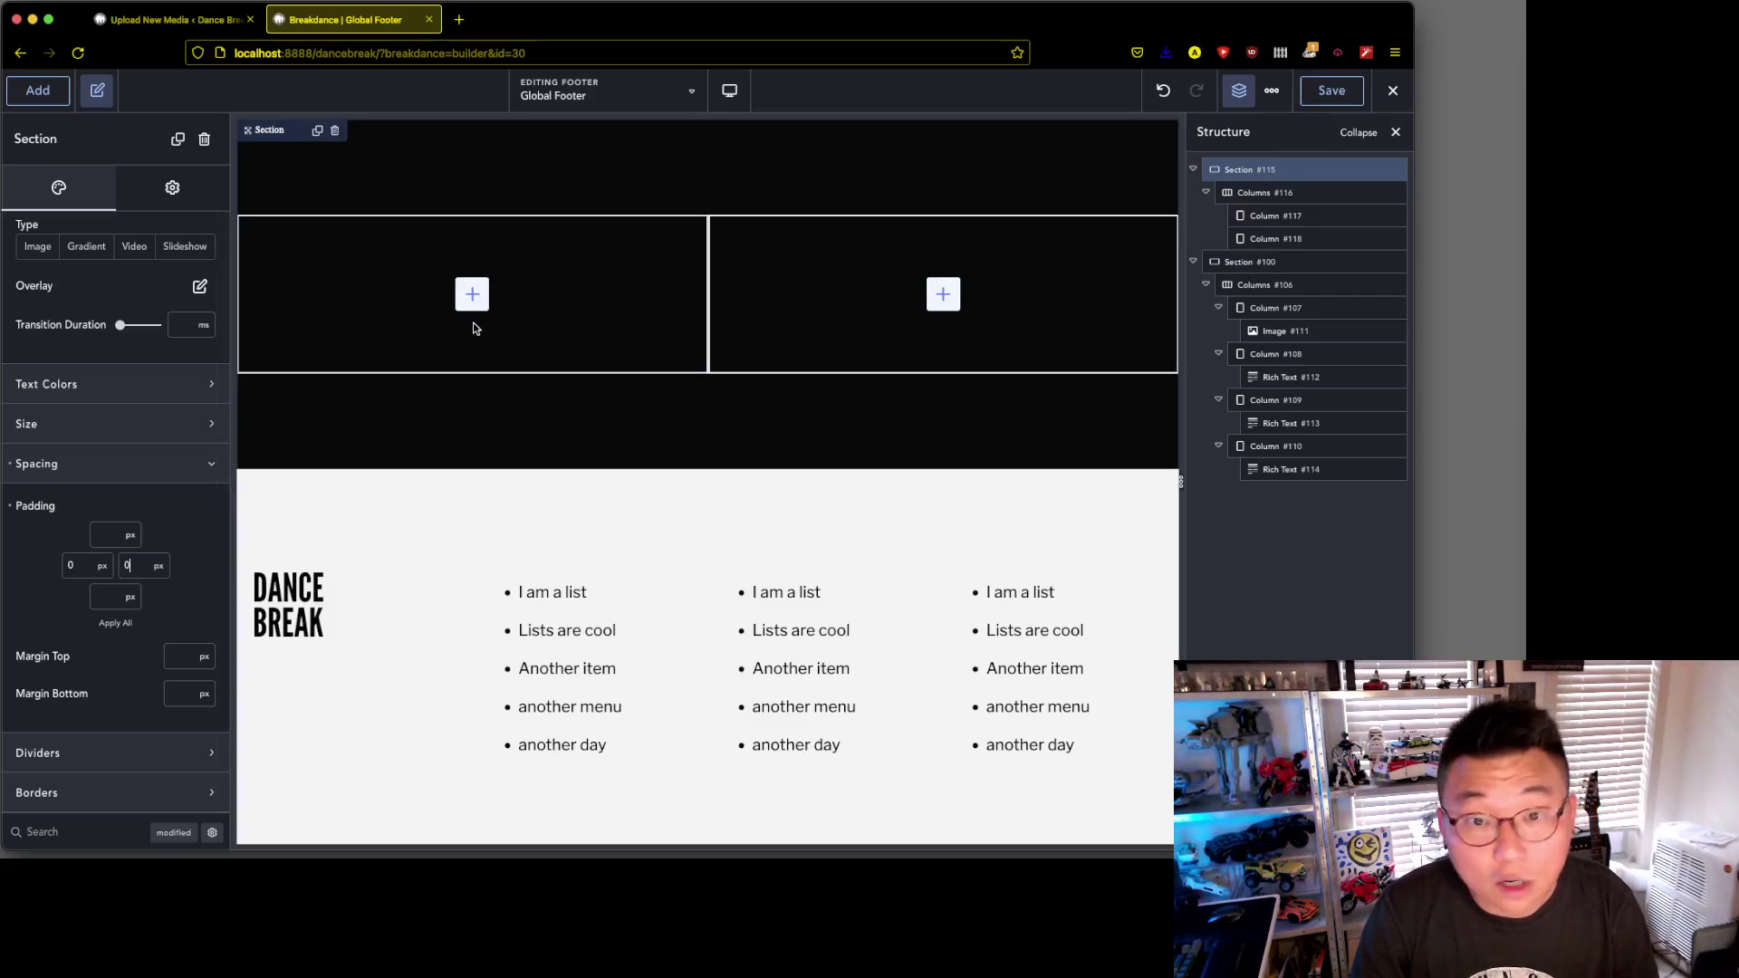
type("0")
left_click(116, 596)
type("0")
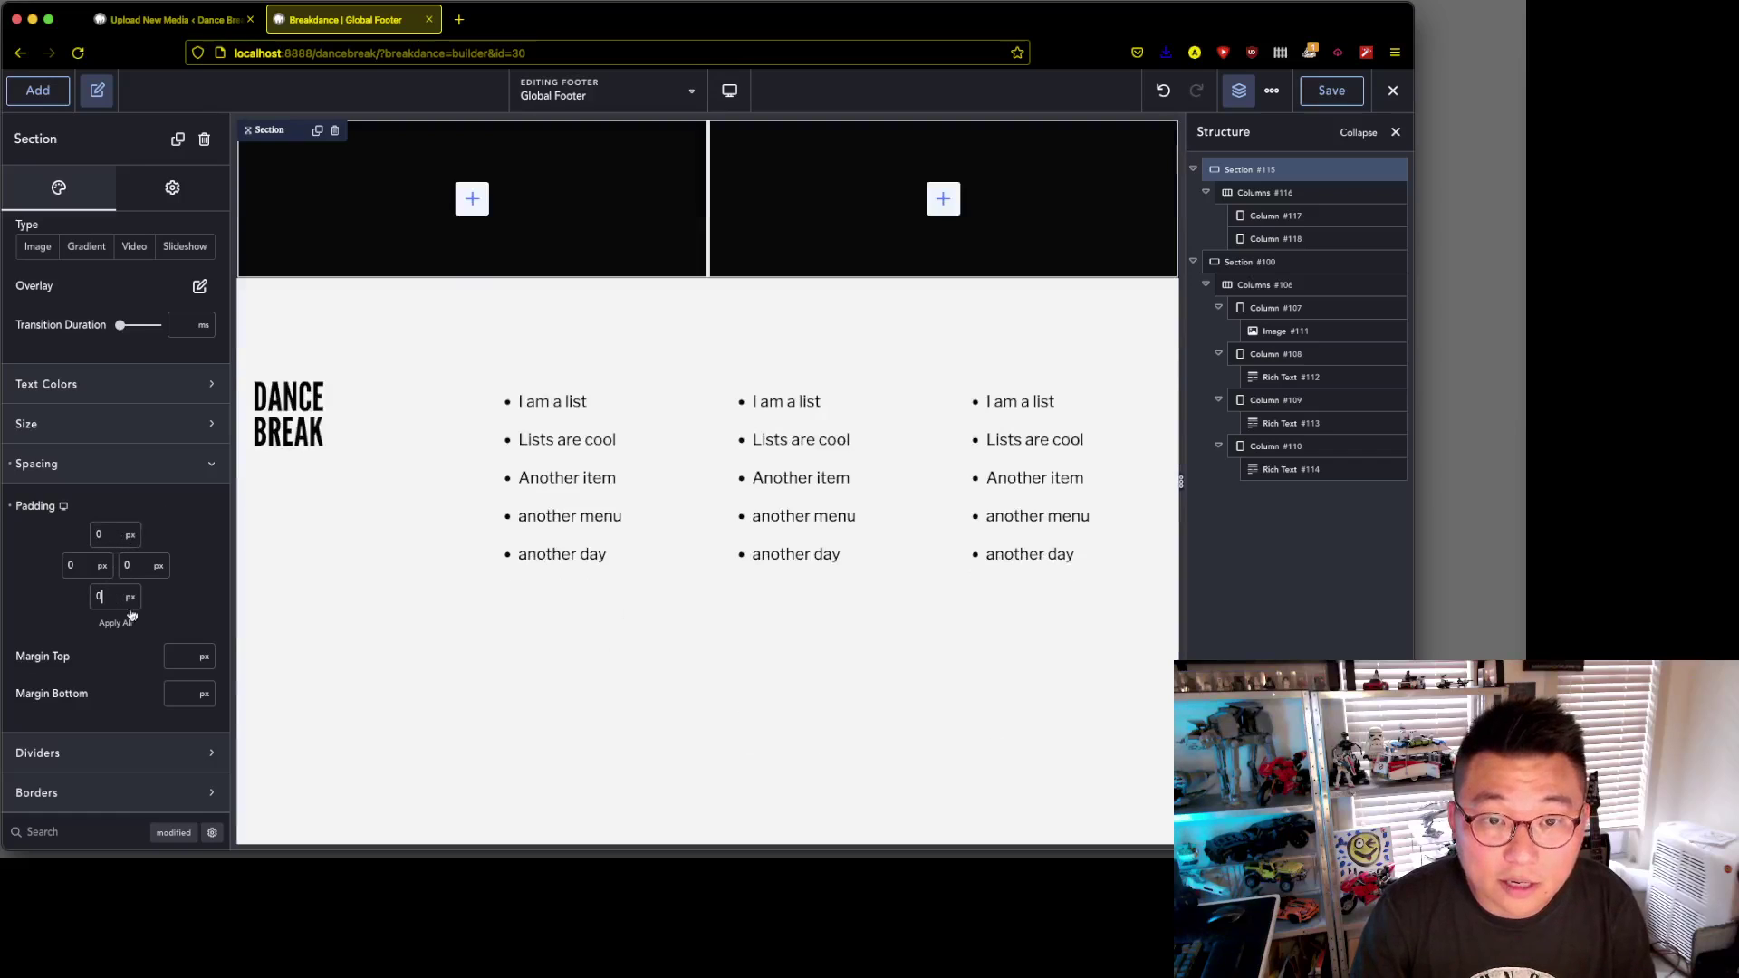
left_click(472, 198)
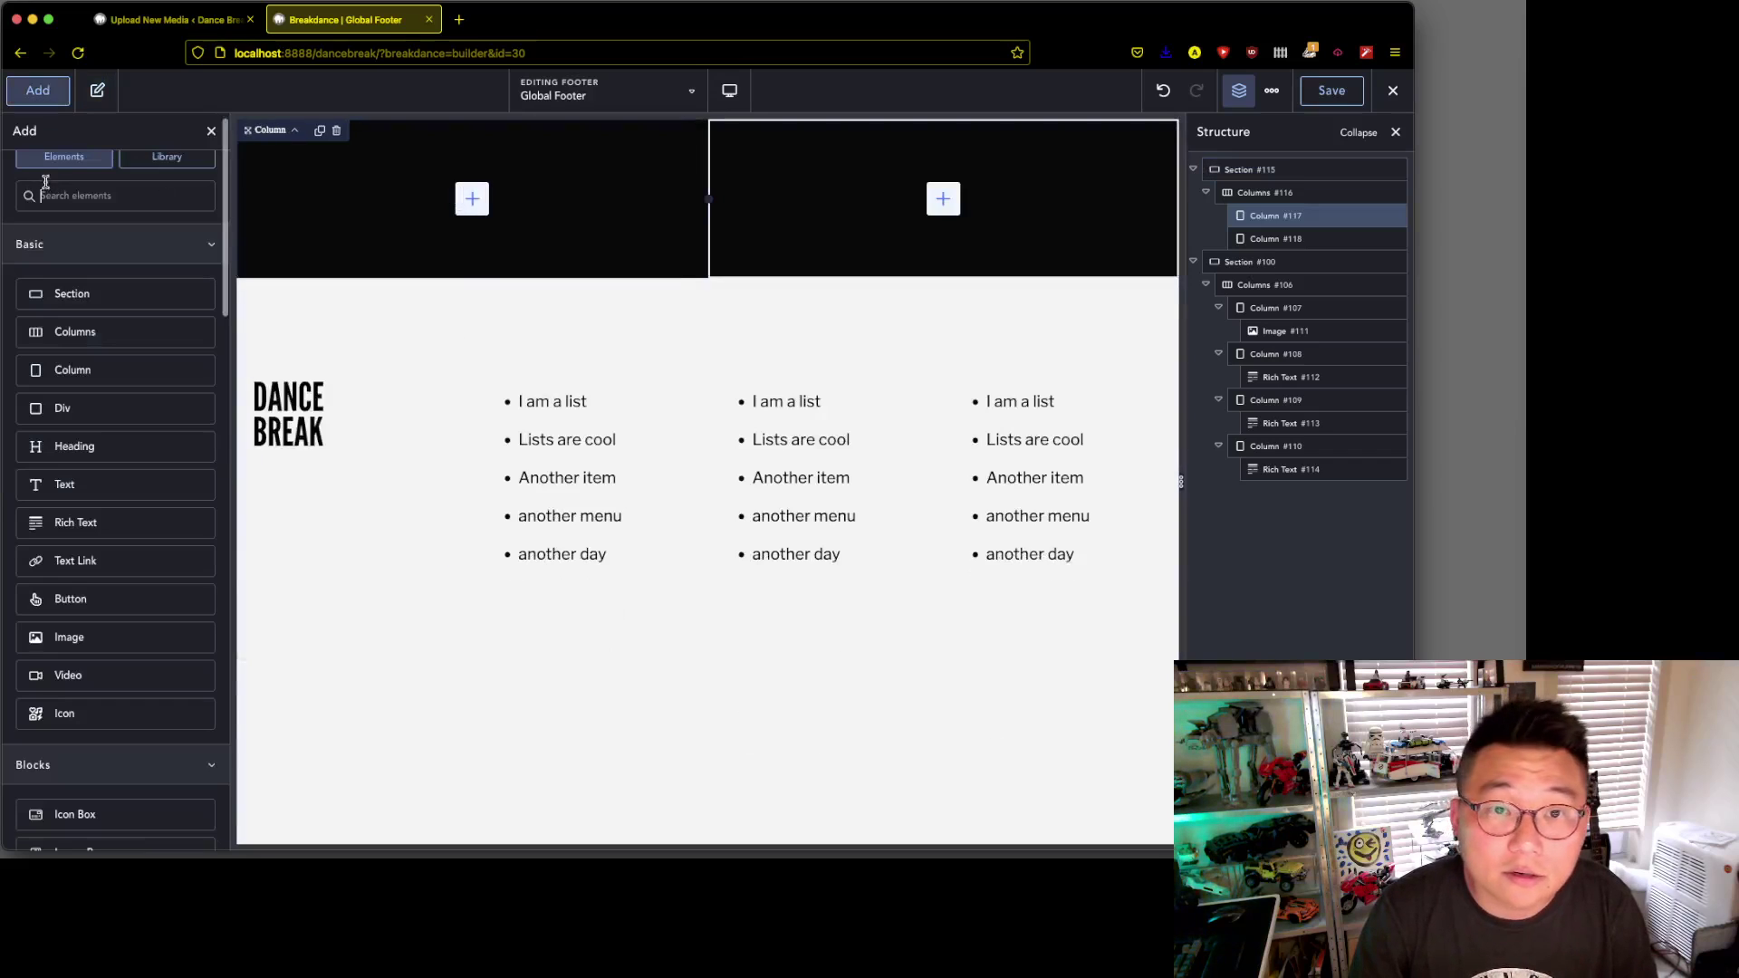
- Add an Image element to the left column showing the jumping-man Footer-newsletter.jpg from the Media Library
left_click(99, 636)
key("super+Tab")
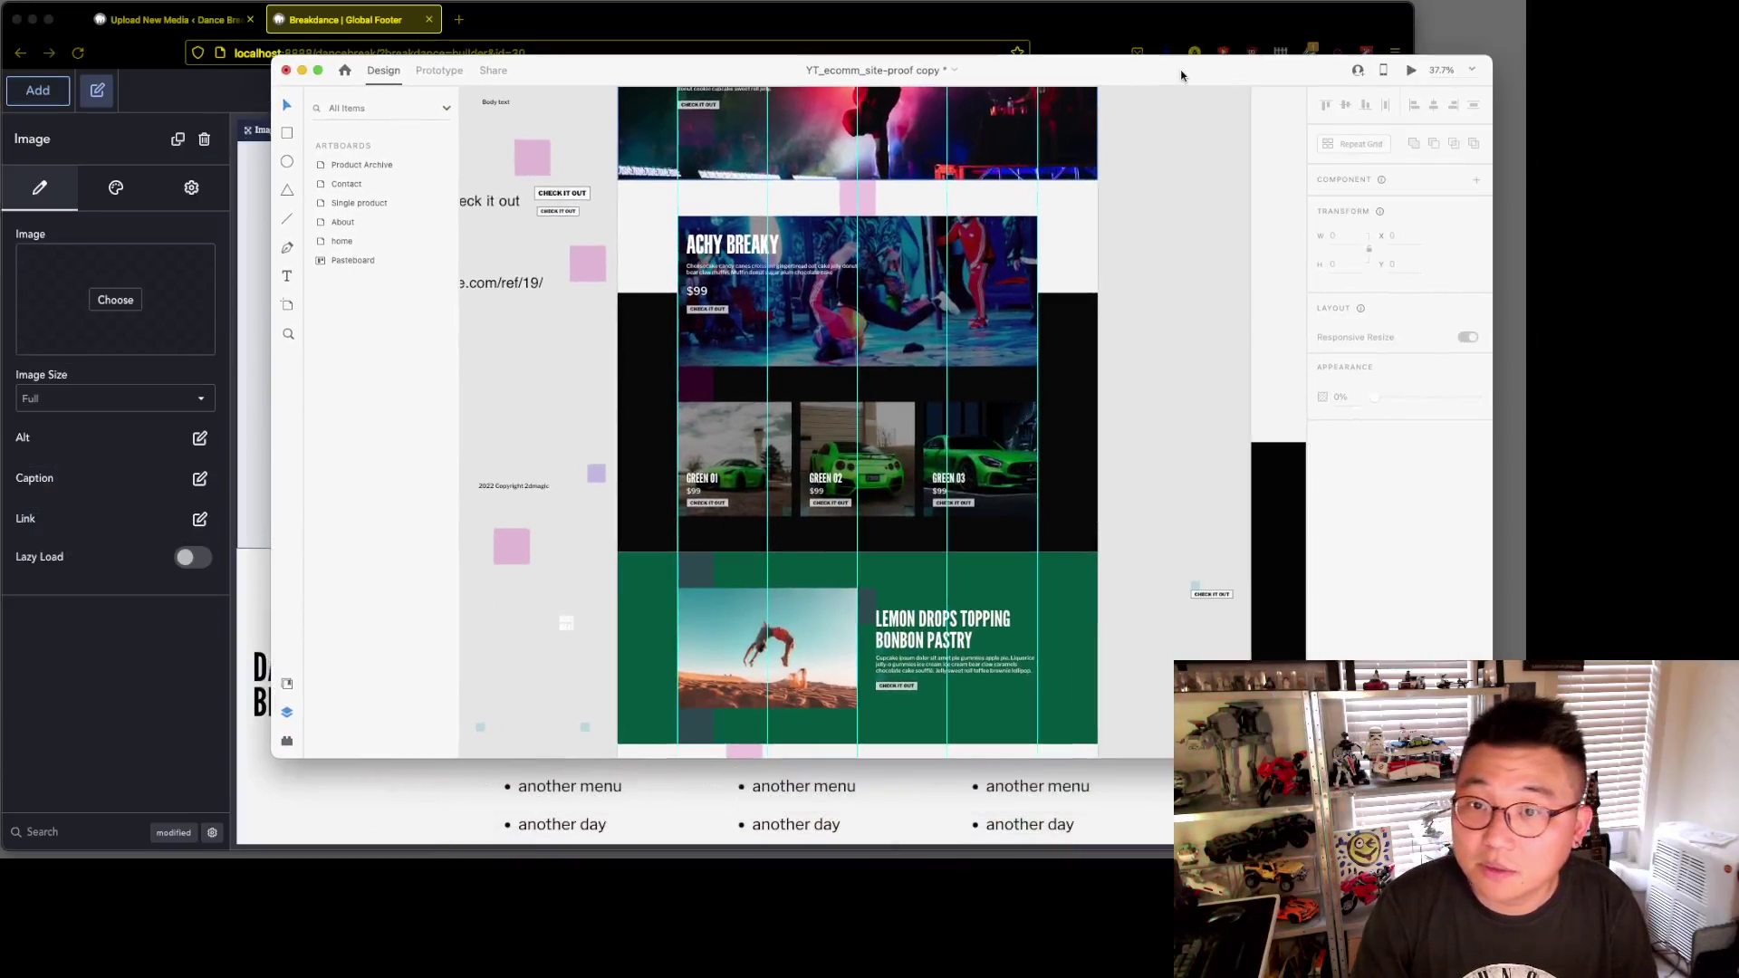
scroll(956, 265, "down", 10)
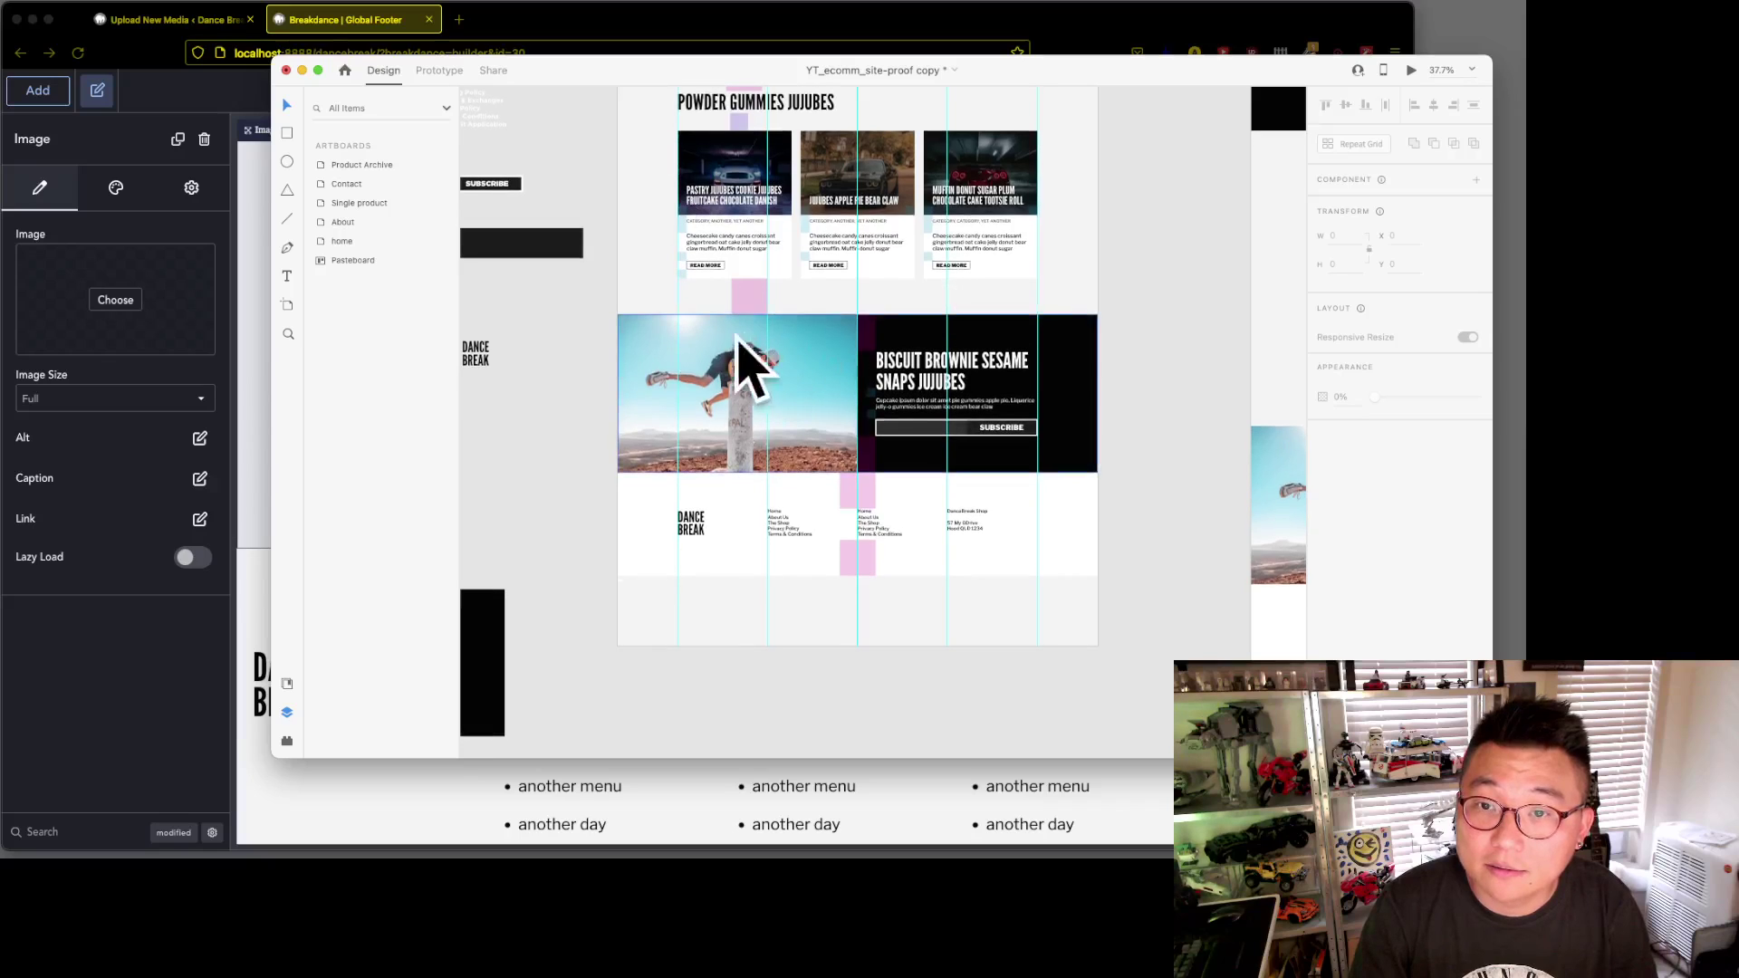
key("super+Tab")
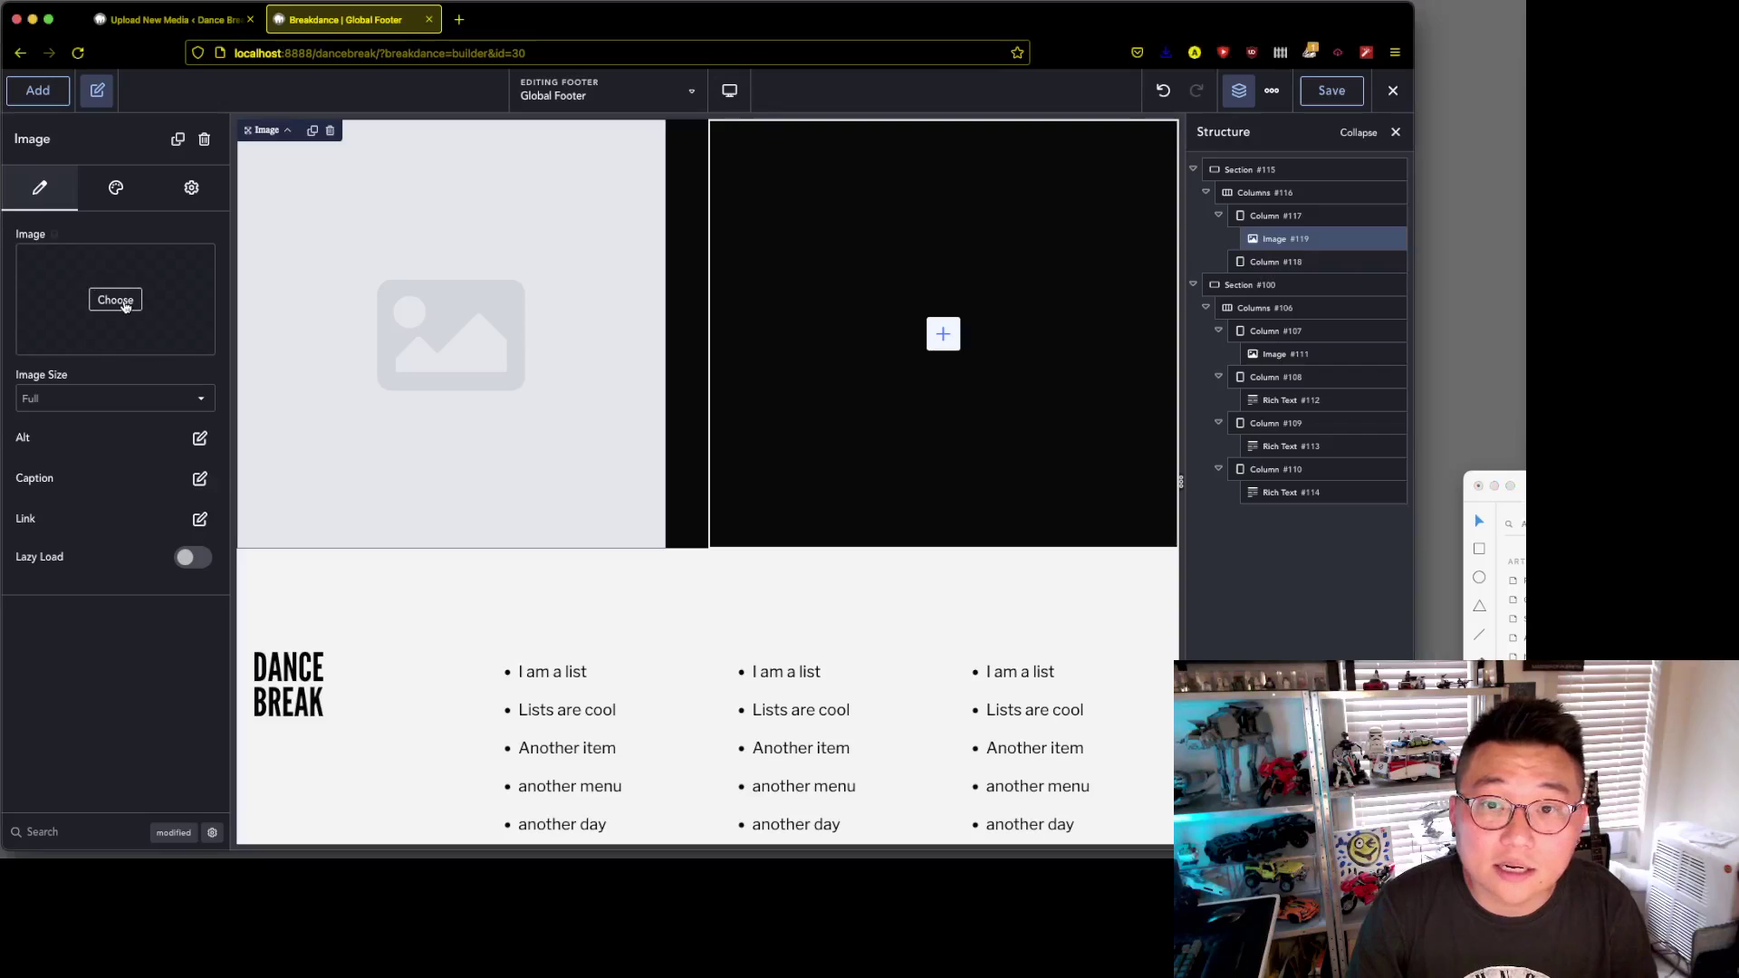
left_click(116, 299)
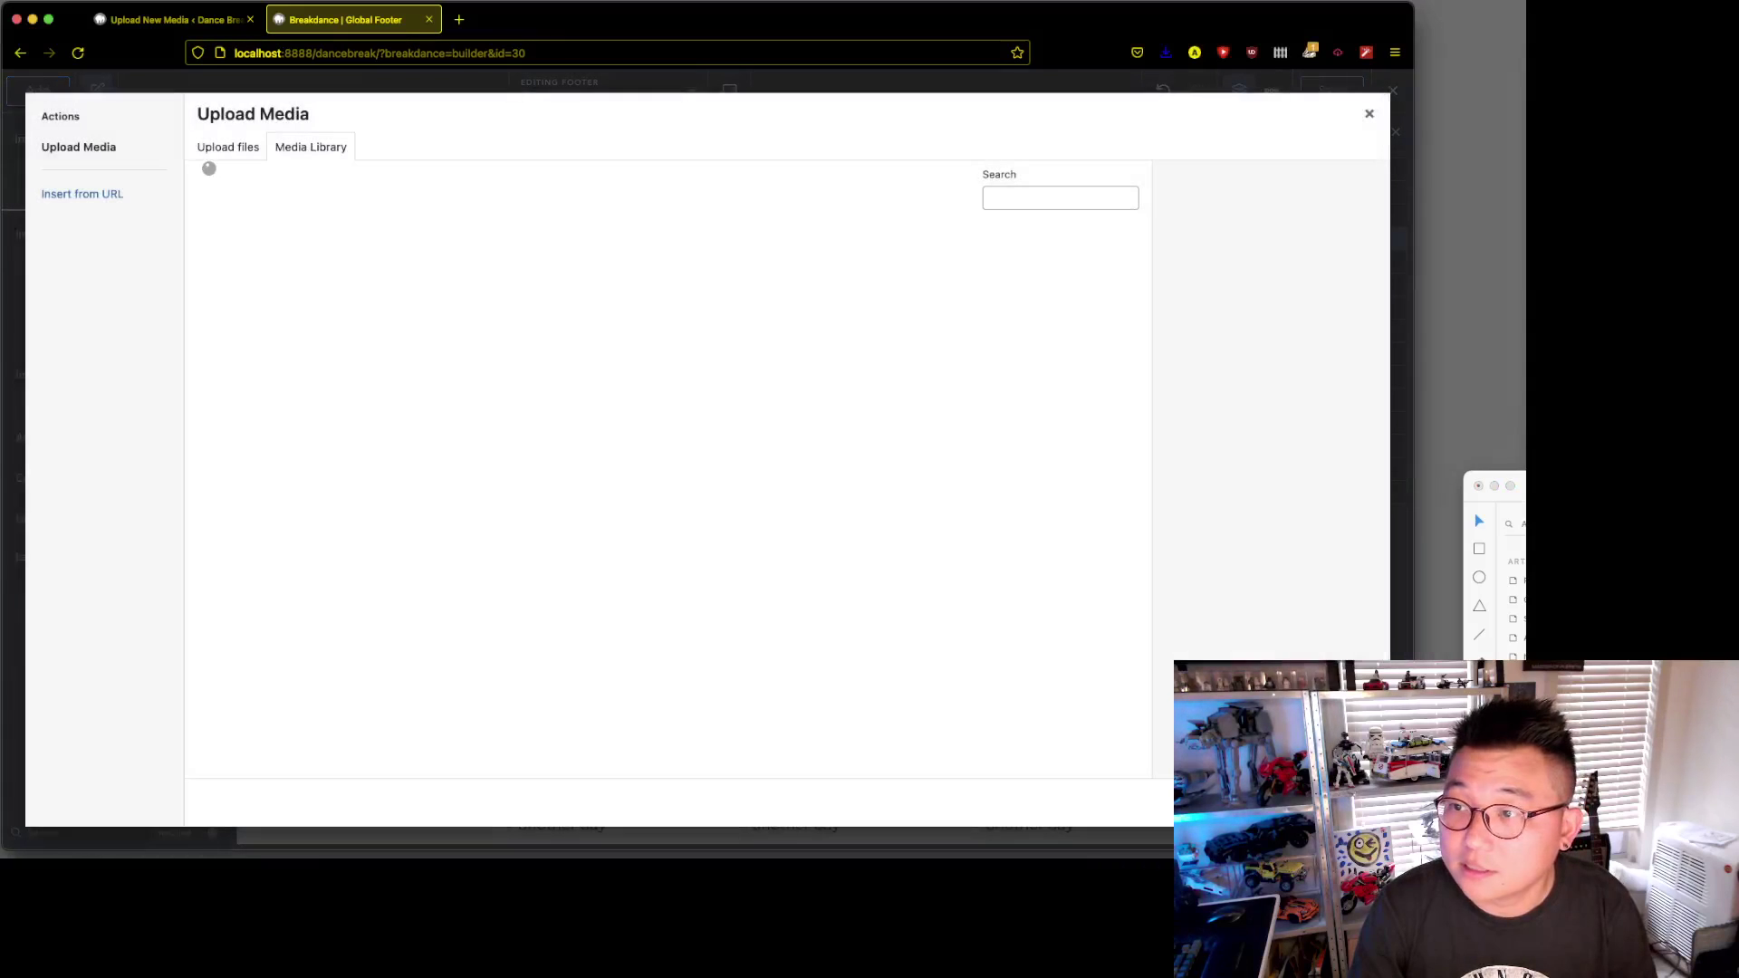
left_click_drag(1517, 485, 1017, 129)
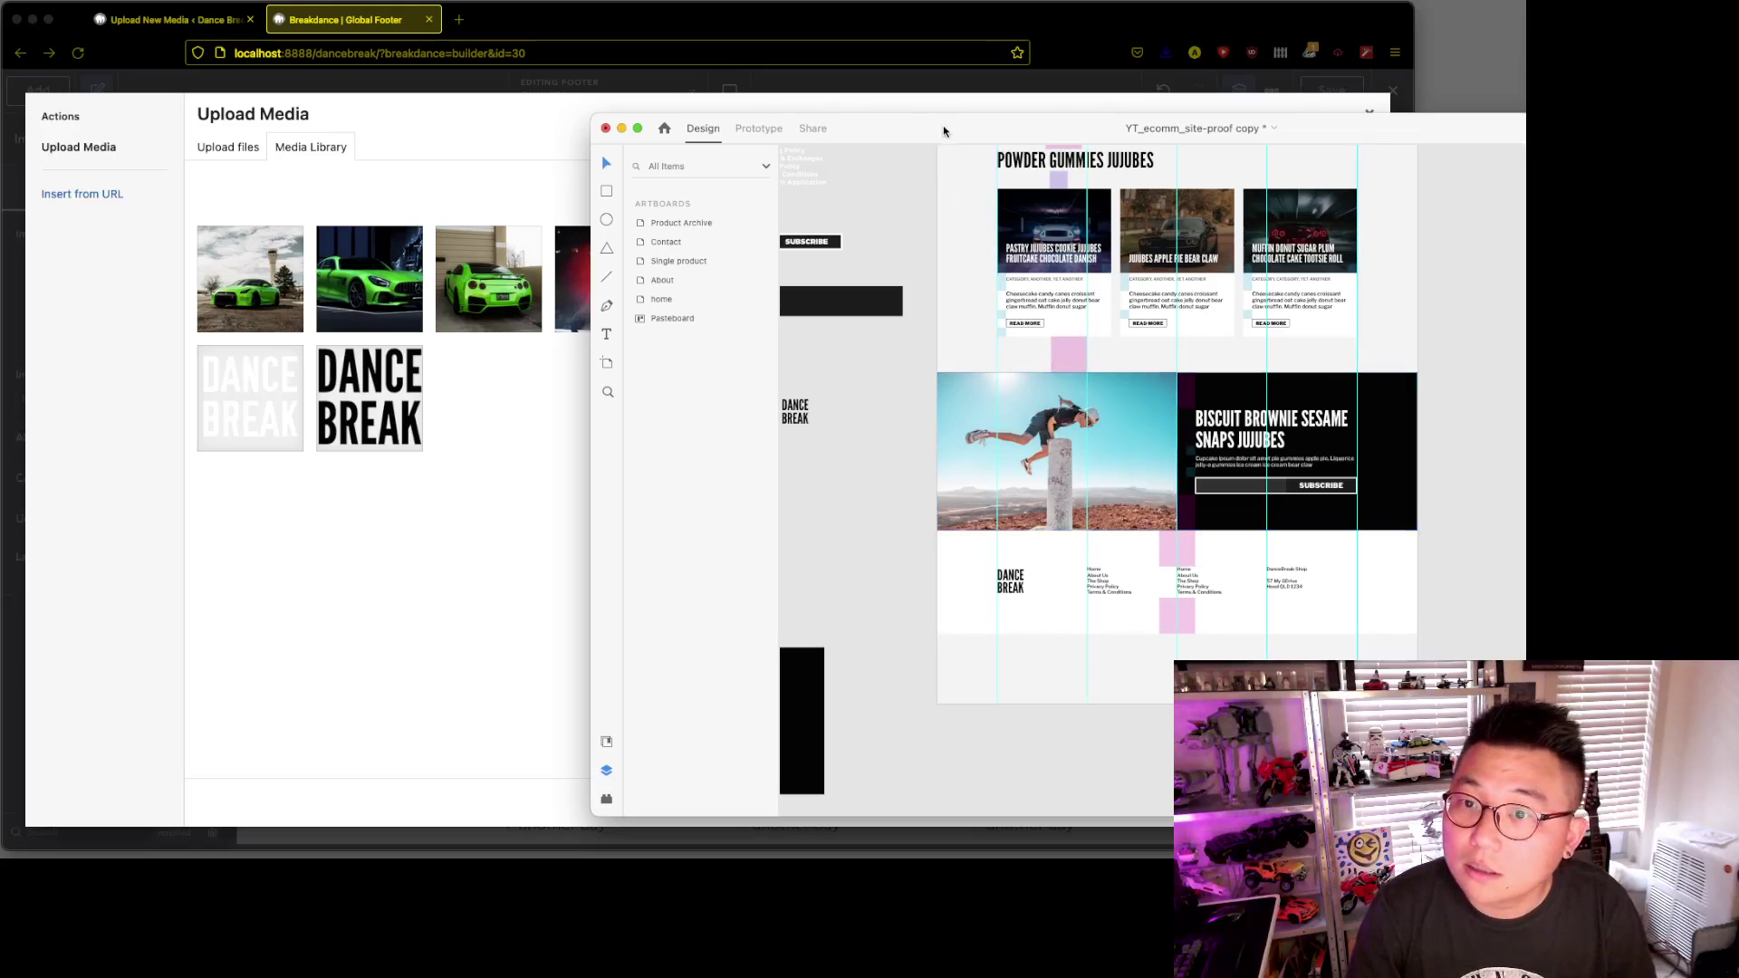
left_click_drag(1002, 136, 1568, 395)
left_click(985, 303)
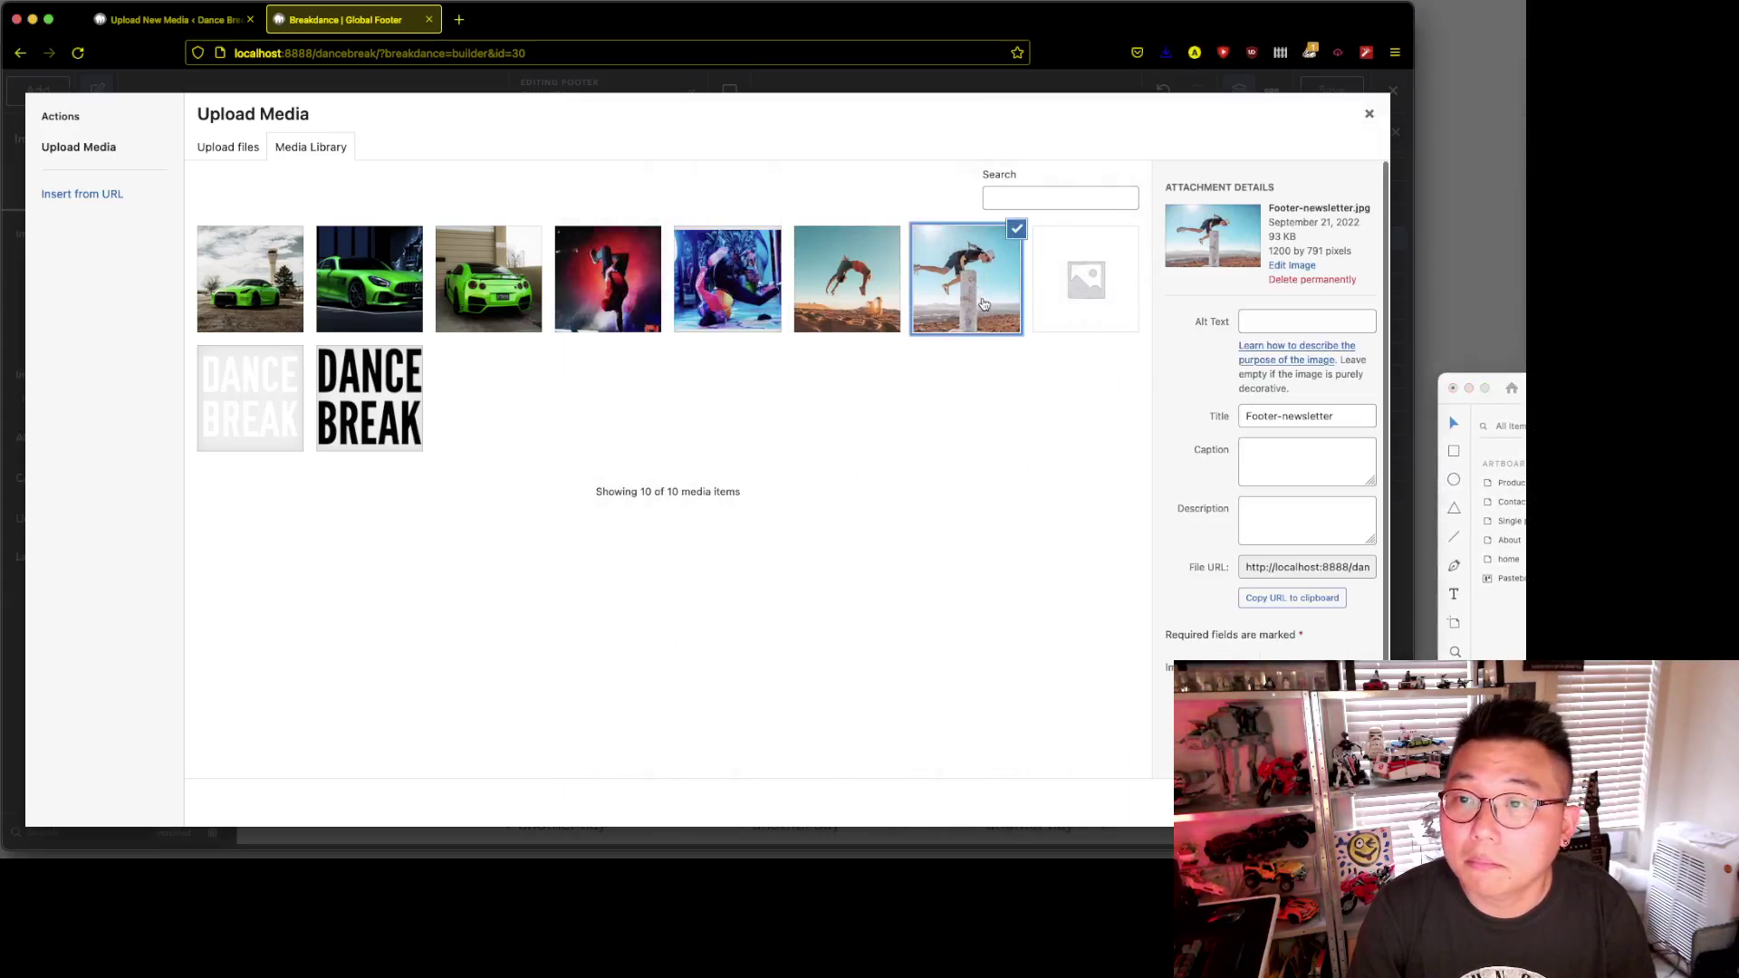
double_click(965, 279)
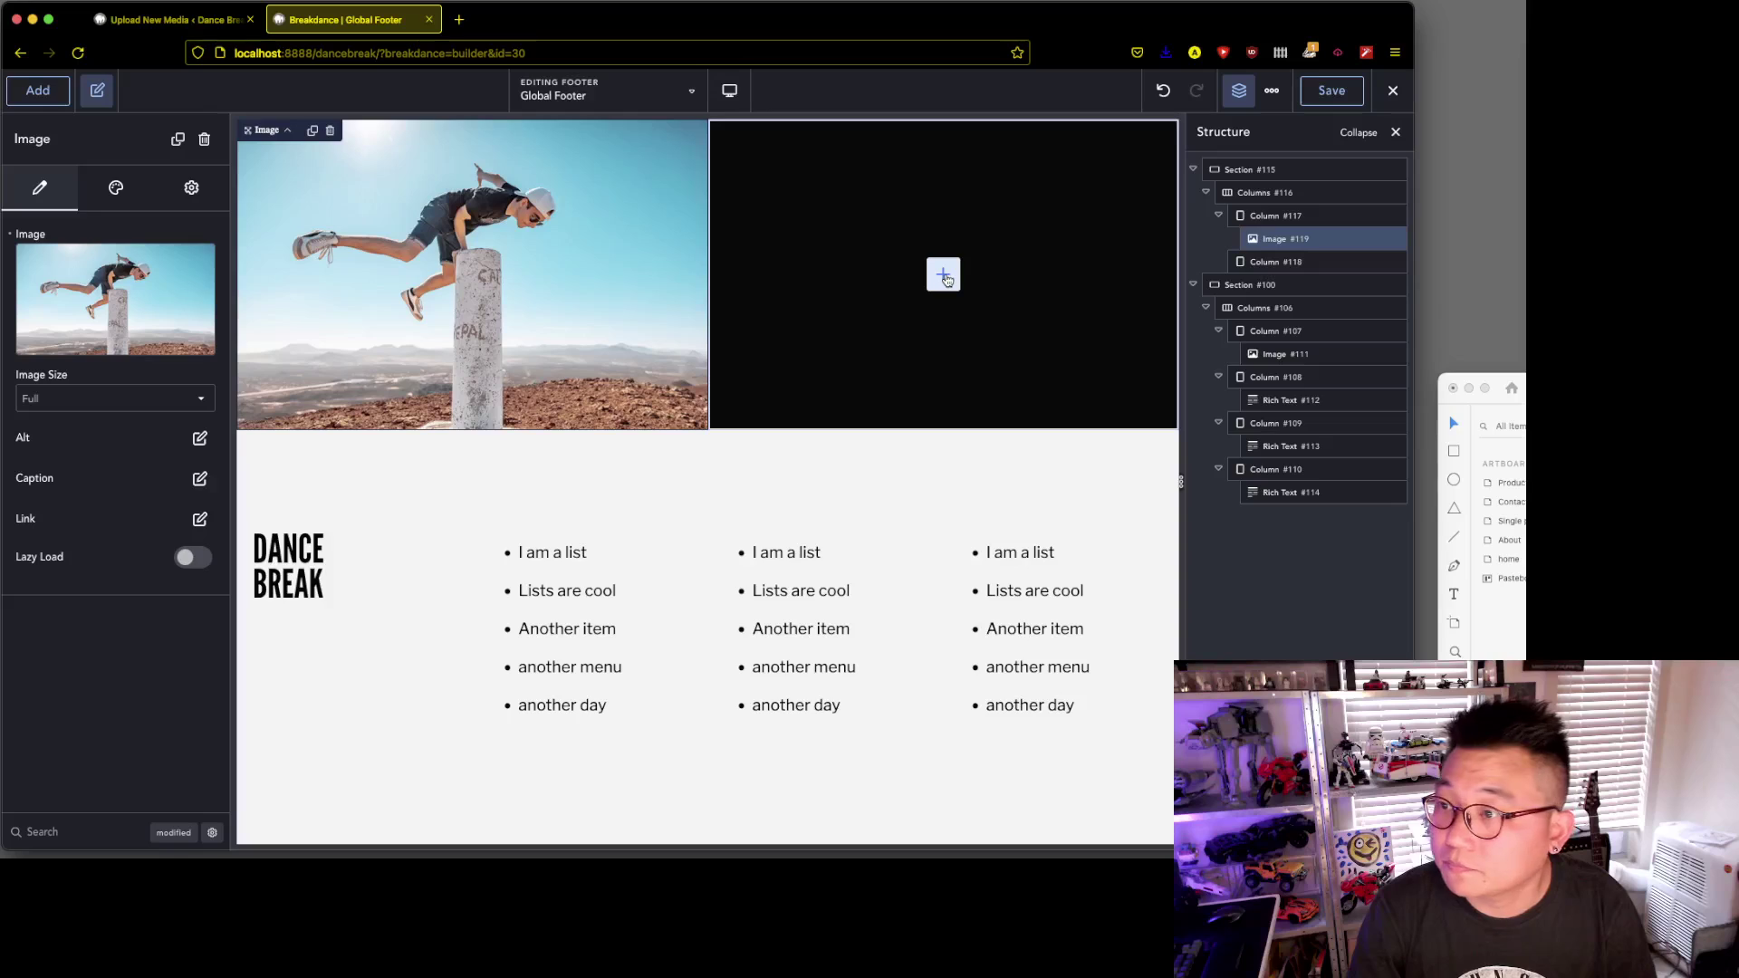
left_click(943, 274)
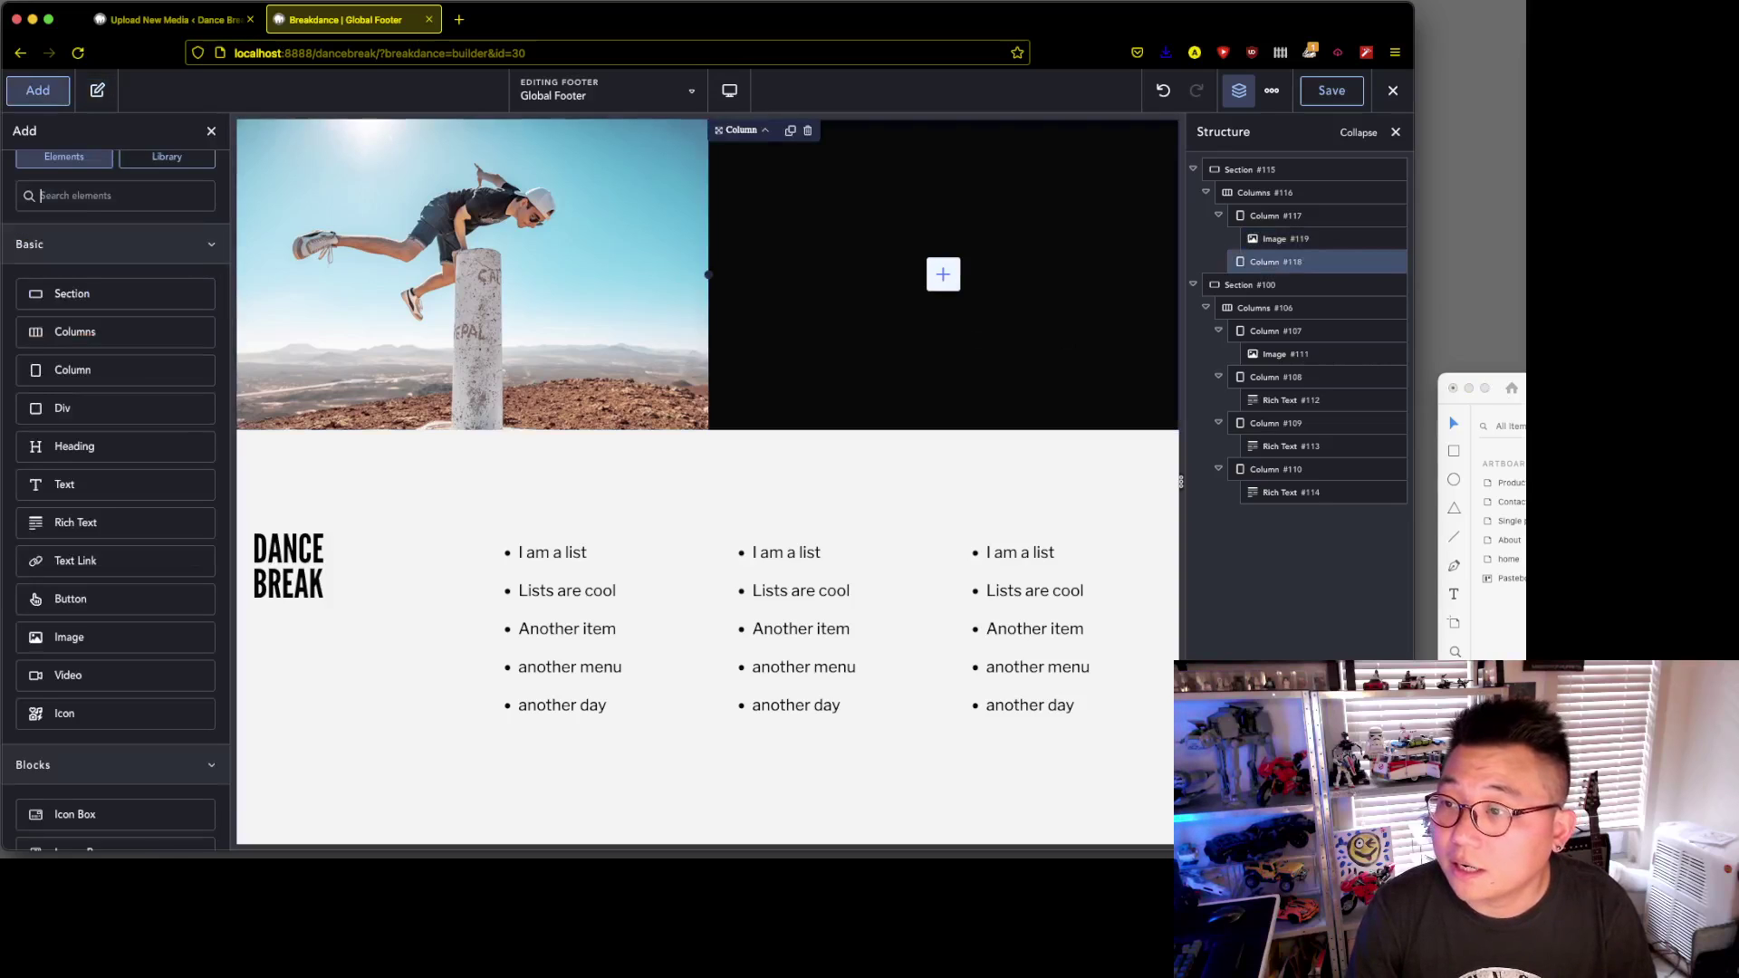
- Add a heading to the right column reading 'Biscuit brownie sesame snaps jujubes', copied from the design
key("super+Tab")
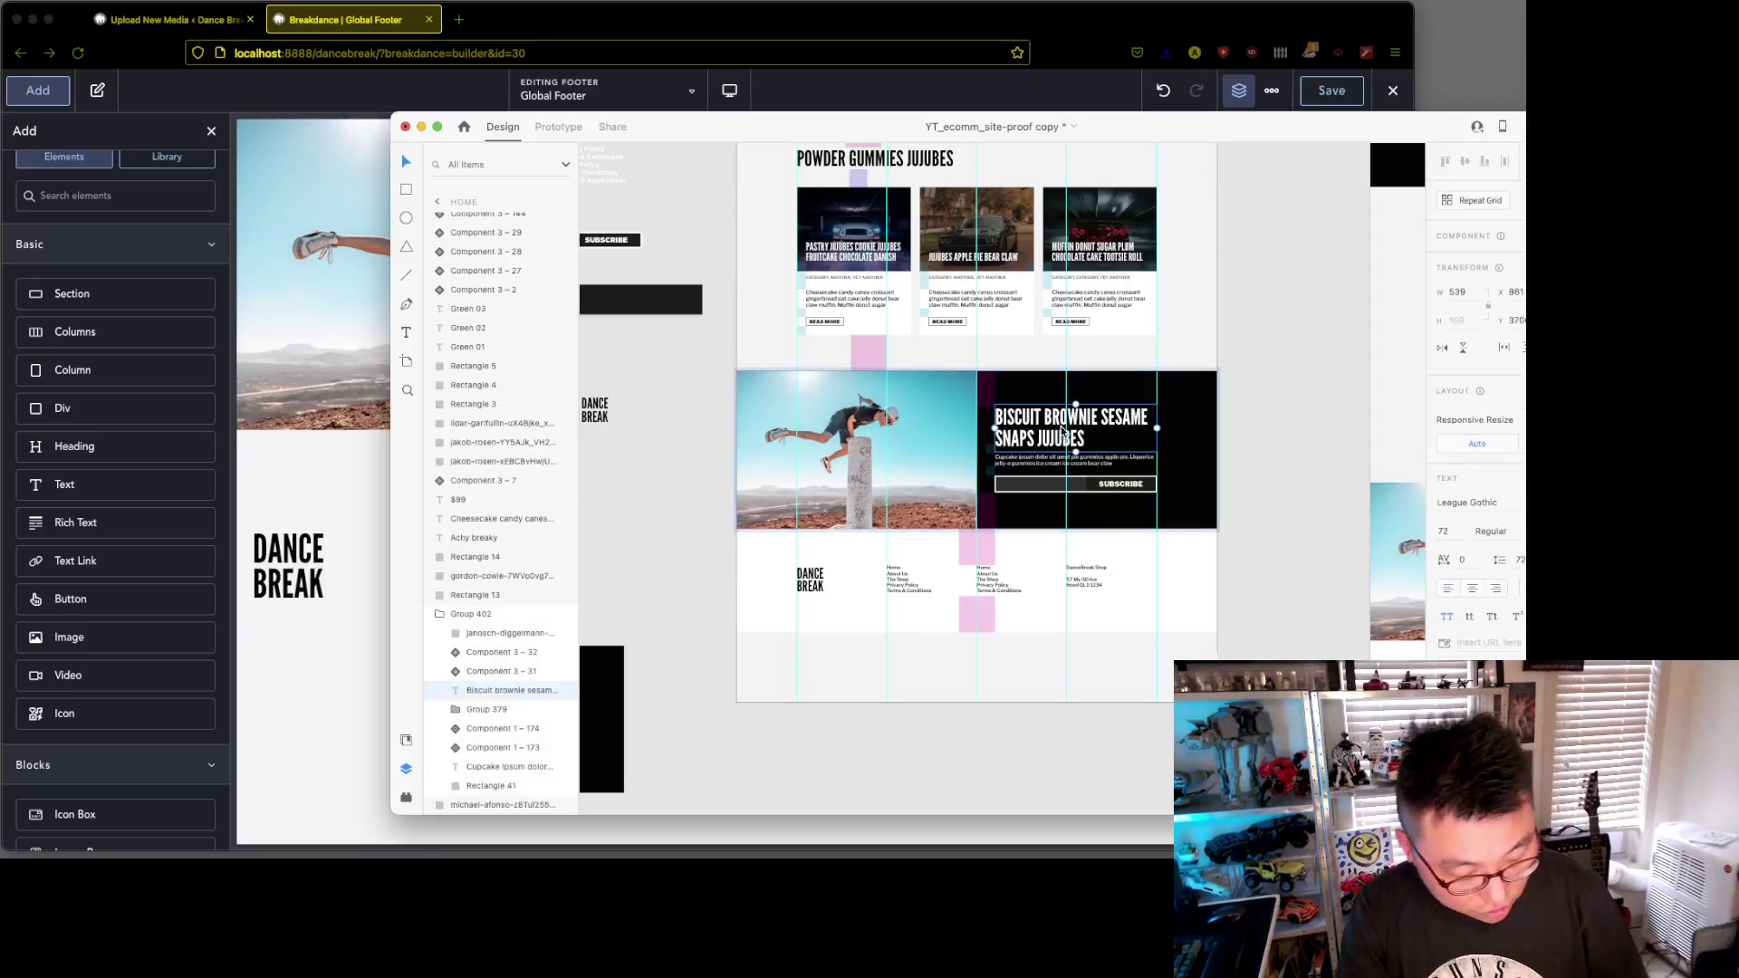
double_click(1062, 431)
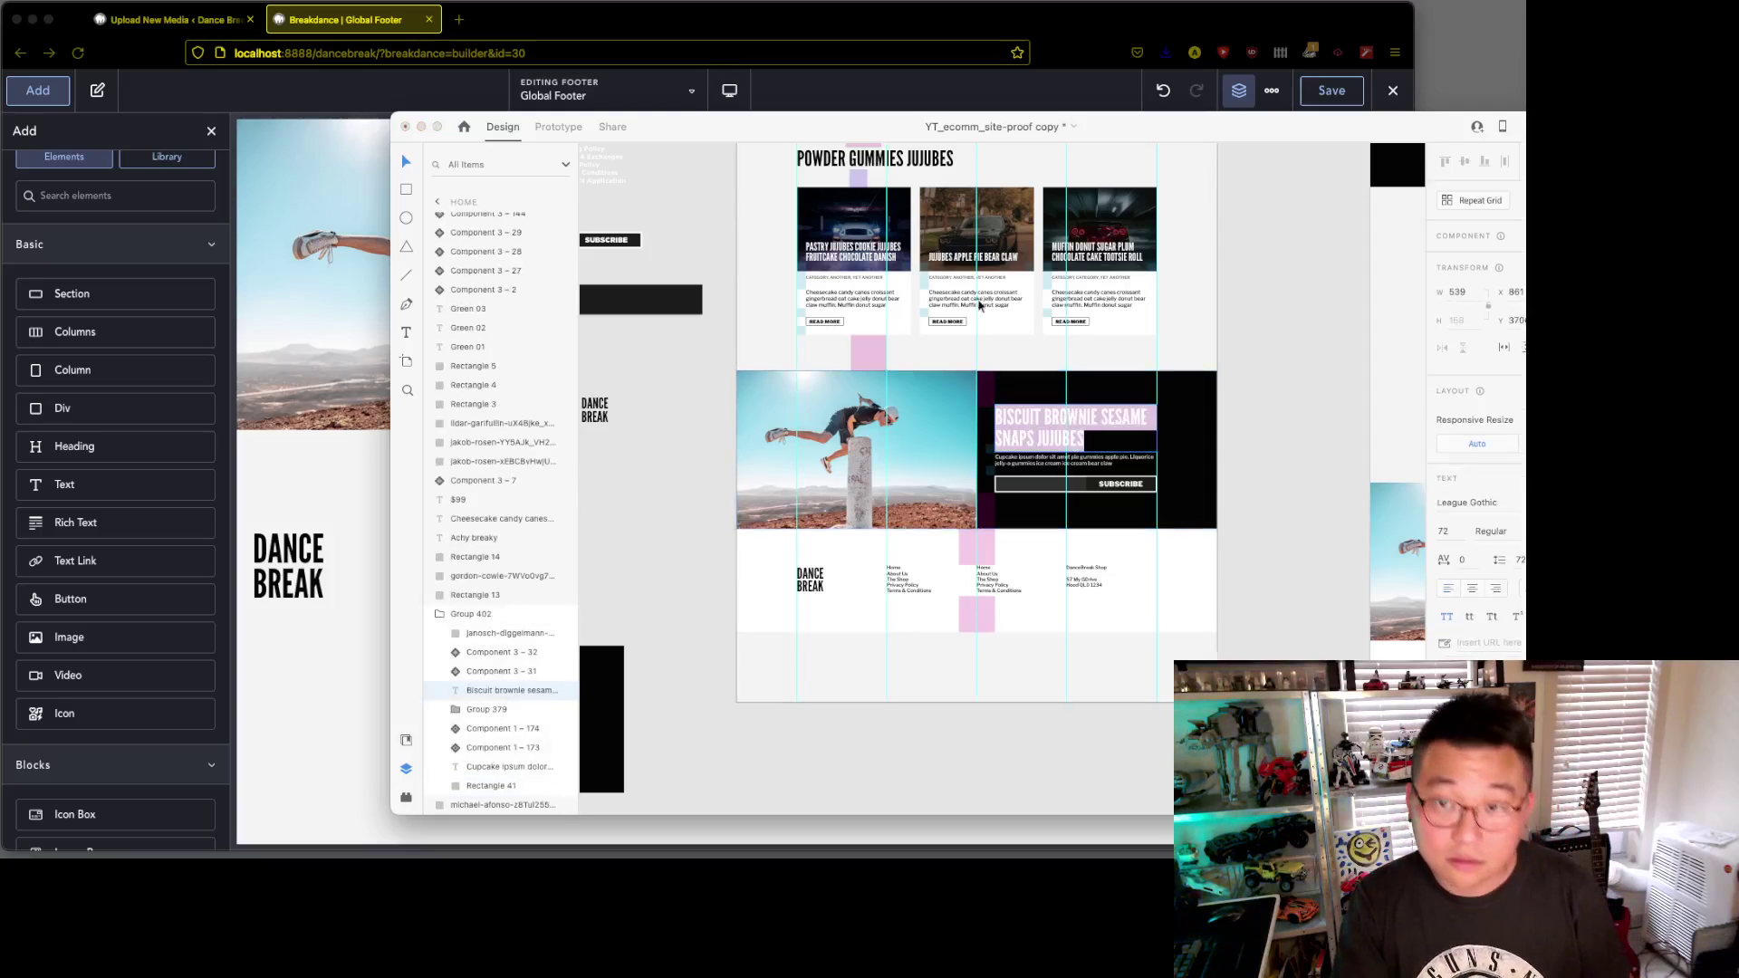
key("super+Tab")
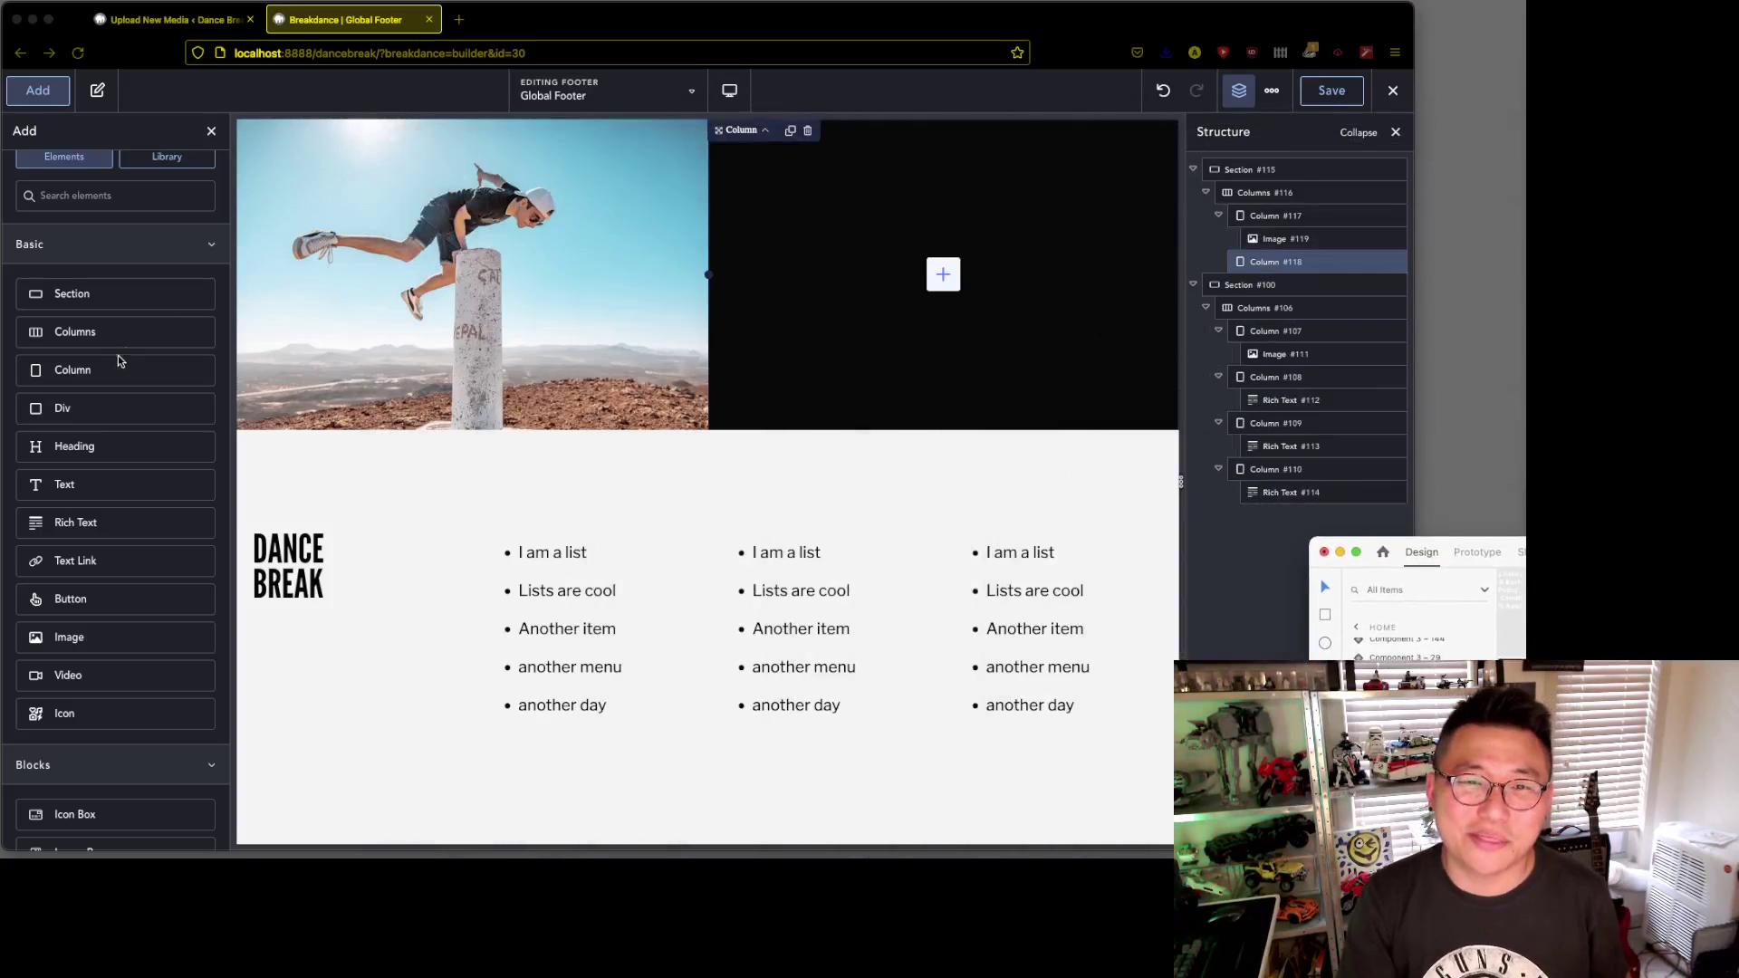
left_click(105, 446)
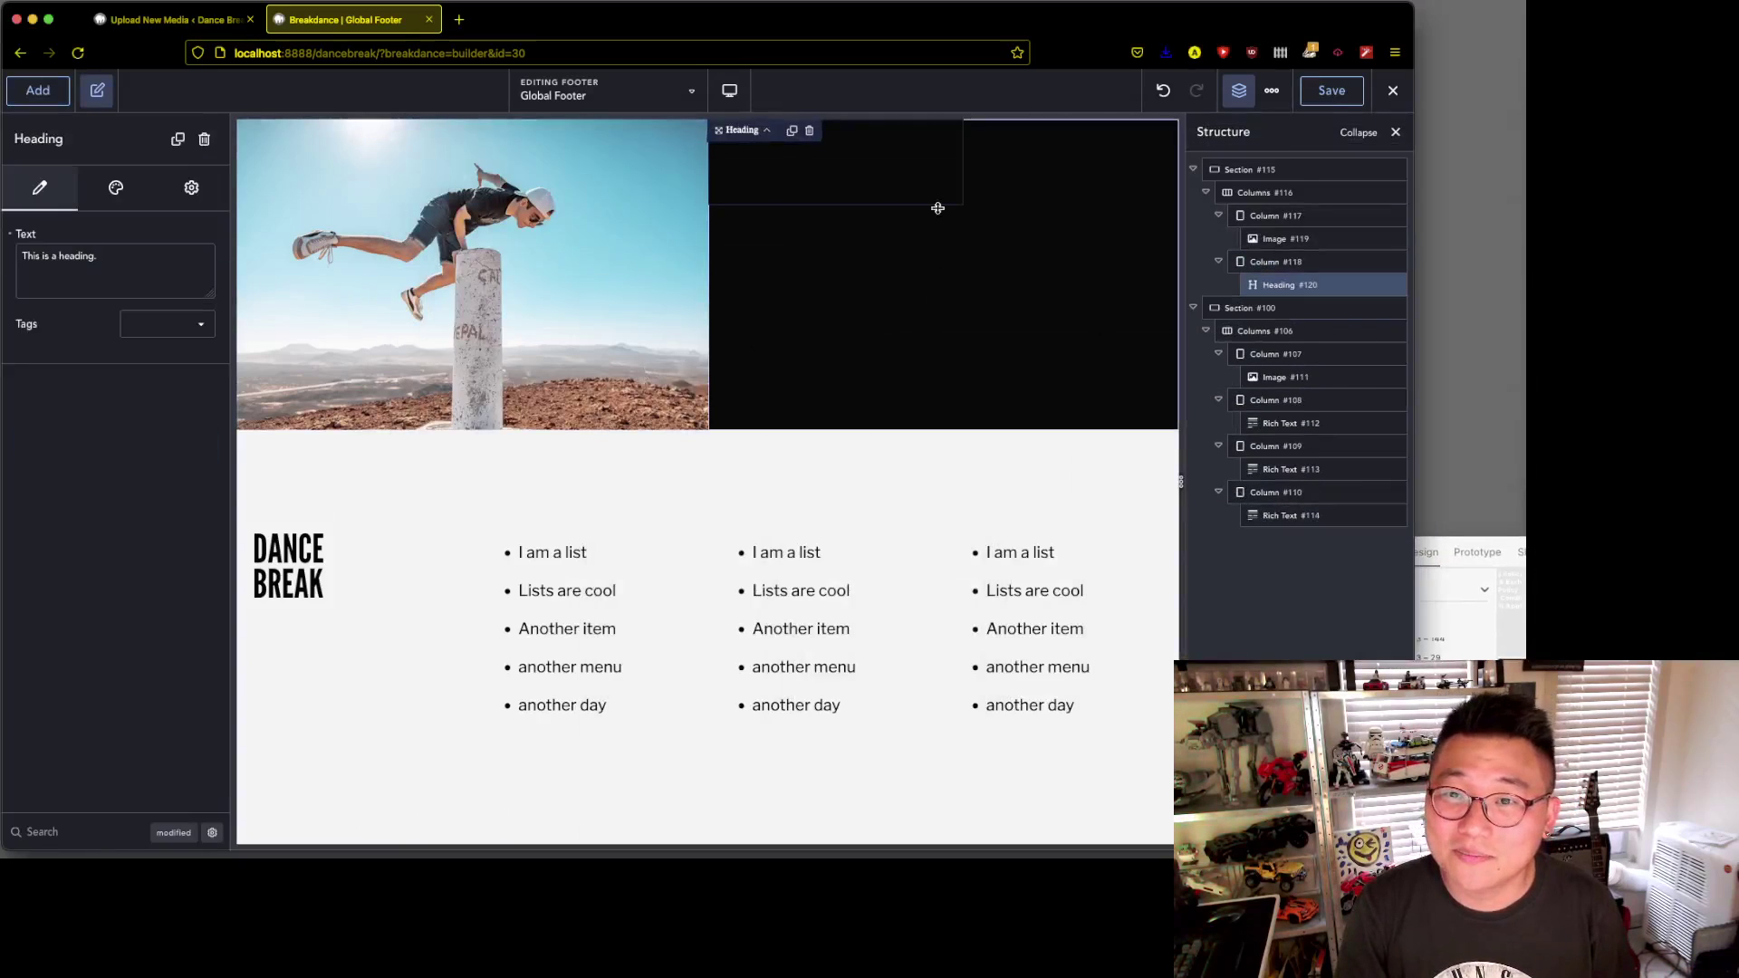
key("super+a")
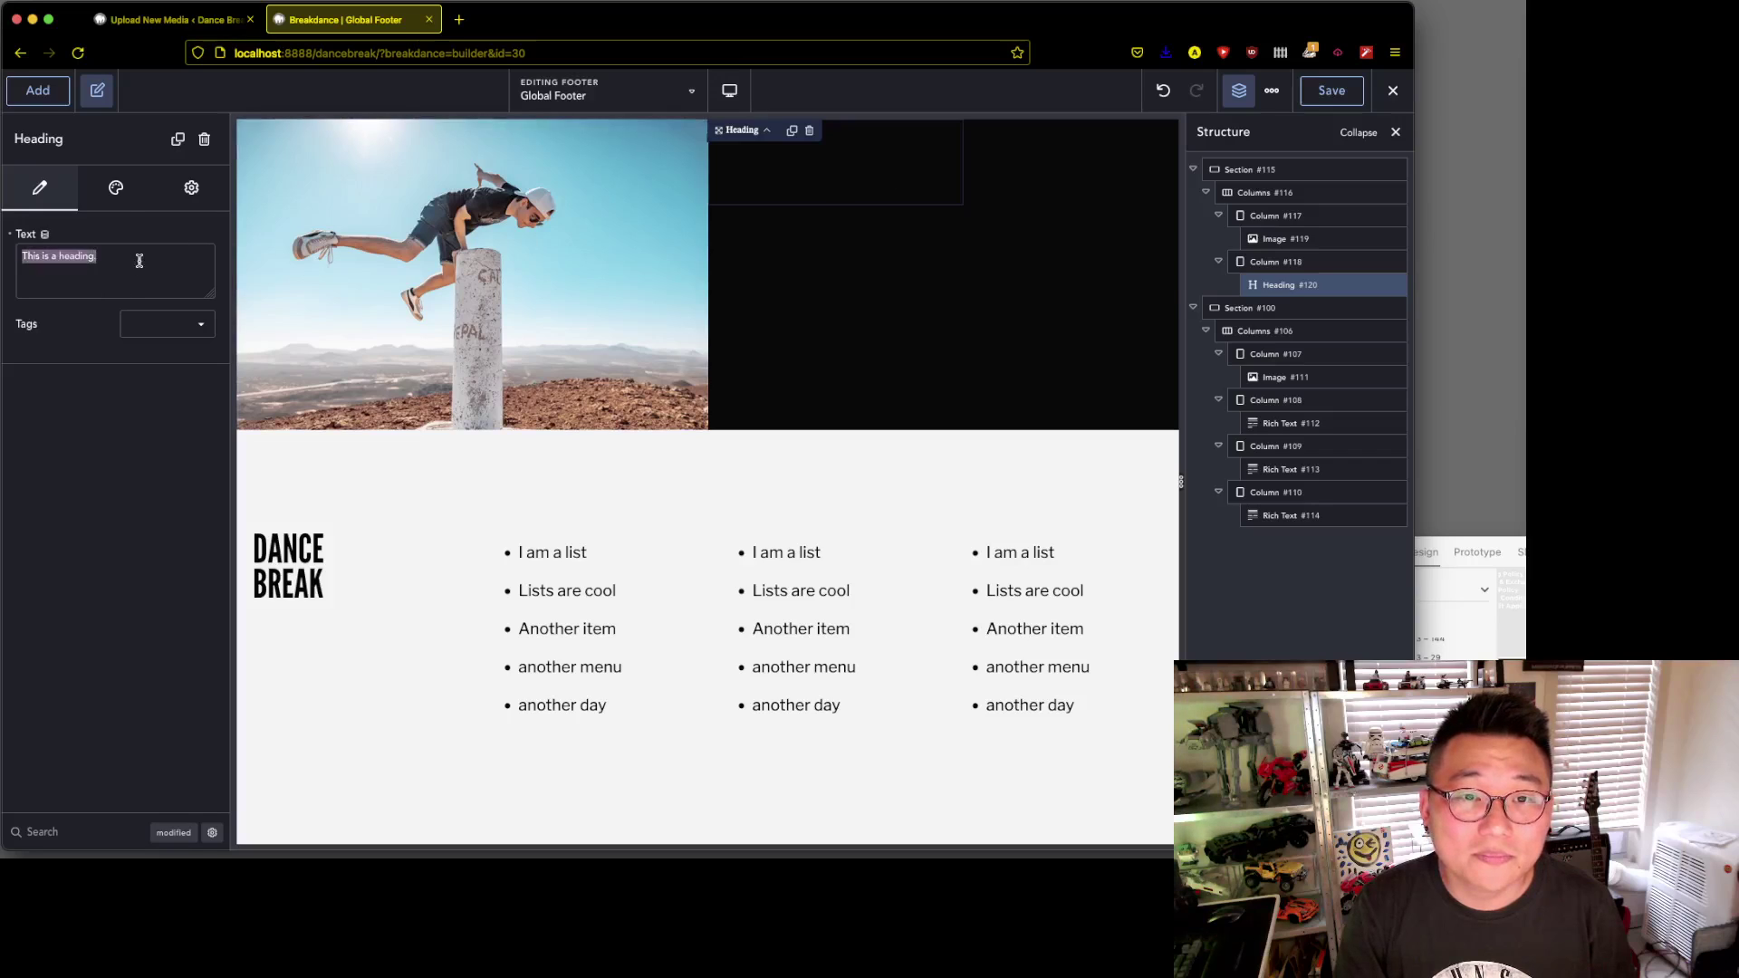
type("Biscuit brownie sesame snaps jujubes")
- Set the heading's typography colour to the White preset
left_click(117, 188)
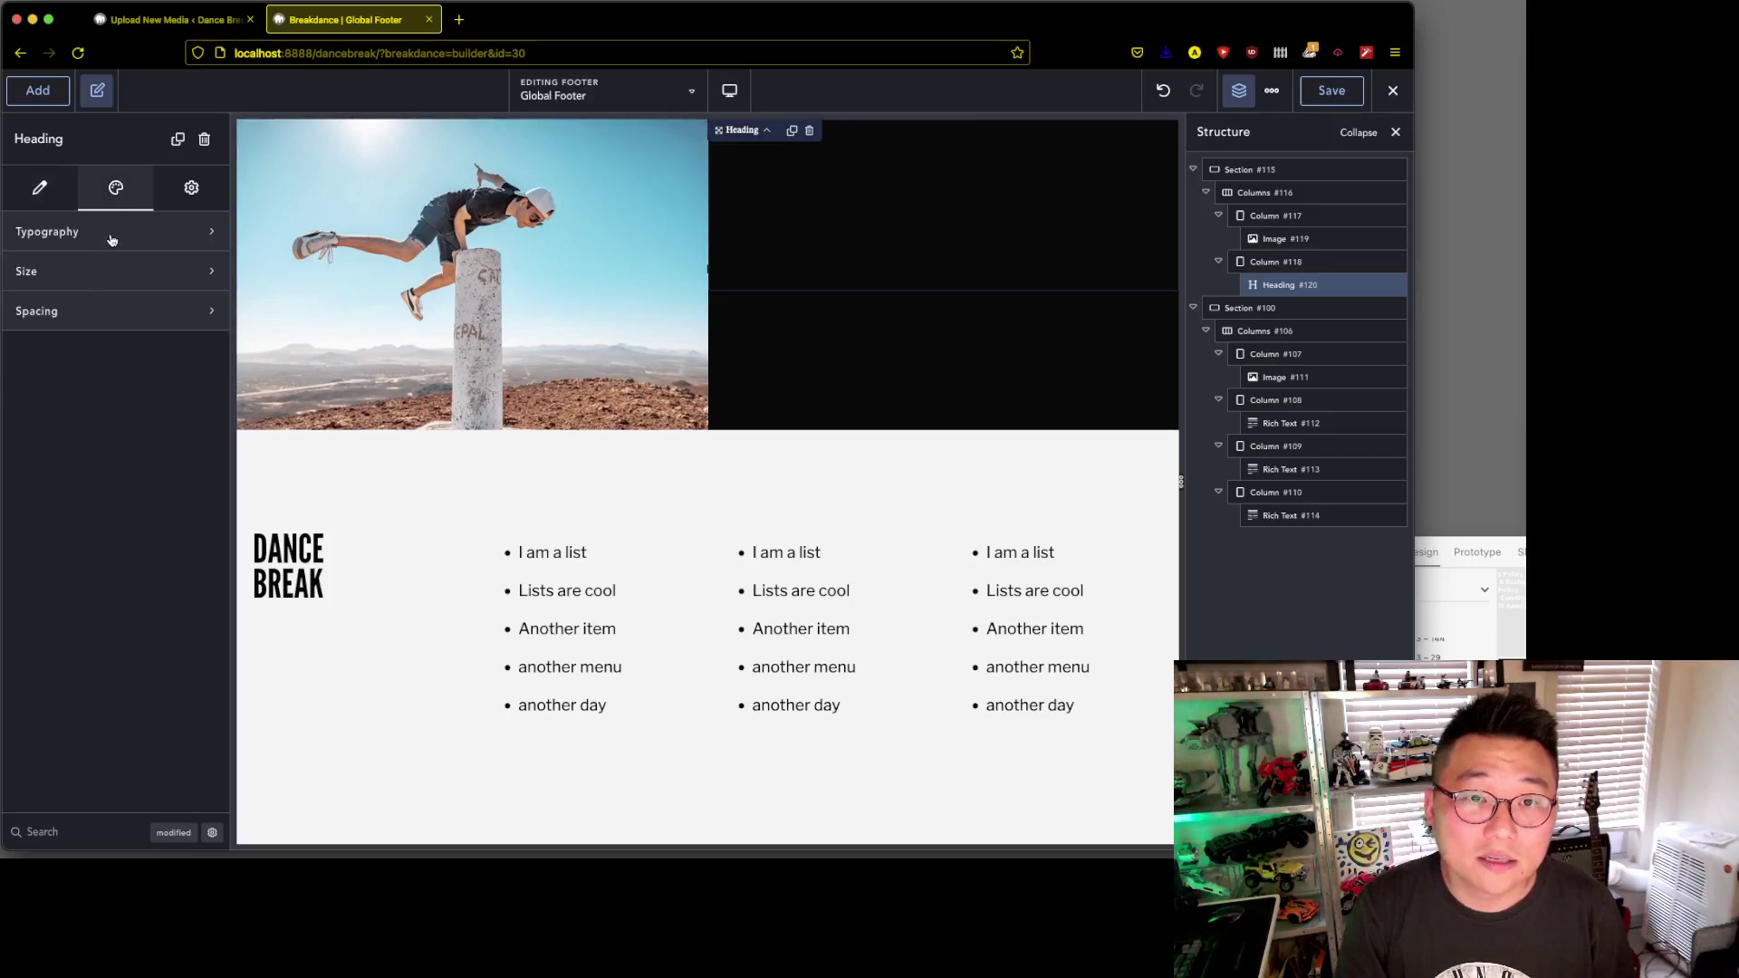
left_click(109, 240)
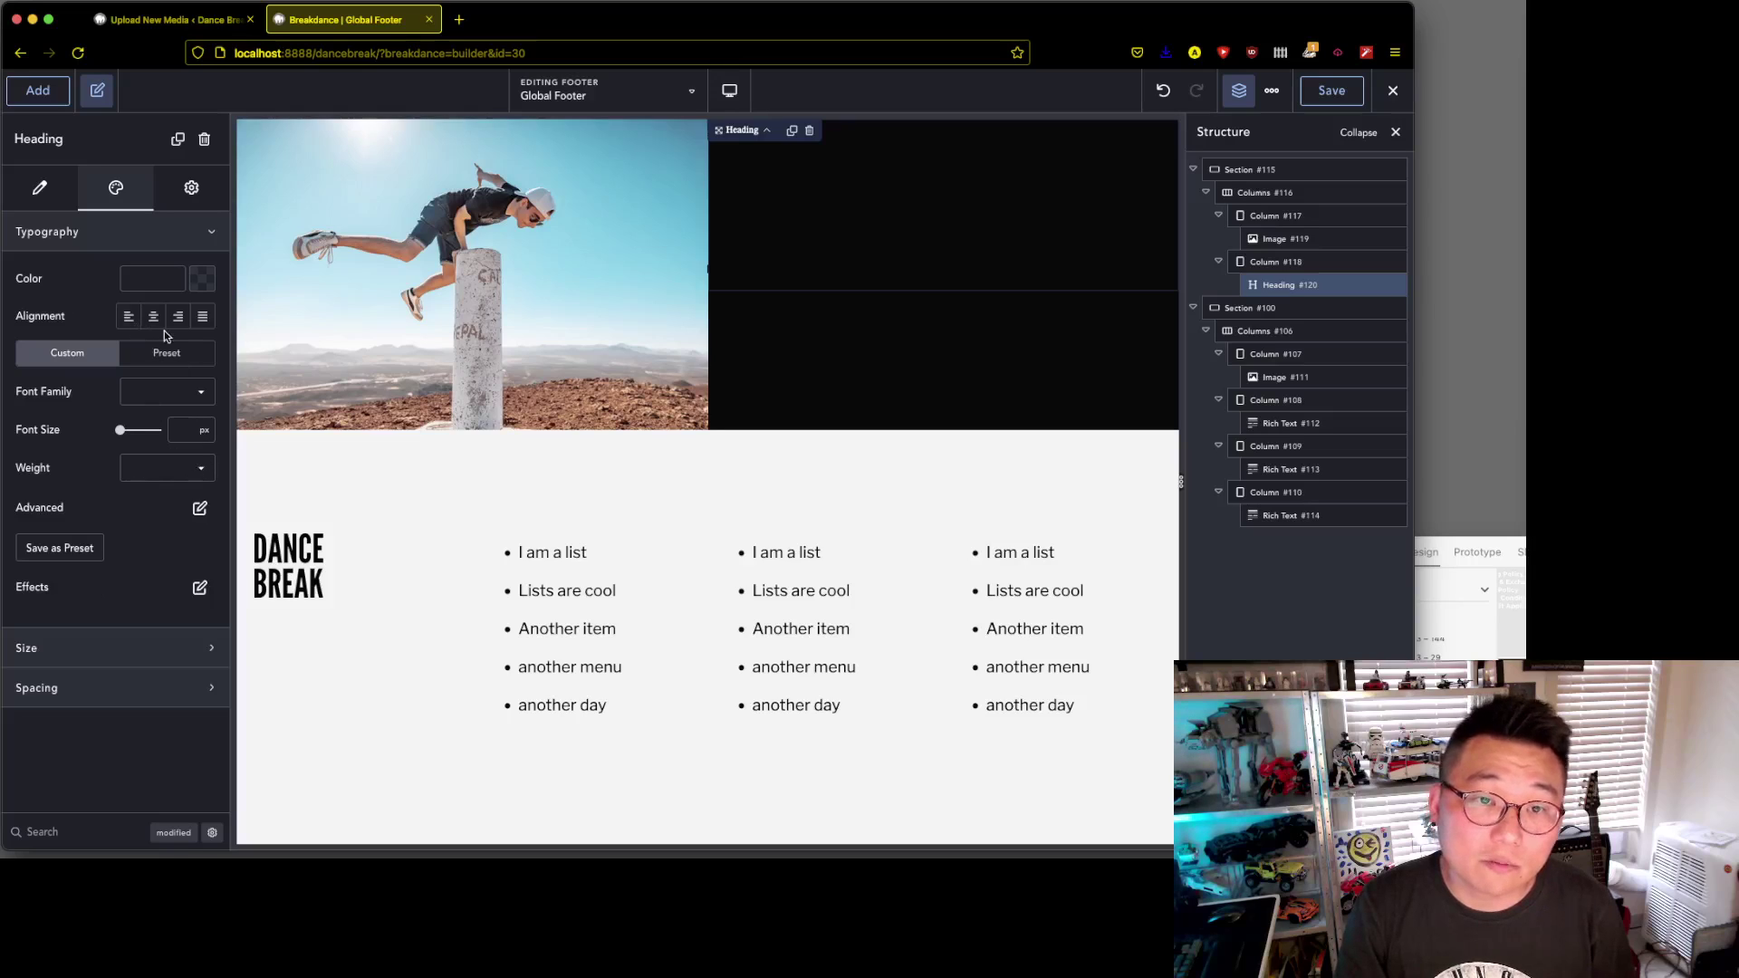
left_click(203, 279)
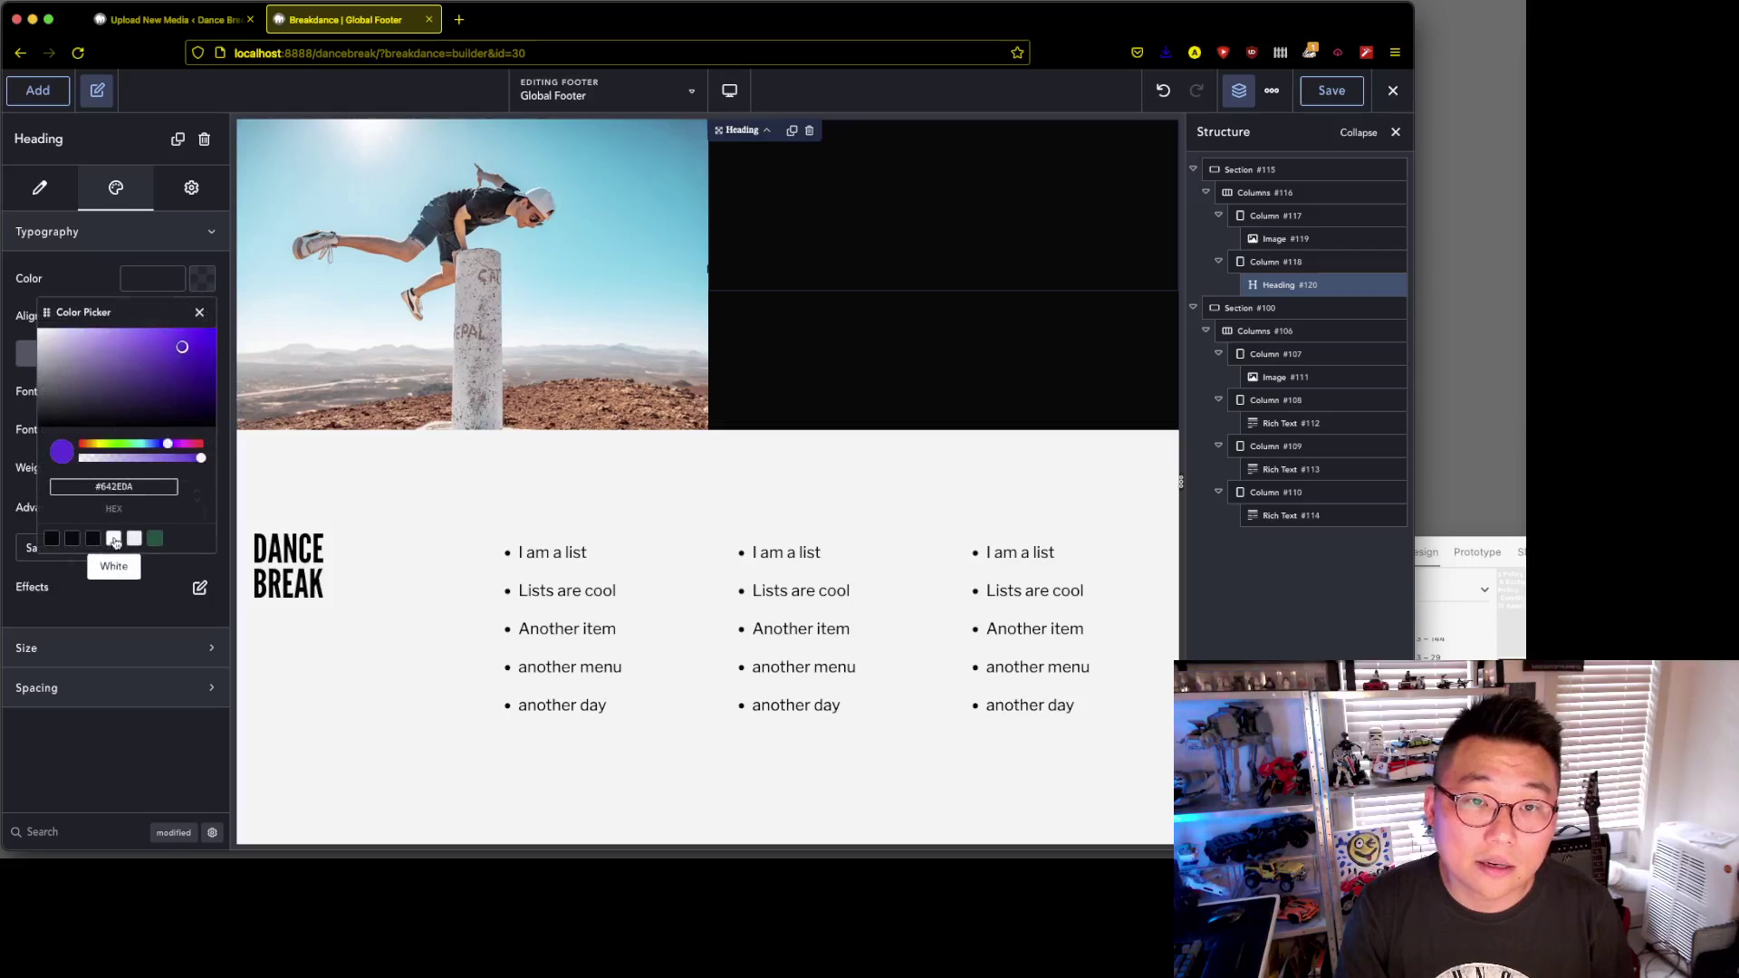
left_click(113, 538)
left_click(43, 189)
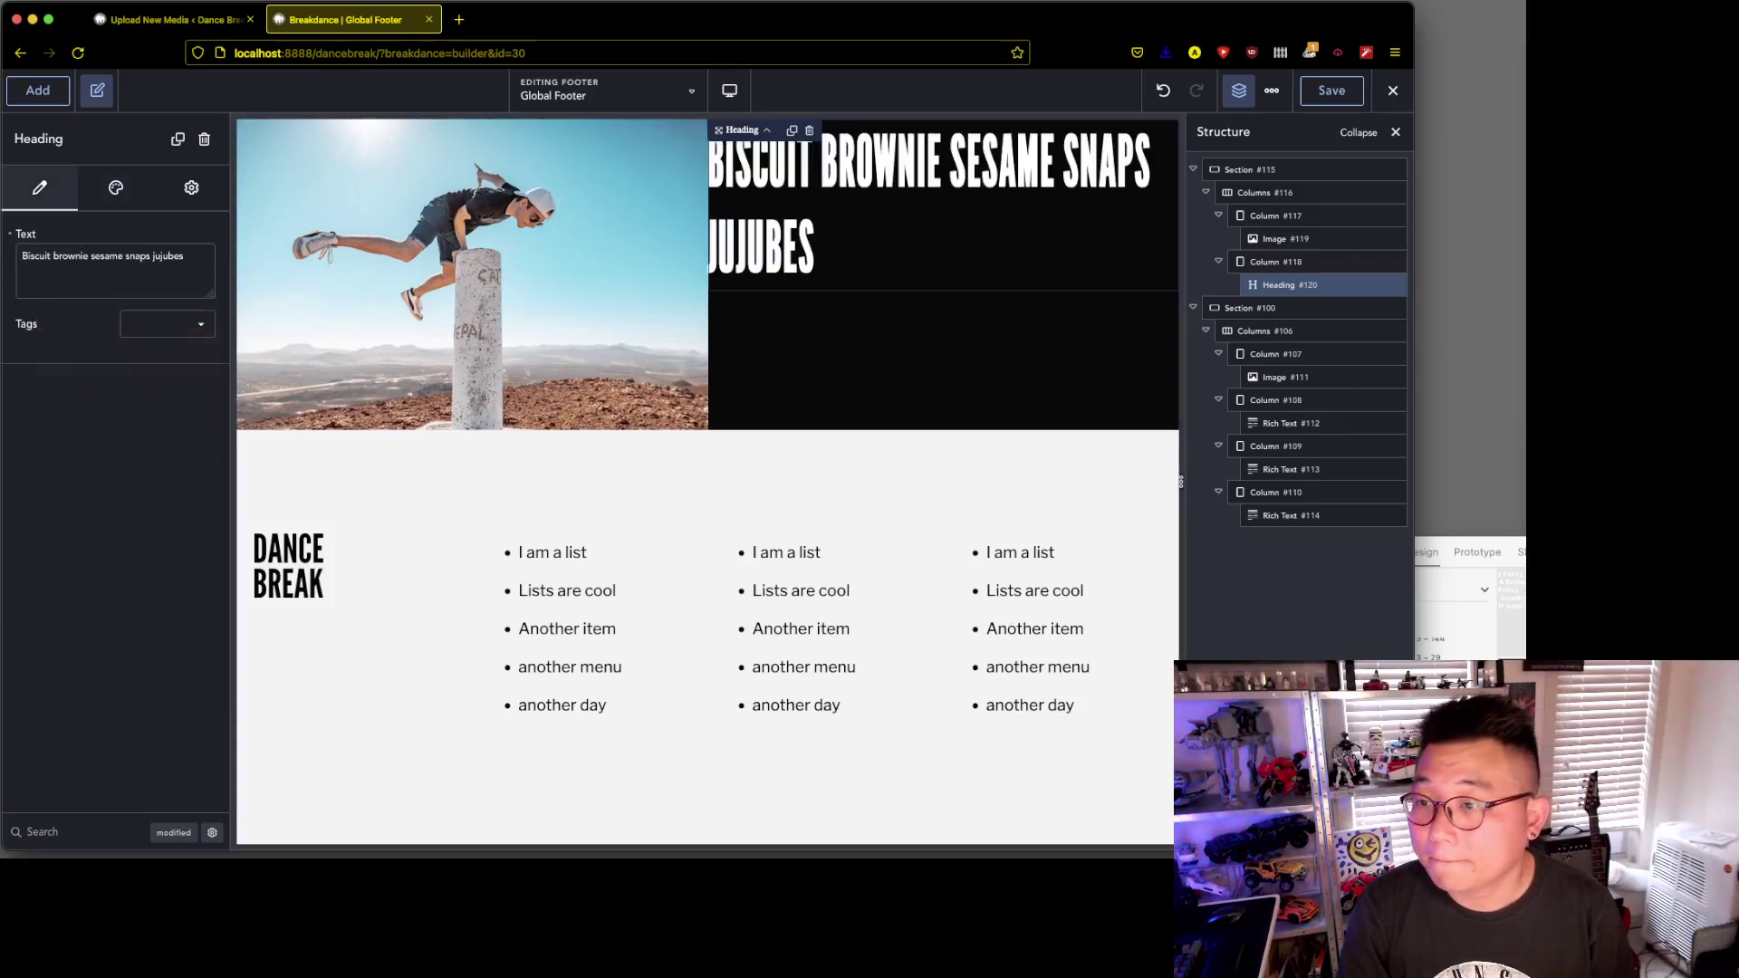
left_click_drag(1449, 552, 270, 274)
scroll(870, 587, "up", 5)
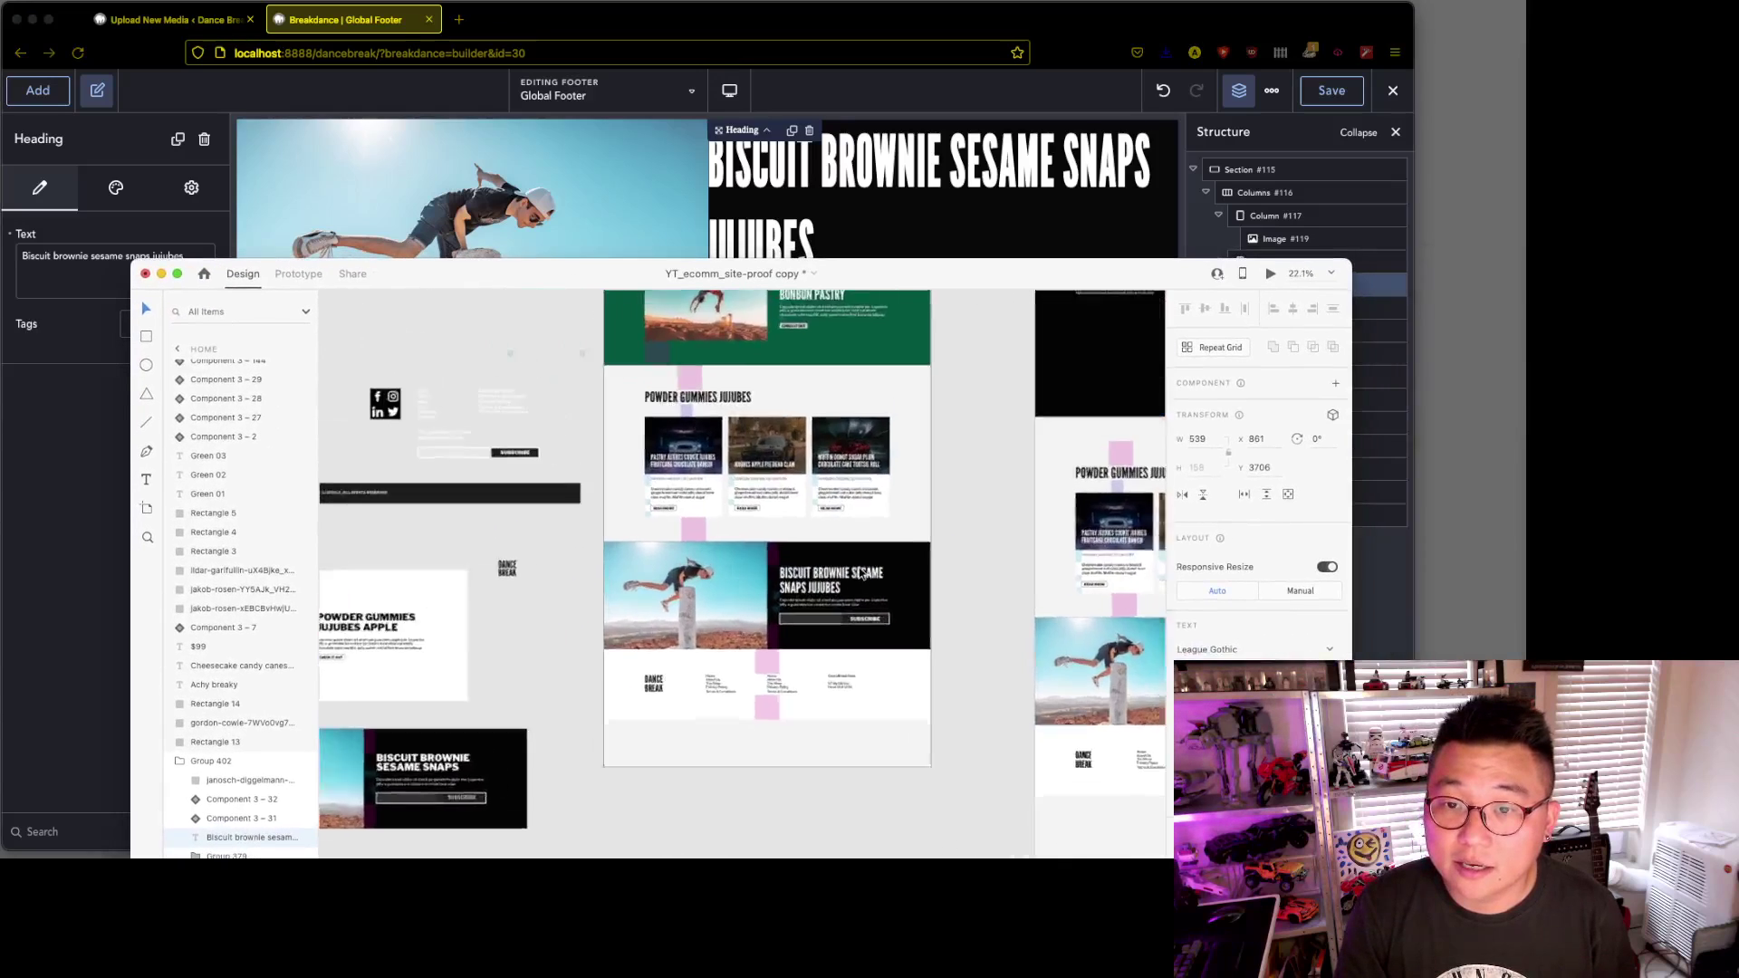
scroll(805, 370, "down", 5)
scroll(805, 370, "up", 5)
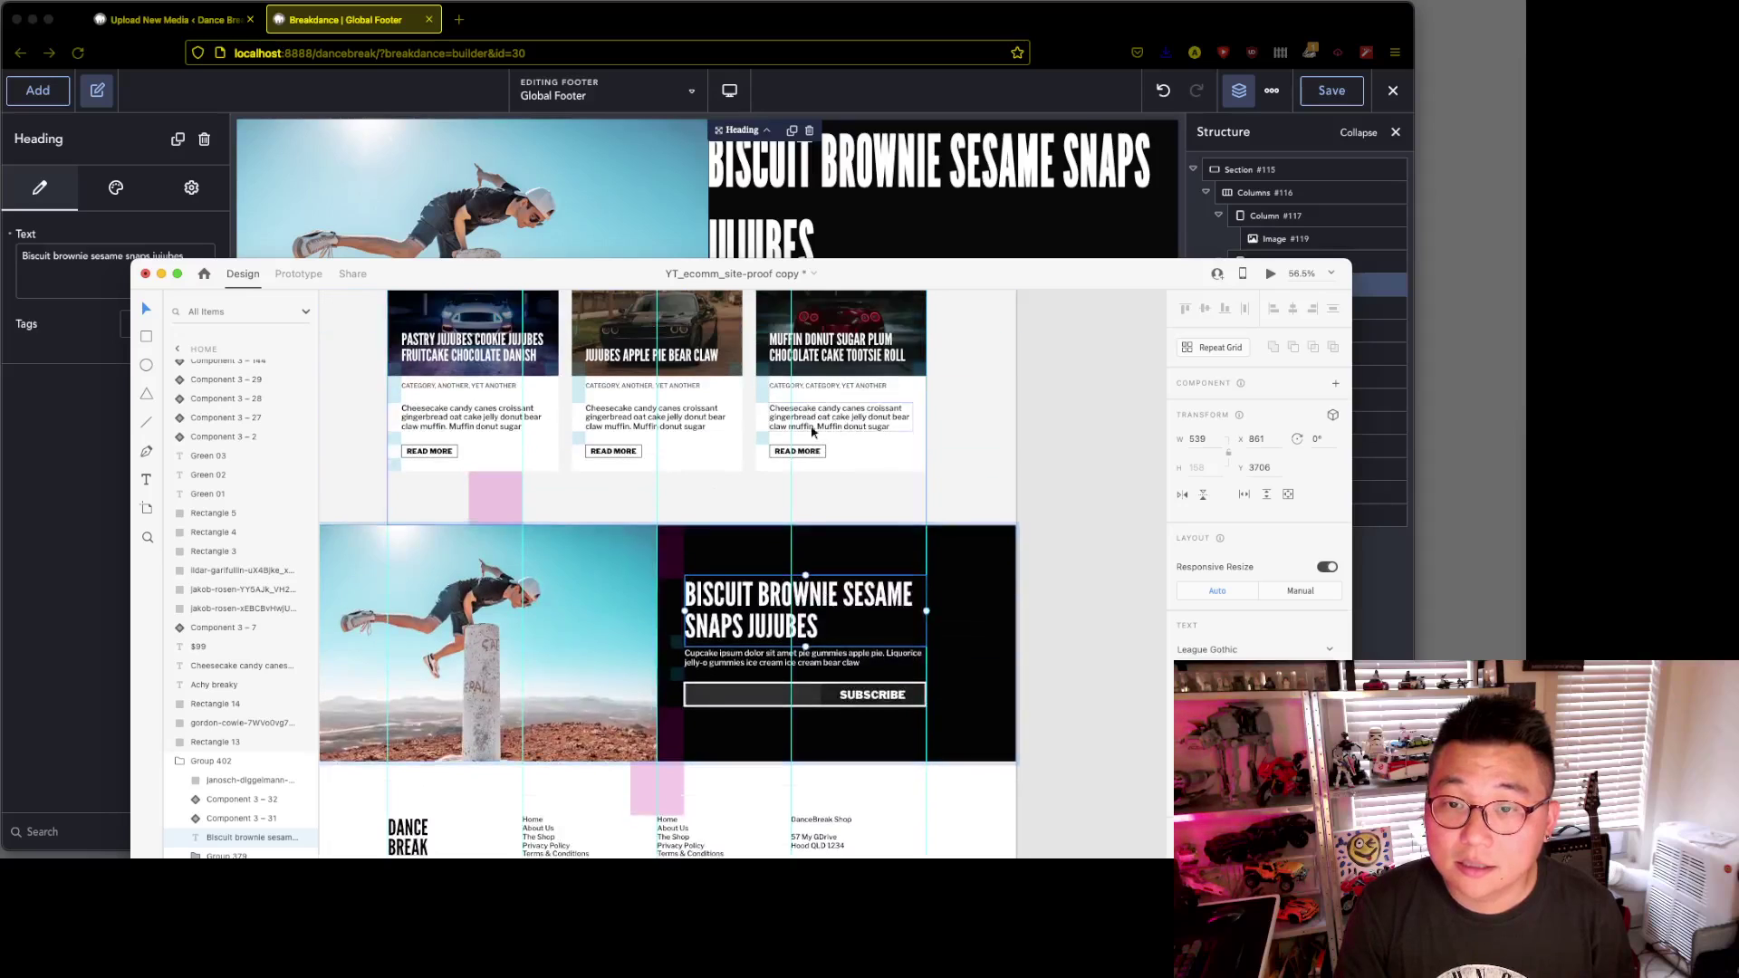
scroll(829, 589, "up", 5)
scroll(834, 607, "right", 3)
scroll(834, 607, "down", 3)
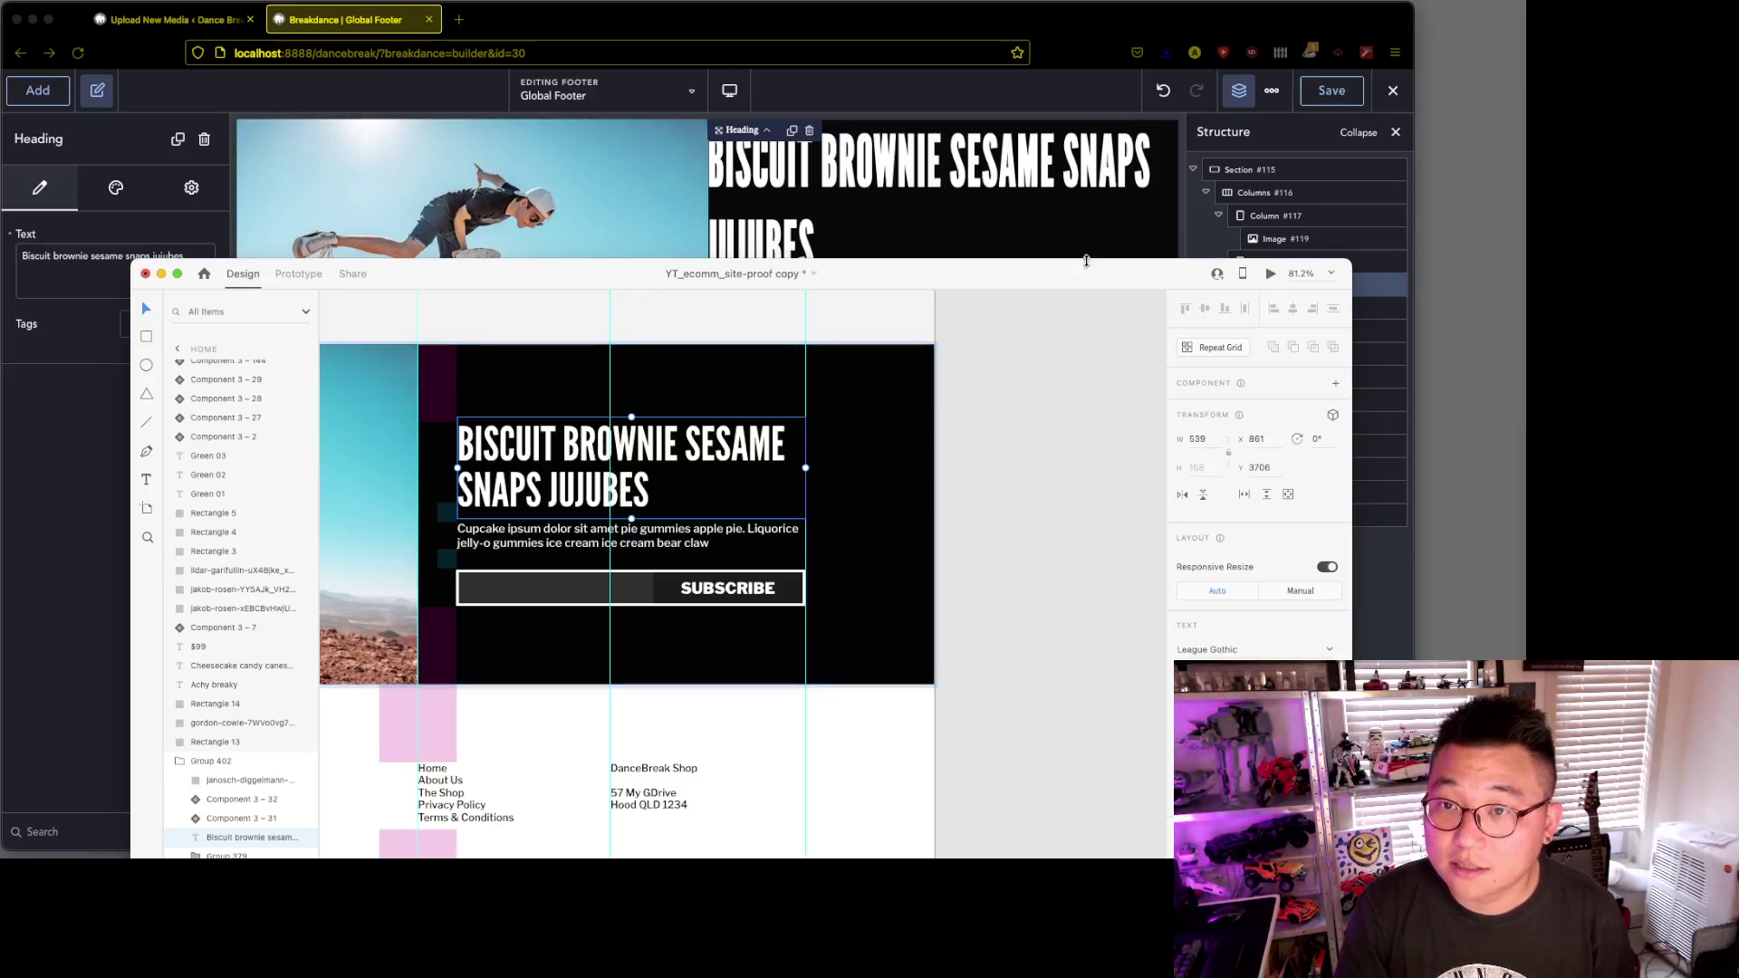
left_click_drag(1086, 263, 987, 54)
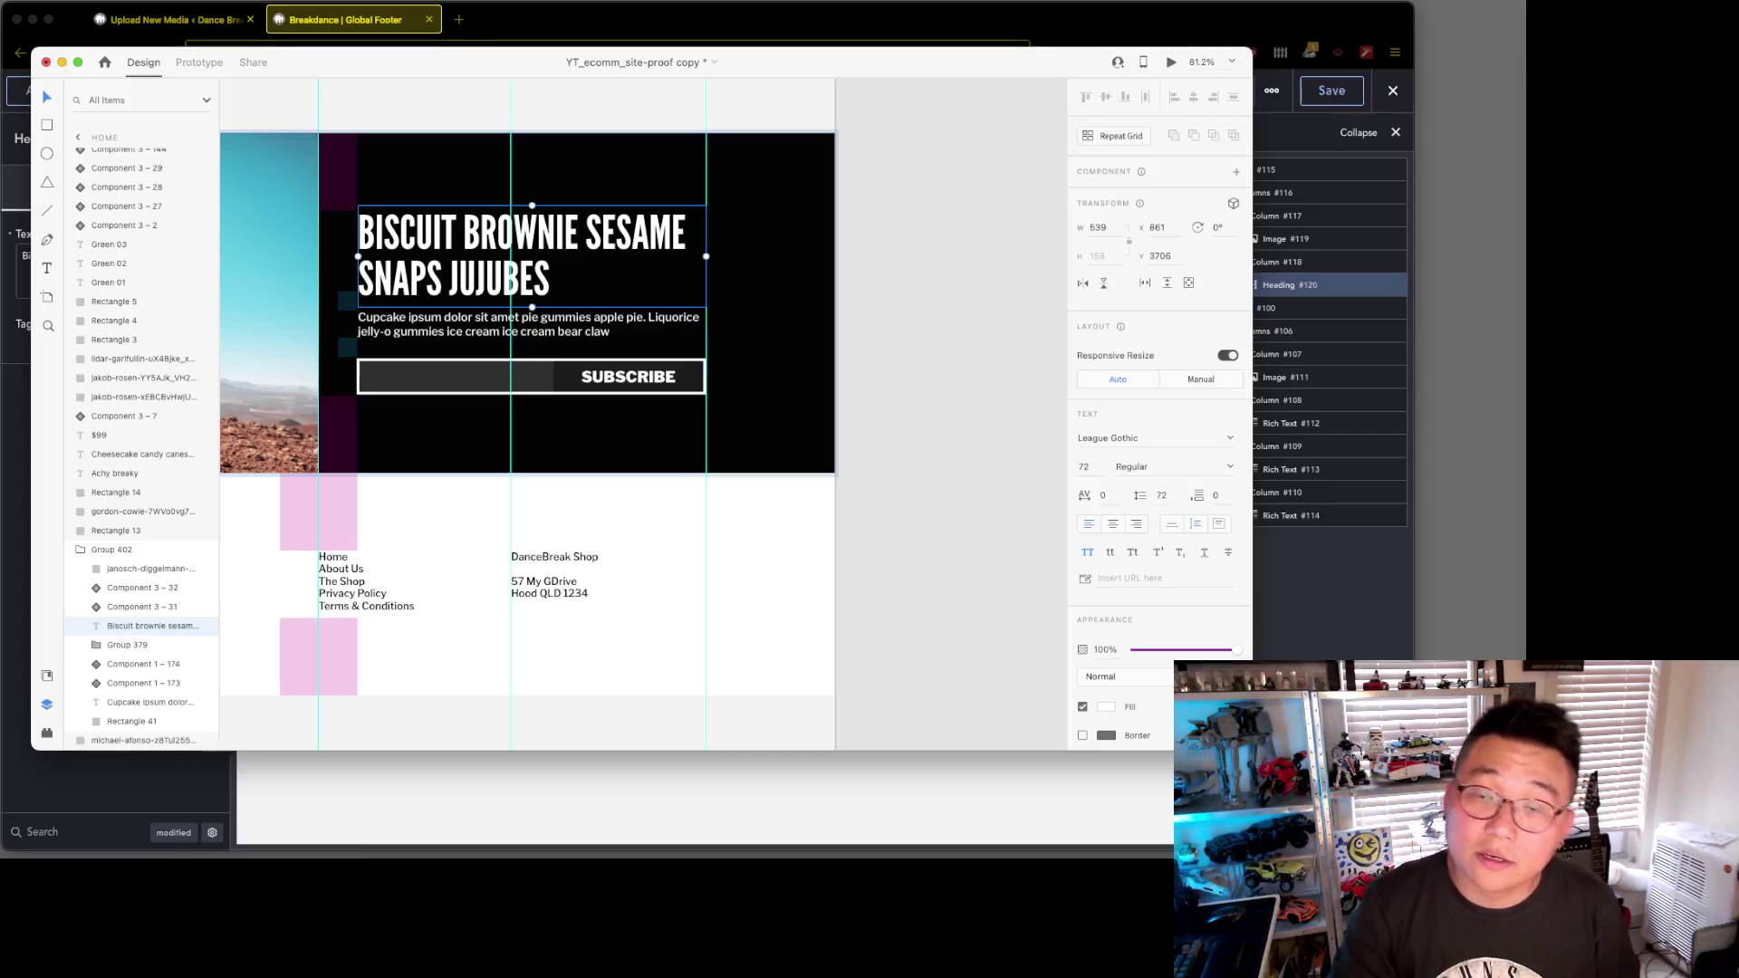
left_click_drag(793, 71, 1738, 519)
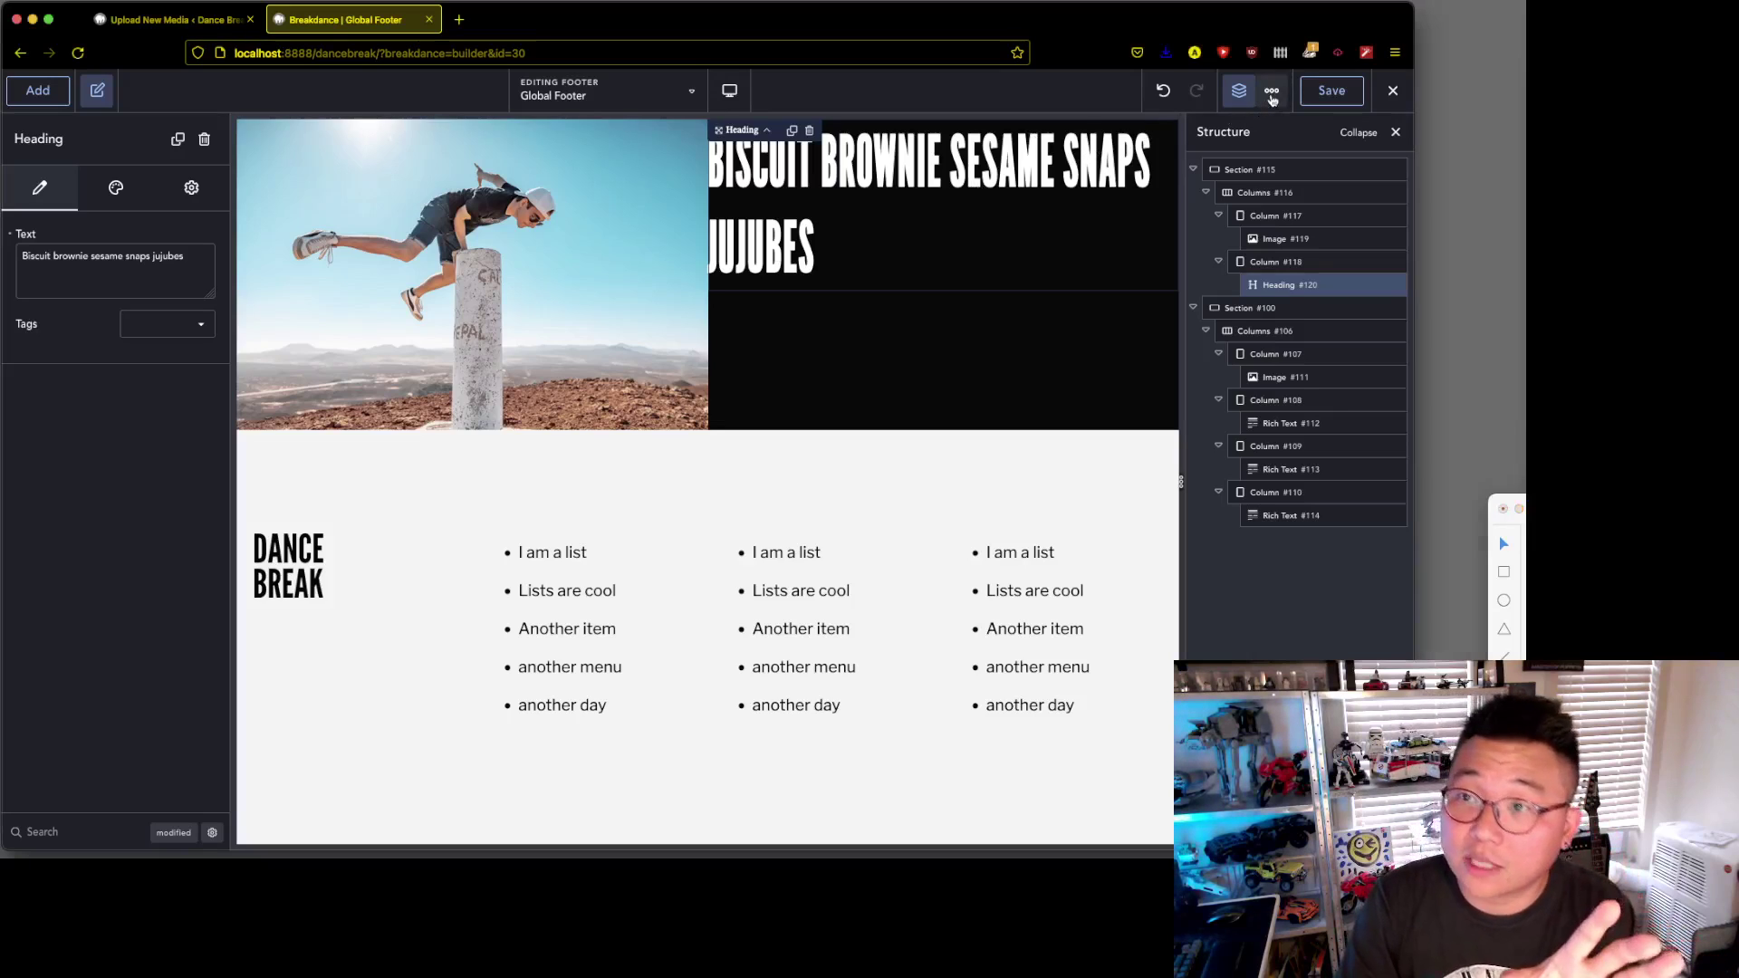
- In Global Settings, set the All Headings advanced Line Height unit to em
left_click(1272, 92)
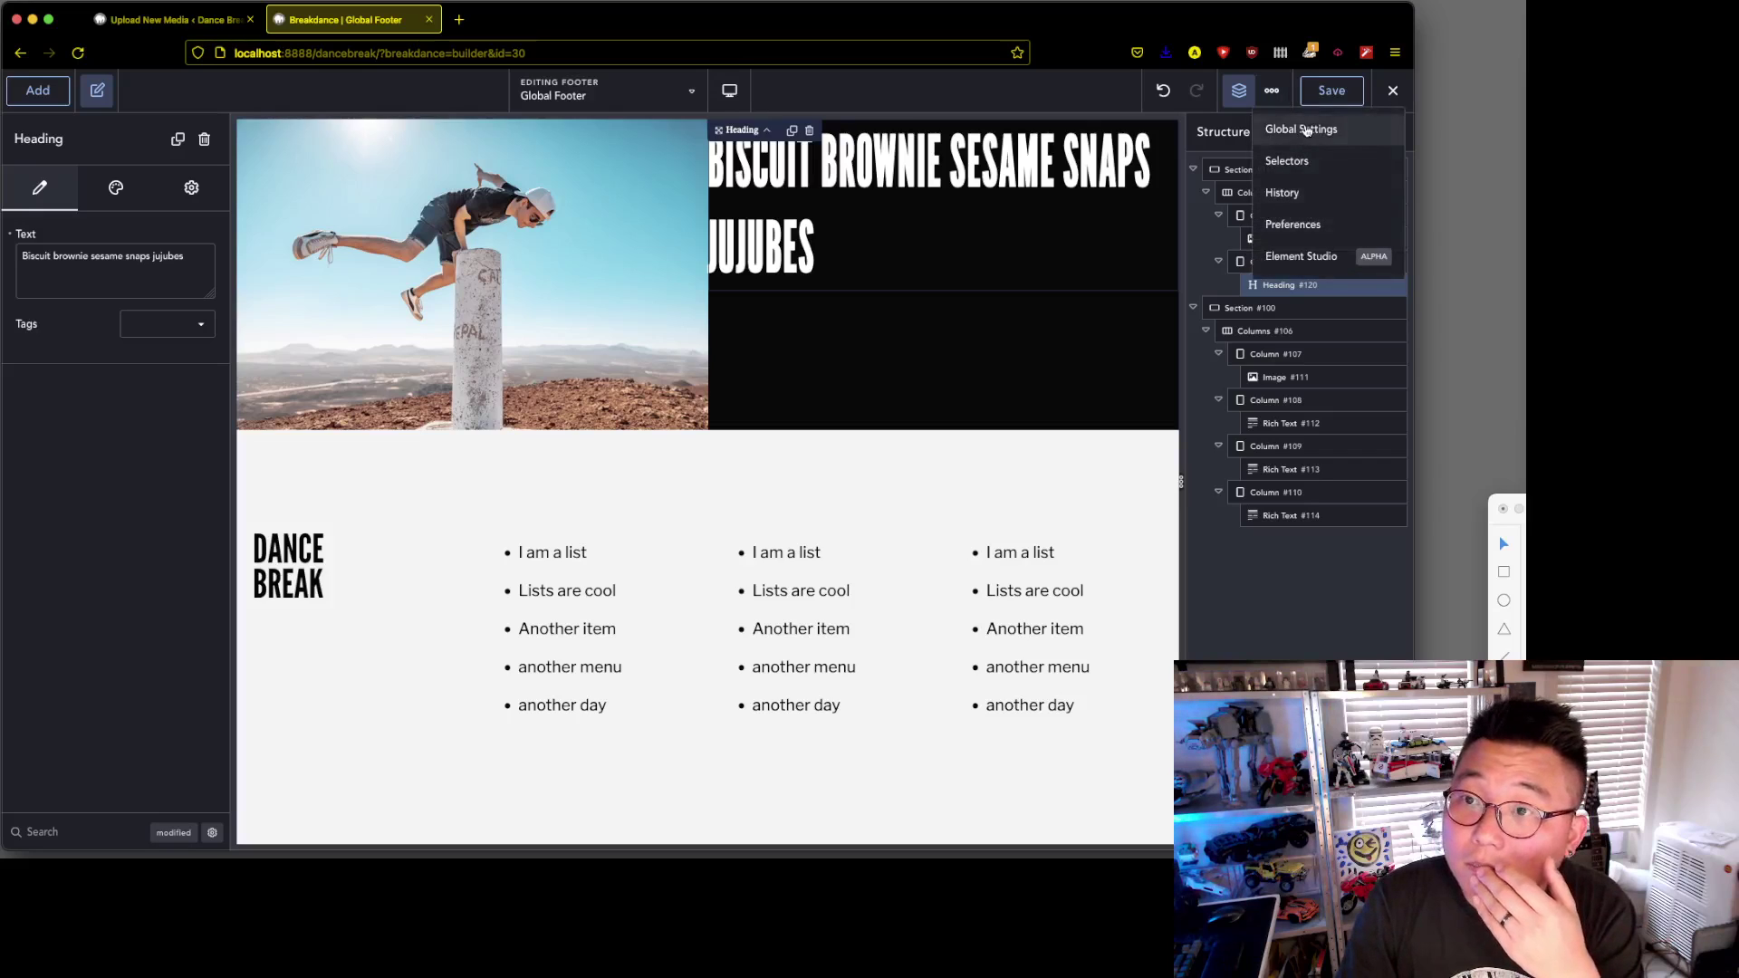
left_click(1305, 129)
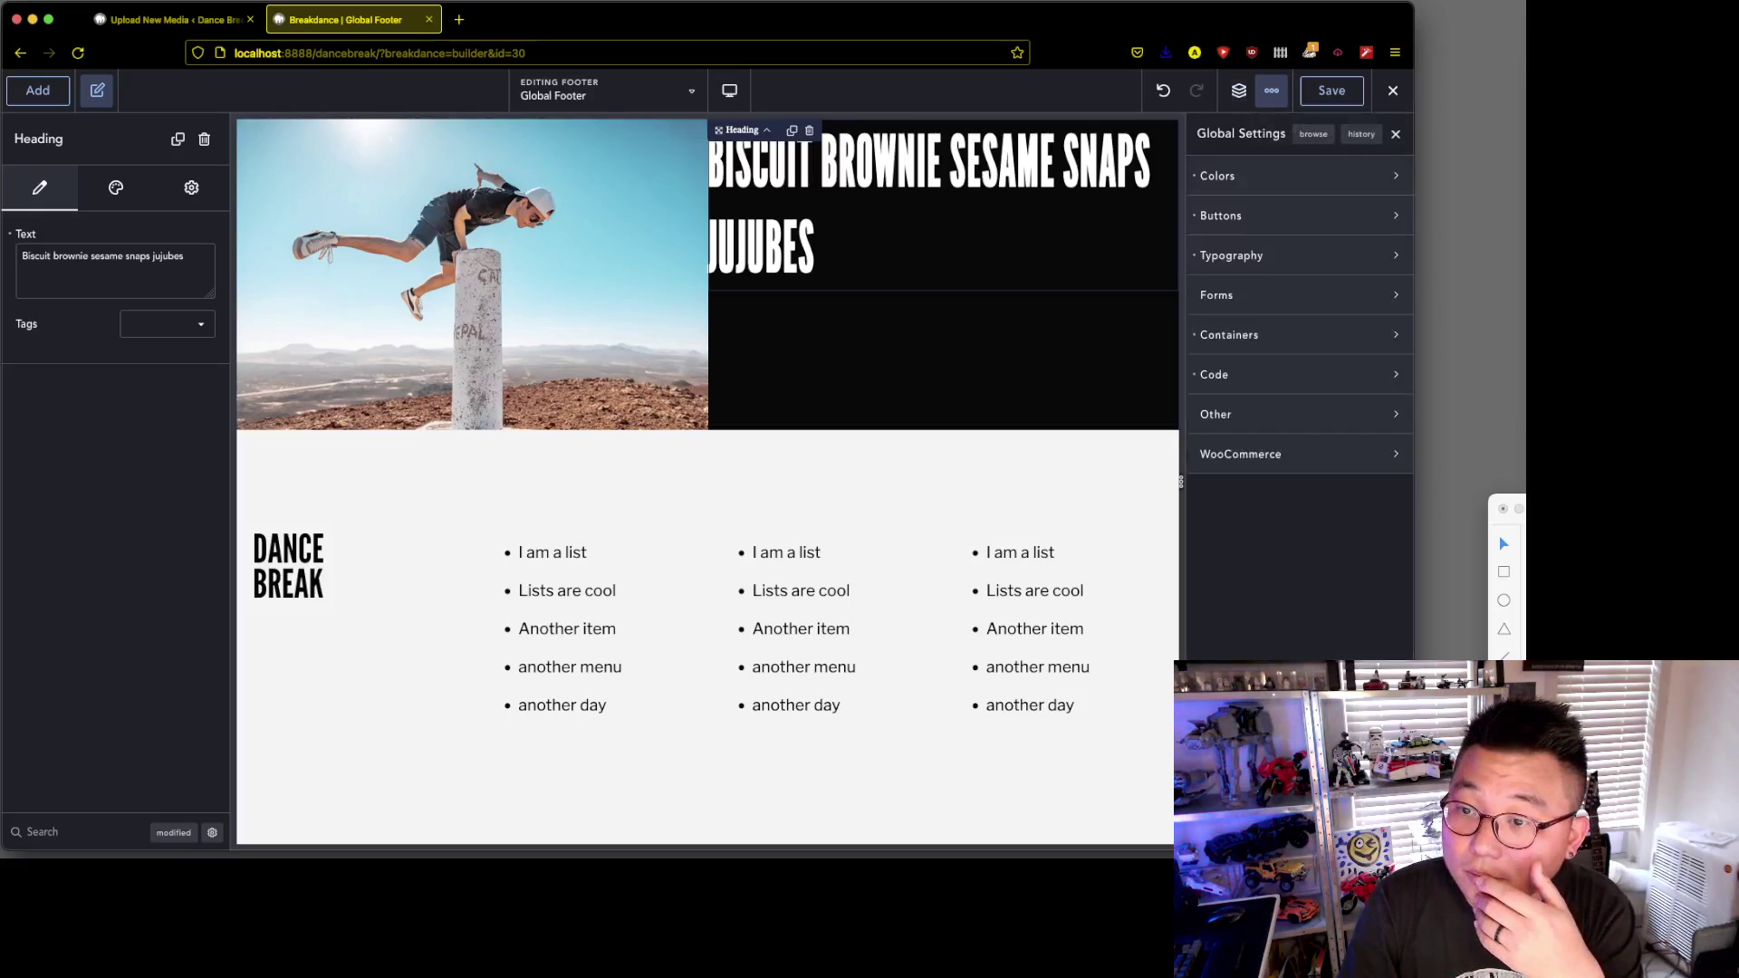
left_click_drag(1413, 854, 1190, 844)
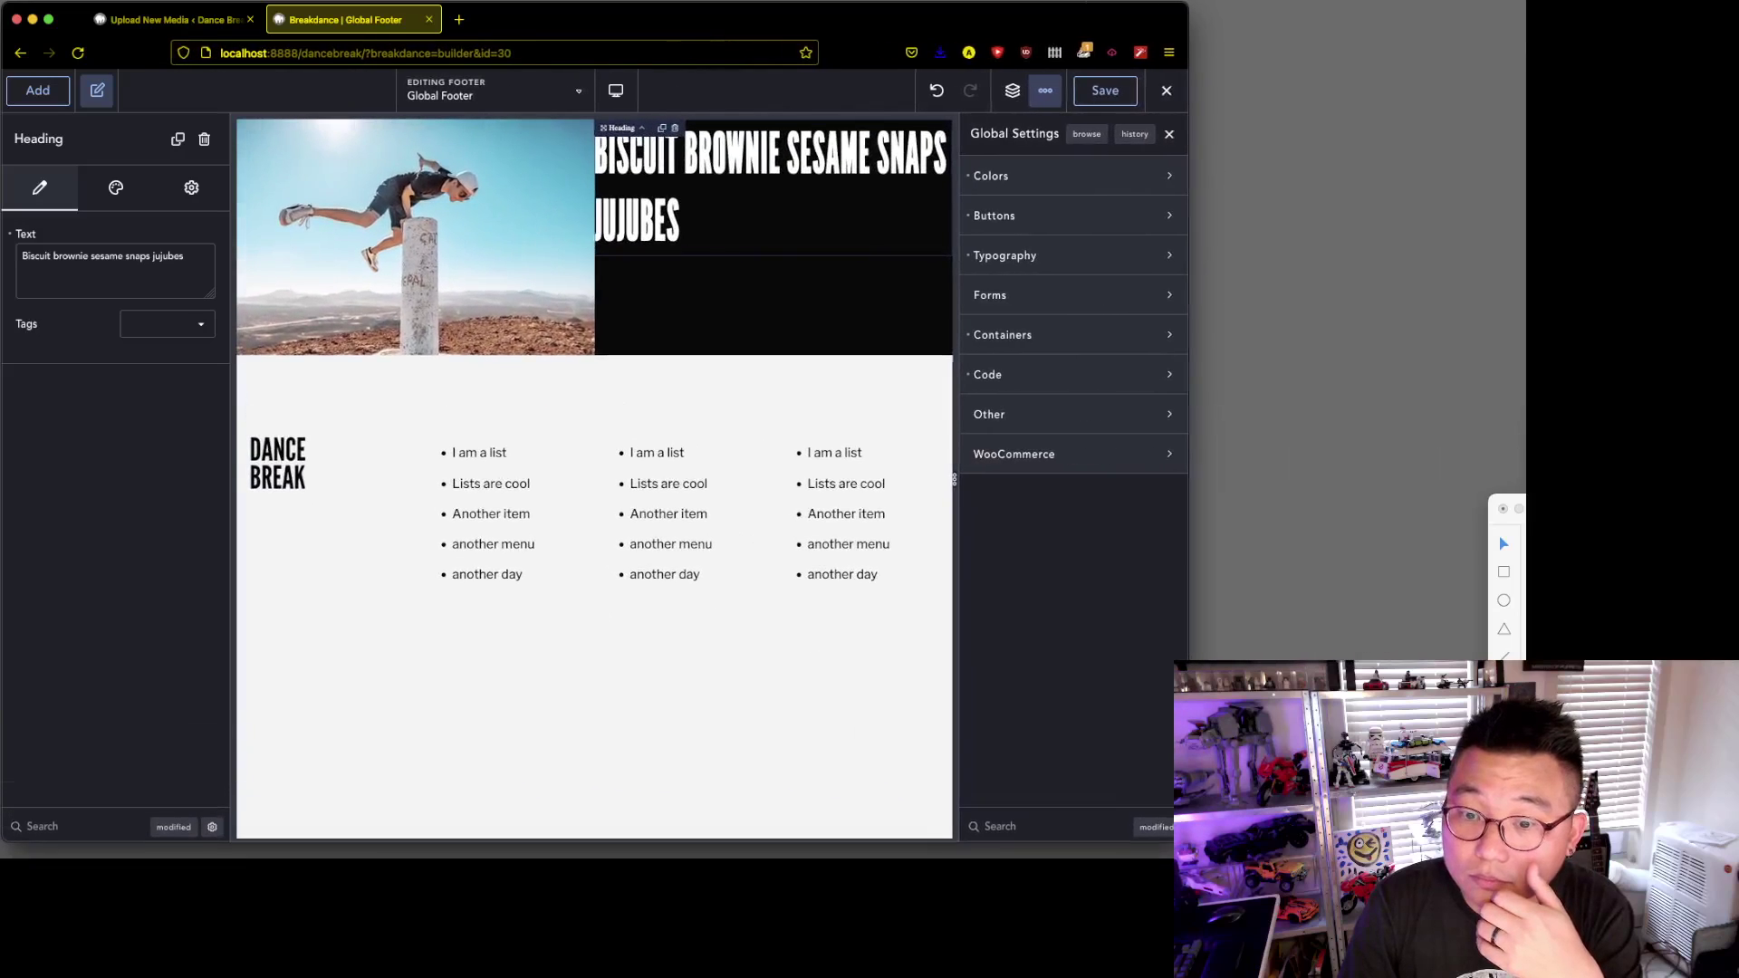
left_click(1065, 257)
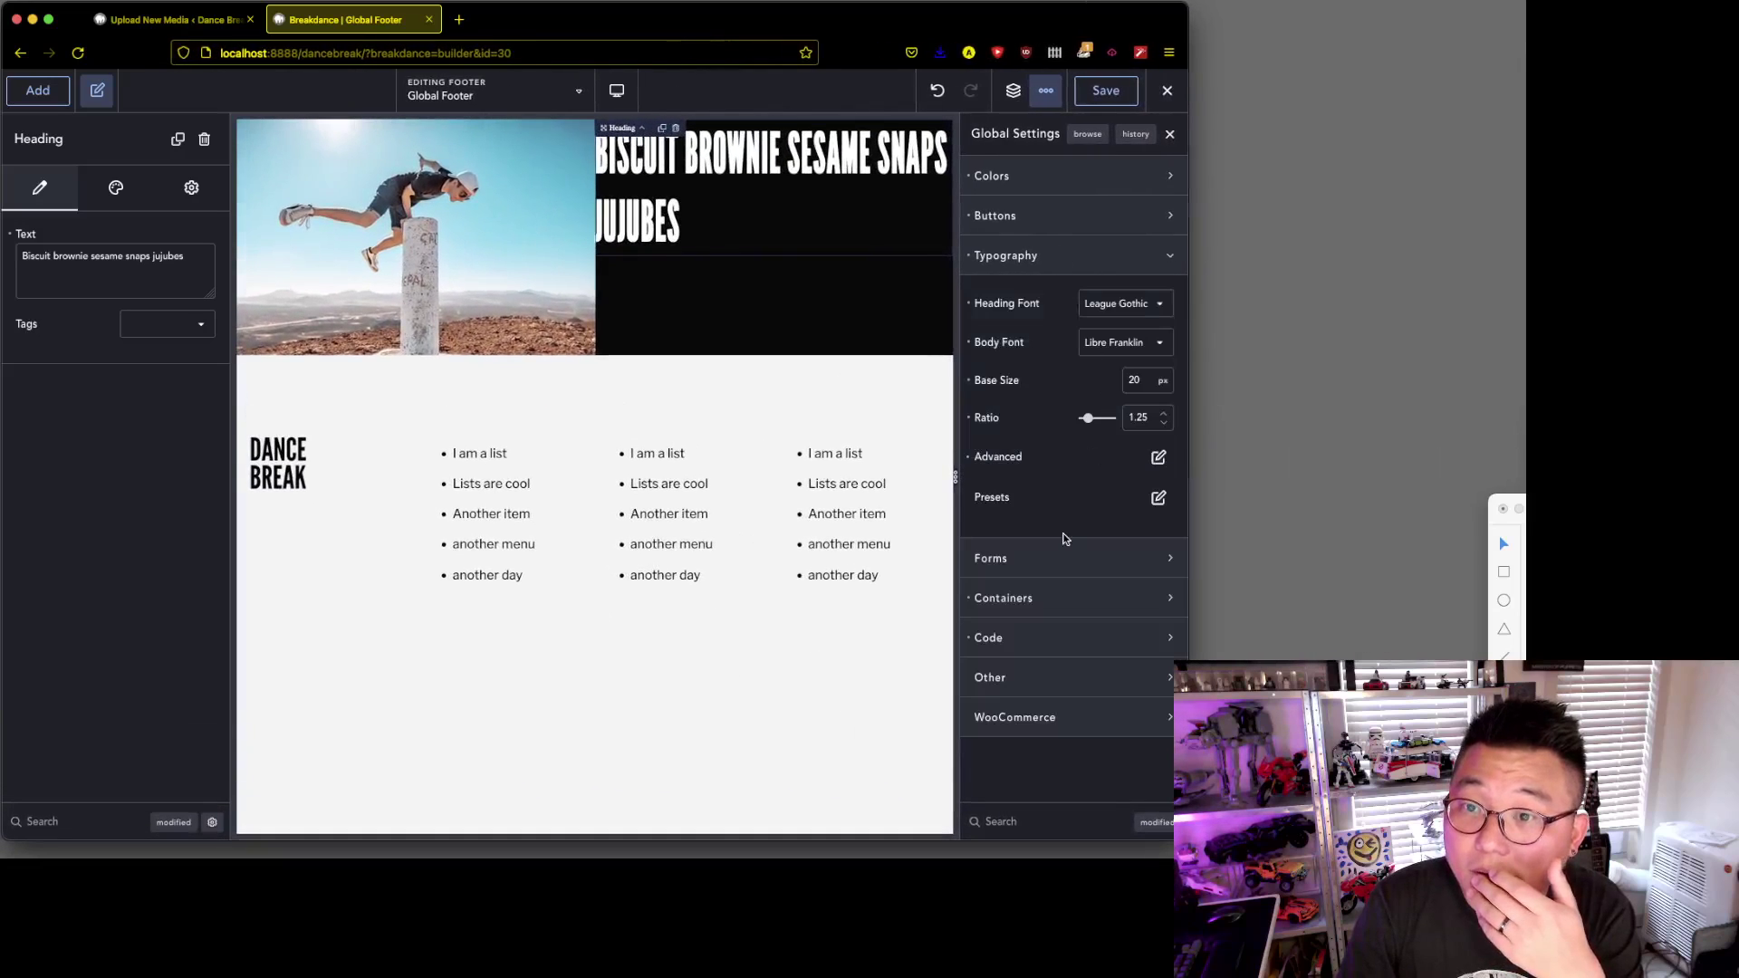
left_click(1159, 457)
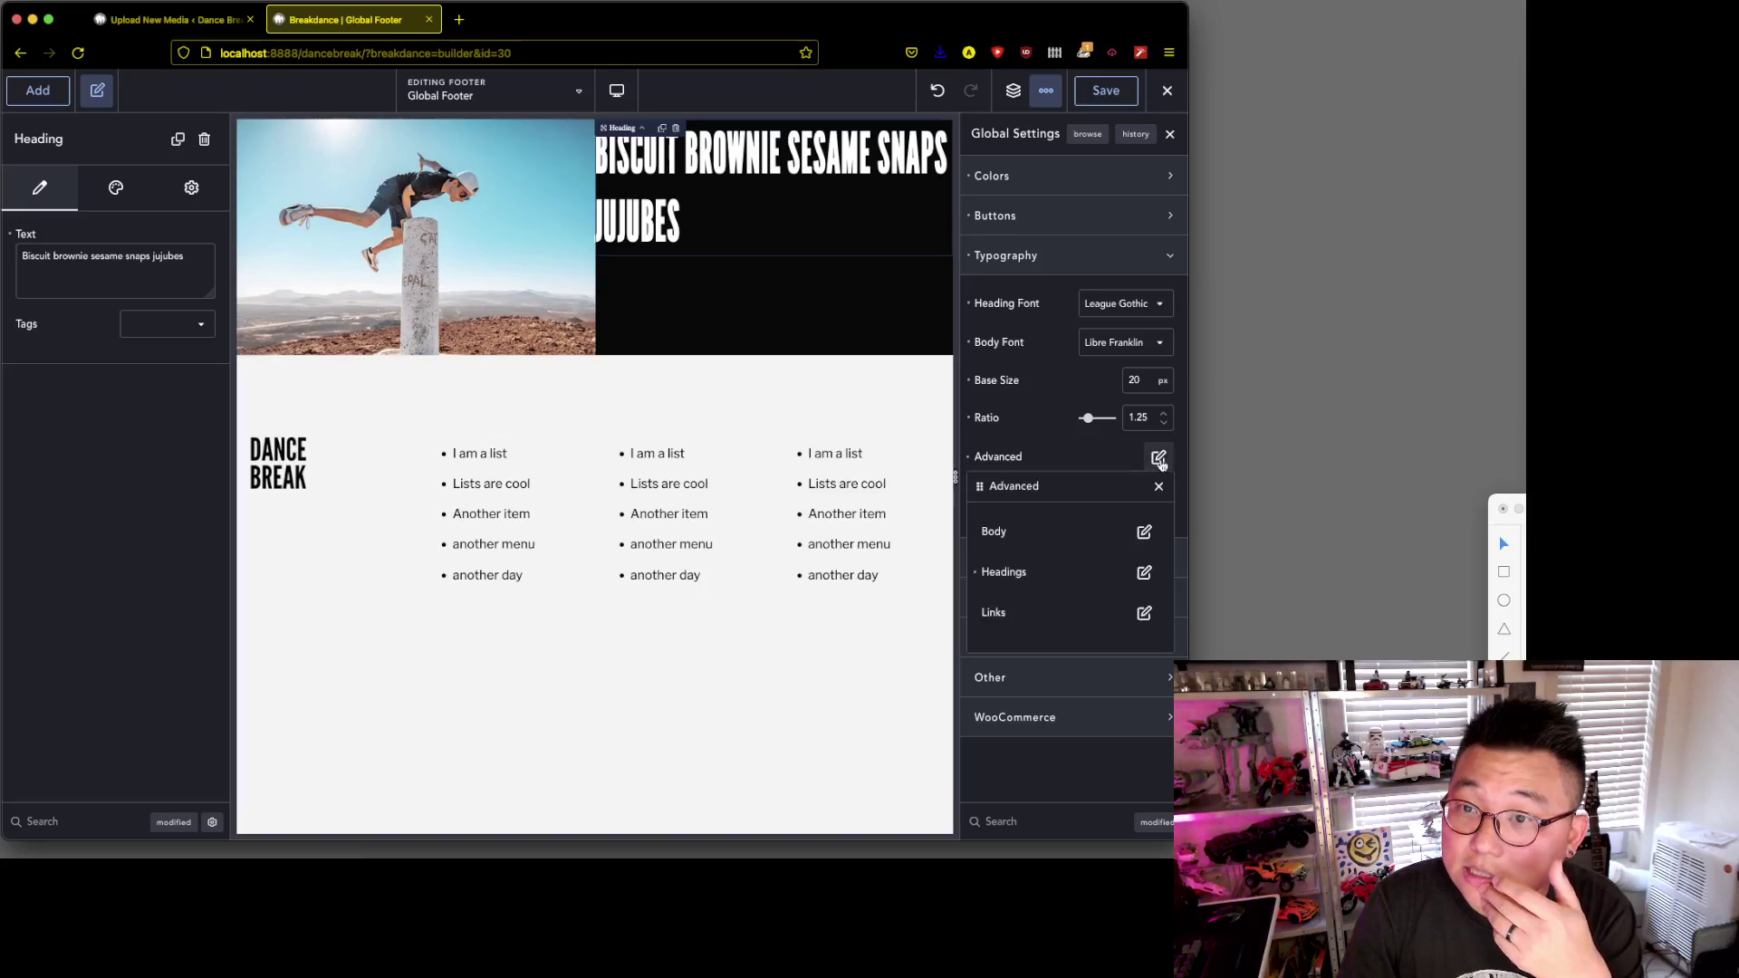
left_click(1144, 571)
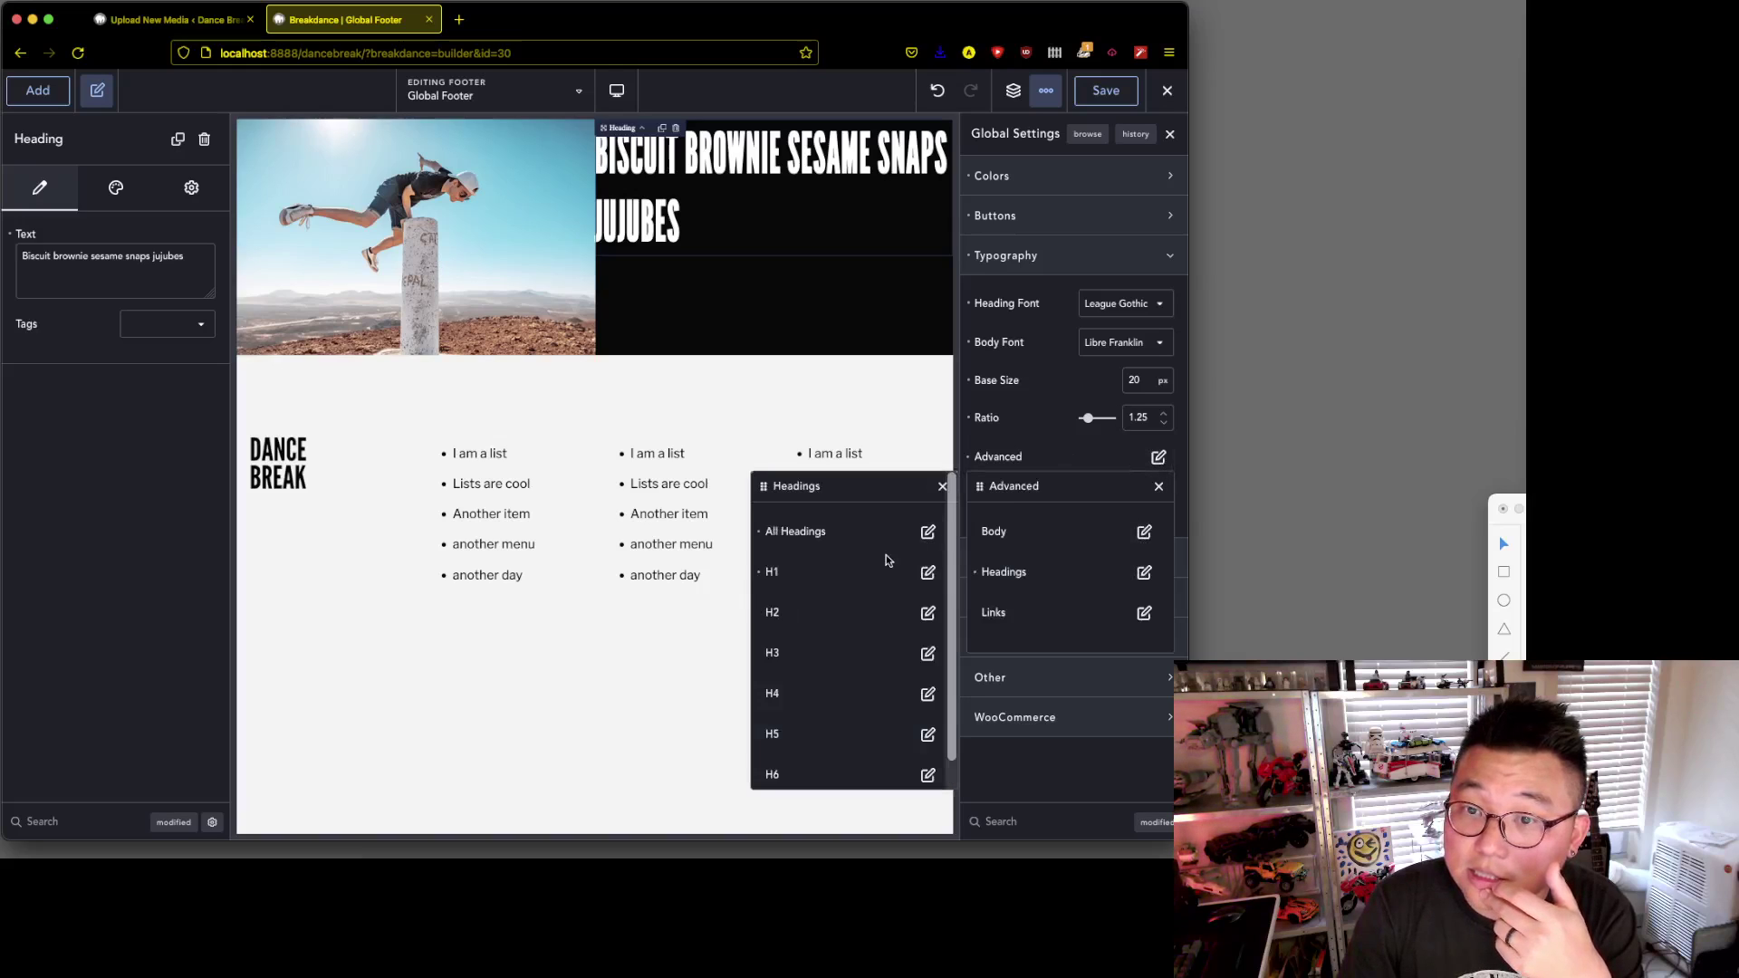
left_click(926, 529)
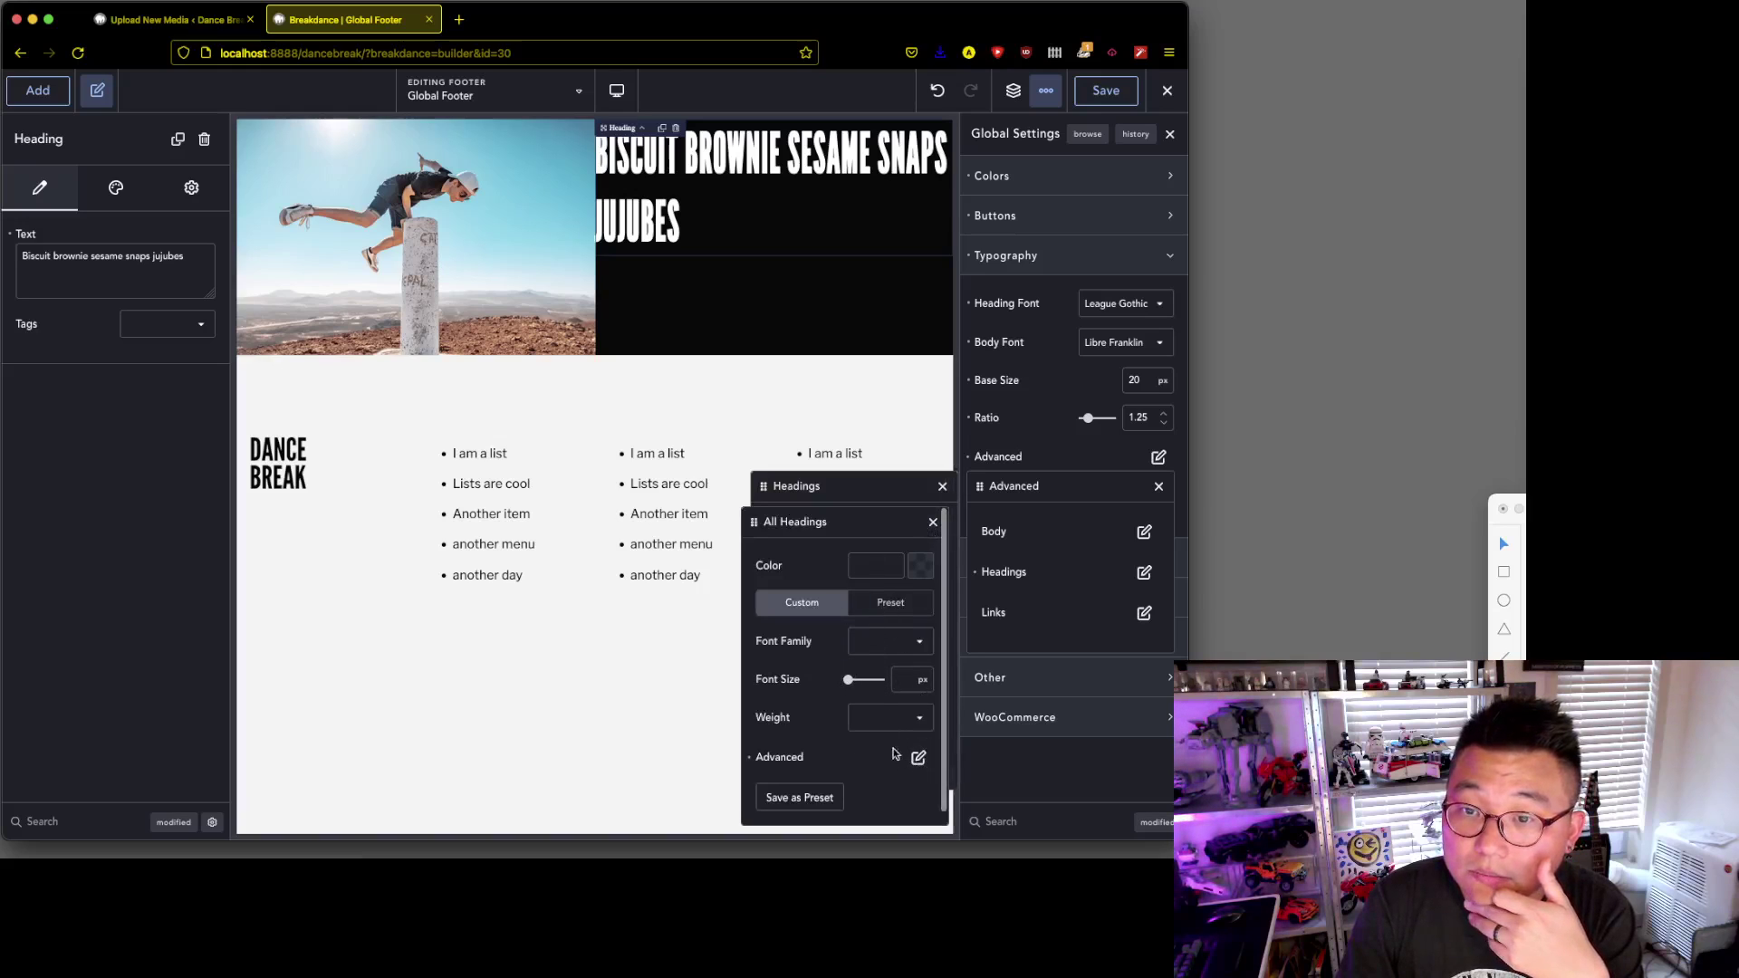
left_click(917, 758)
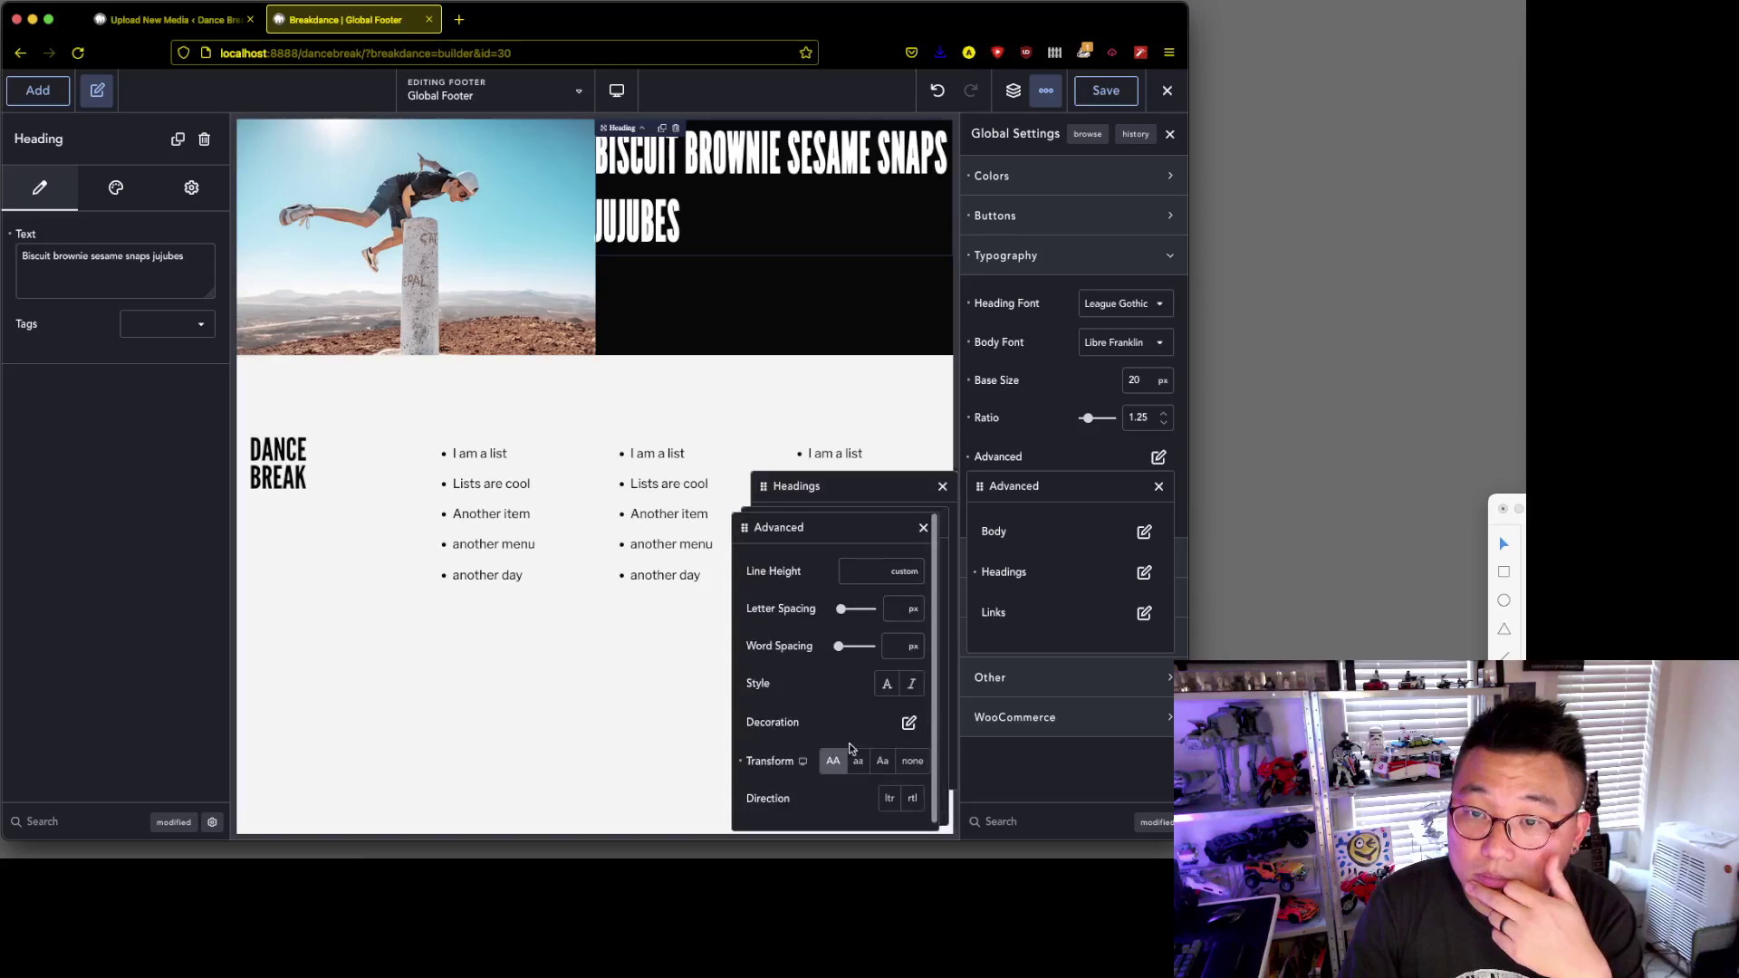
left_click(904, 571)
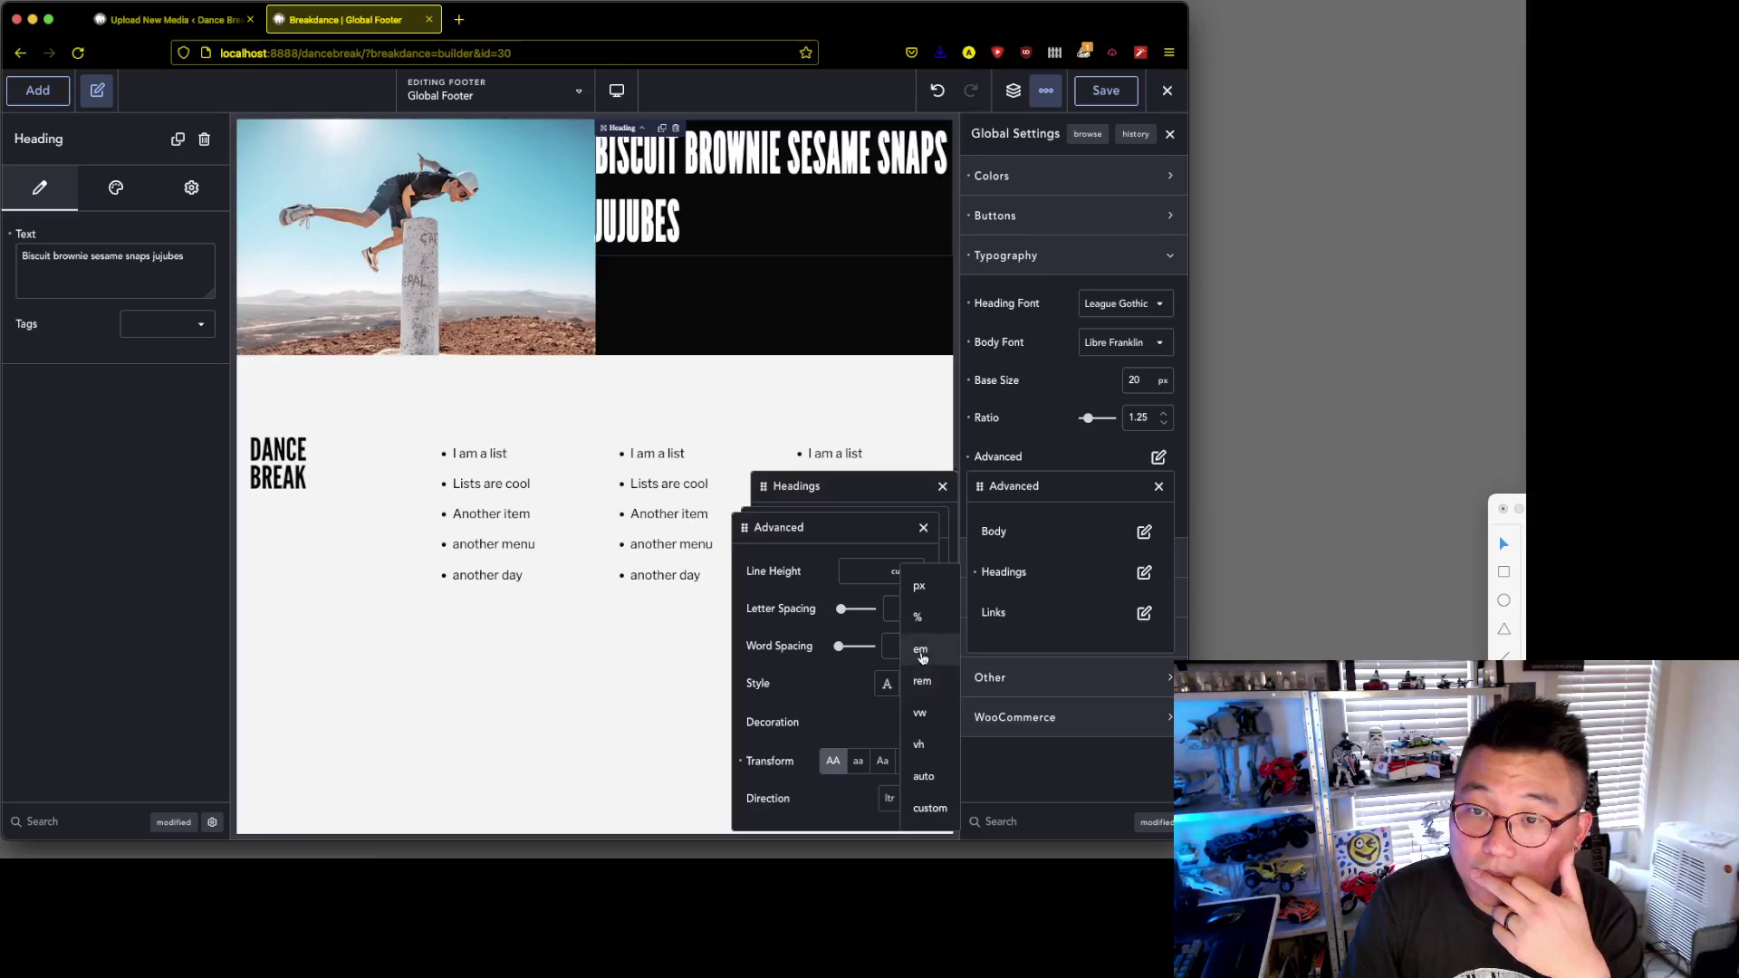
left_click(920, 651)
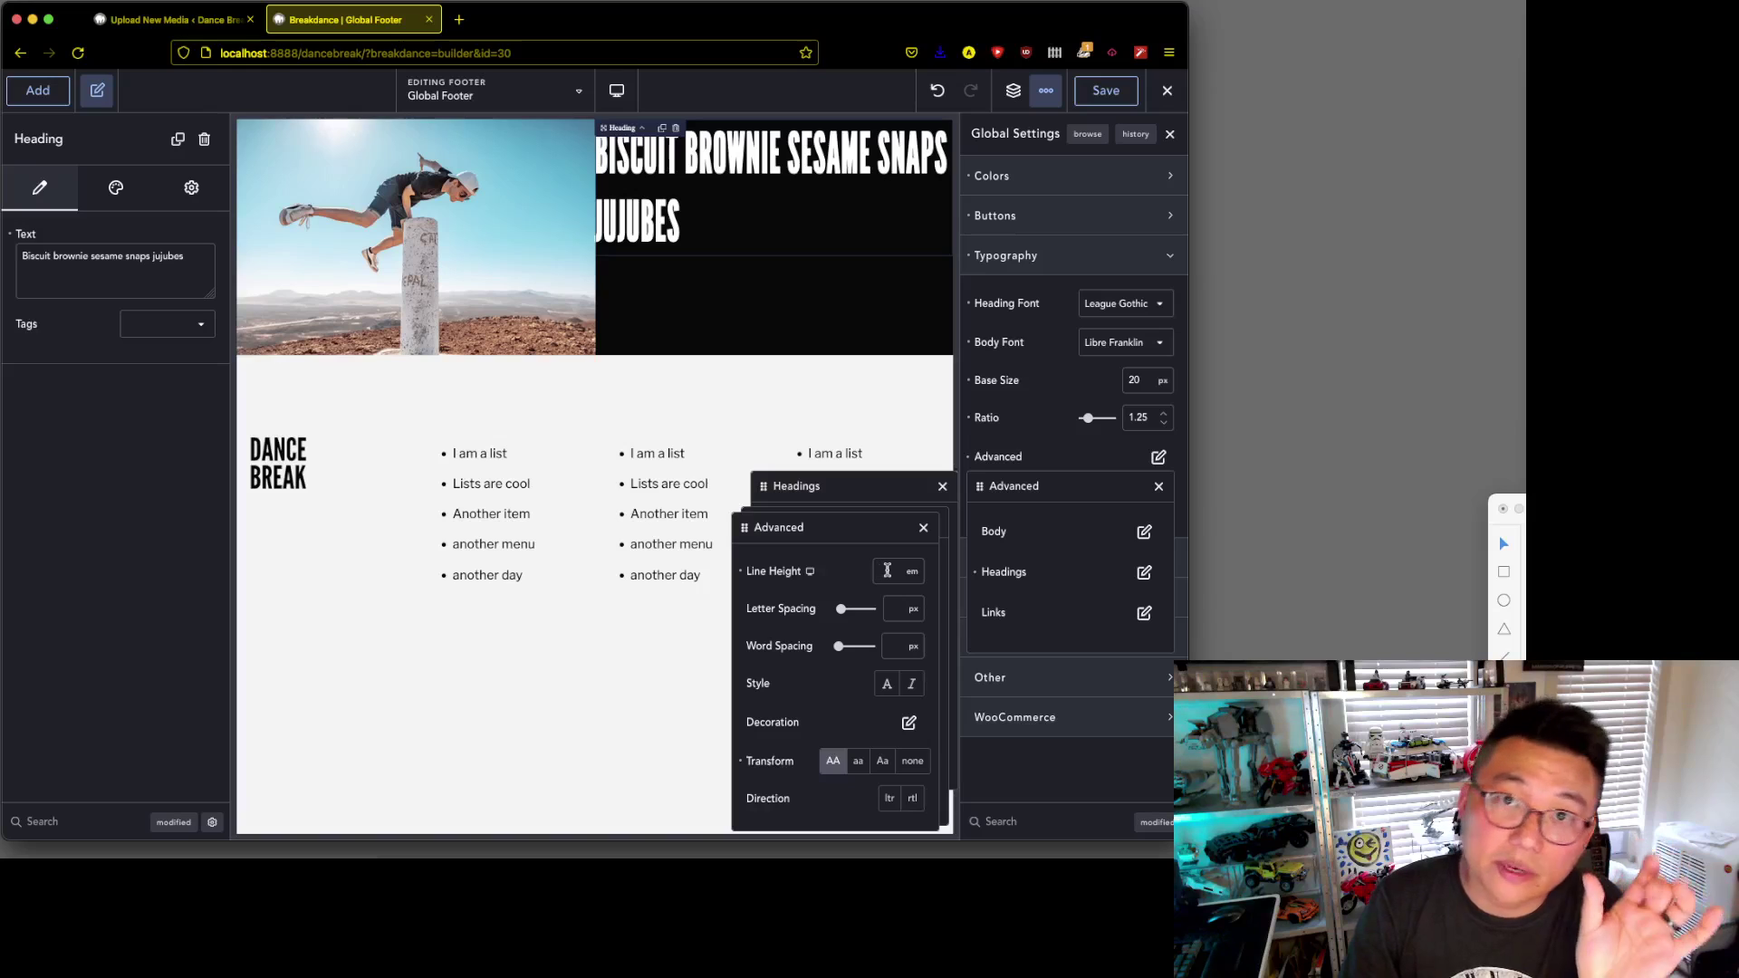
left_click(892, 563)
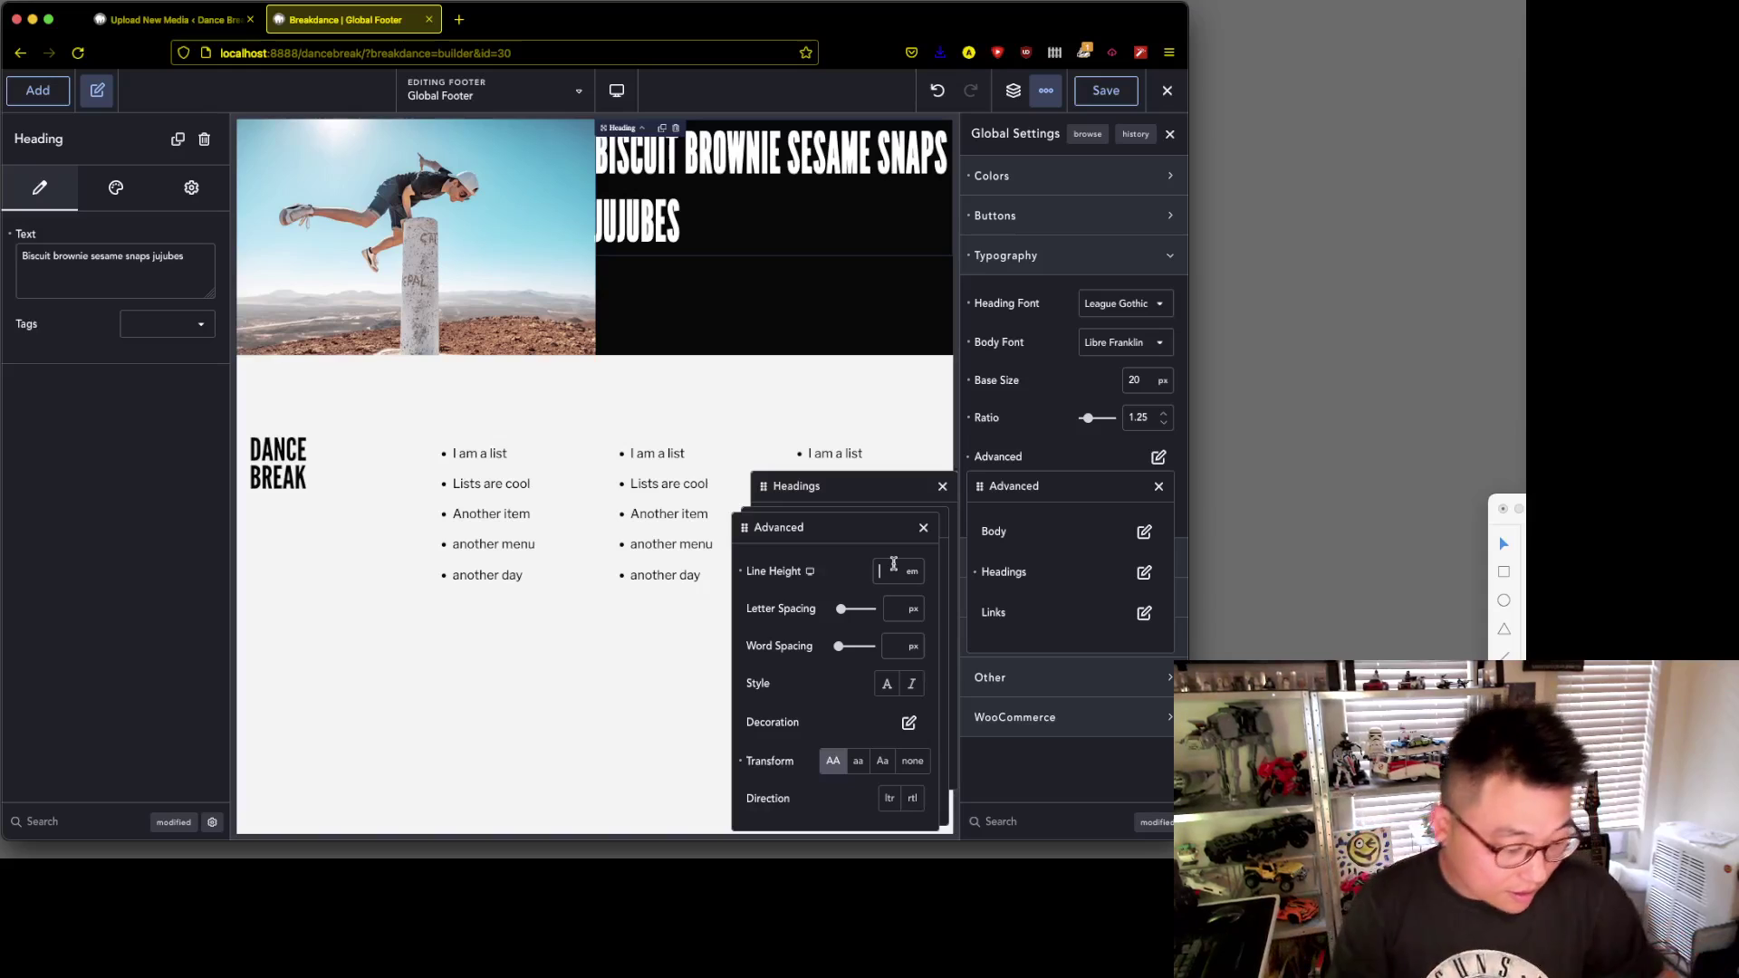
- Enter 0.9 as the All Headings line height, after trying 1 and 0.8
type("1")
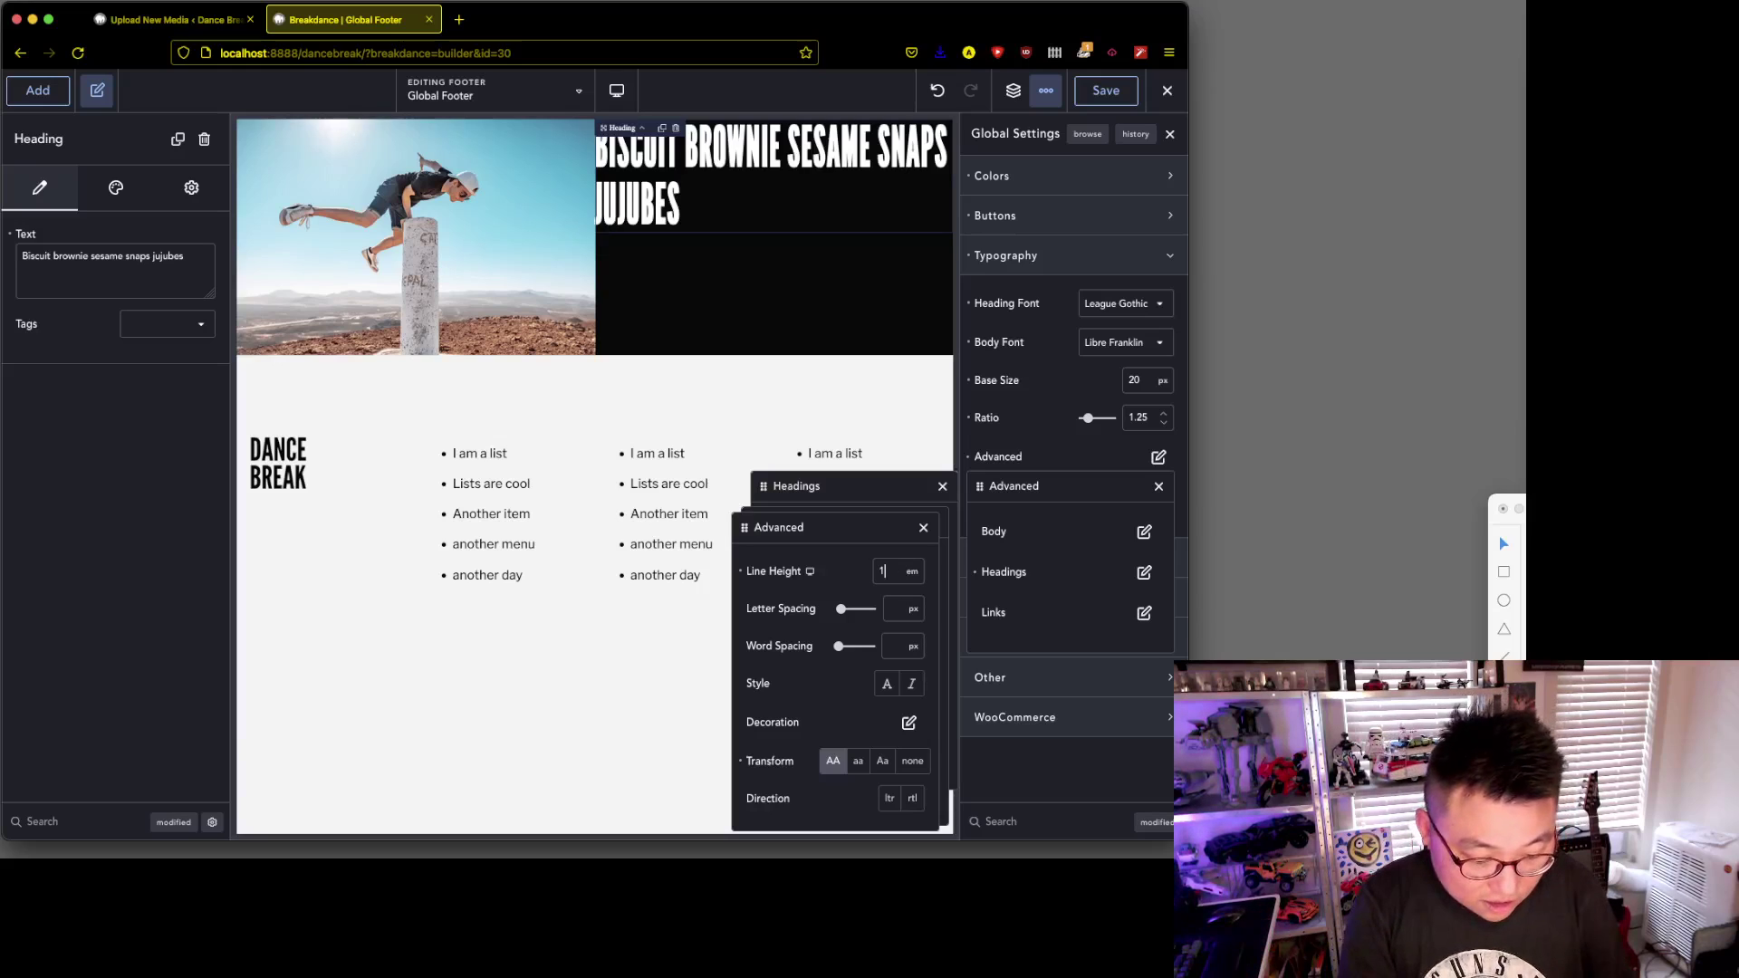
key("BackSpace")
type("0.9")
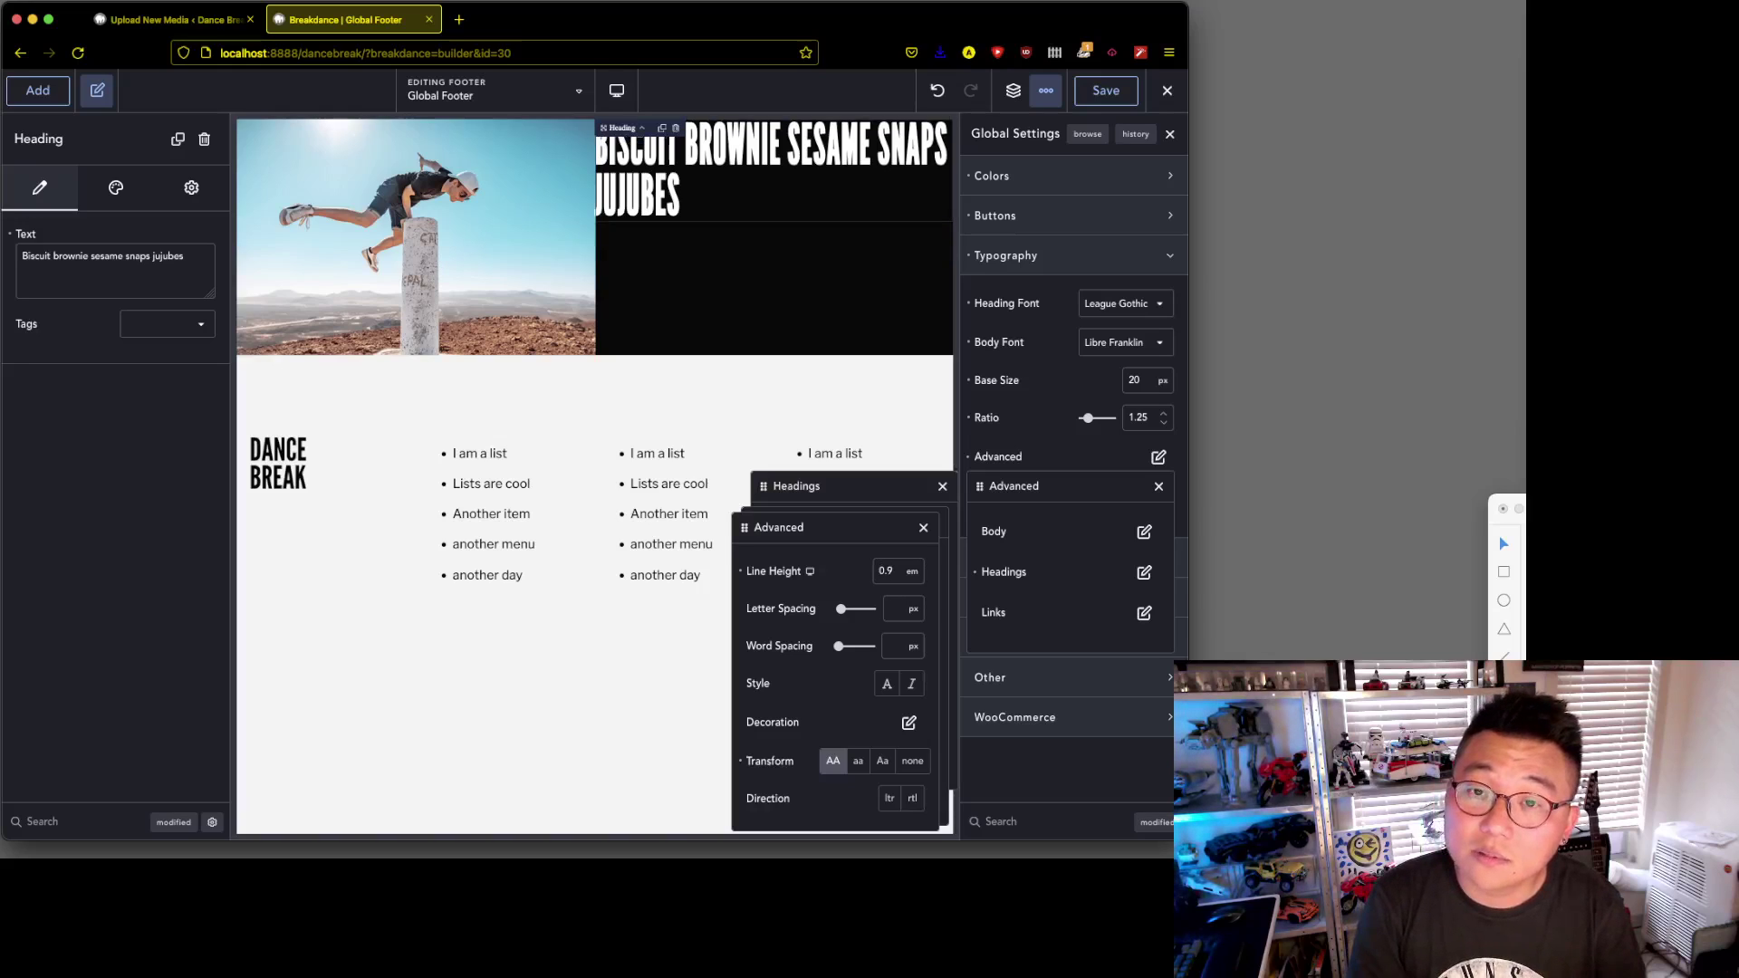
key("BackSpace")
key("BackSpace")
key("BackSpace")
type("8")
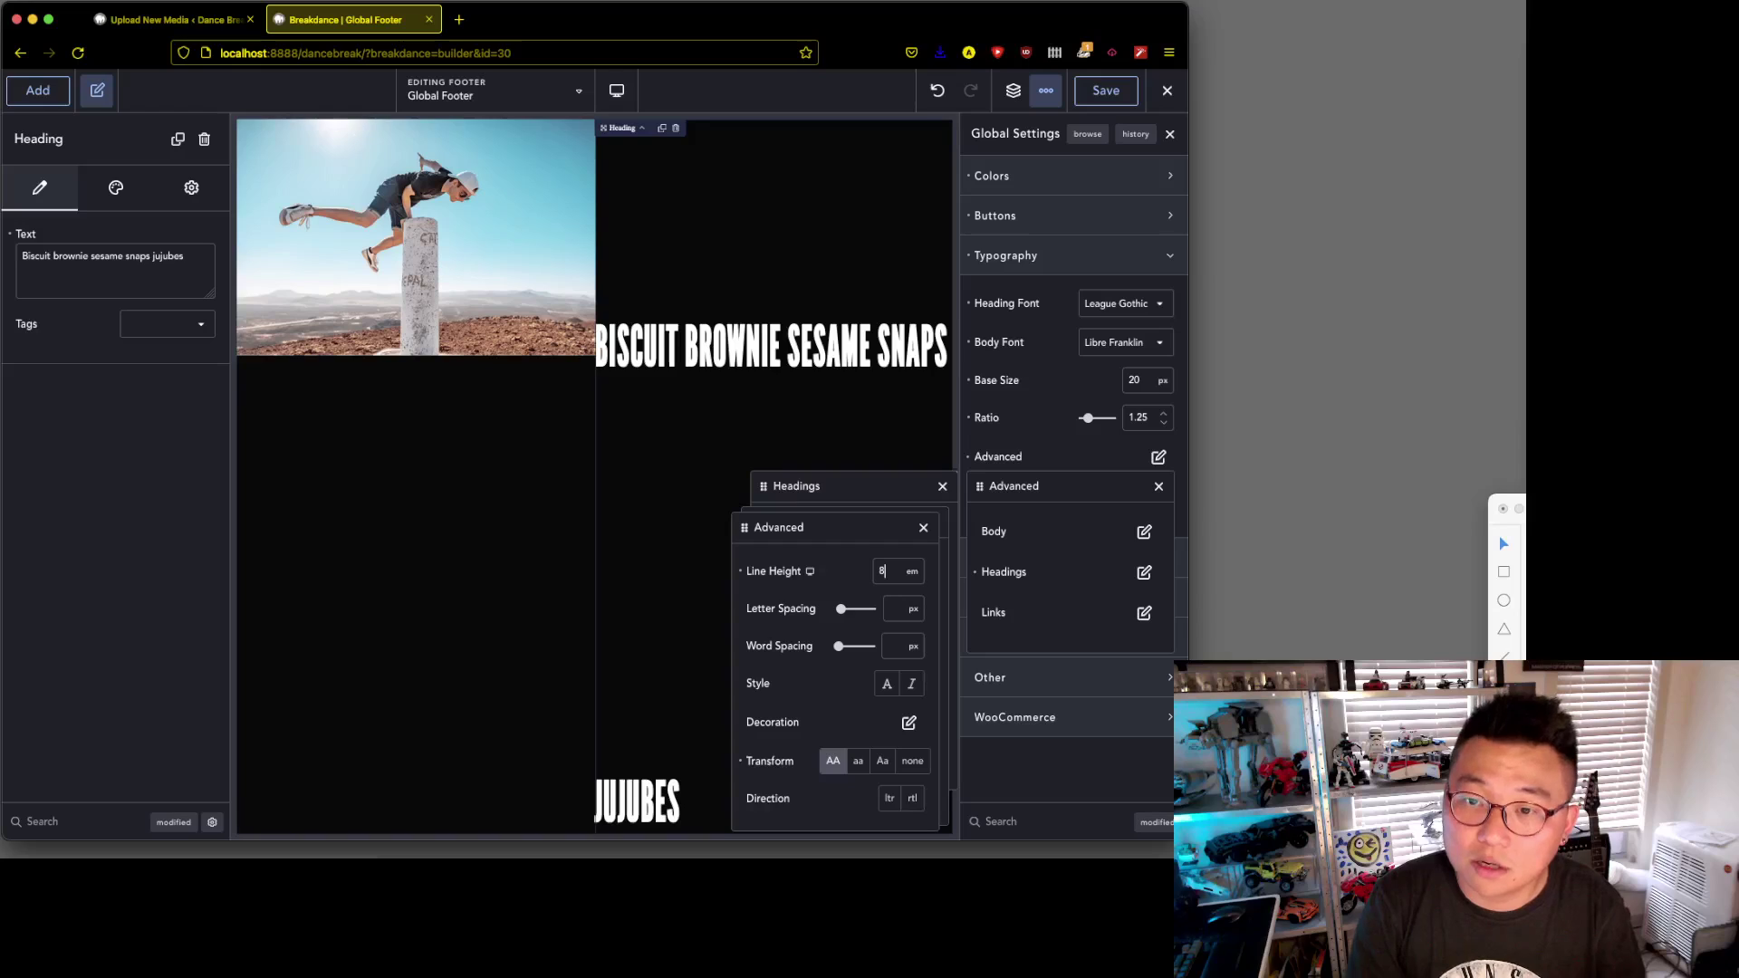
key("BackSpace")
type("0.8")
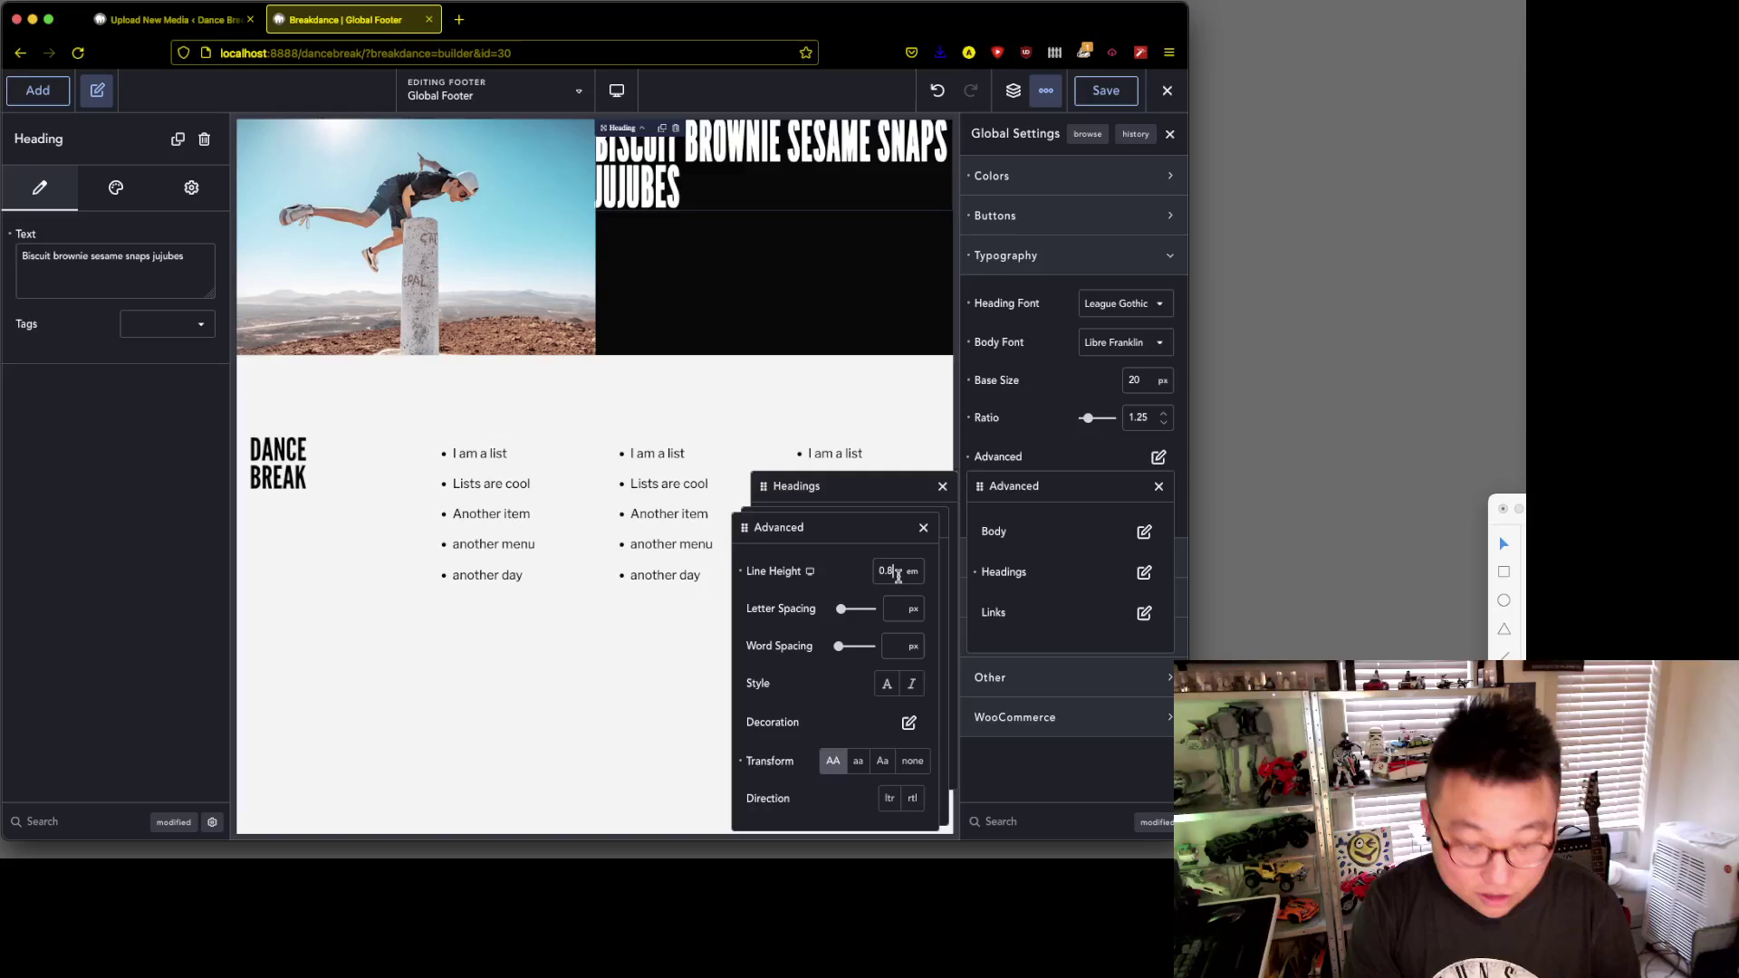
key("BackSpace")
key("BackSpace")
key("BackSpace")
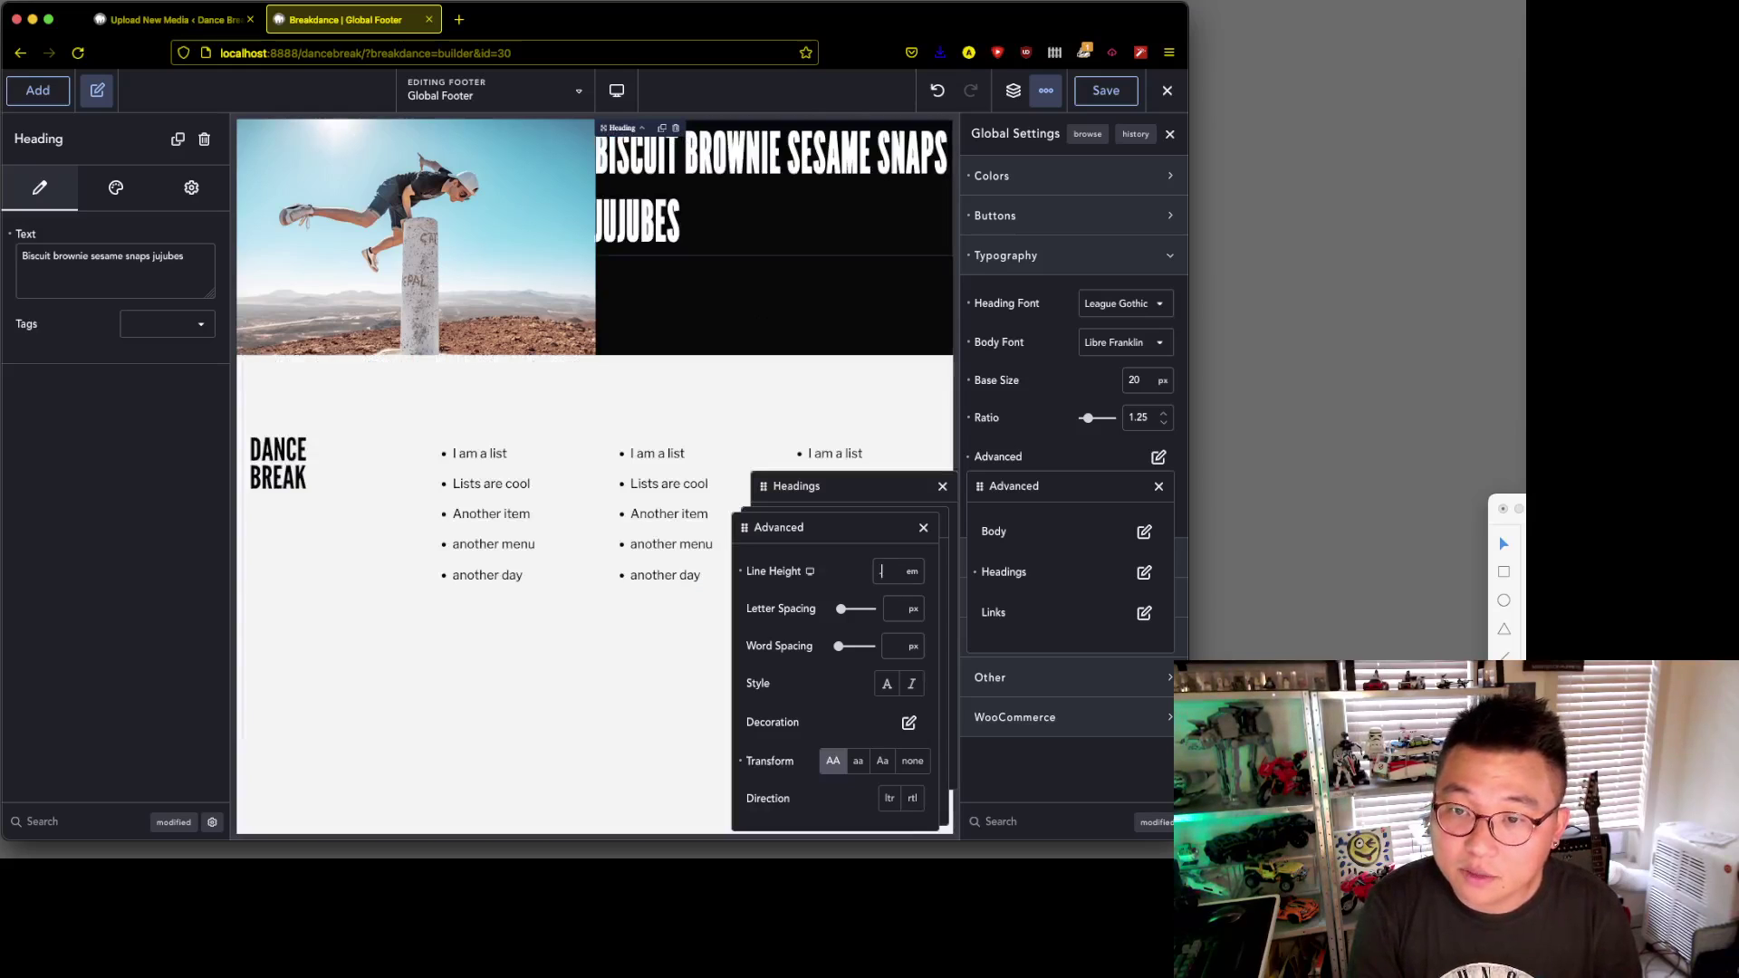
type("0.9")
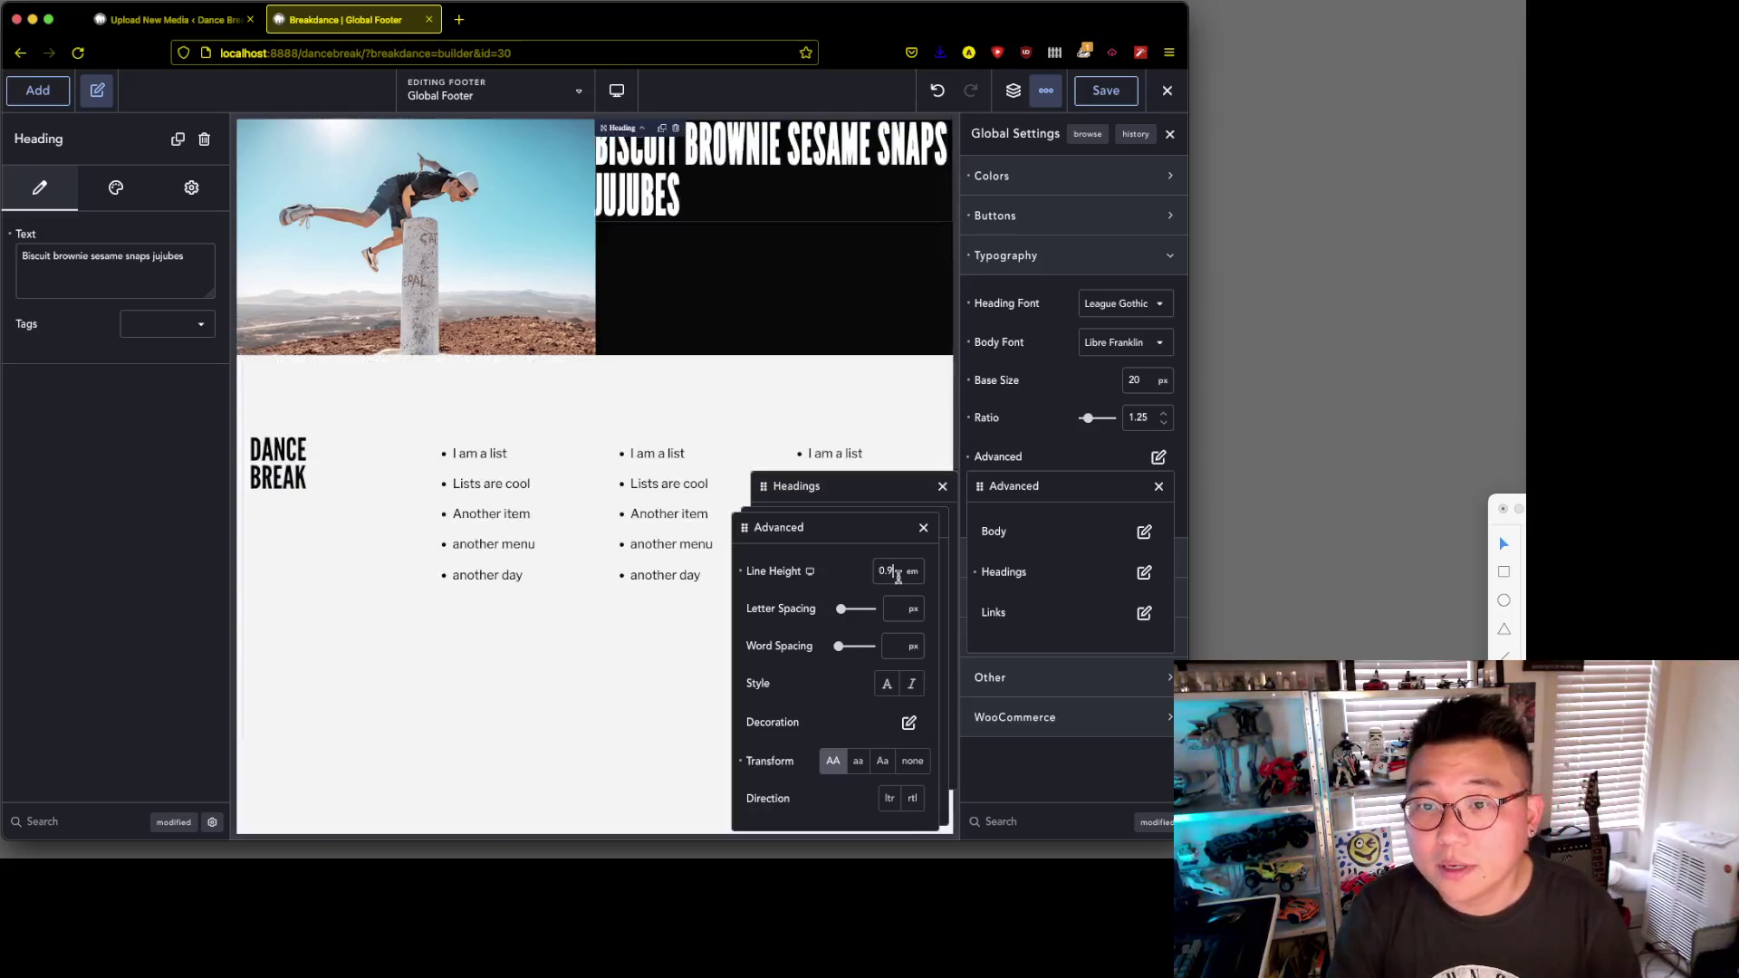
left_click(925, 532)
left_click(905, 446)
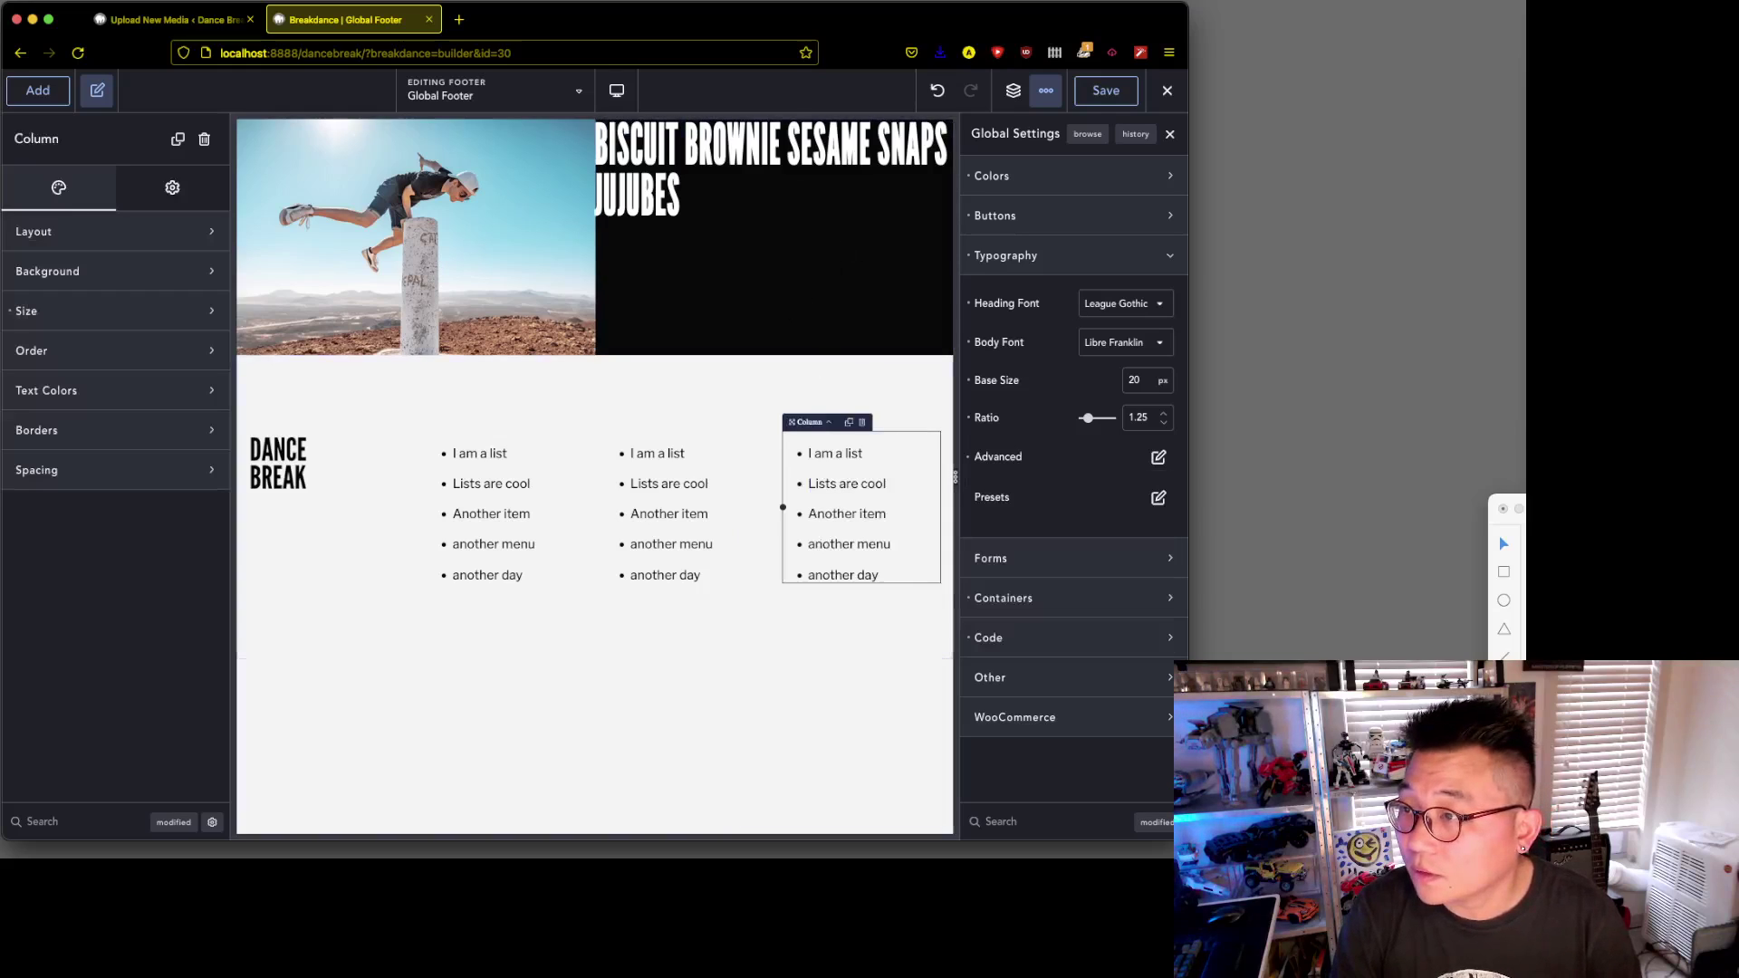
left_click_drag(1513, 512, 581, 342)
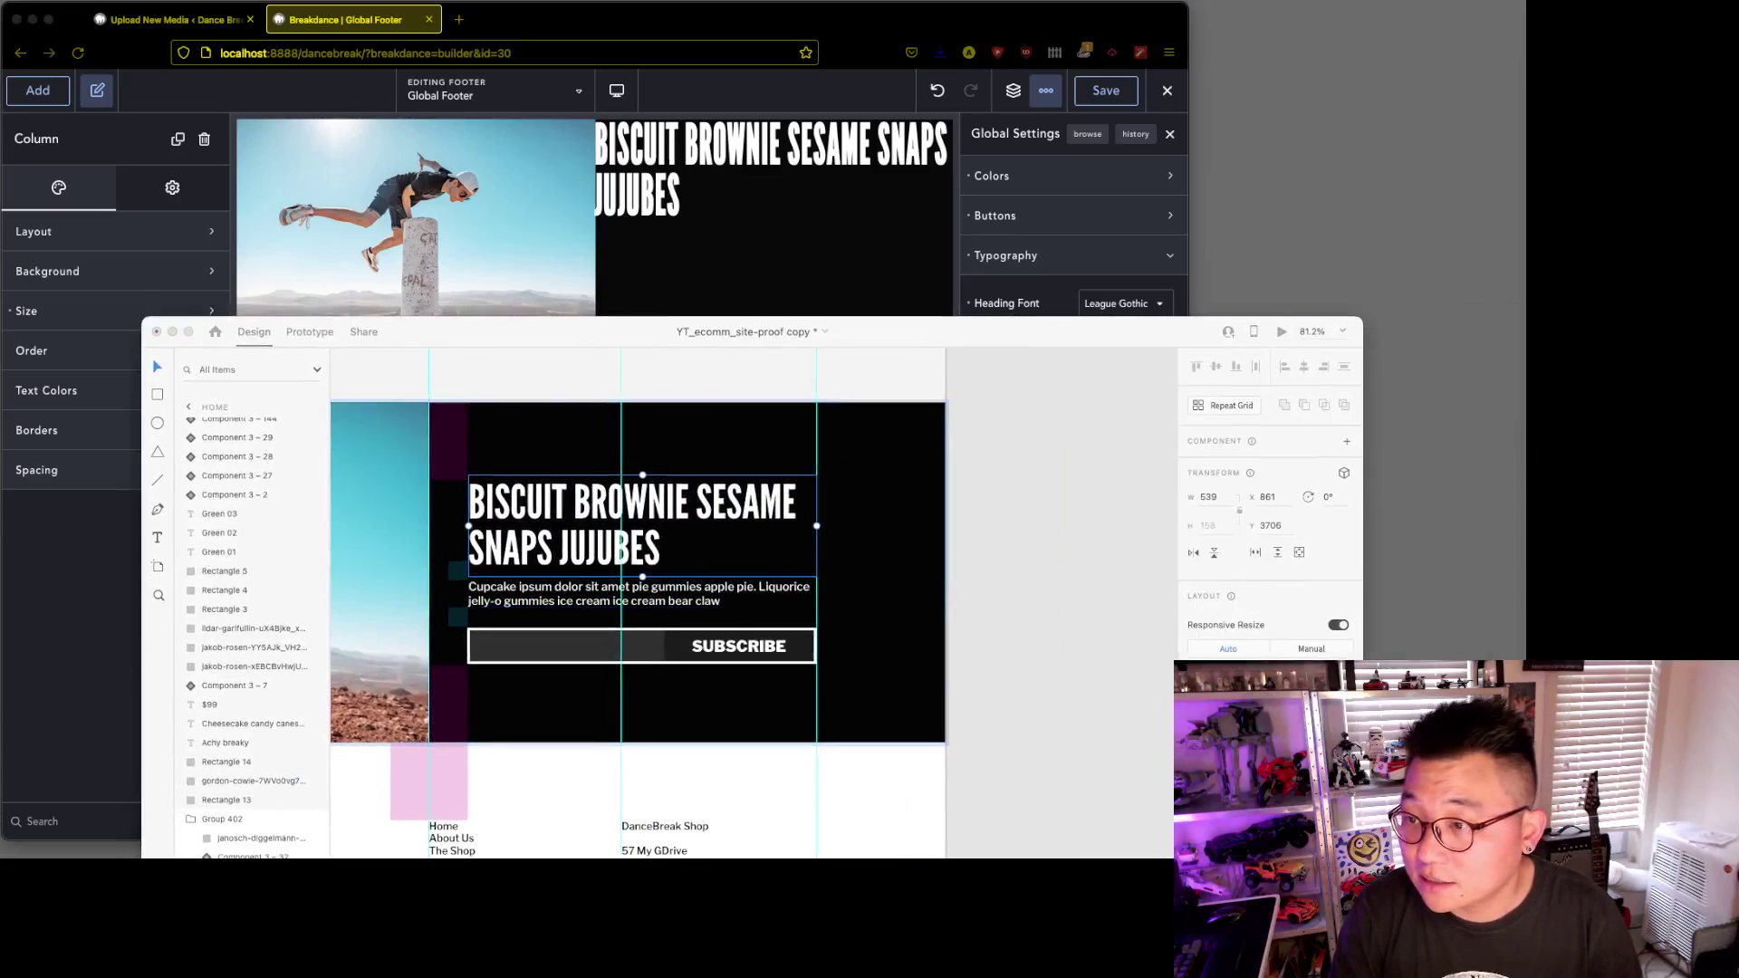
left_click_drag(920, 328, 1522, 285)
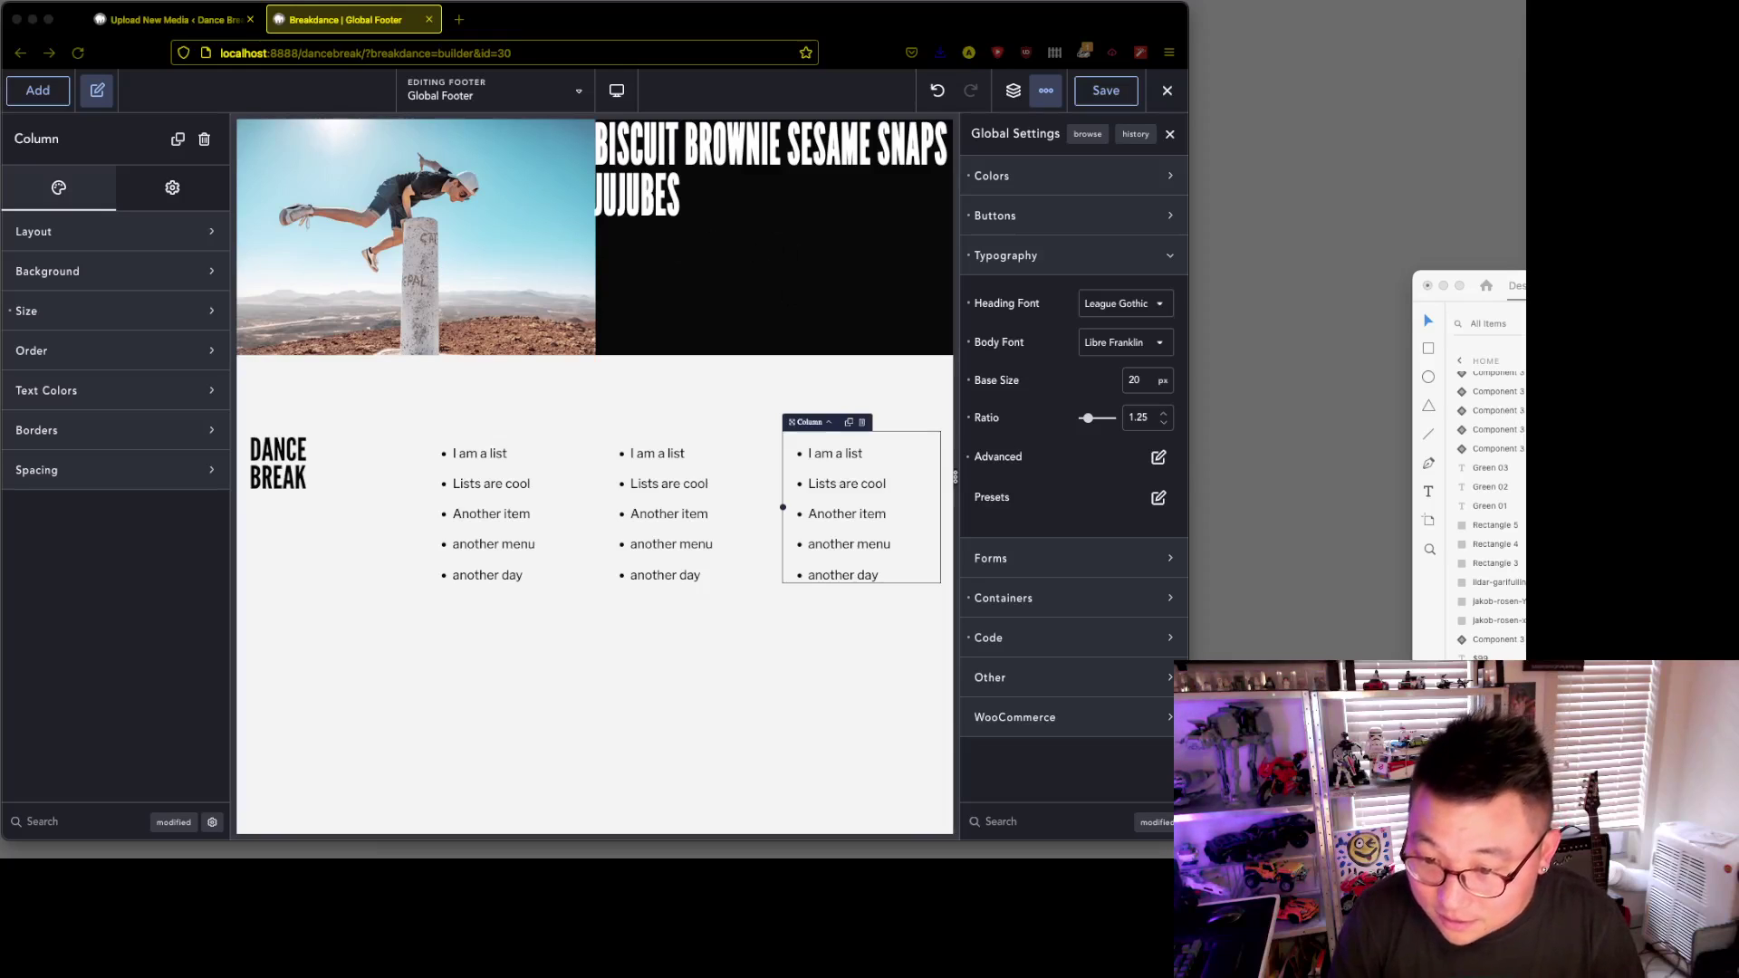
- Add a Rich Text element and drag it beneath the heading in the black section
left_click(45, 98)
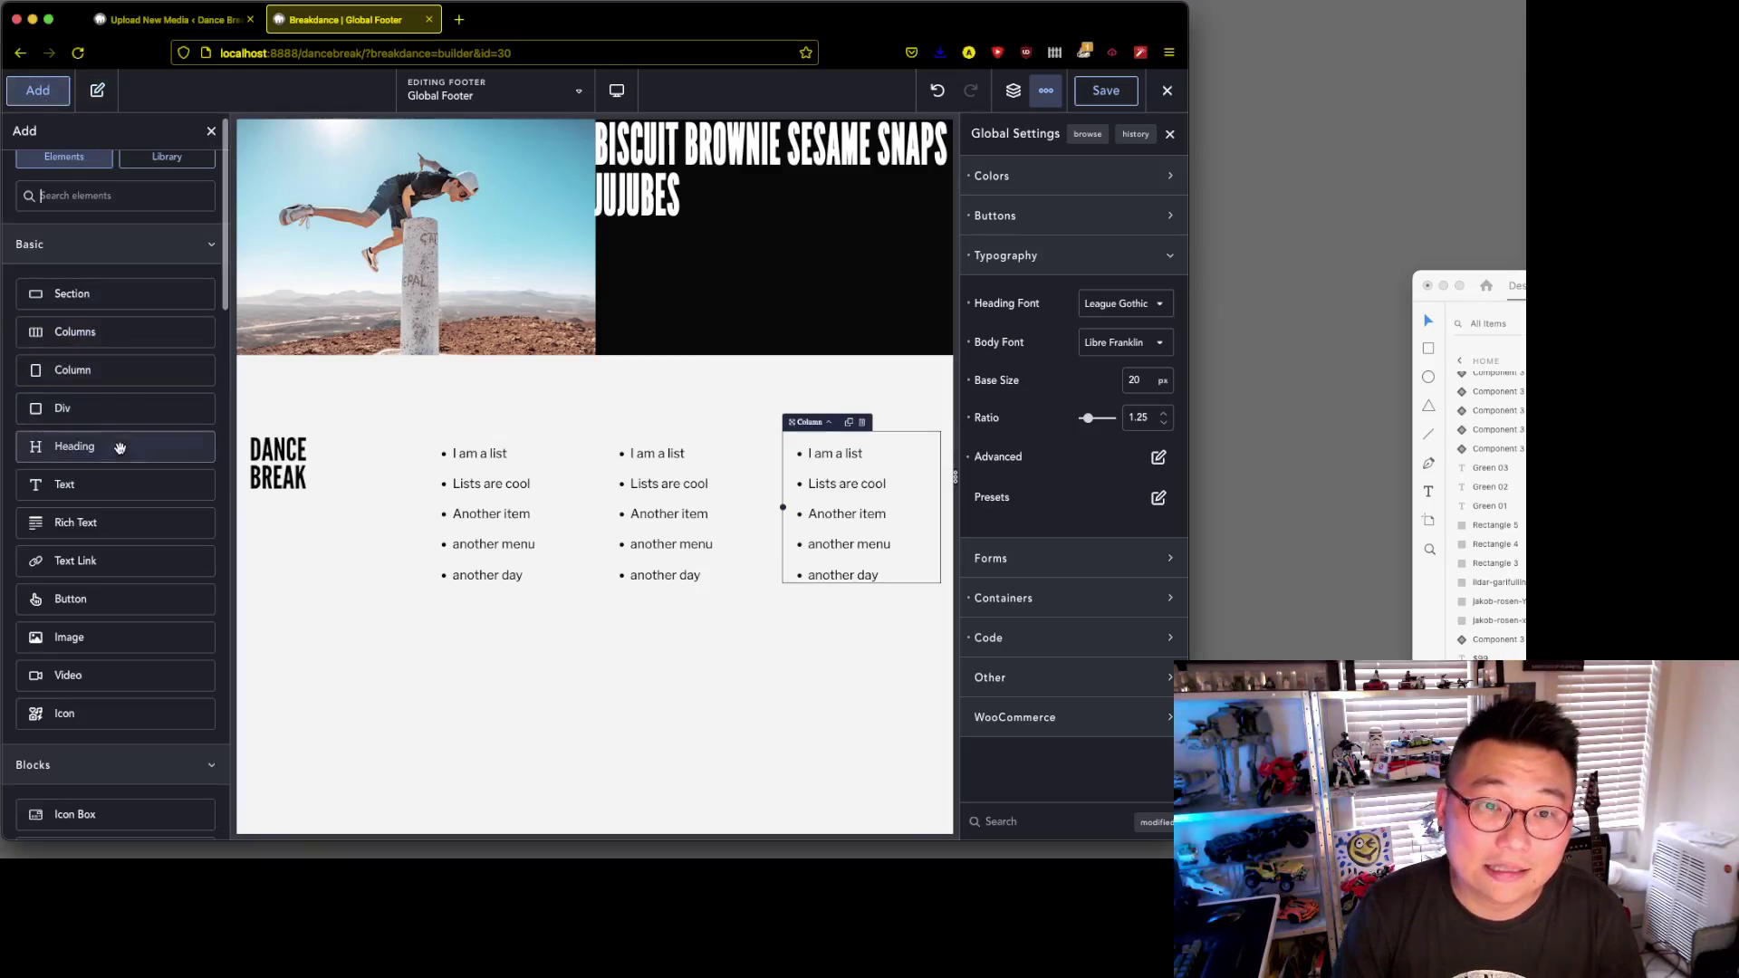
left_click(120, 525)
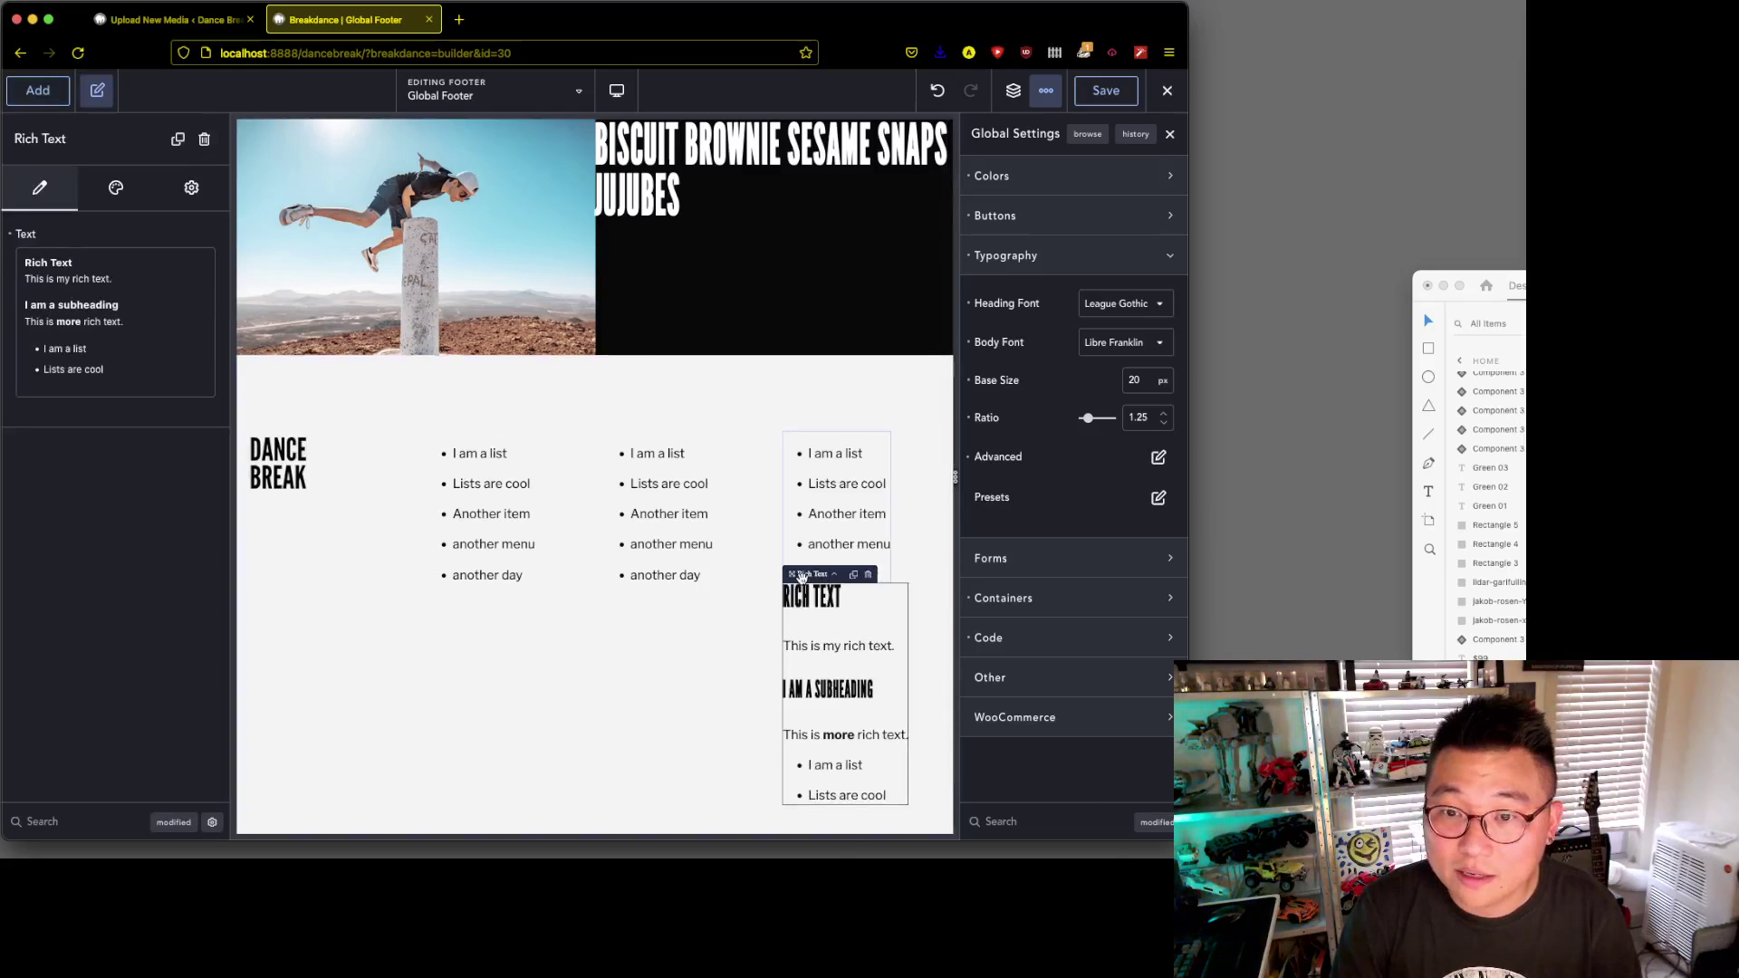
left_click_drag(809, 574, 733, 299)
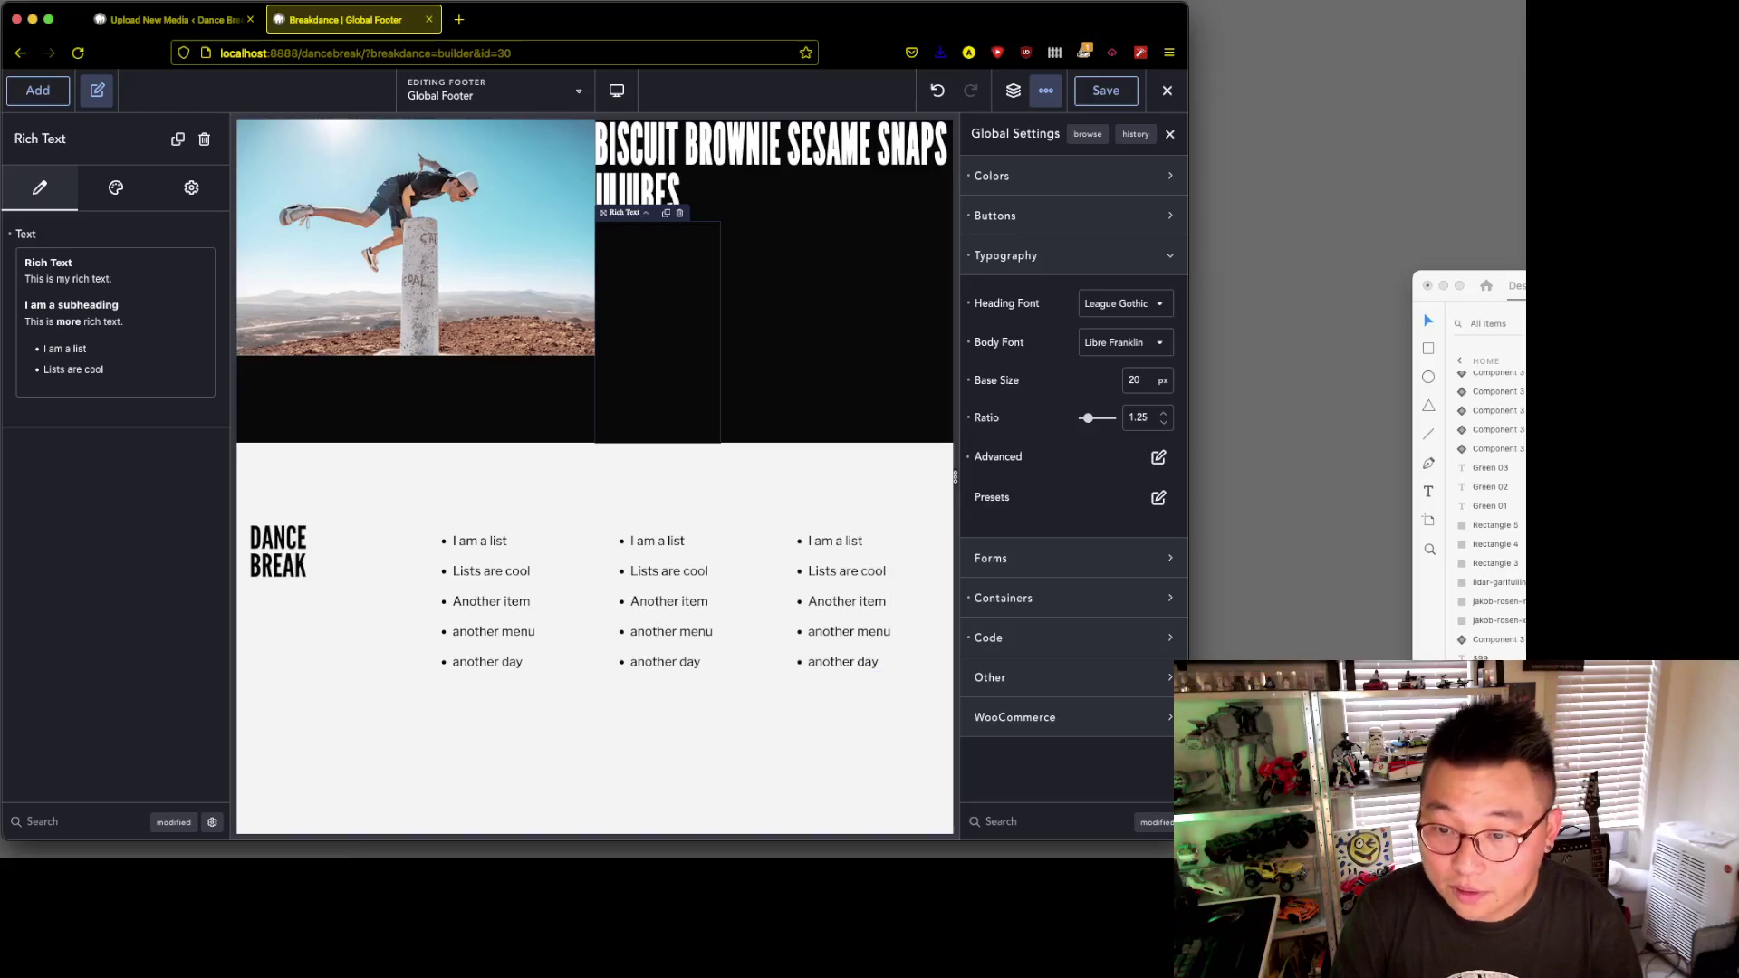
- Copy the Cupcake ipsum paragraph text from the design mockup
key("super+Tab")
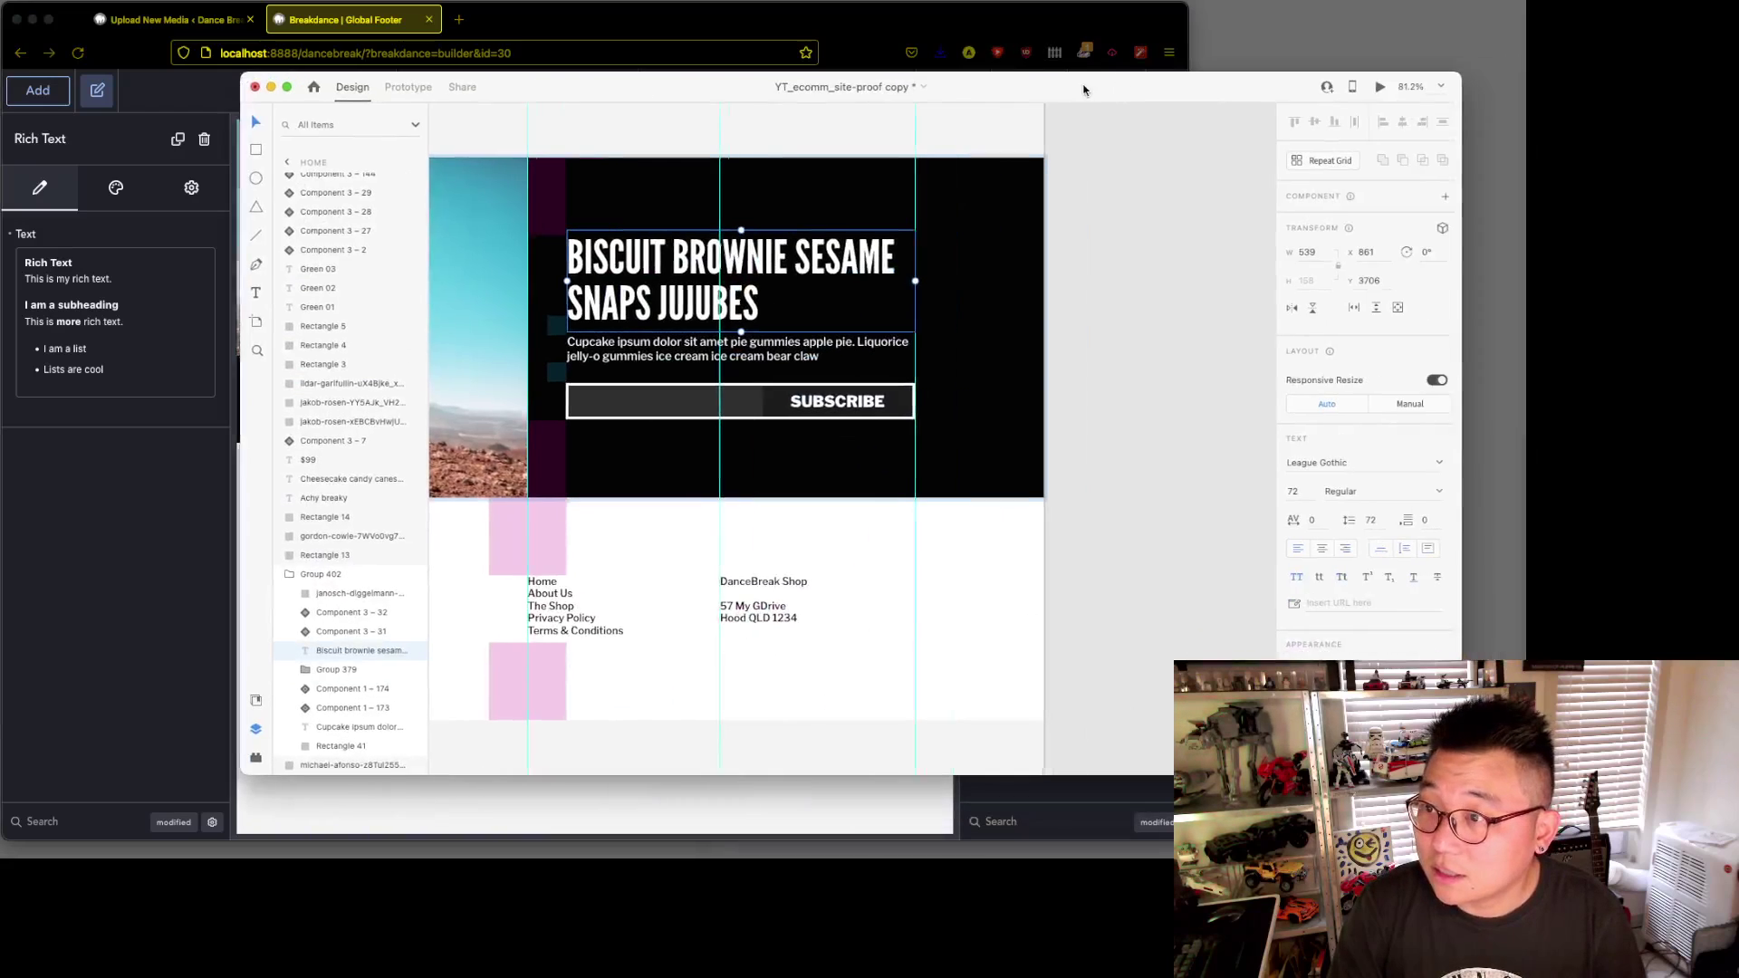
double_click(689, 343)
key("super+a")
key("ctrl+c")
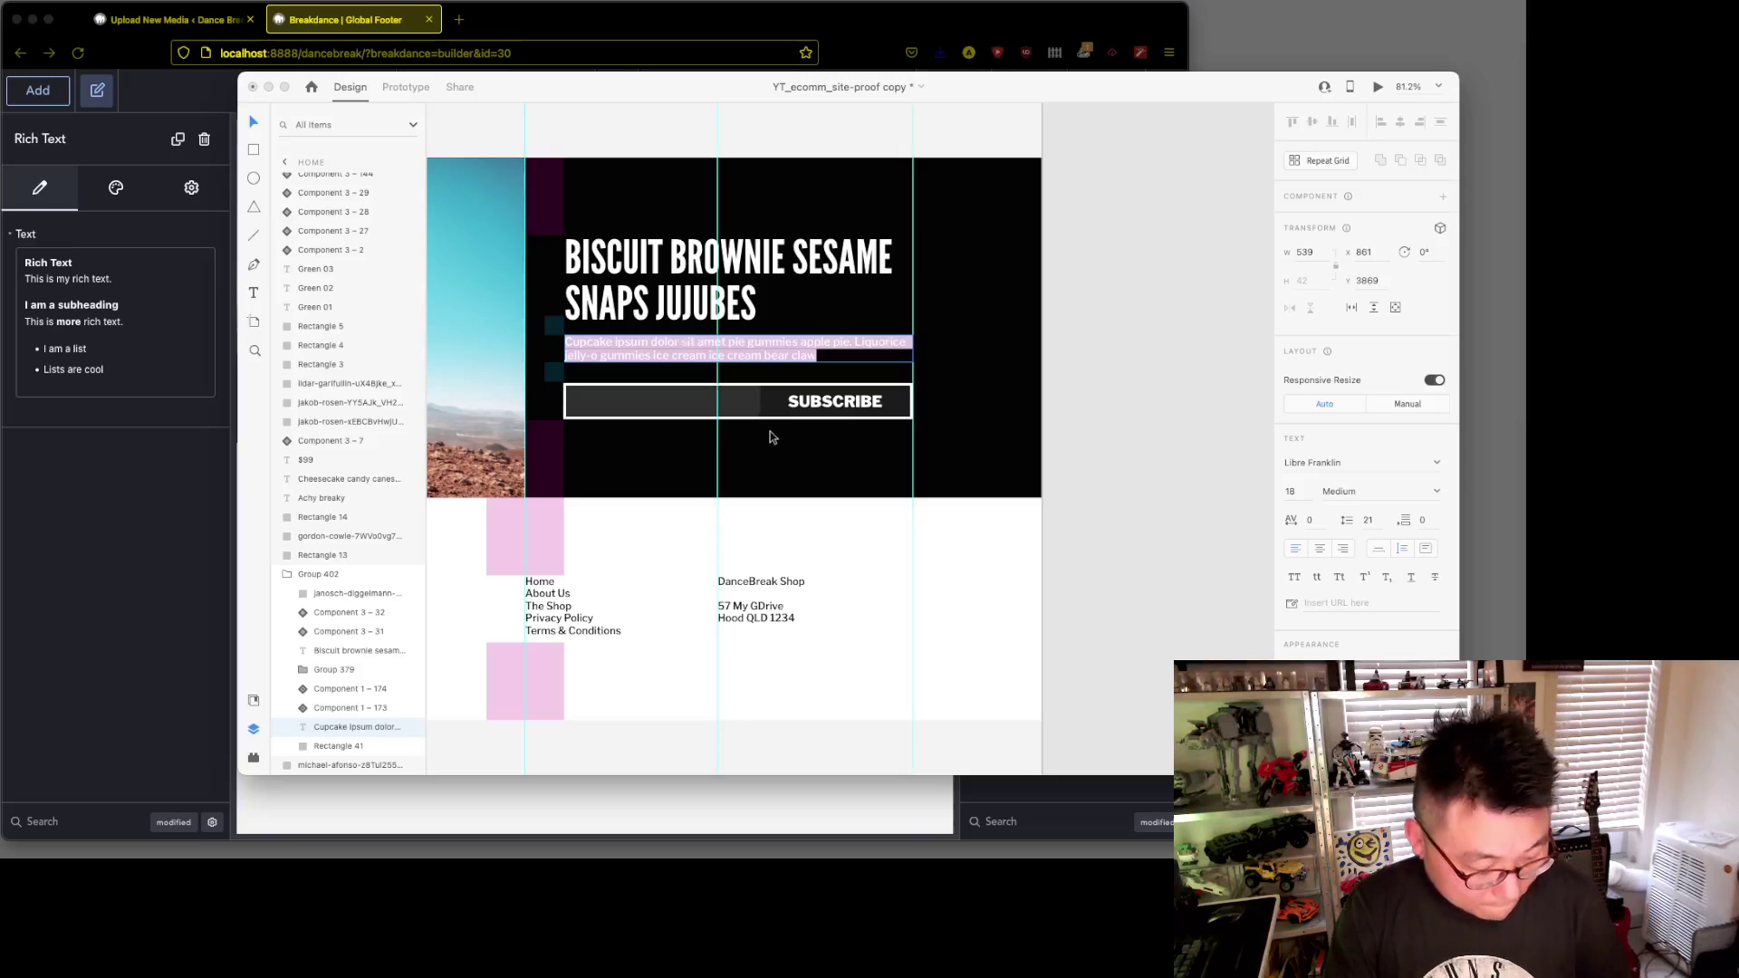
key("super+Tab")
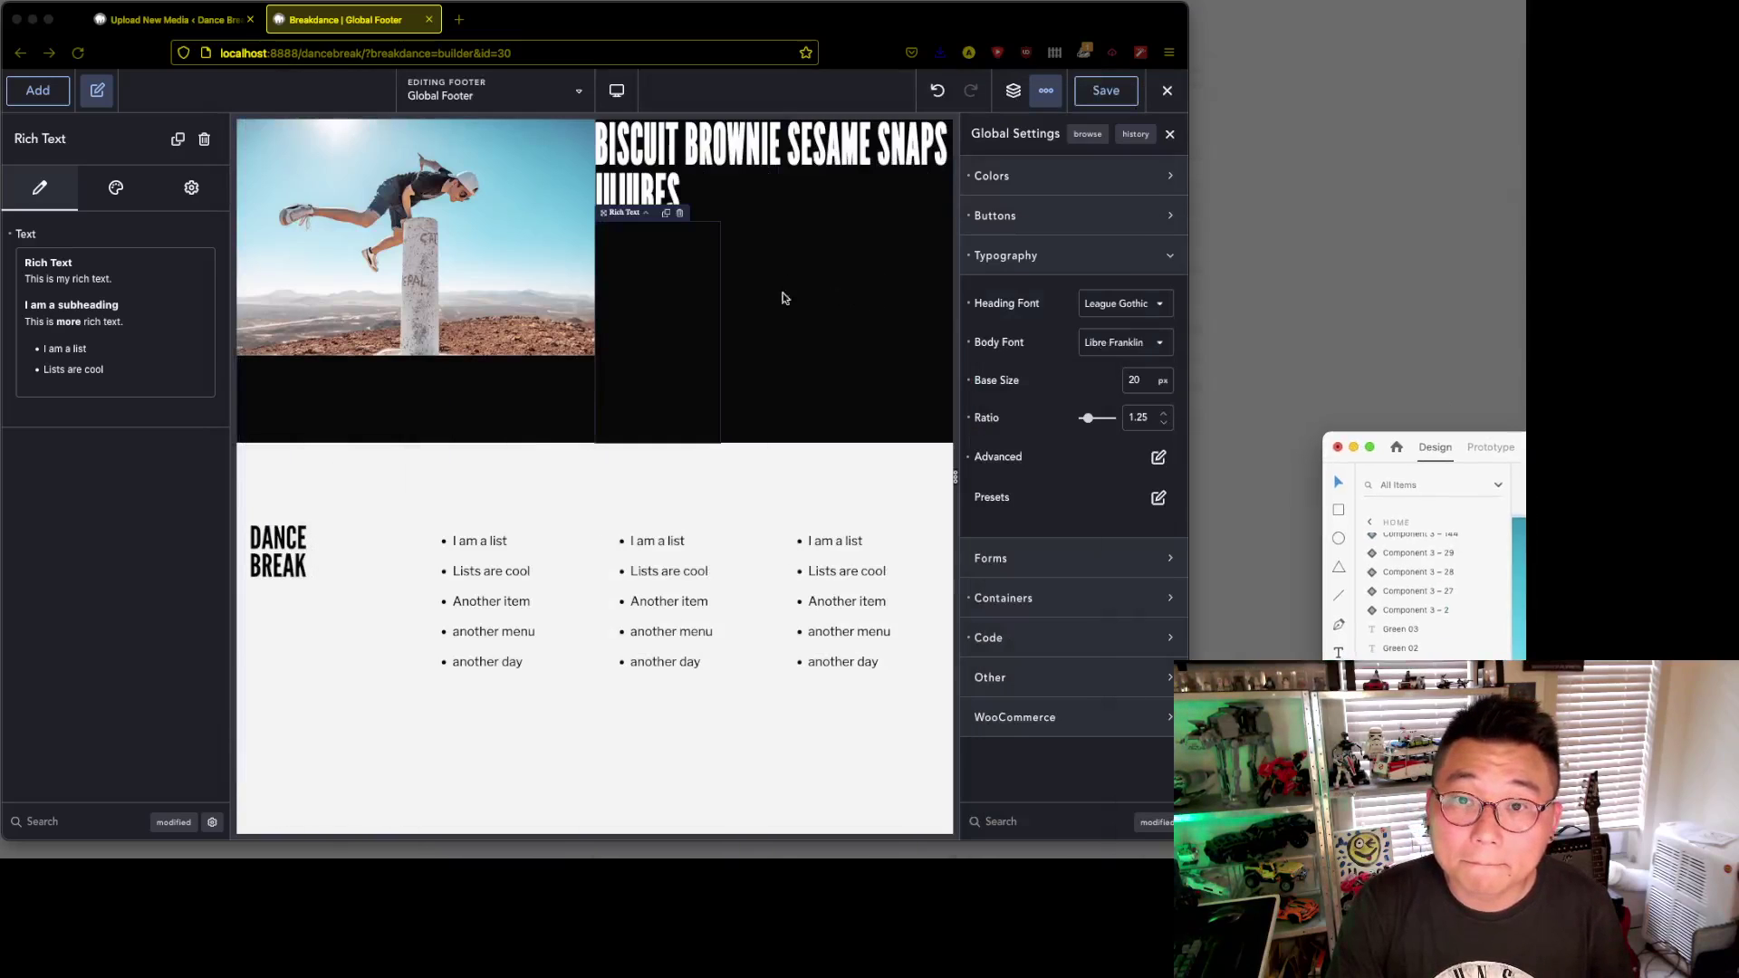
- Replace the Rich Text sample with the pasted Cupcake ipsum paragraph, formatted as paragraph instead of H2
left_click(128, 314)
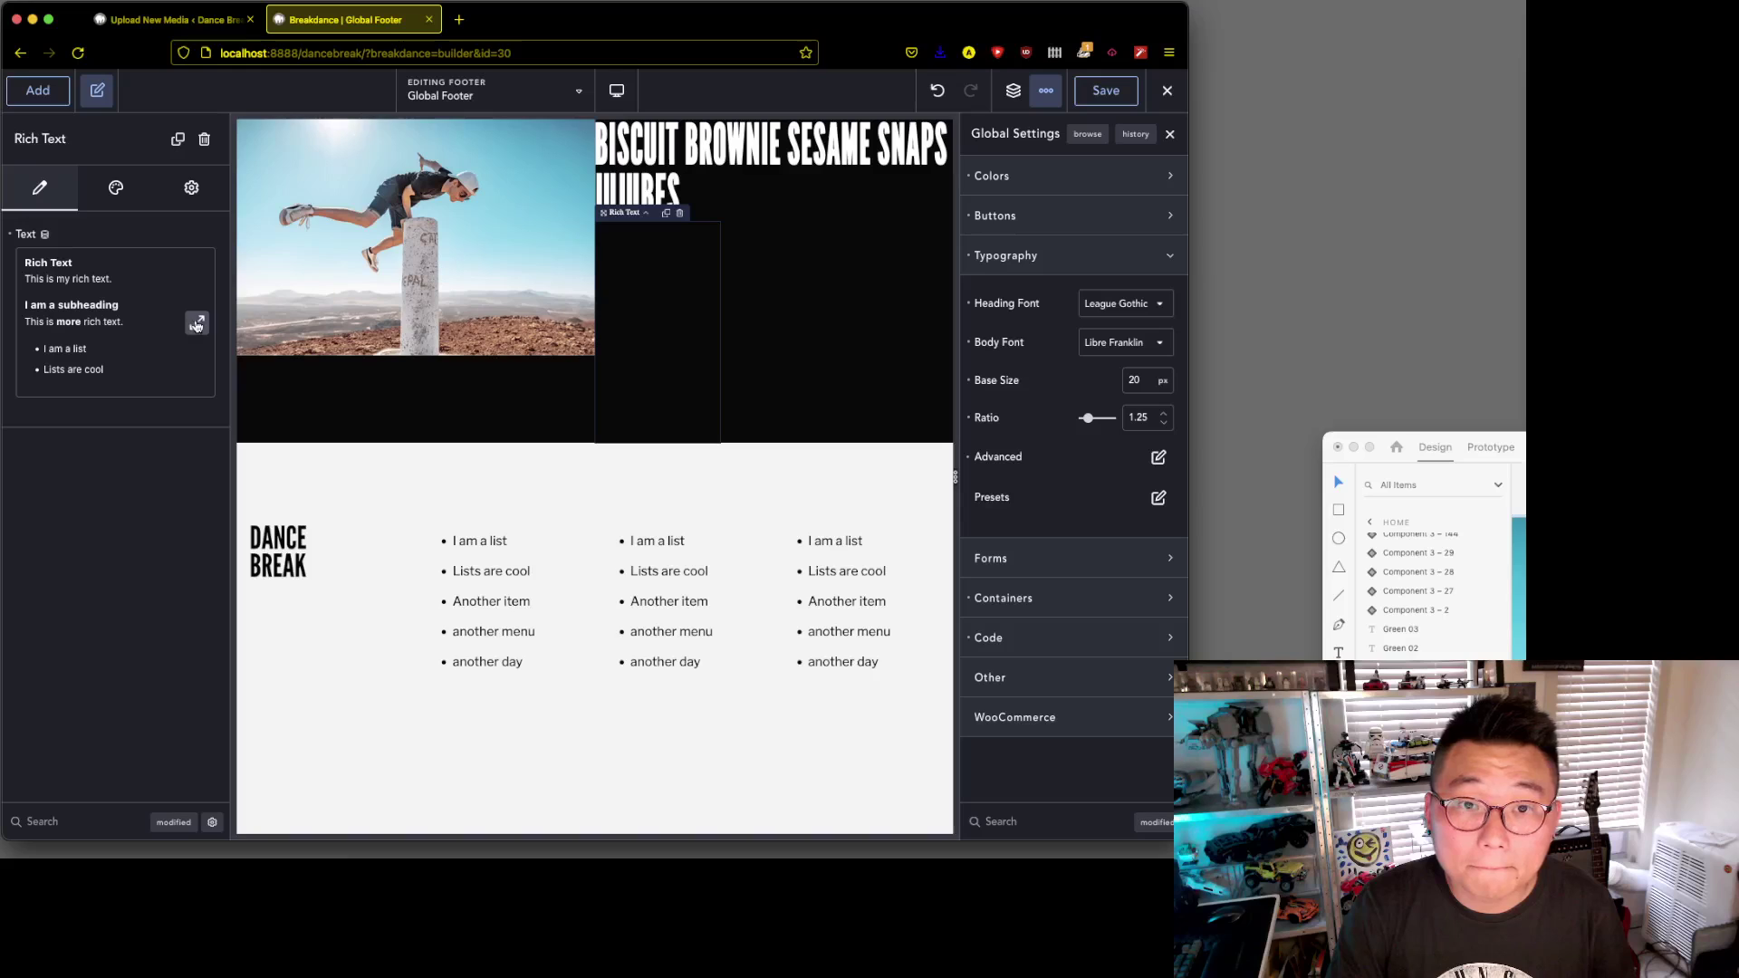
left_click(197, 324)
left_click(479, 351)
key("ctrl+a")
key("ctrl+v")
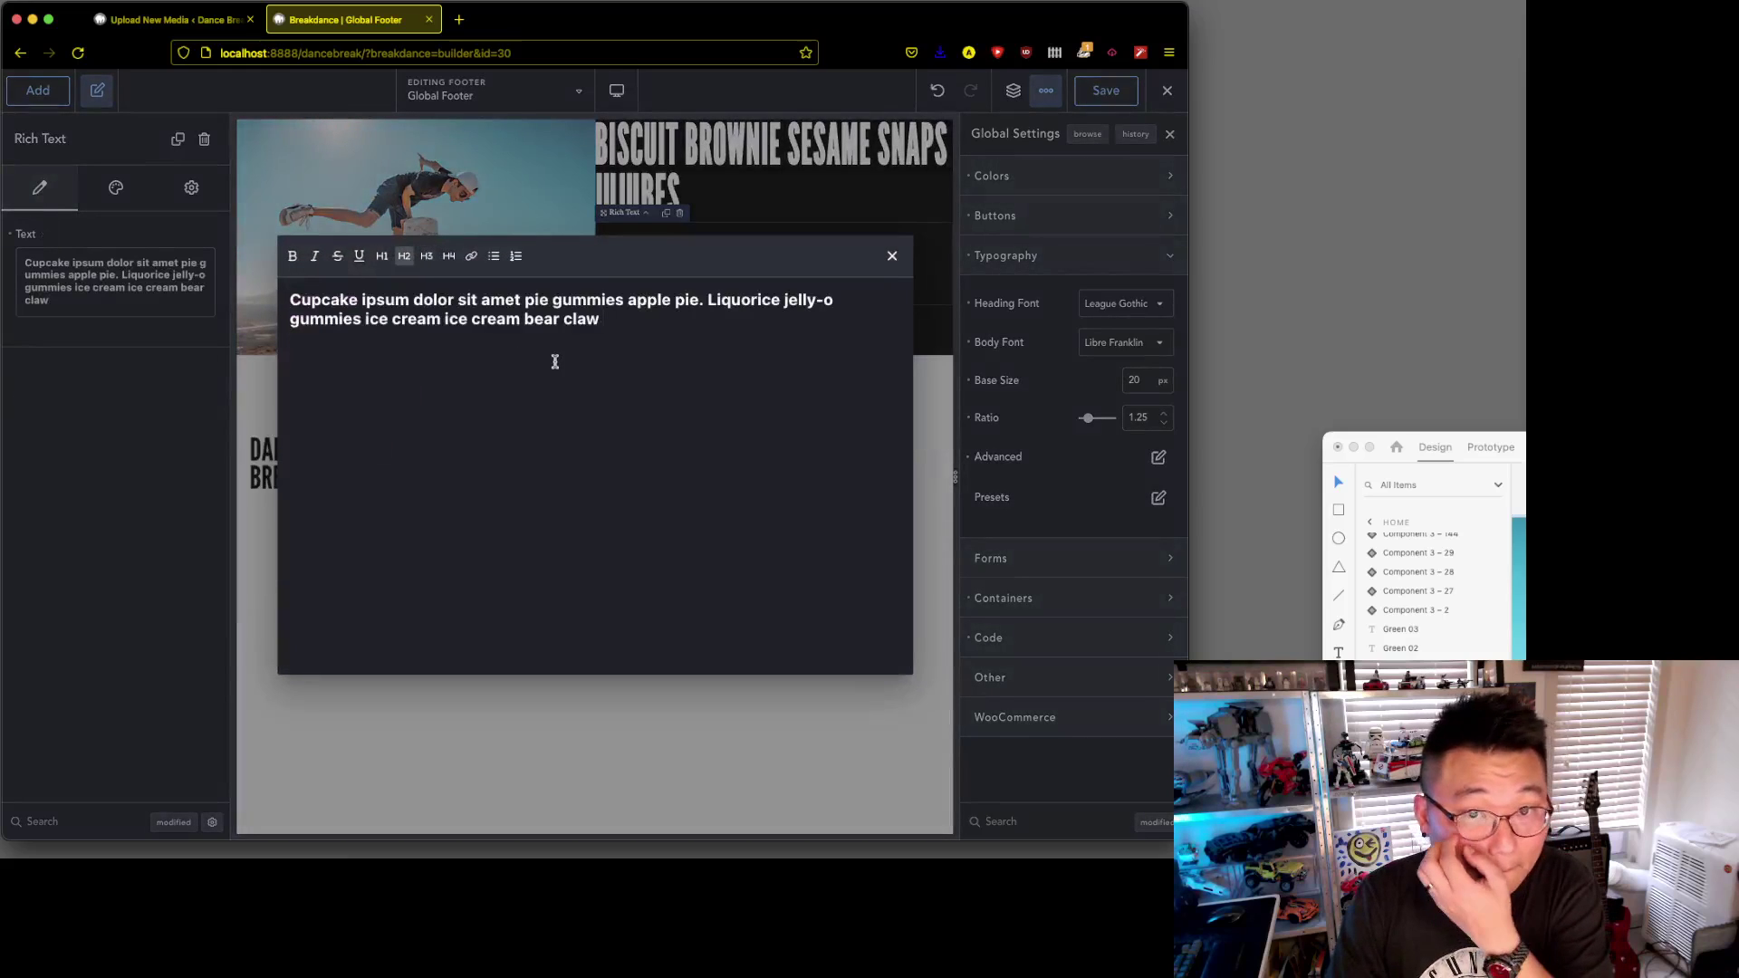
left_click(404, 255)
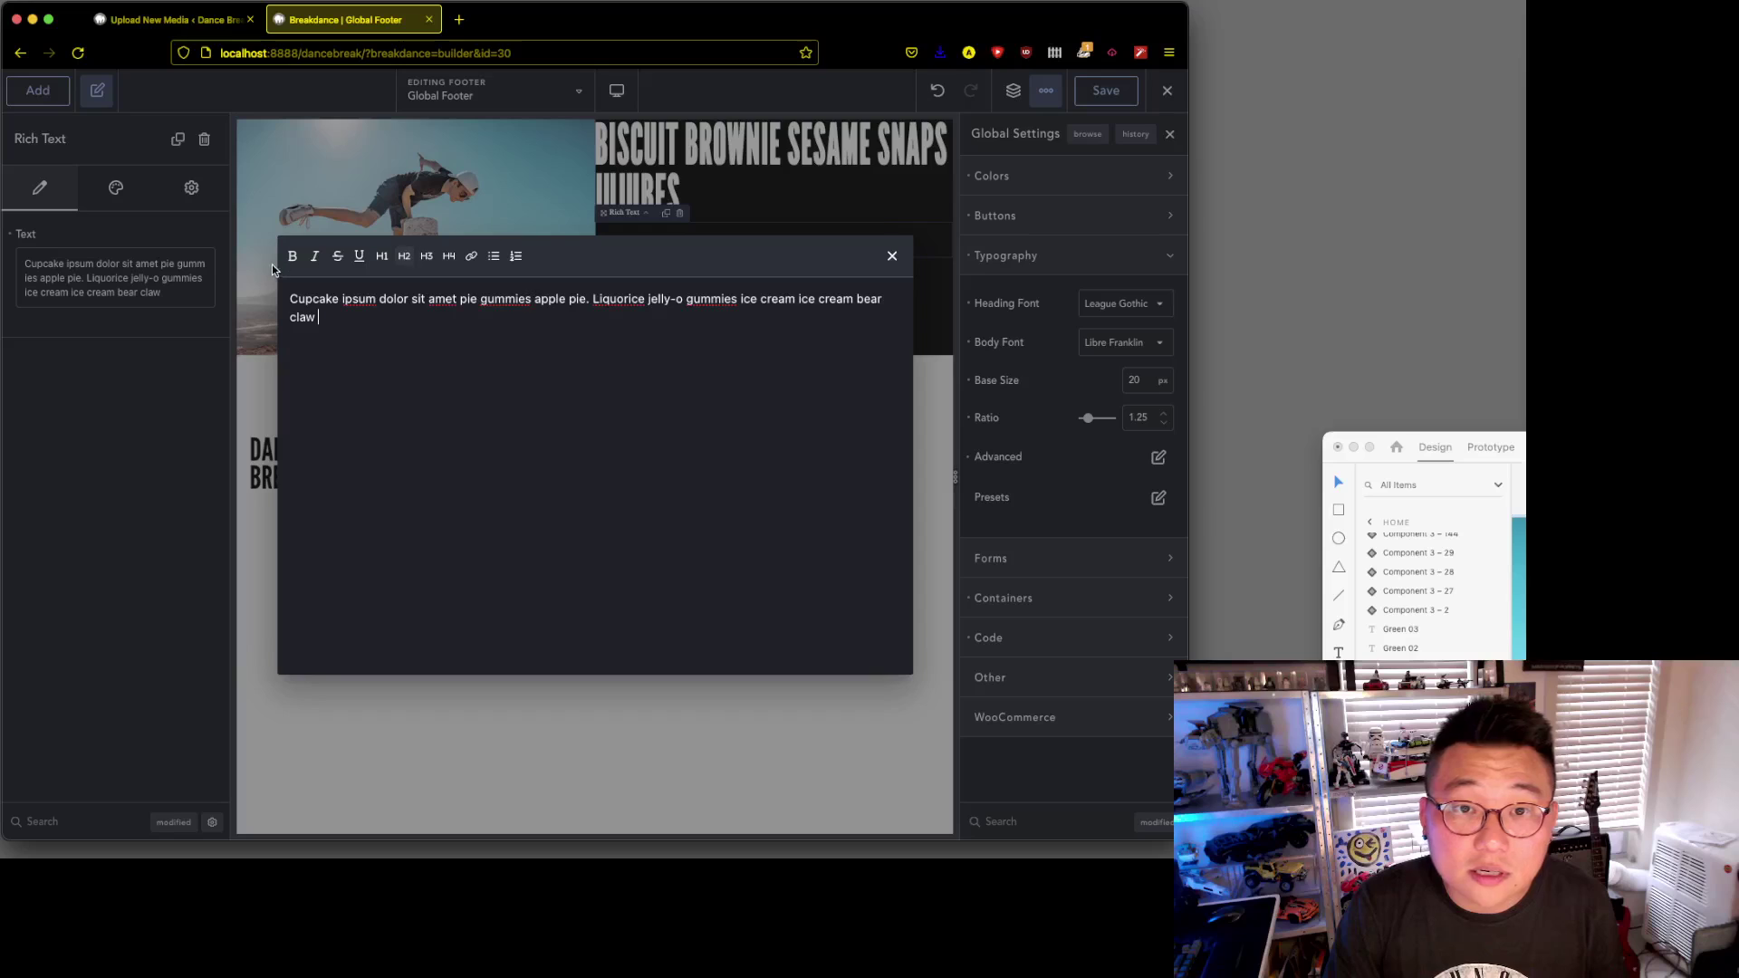
left_click(892, 257)
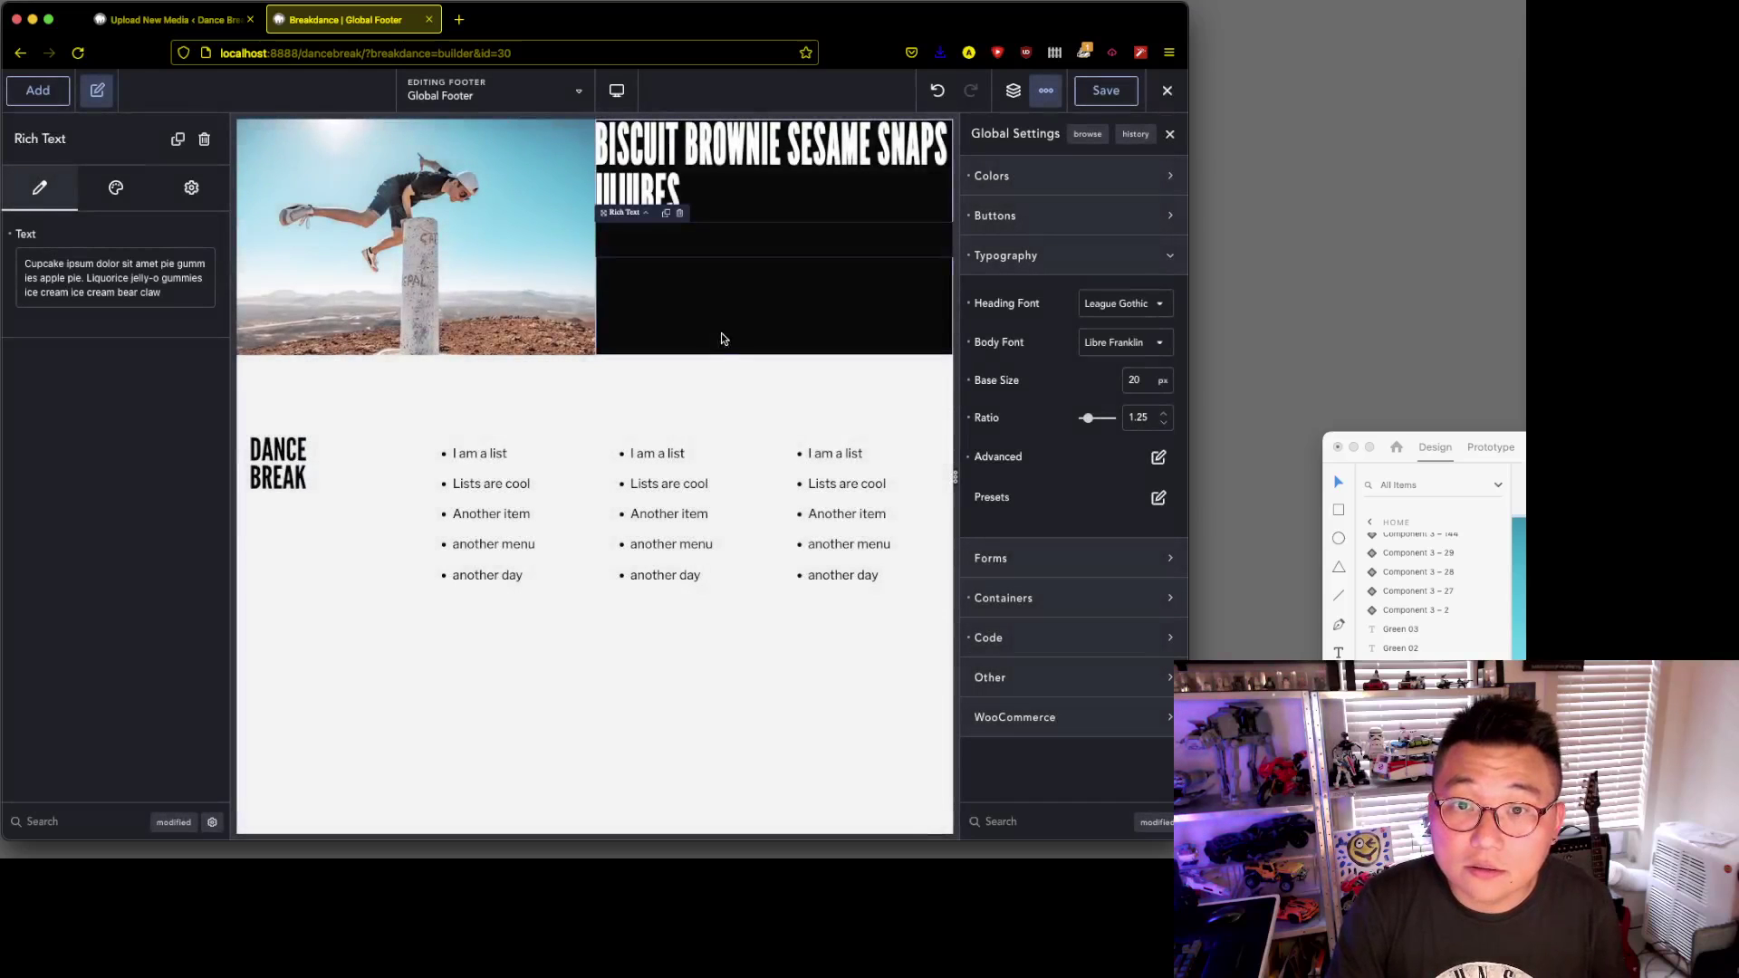
- Look through the Rich Text's Design and Settings options for a colour setting
left_click(115, 188)
left_click(25, 233)
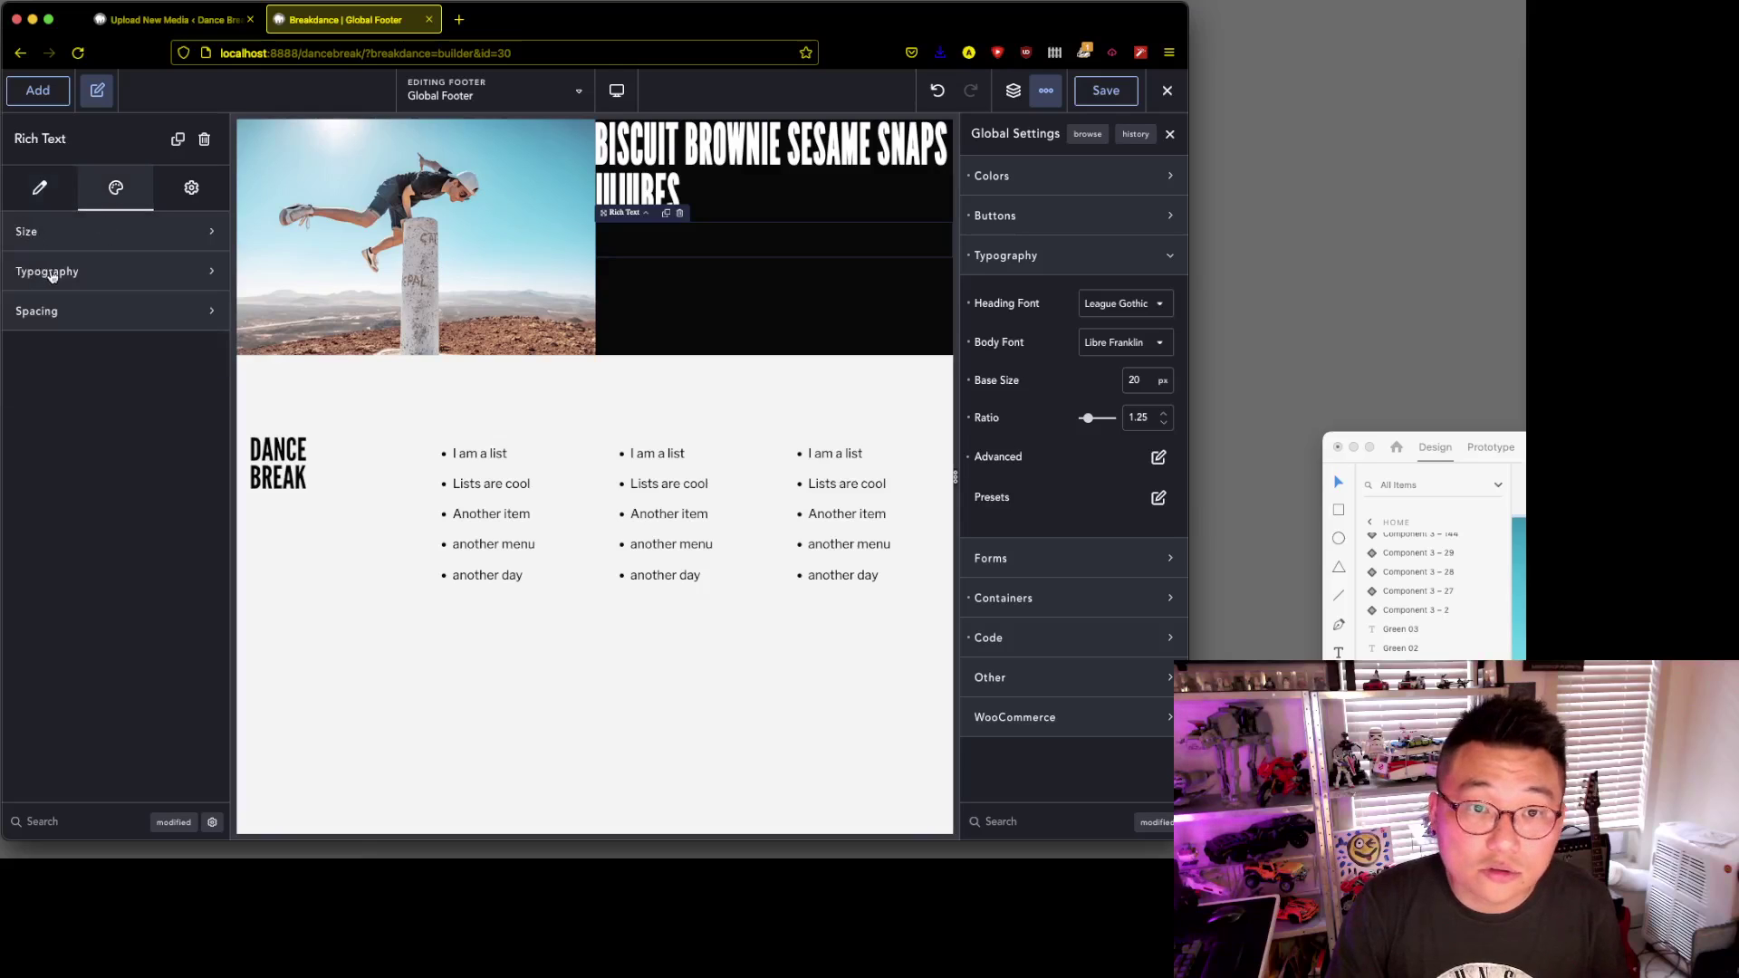
left_click(51, 274)
left_click(101, 274)
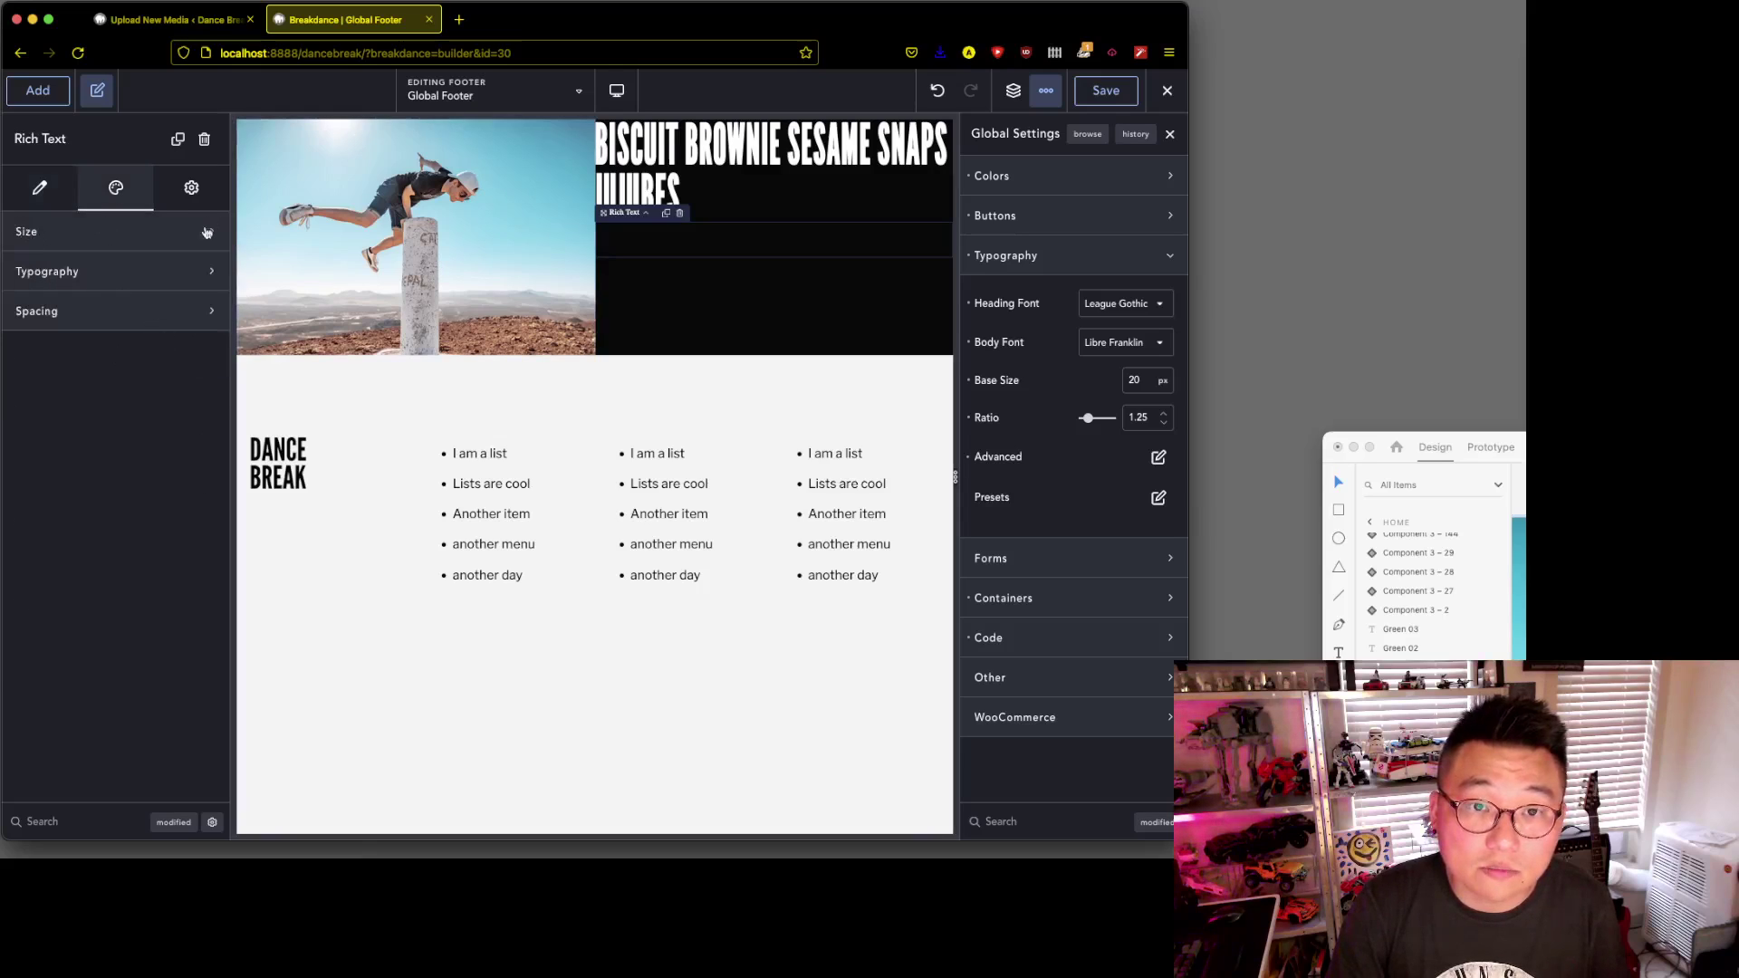
left_click(192, 190)
left_click(93, 233)
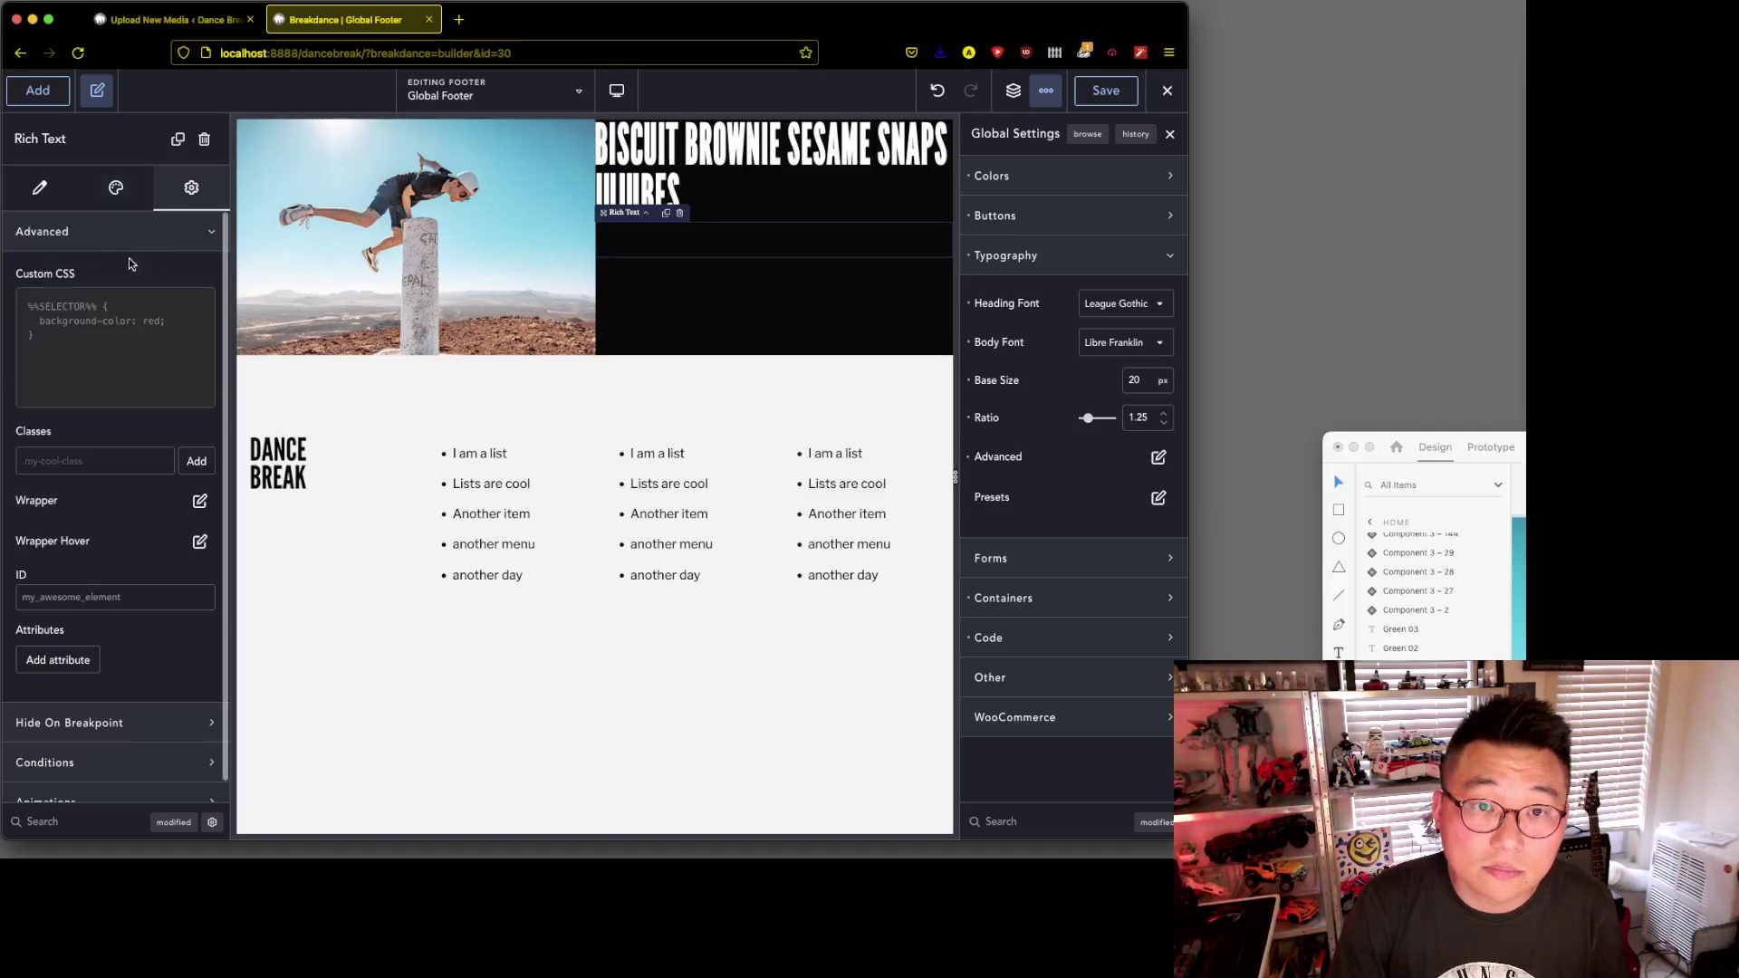
left_click(38, 188)
left_click(116, 192)
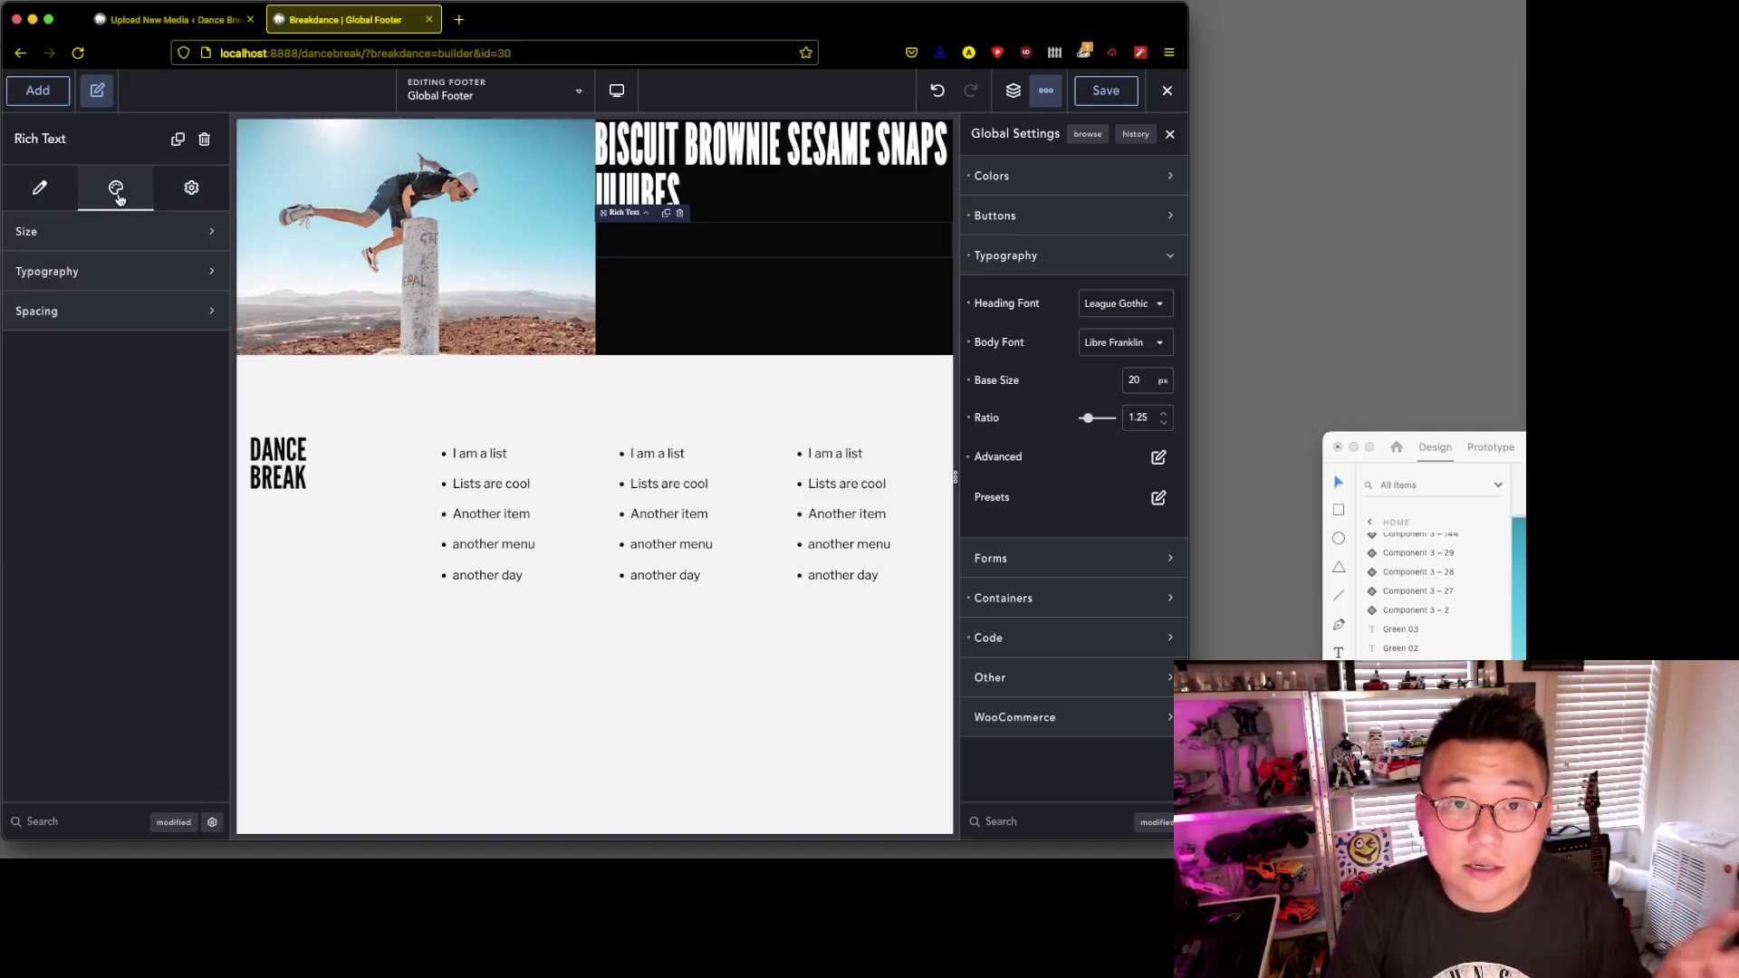
left_click(185, 201)
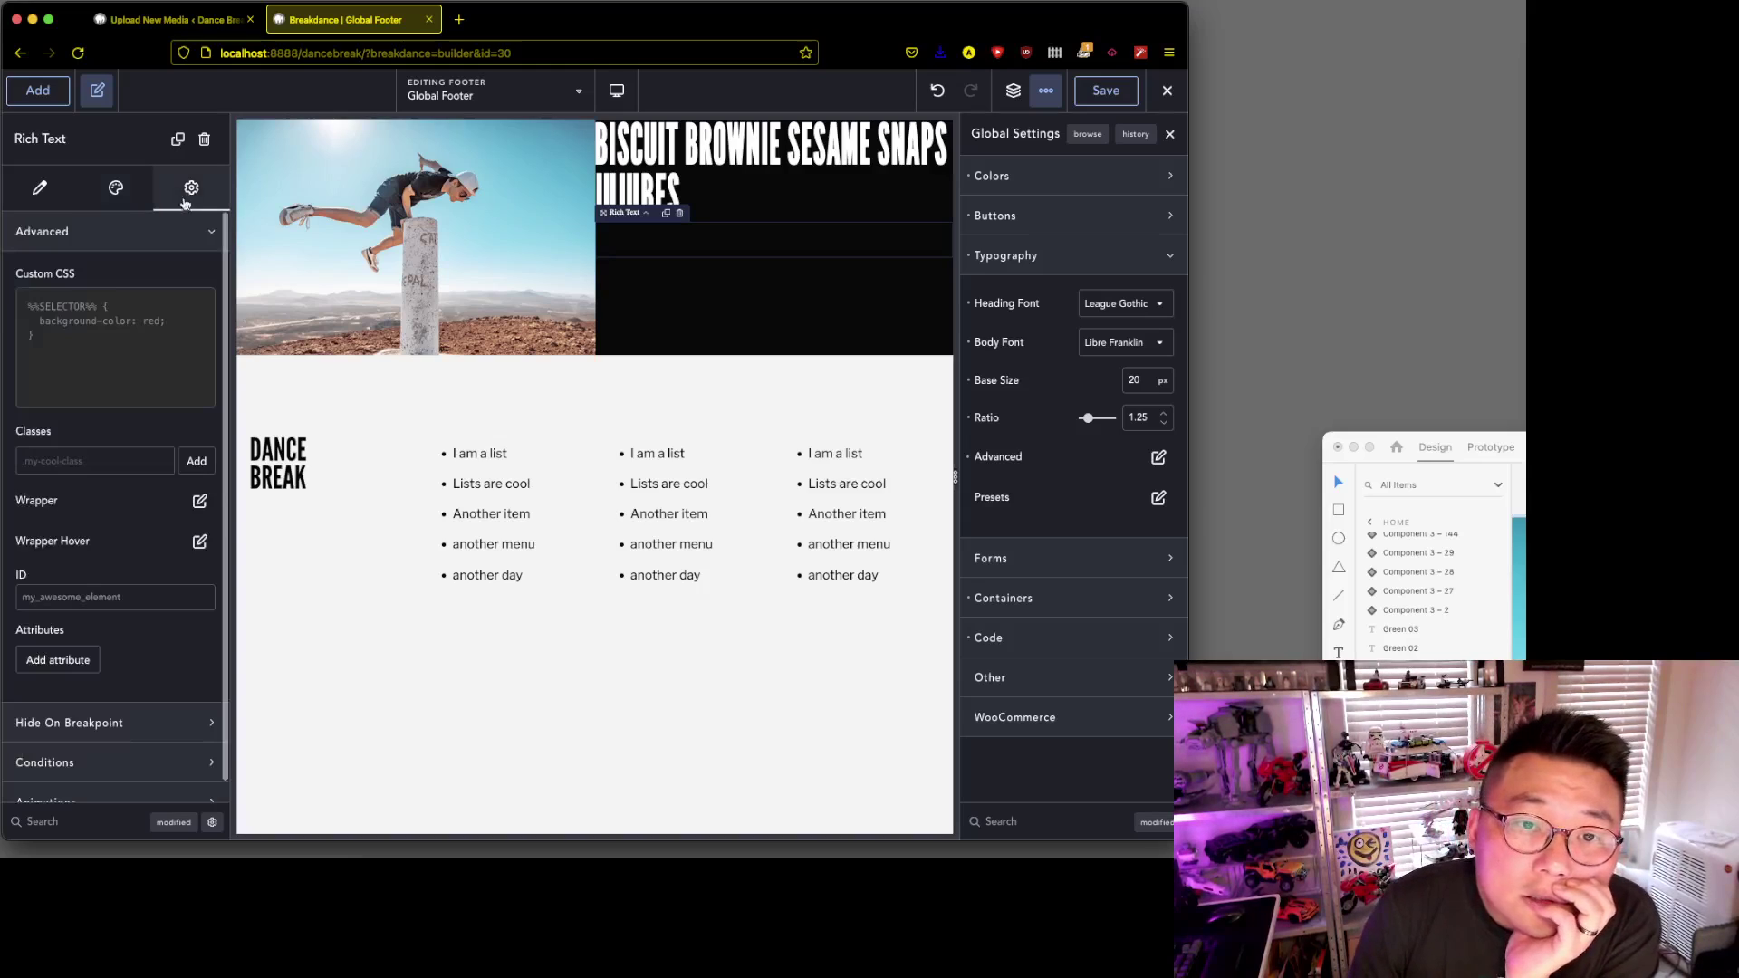
scroll(137, 760, "down", 1)
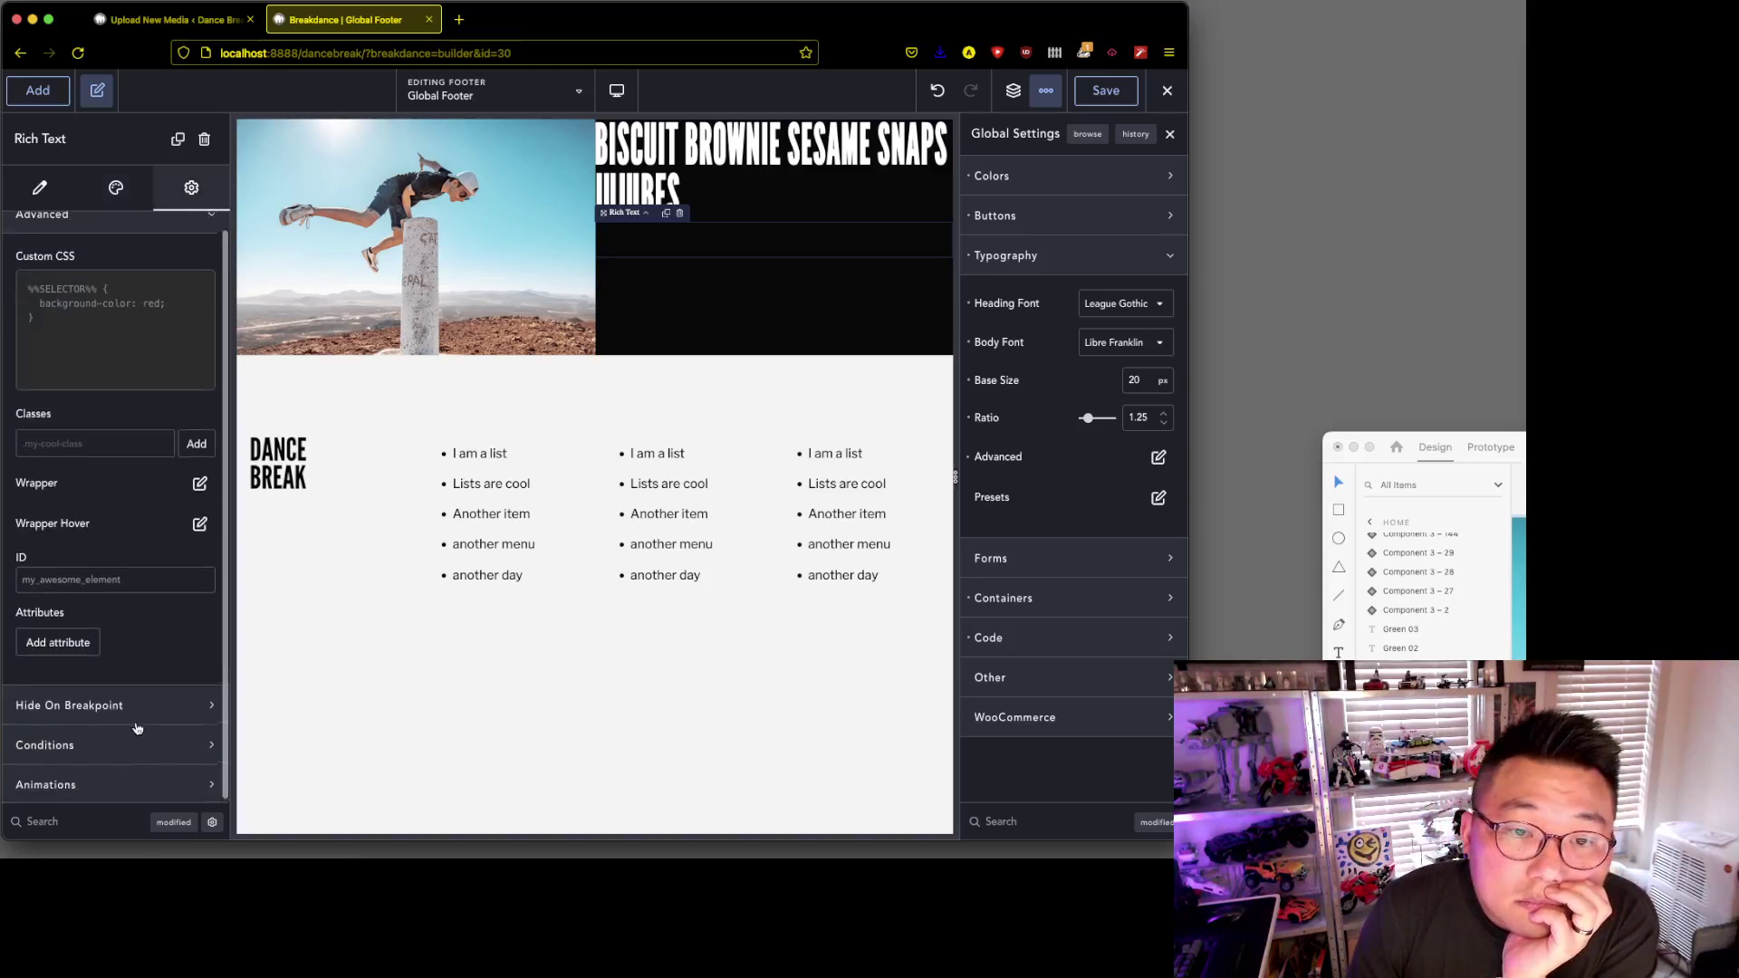
left_click(39, 188)
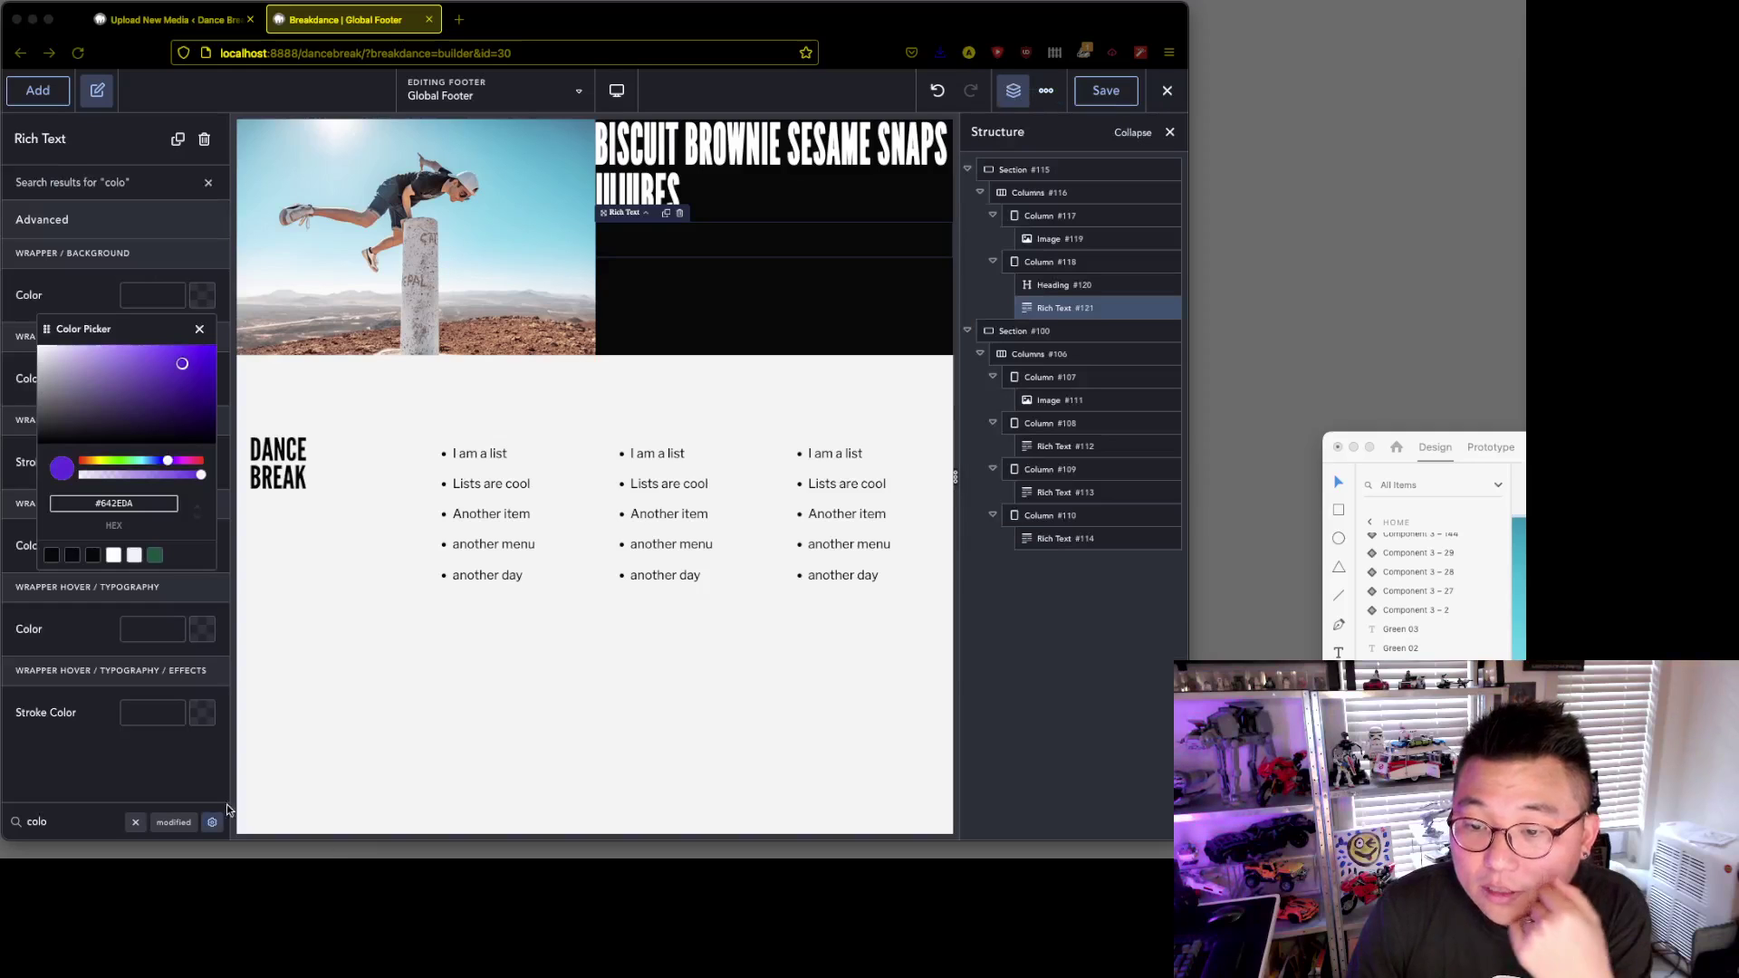
- Set the Cupcake ipsum paragraph's text colour to White (#FFFFFF)
left_click(114, 561)
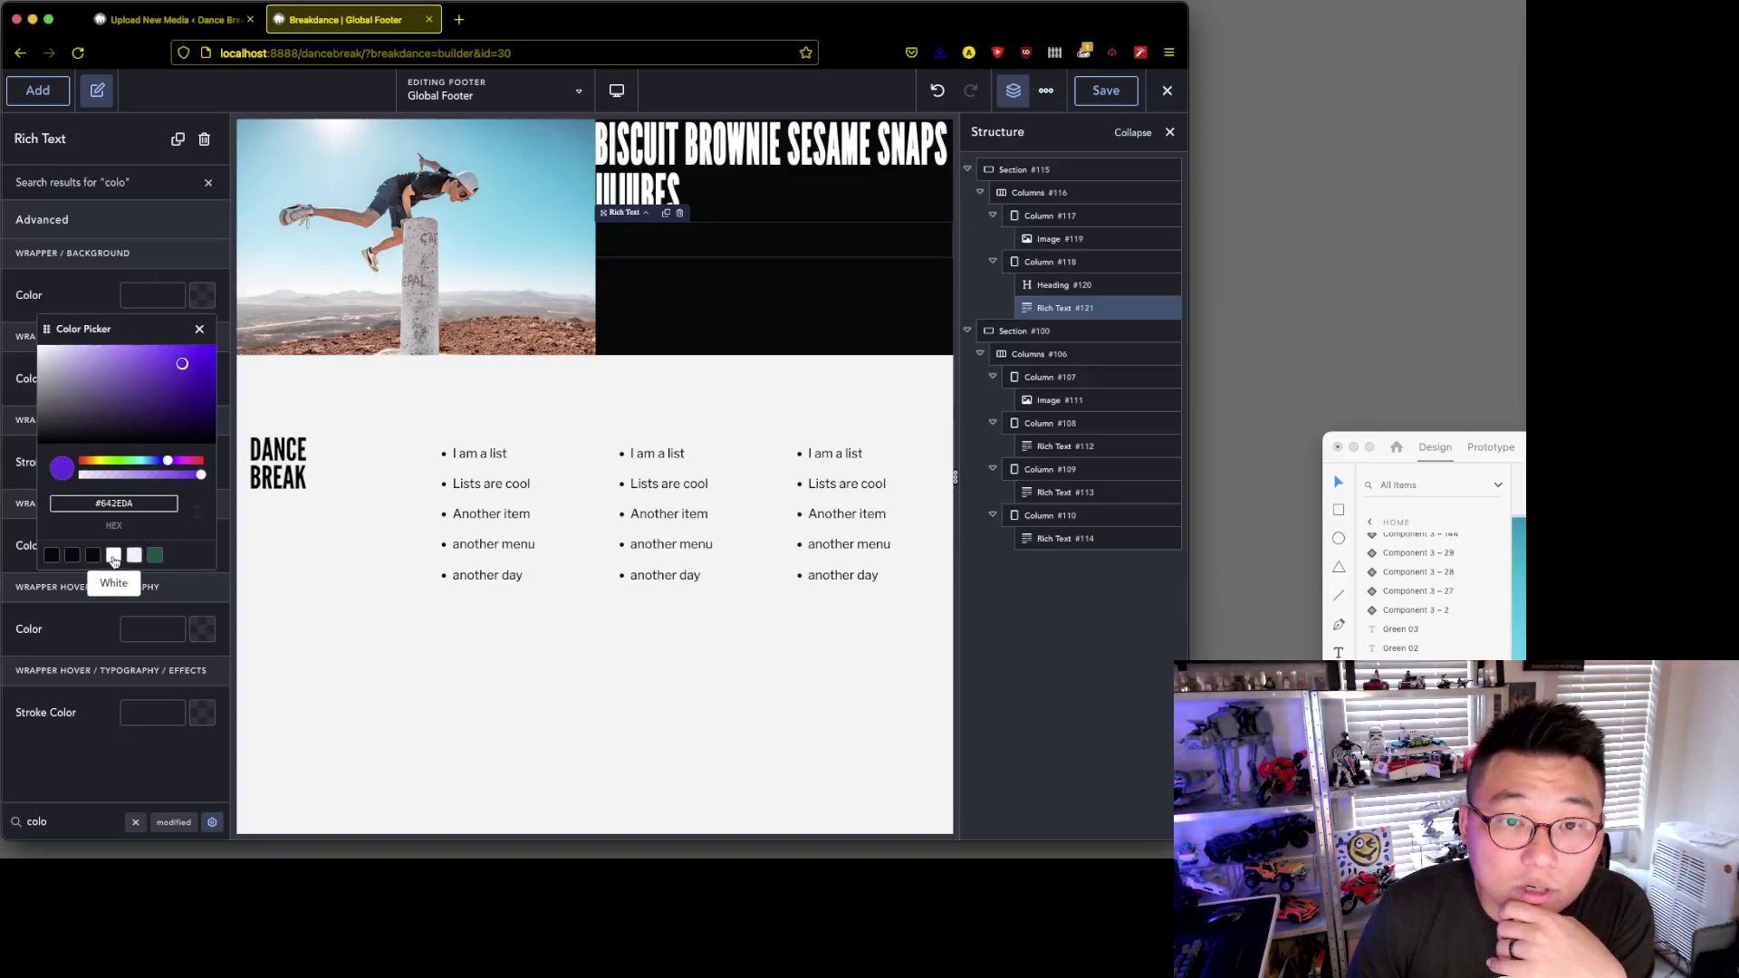
left_click(114, 561)
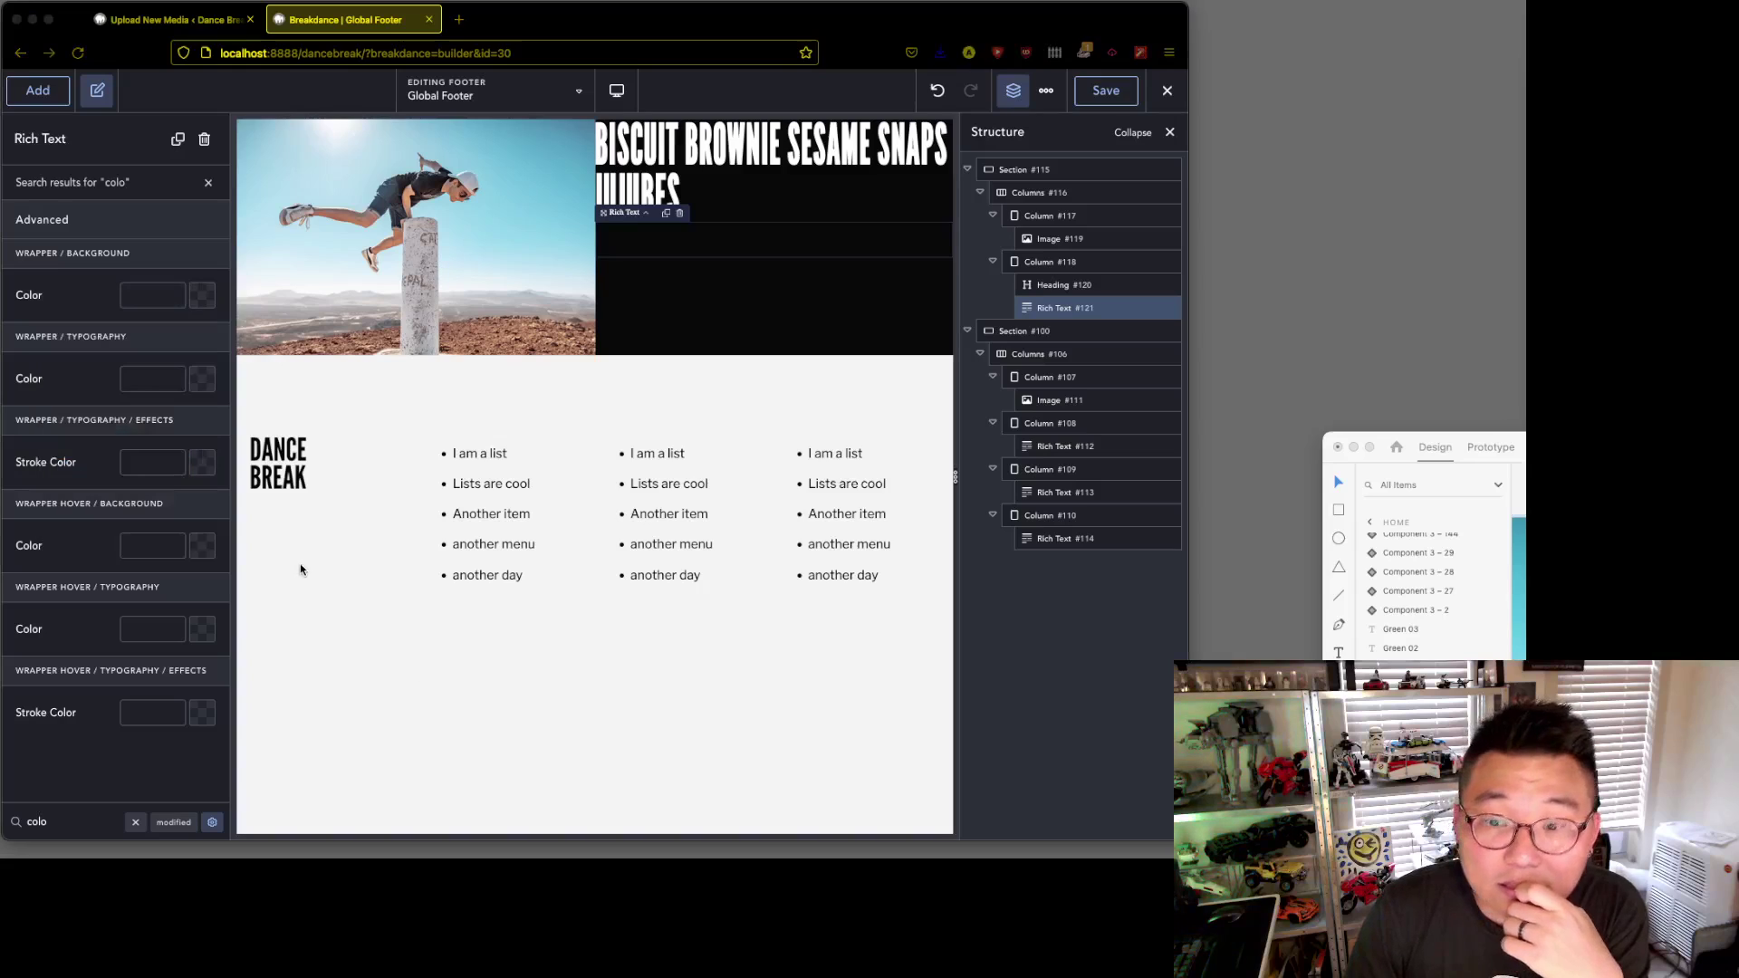
left_click(203, 384)
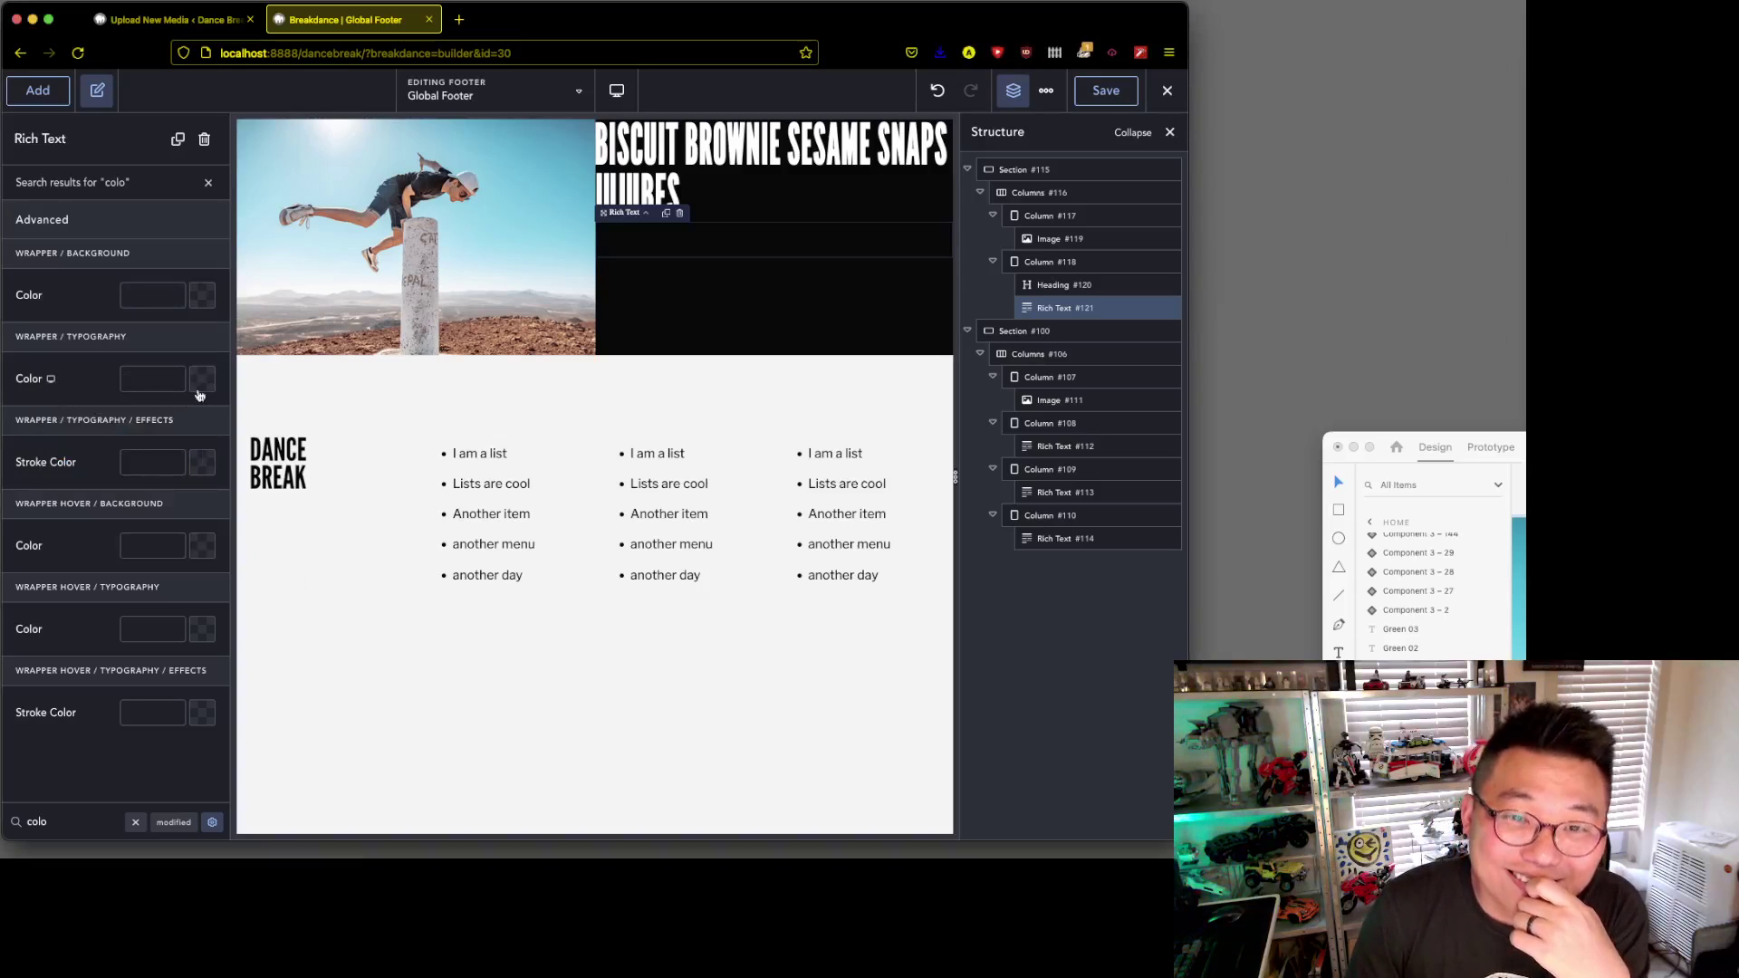
left_click(201, 377)
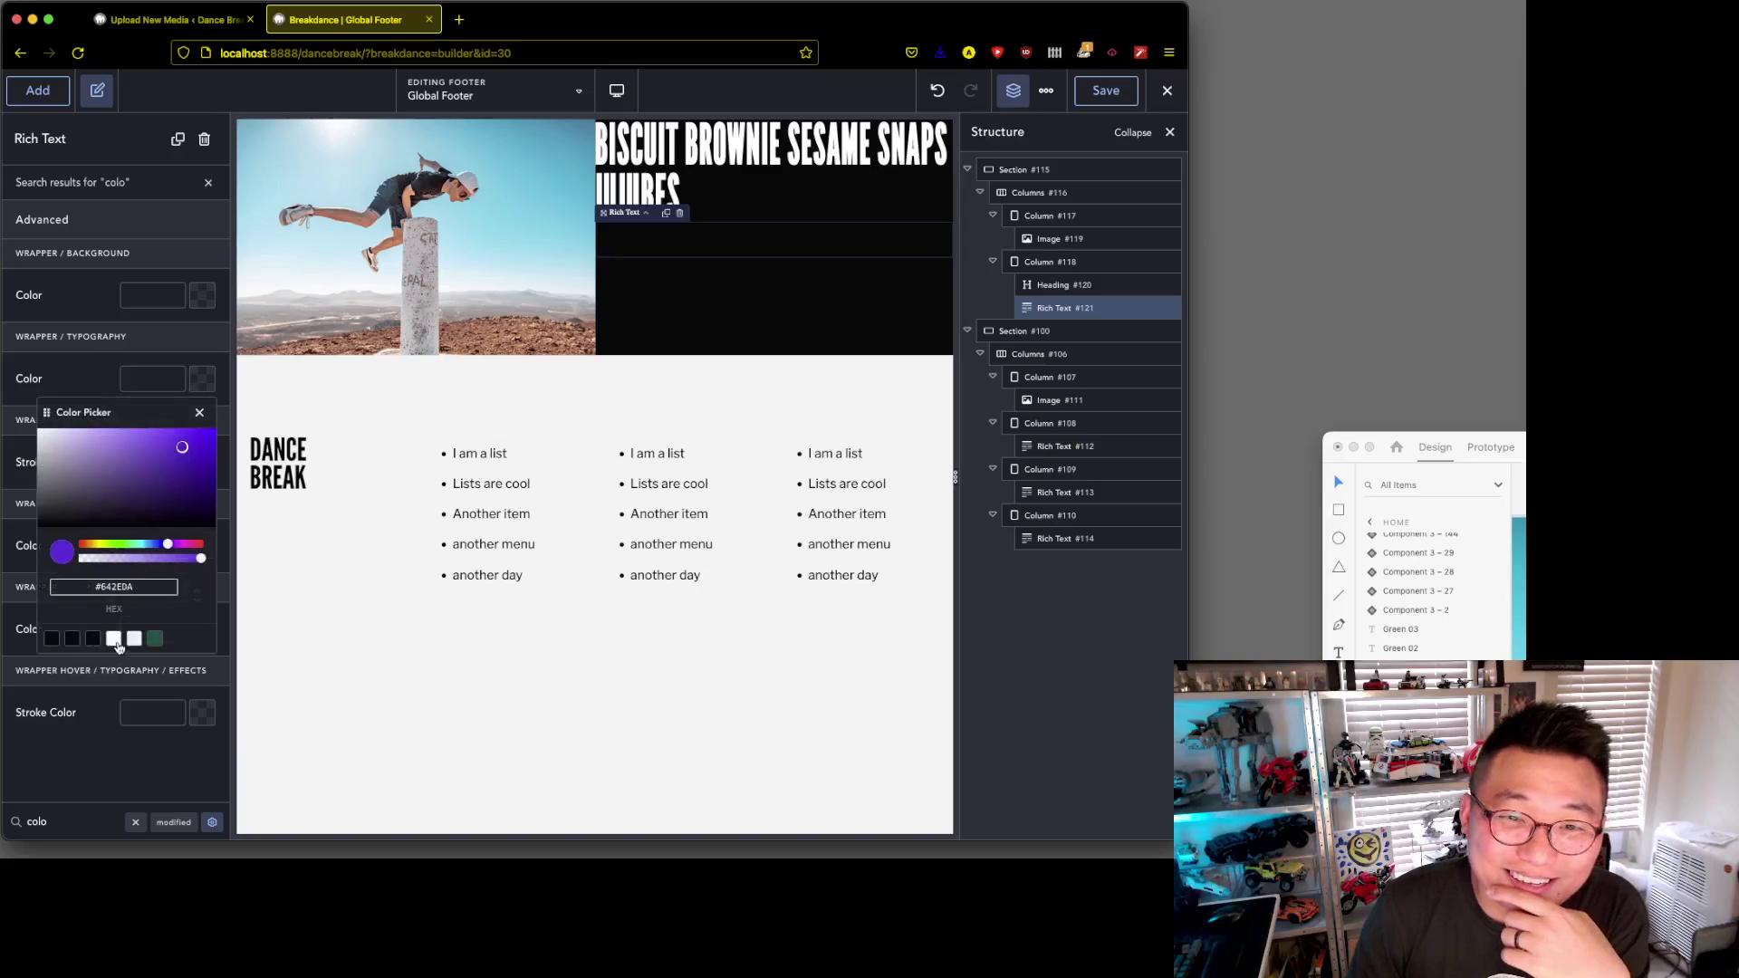
left_click(114, 640)
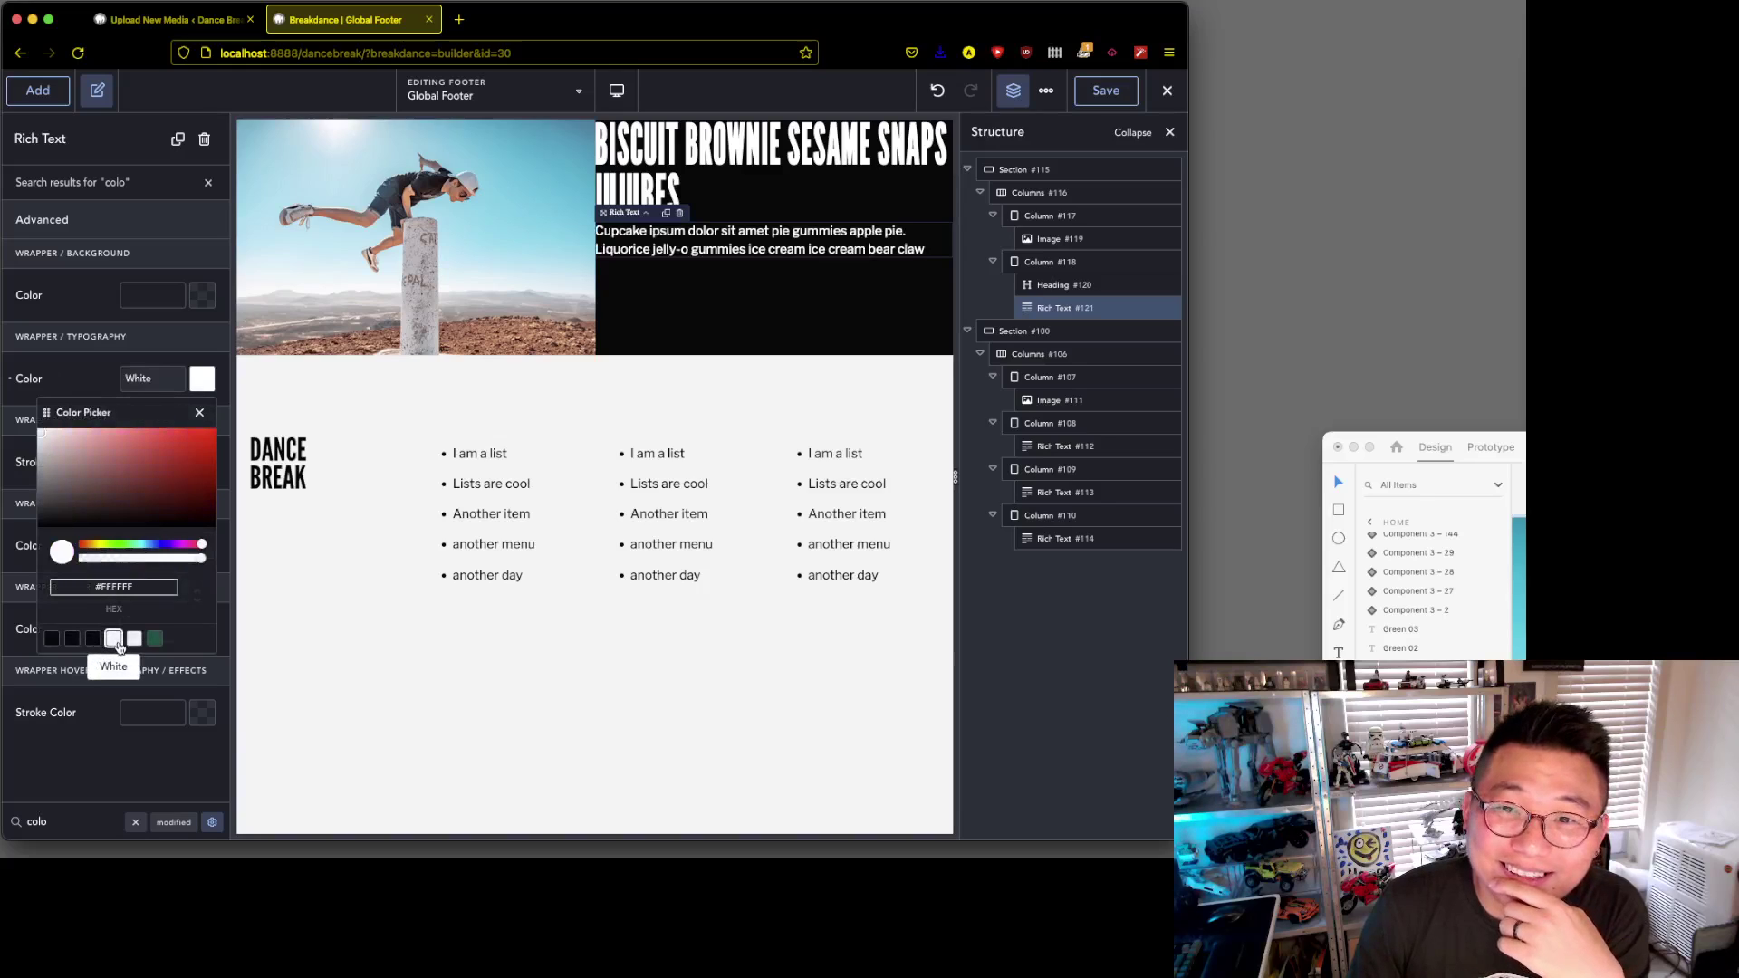
- Dismiss the colour picker and save the Global Footer
left_click(759, 342)
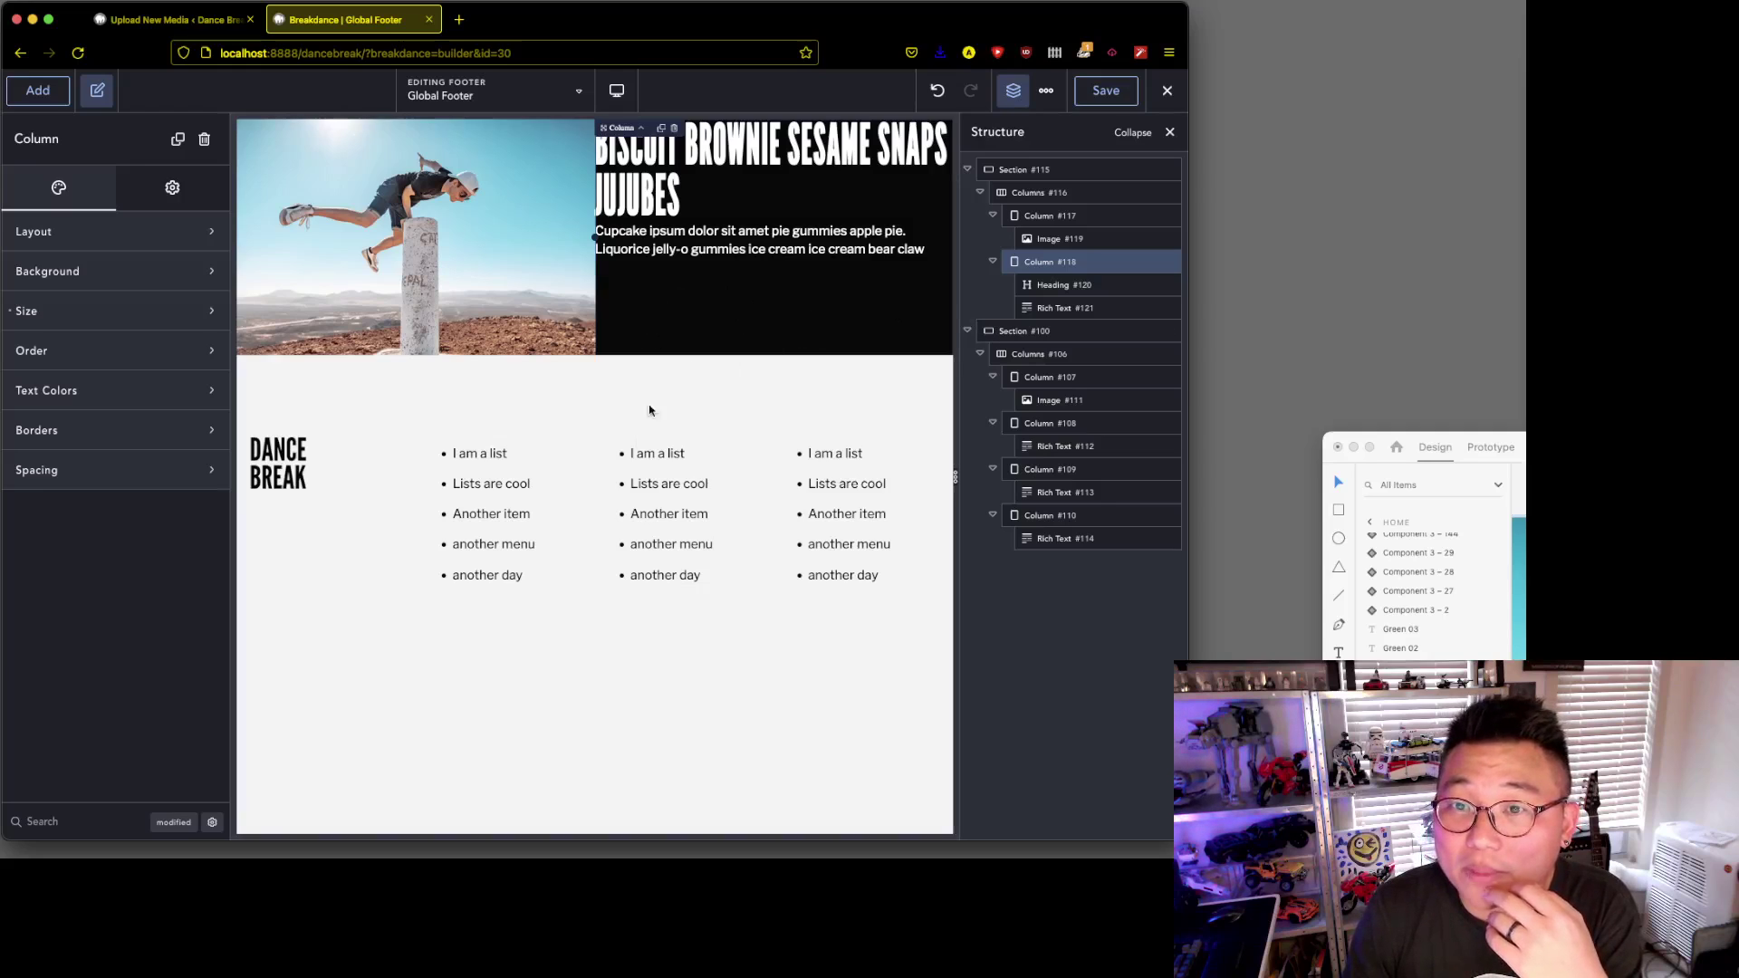
left_click(1101, 93)
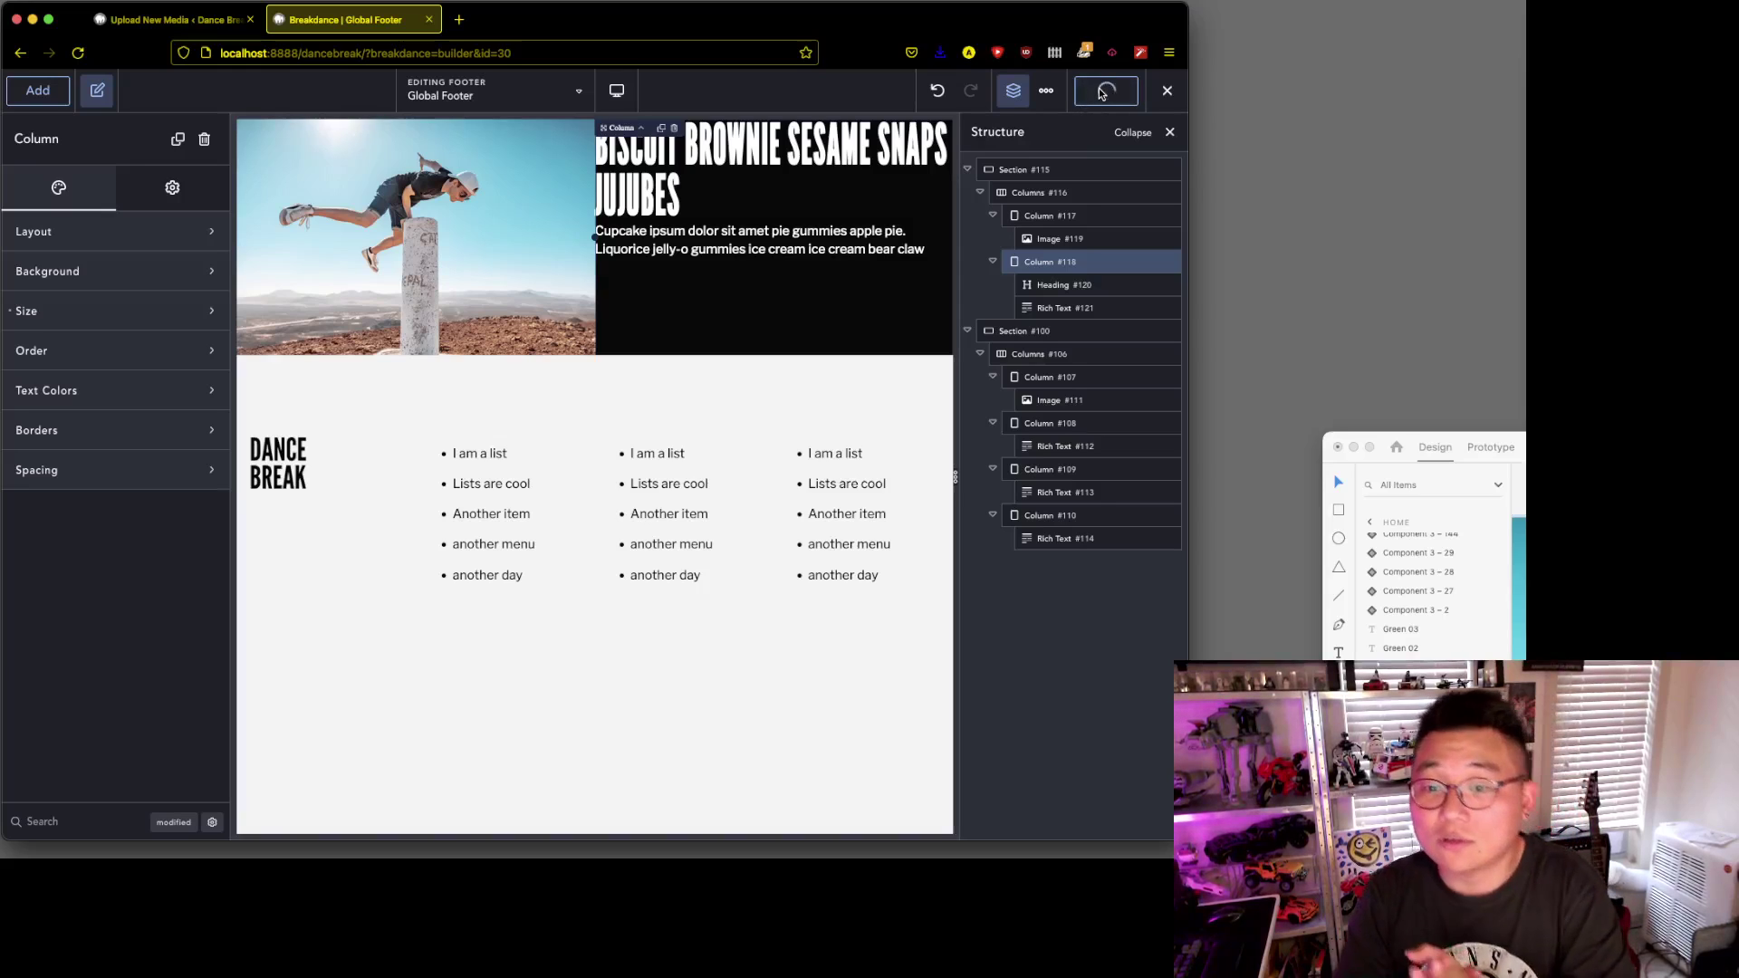